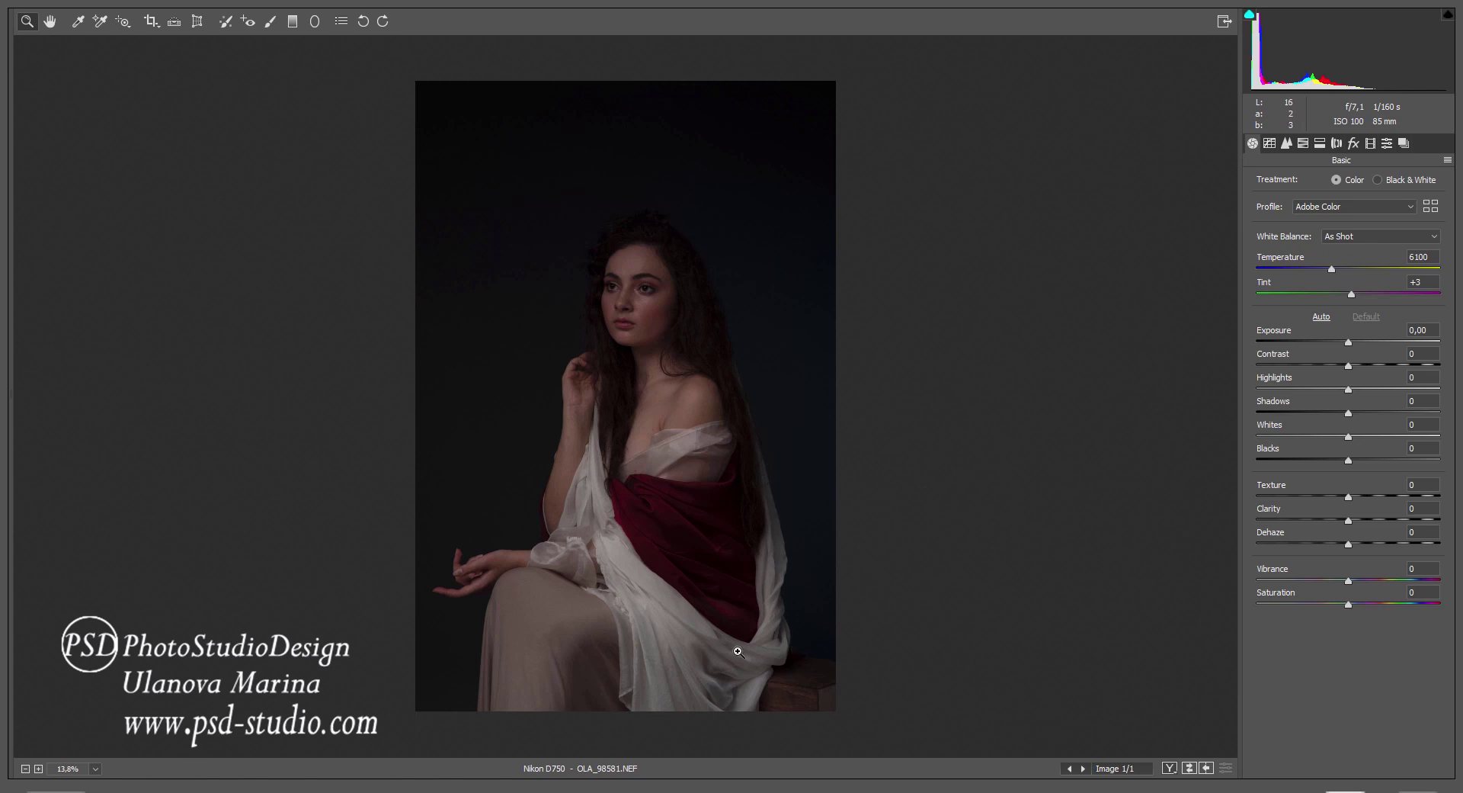
# Open the Presets list and scroll down to the SPRING_SUMMER group.
pyautogui.click(1386, 145)
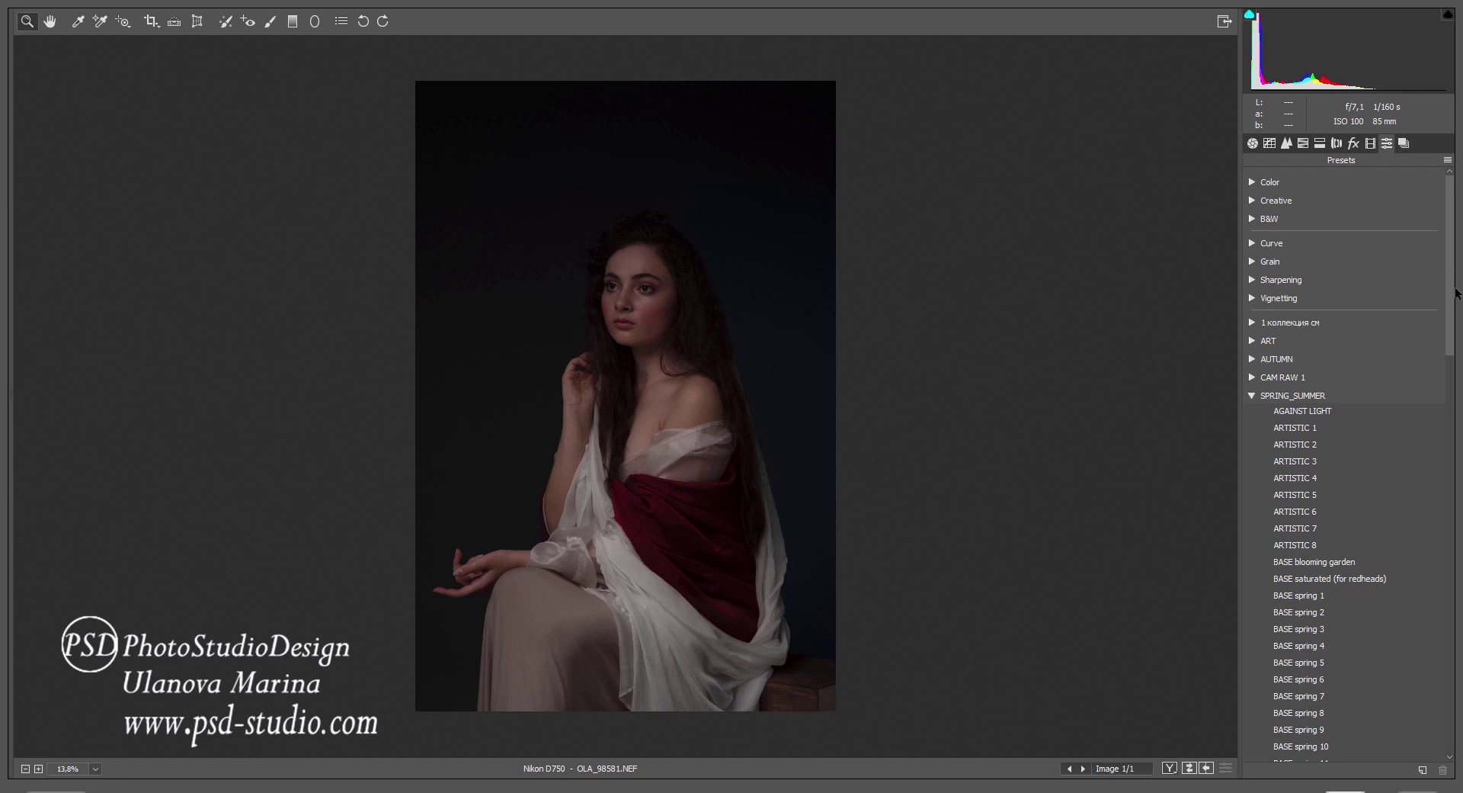
pyautogui.scroll(-2, 1453, 300)
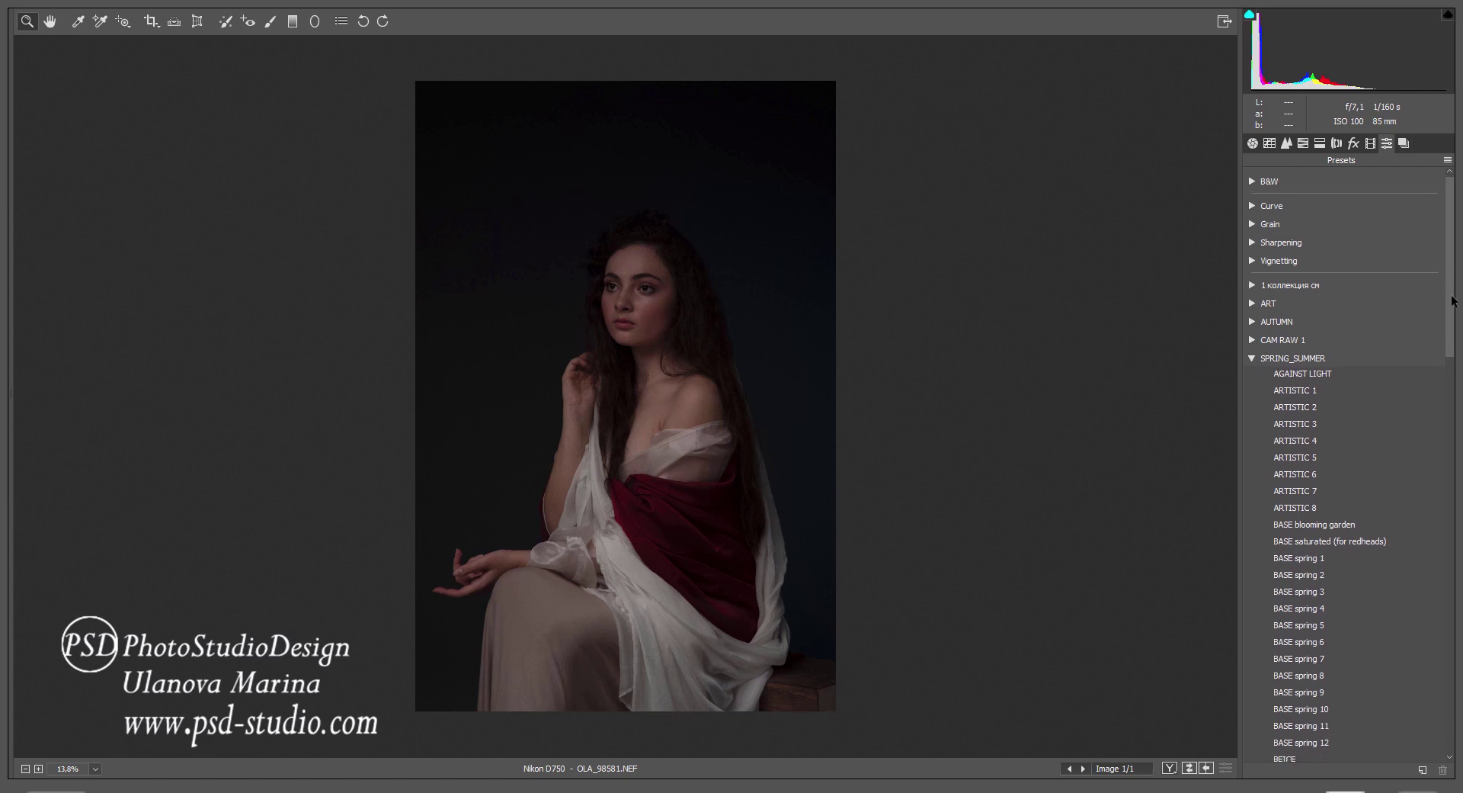
pyautogui.scroll(-2, 1453, 305)
pyautogui.scroll(-2, 1452, 316)
pyautogui.scroll(-2, 1452, 326)
pyautogui.scroll(-1, 1452, 336)
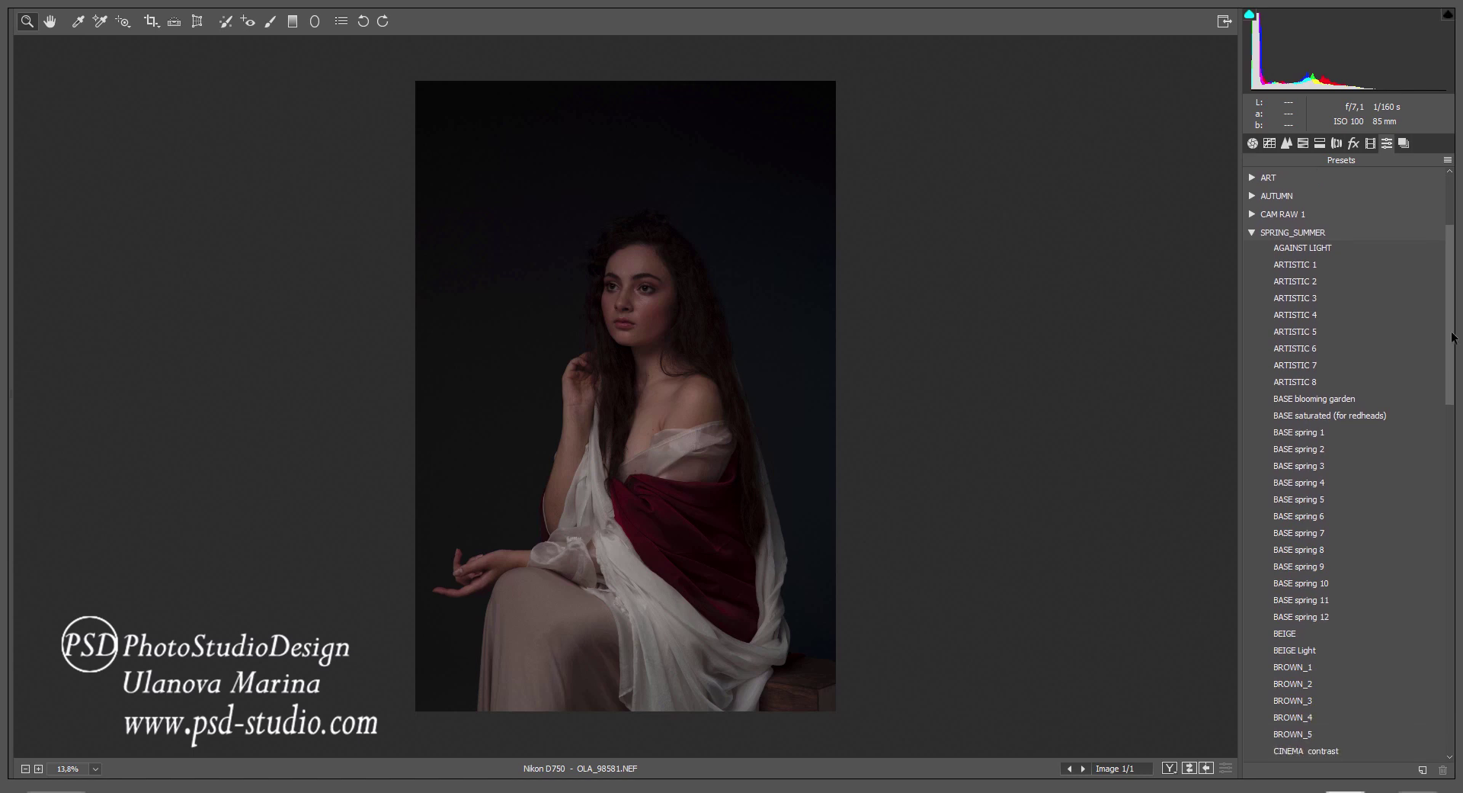
pyautogui.scroll(-1, 1453, 337)
# Preview AGAINST LIGHT and ARTISTIC 1, 2, 3, 4 and 8, then undo to the original.
pyautogui.click(1310, 243)
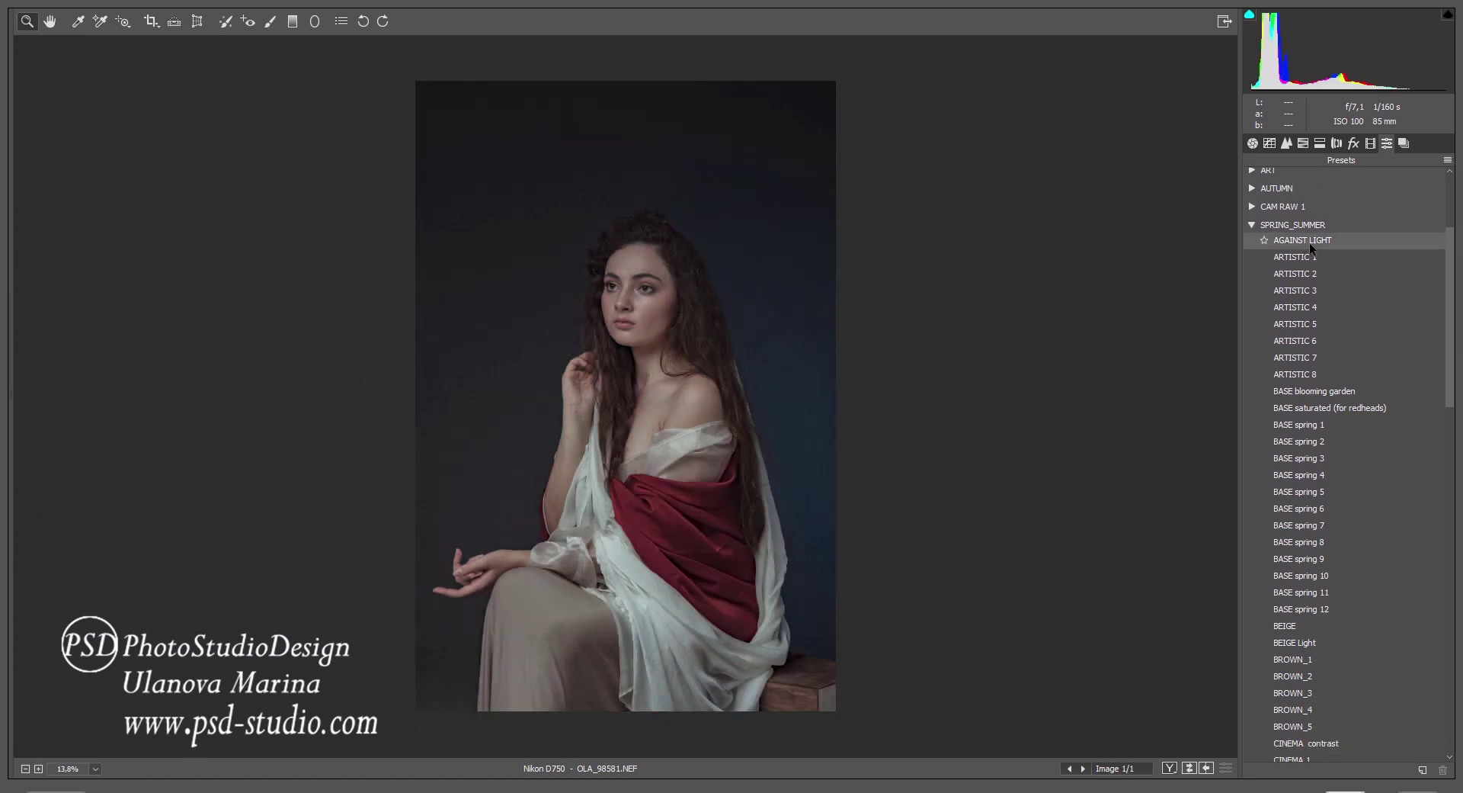
pyautogui.click(1305, 258)
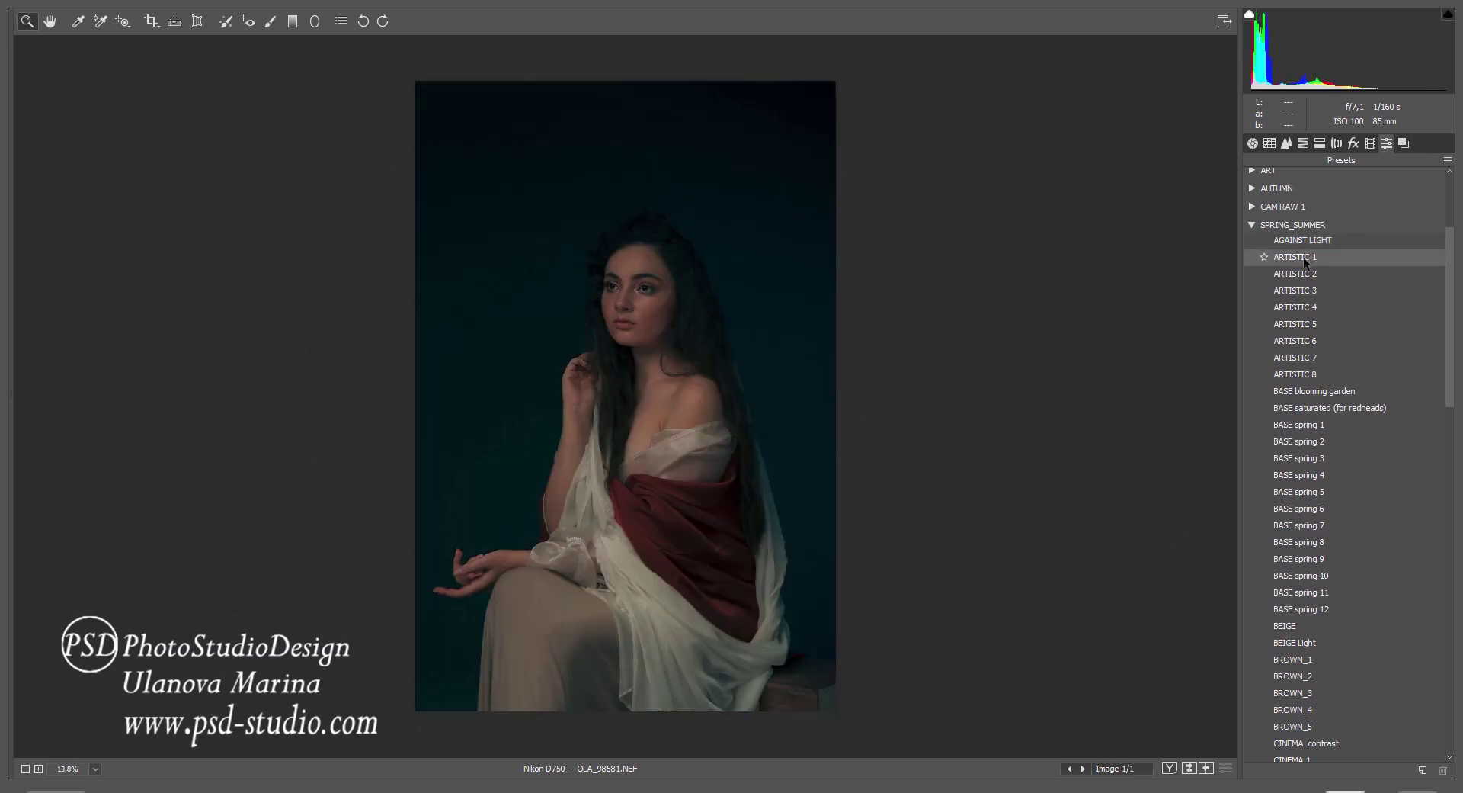
pyautogui.click(1305, 276)
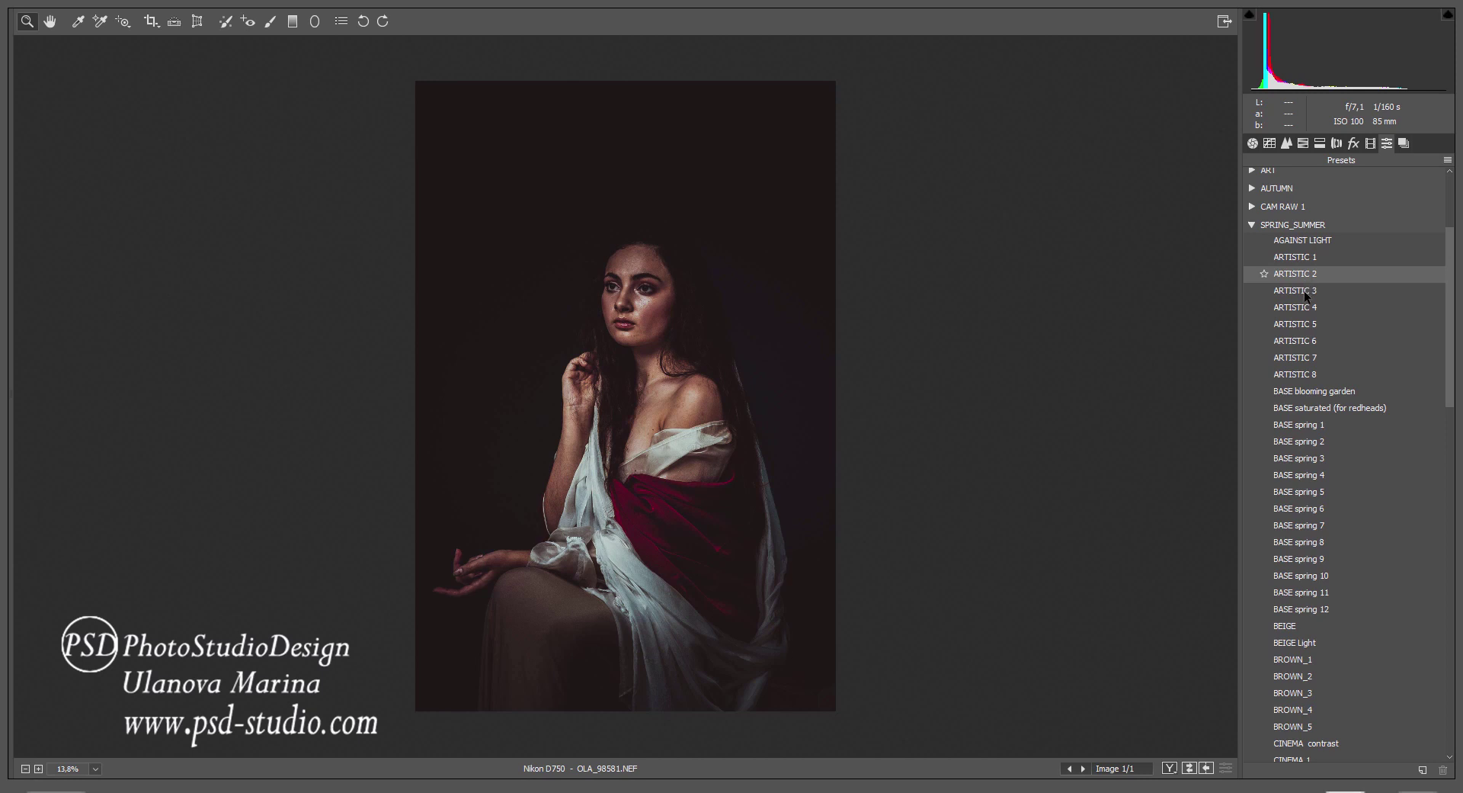
pyautogui.click(1304, 290)
pyautogui.click(1305, 309)
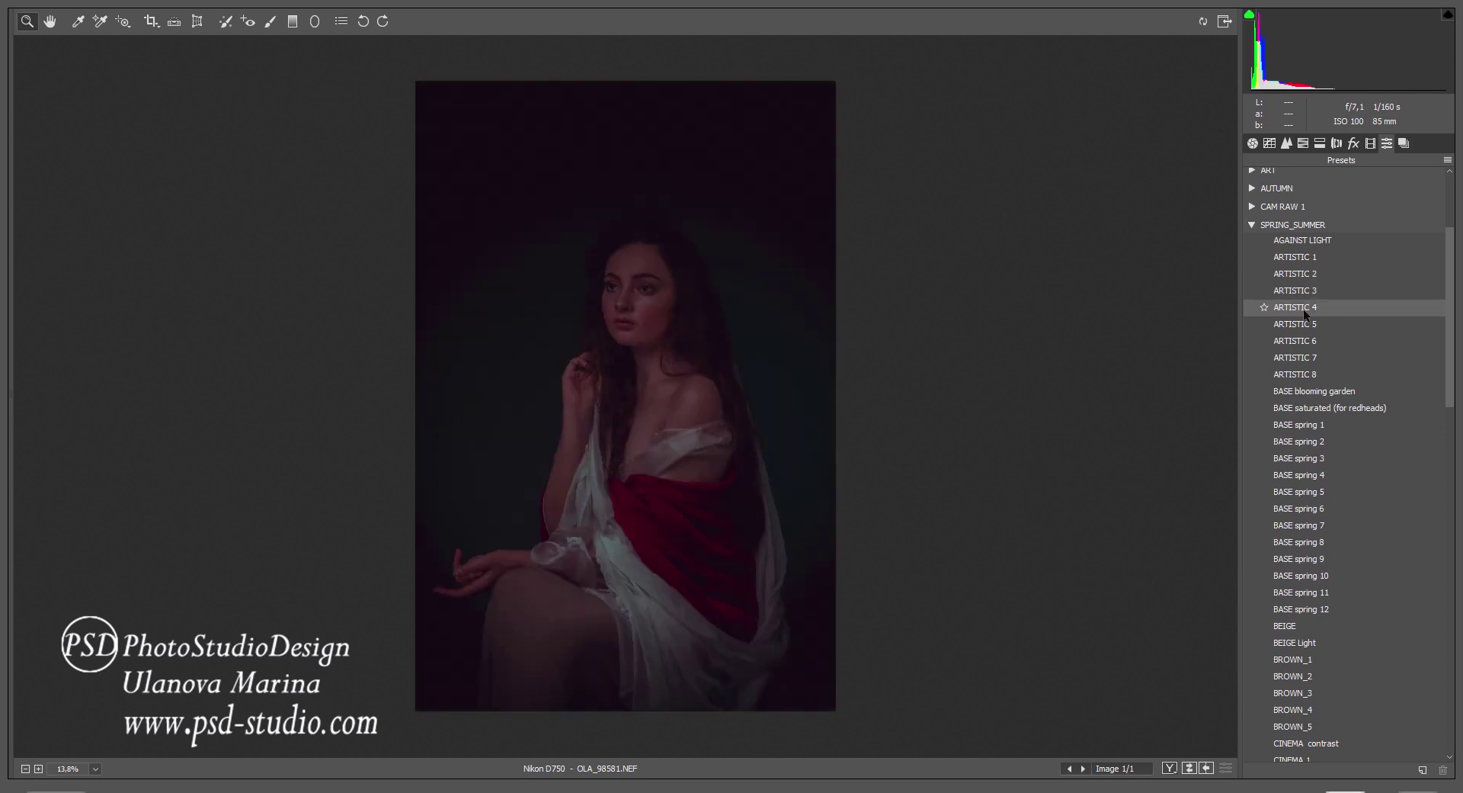
pyautogui.click(1304, 375)
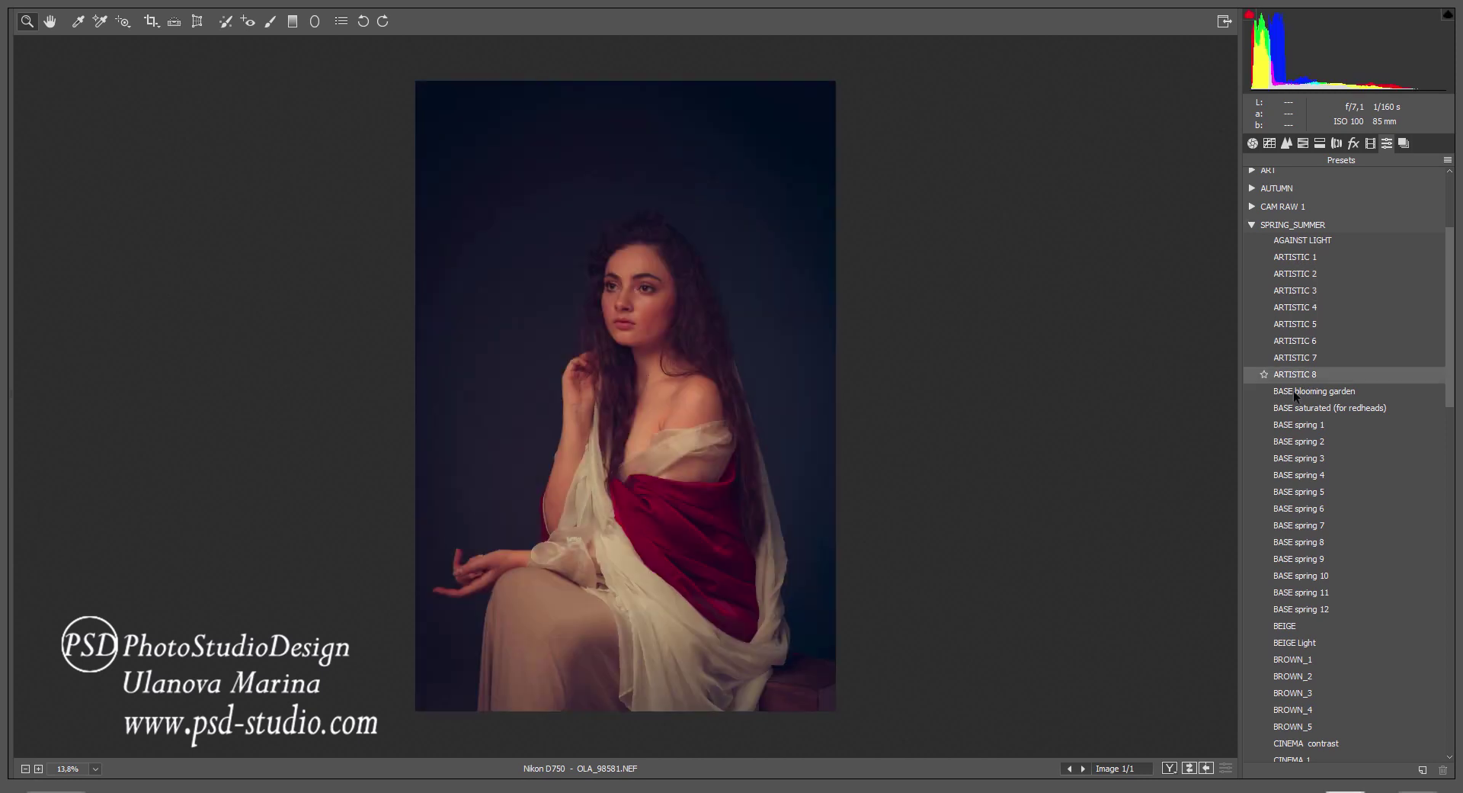
pyautogui.hotkey('ctrl', 'z')
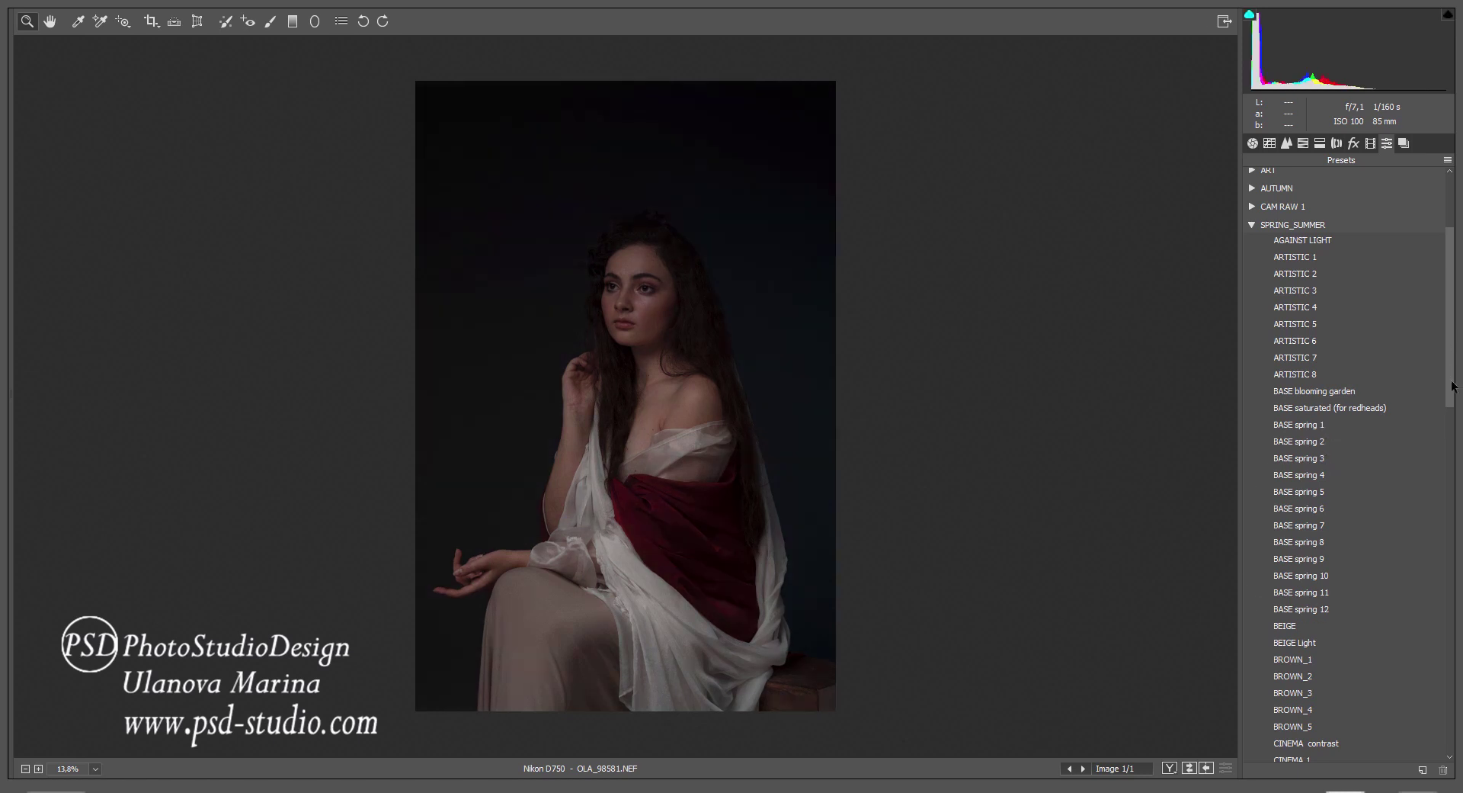
# Preview PORTRAIT dark, from cold to warm, night, and personally 1, 2 and 3.
pyautogui.moveTo(1449, 407); pyautogui.dragTo(1450, 583)
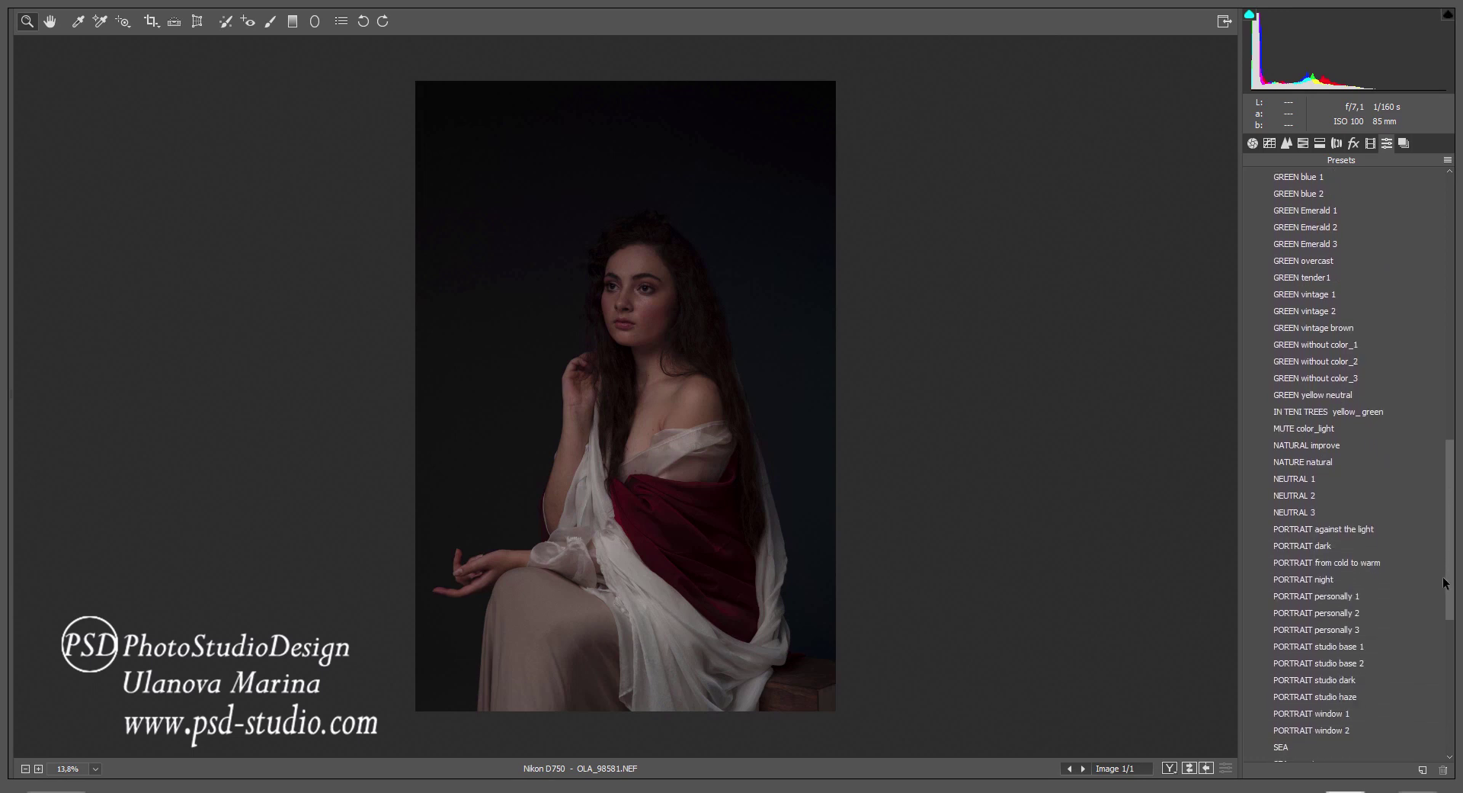
pyautogui.click(1325, 531)
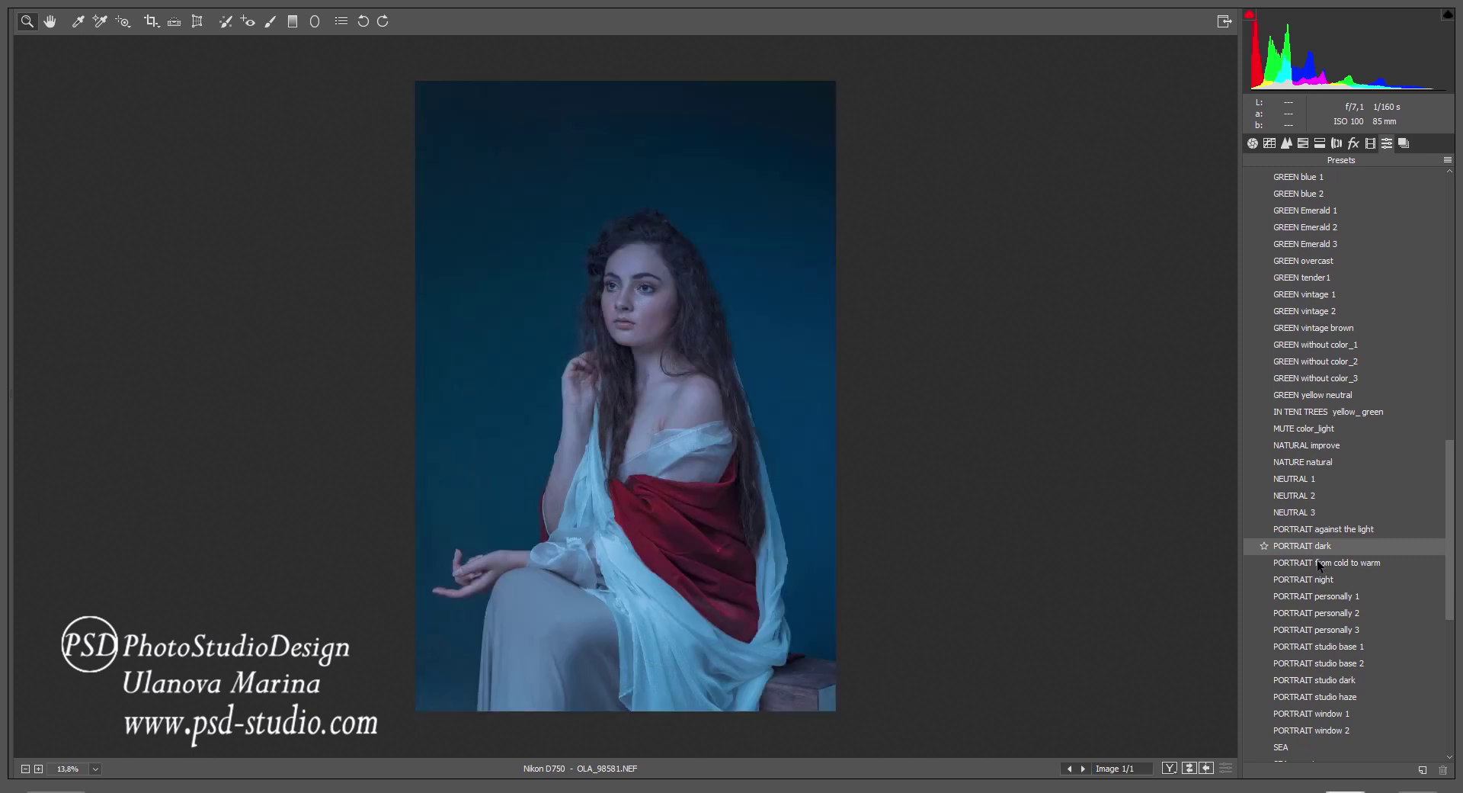
pyautogui.click(1319, 564)
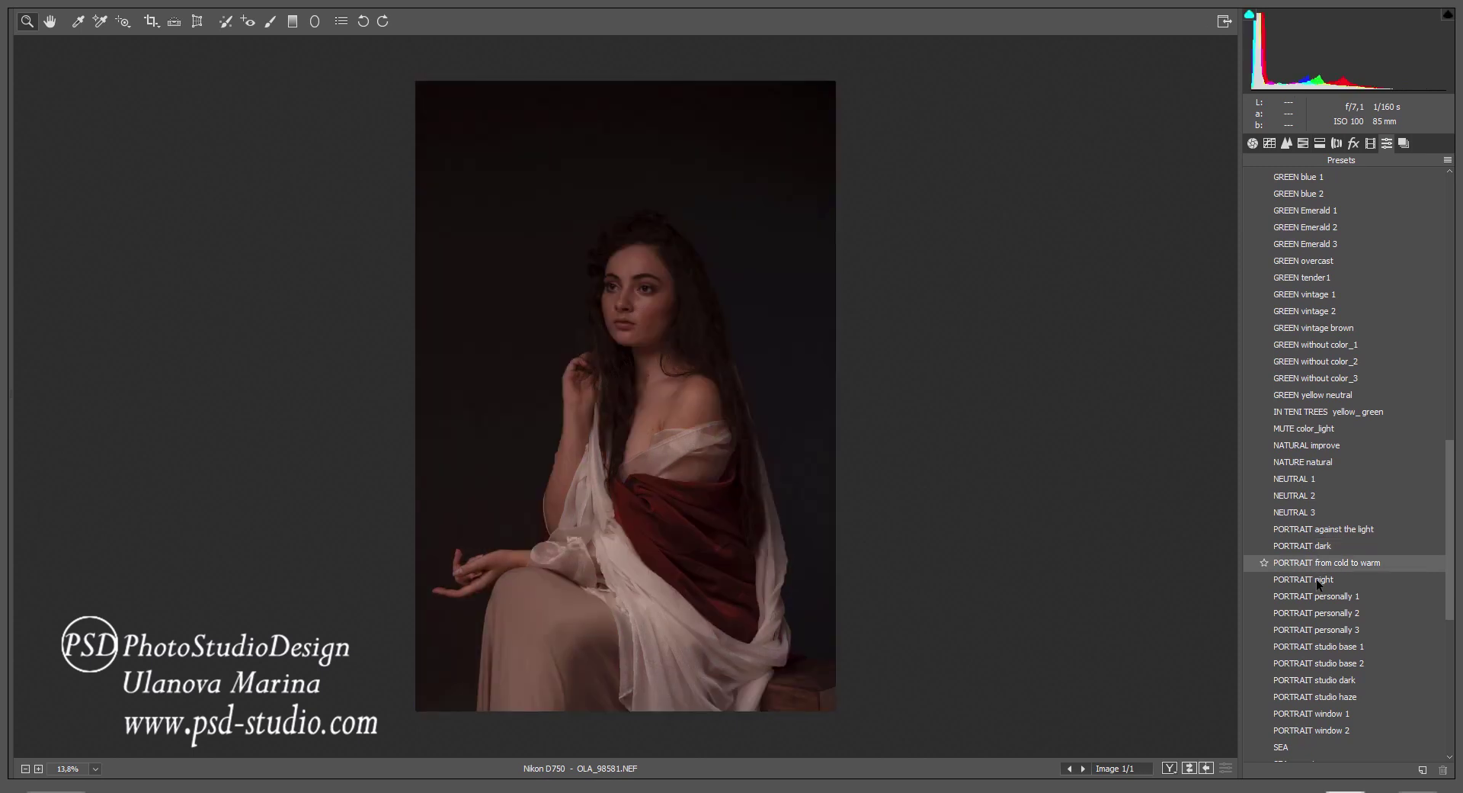
pyautogui.click(1315, 580)
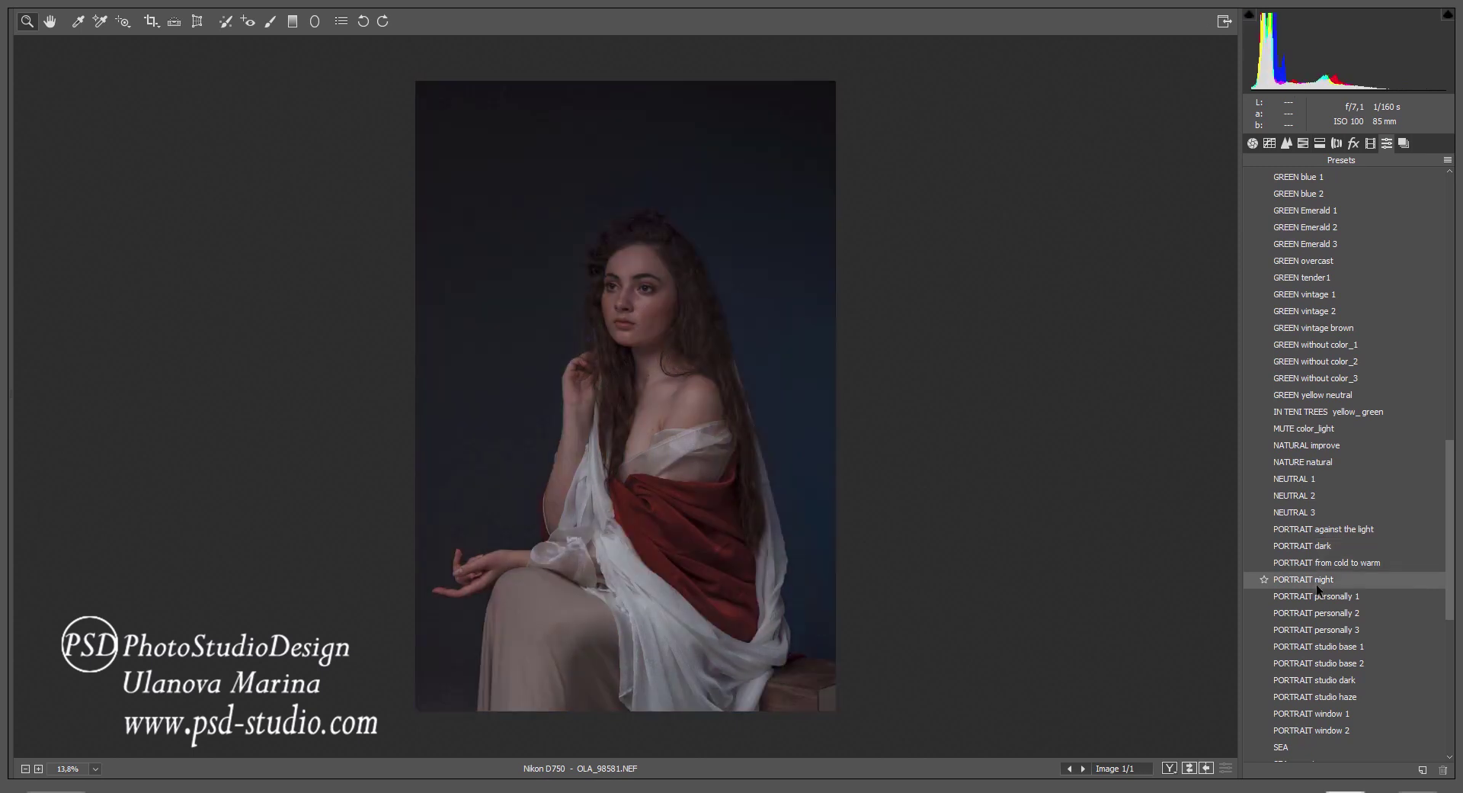
pyautogui.click(1321, 596)
pyautogui.click(1324, 614)
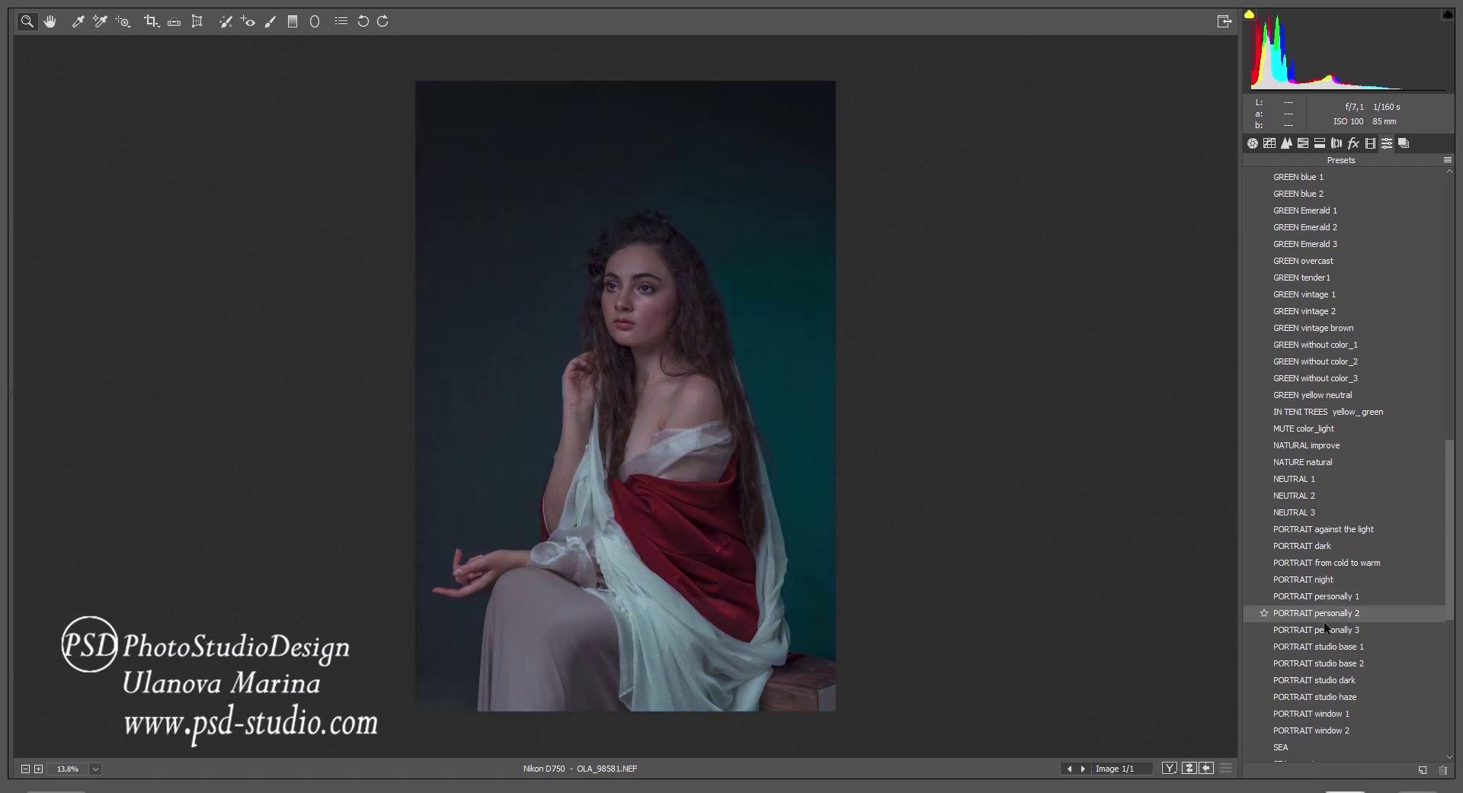
pyautogui.click(1323, 628)
# Compare personally 2 and 3 and studio base 1 and 2, then apply PORTRAIT studio haze.
pyautogui.click(1320, 614)
pyautogui.click(1318, 630)
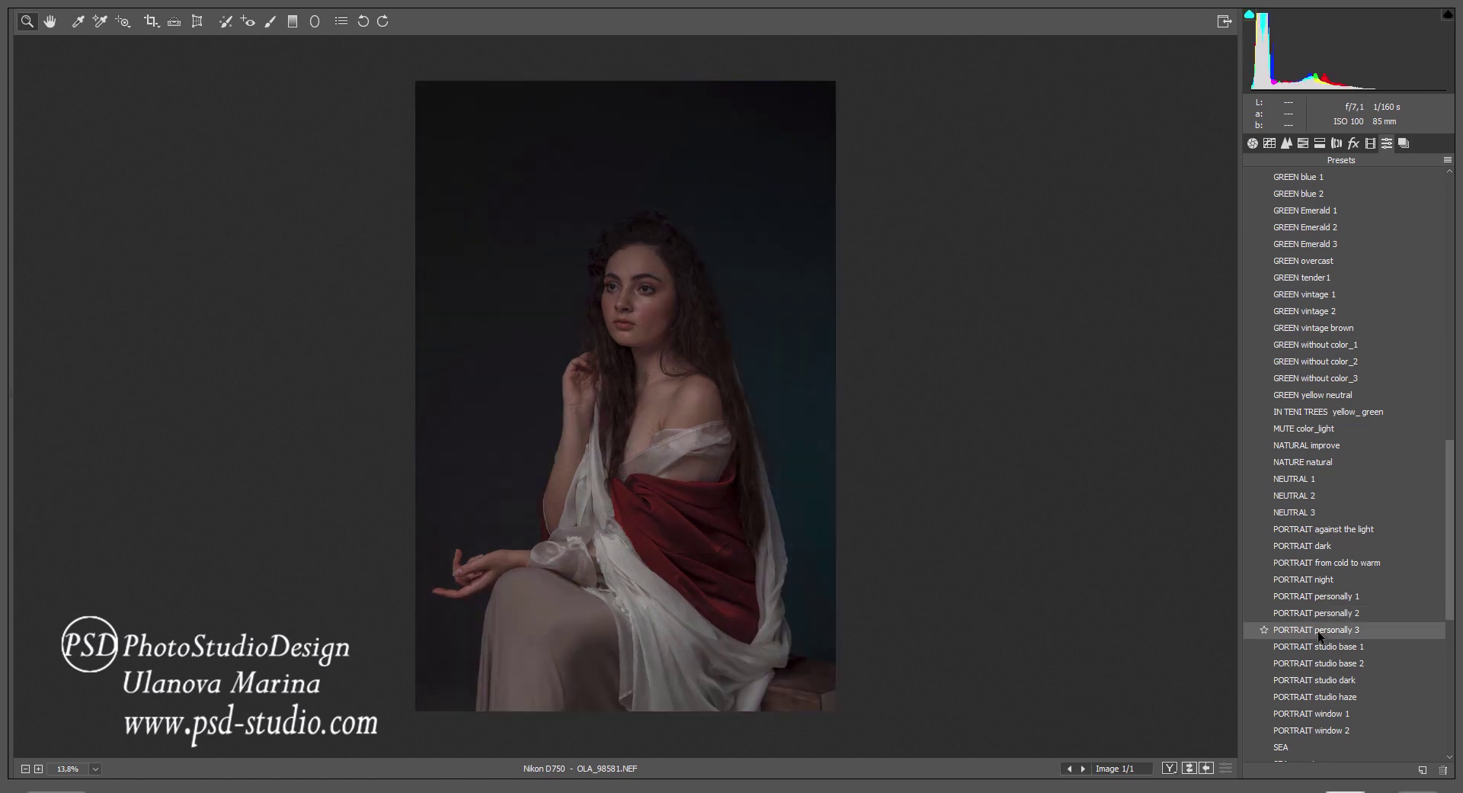
pyautogui.click(1318, 644)
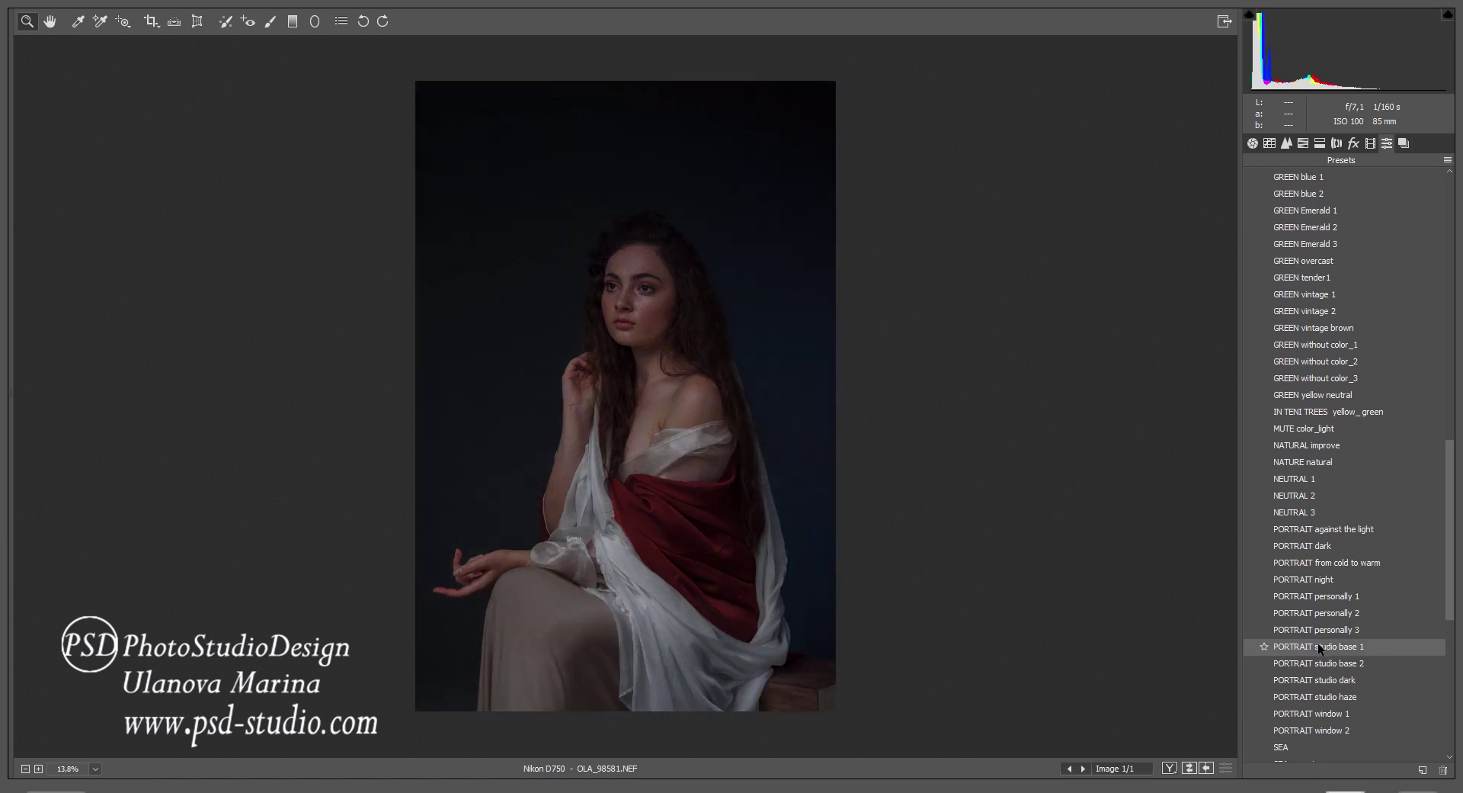
pyautogui.click(1319, 660)
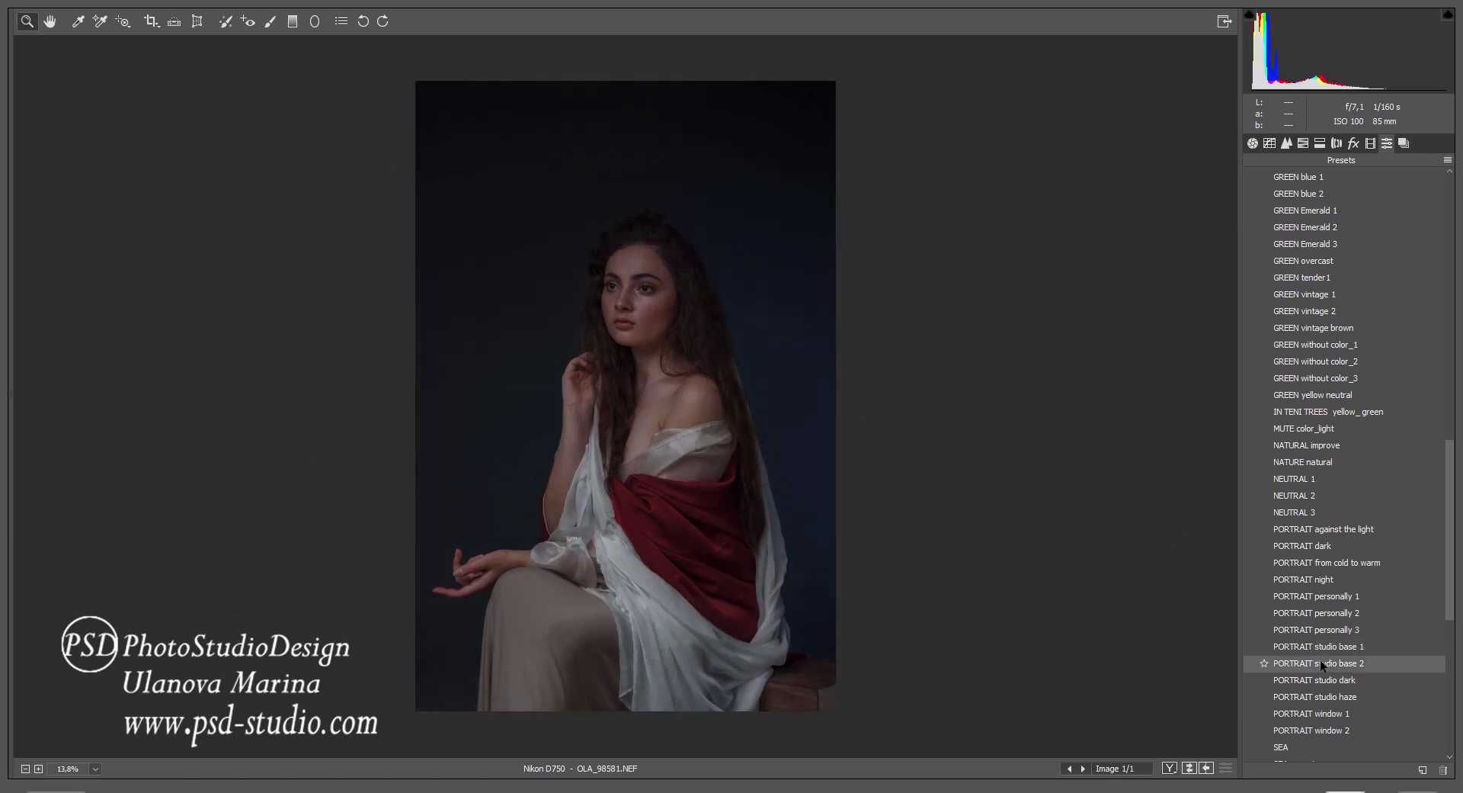
pyautogui.click(1325, 694)
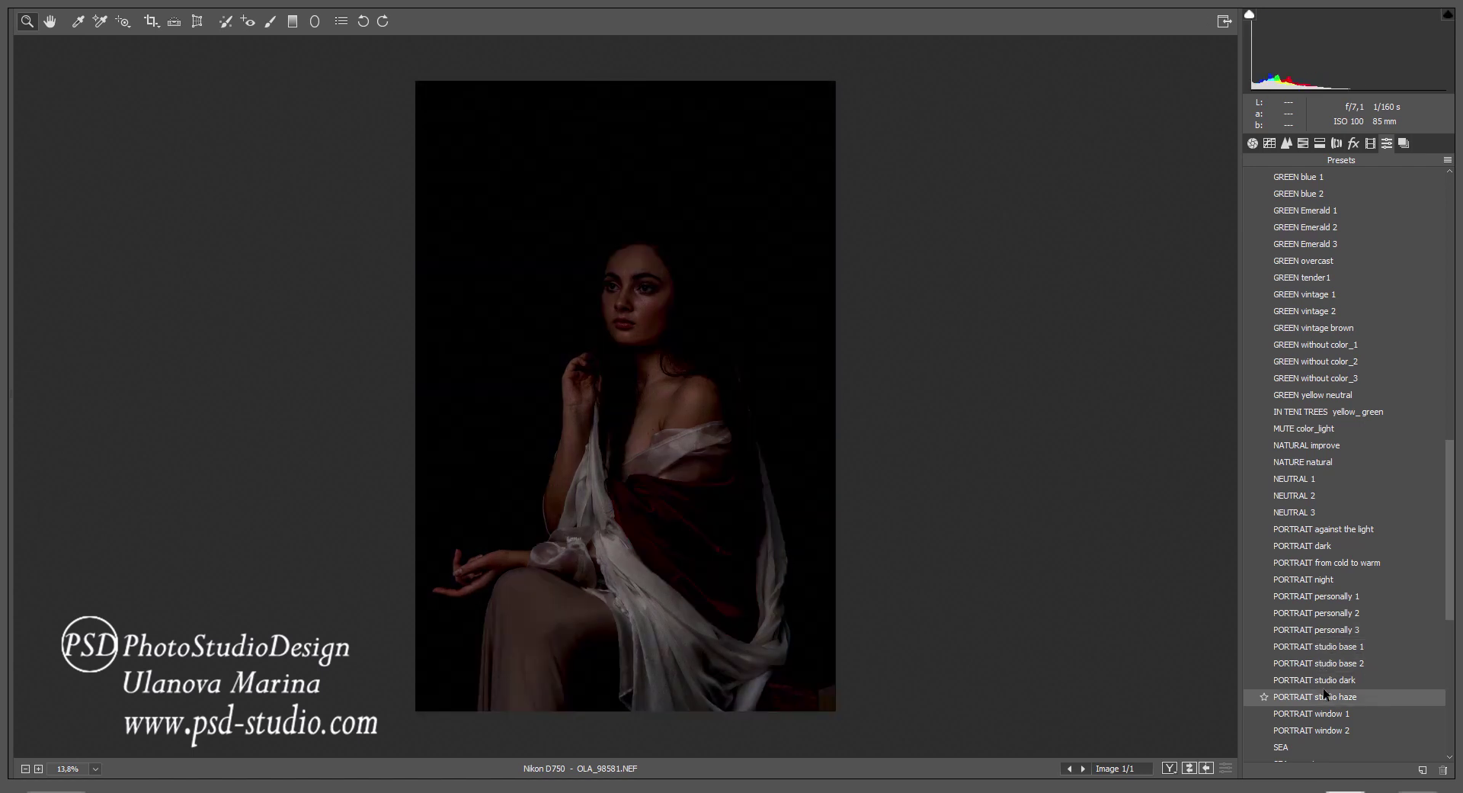
pyautogui.moveTo(1451, 552); pyautogui.dragTo(1459, 350)
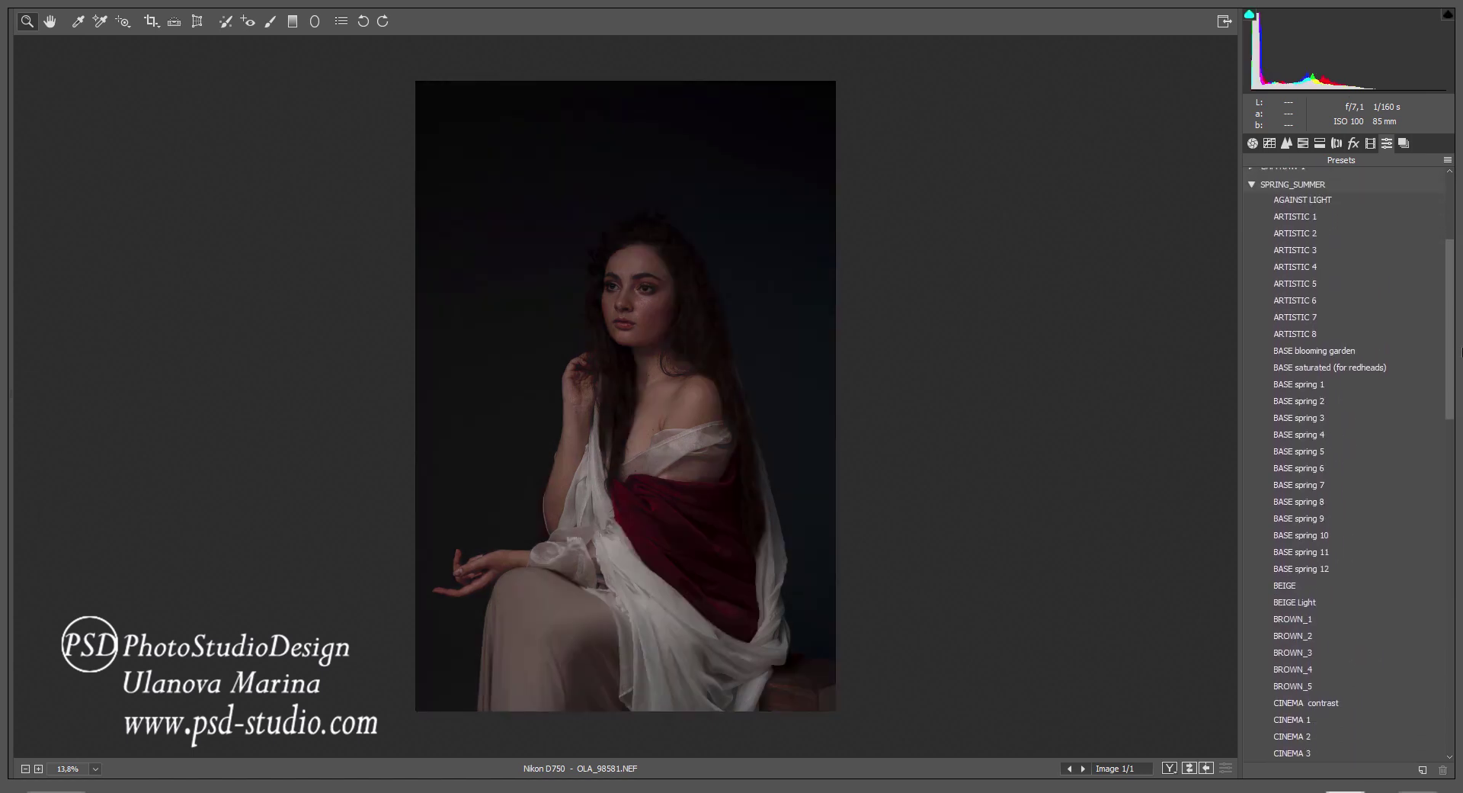
# Preview the BASE spring presets from 9 down to 3.
pyautogui.click(1314, 518)
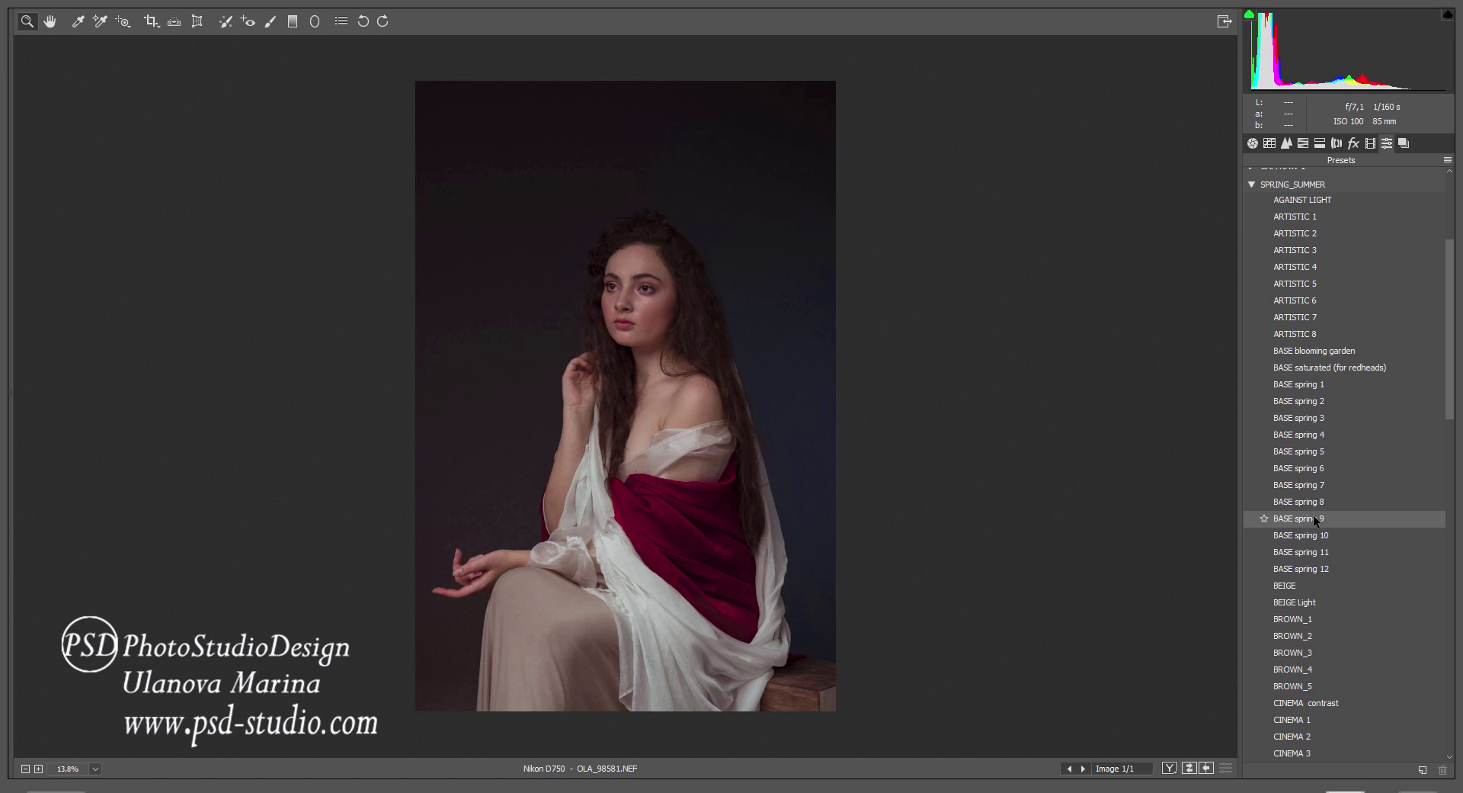
pyautogui.click(1306, 500)
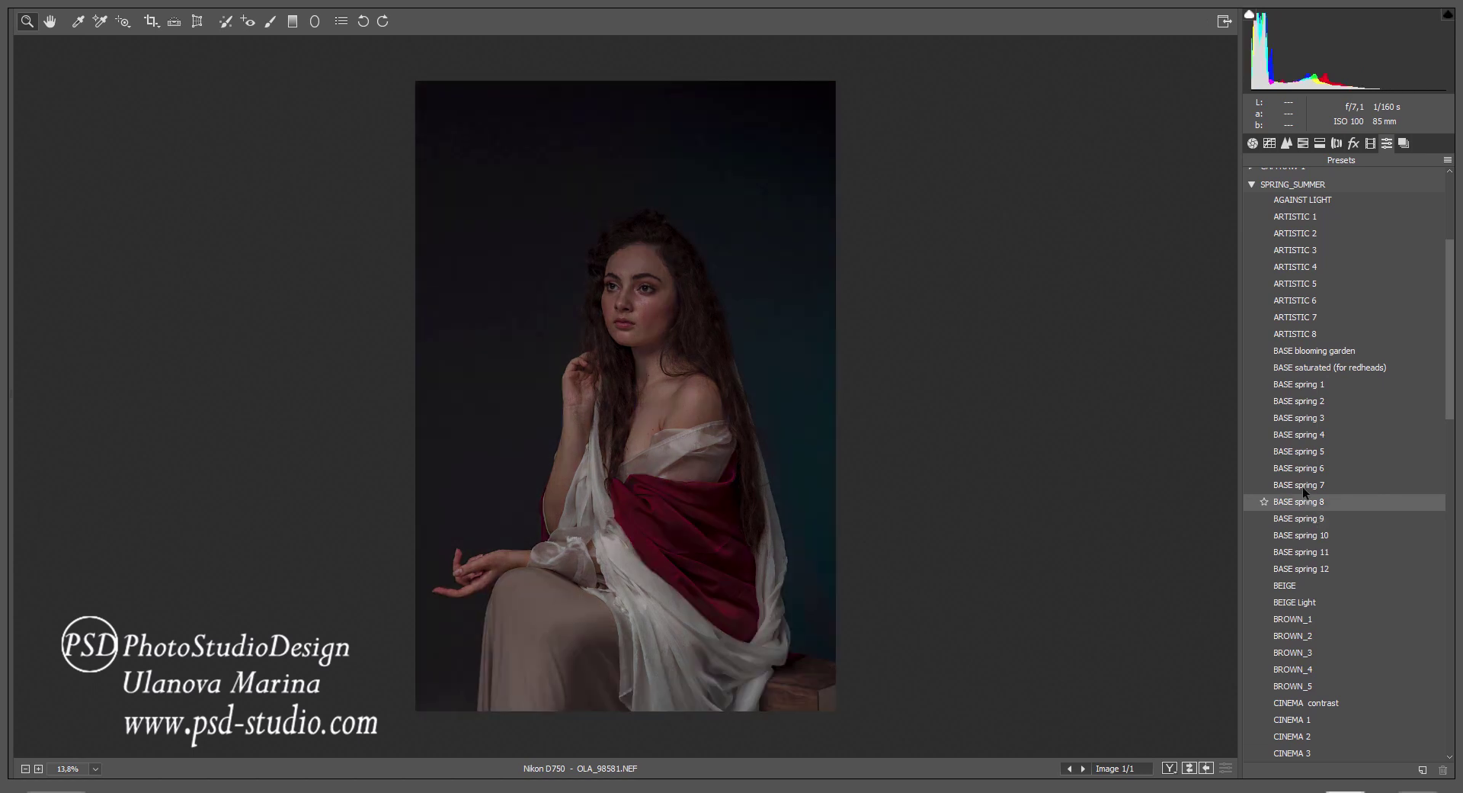
pyautogui.click(1302, 484)
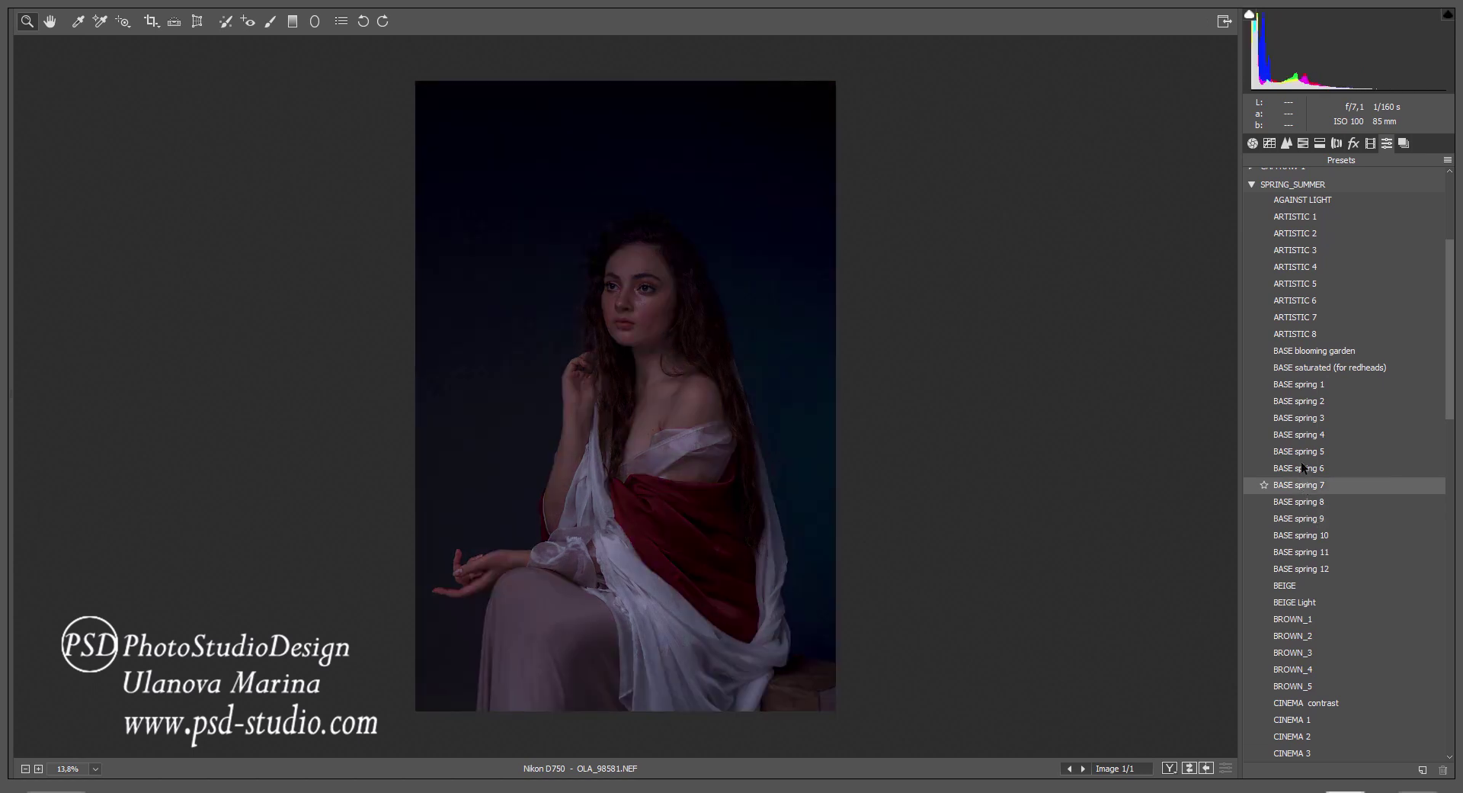
pyautogui.click(1301, 462)
pyautogui.click(1300, 451)
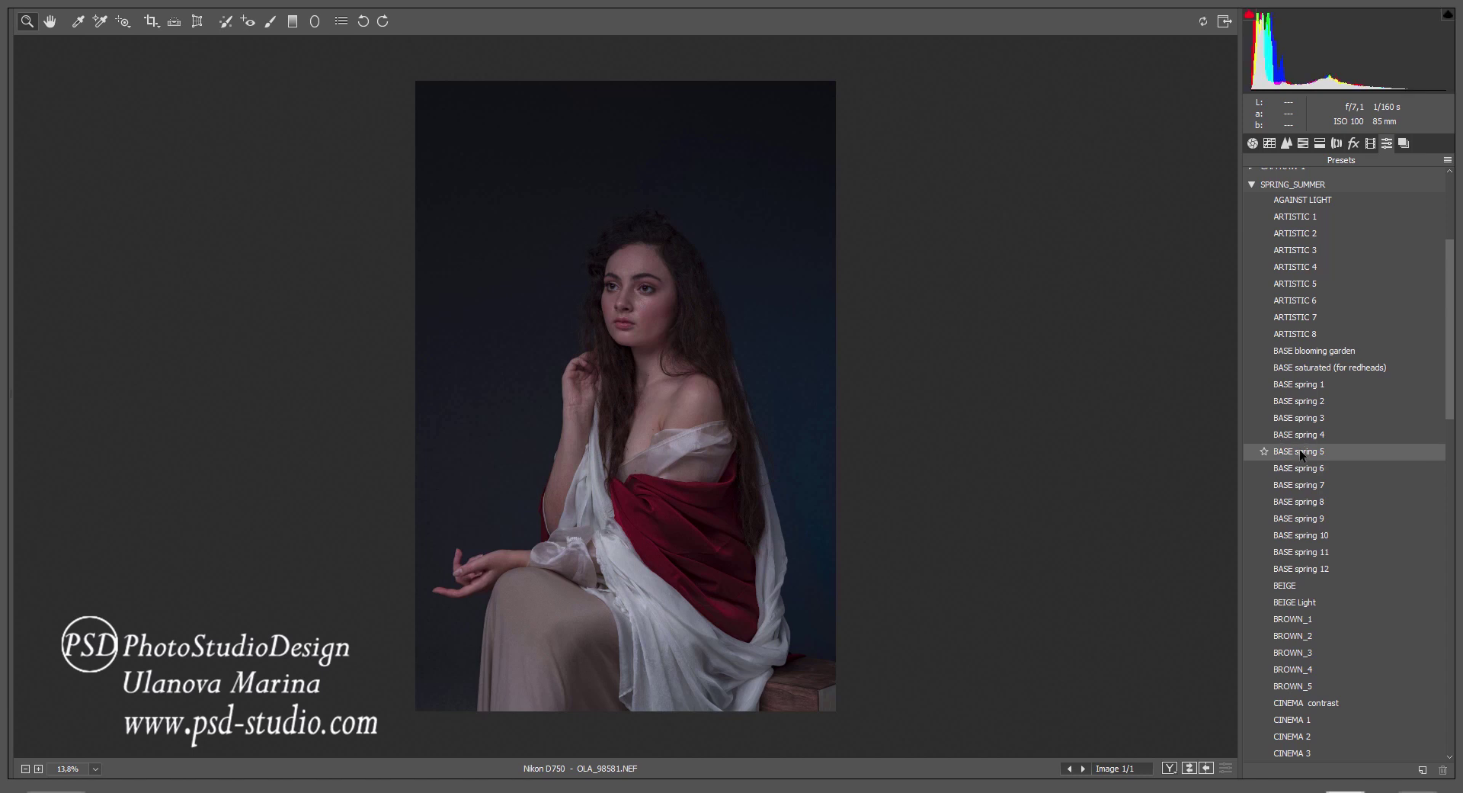
pyautogui.click(1300, 433)
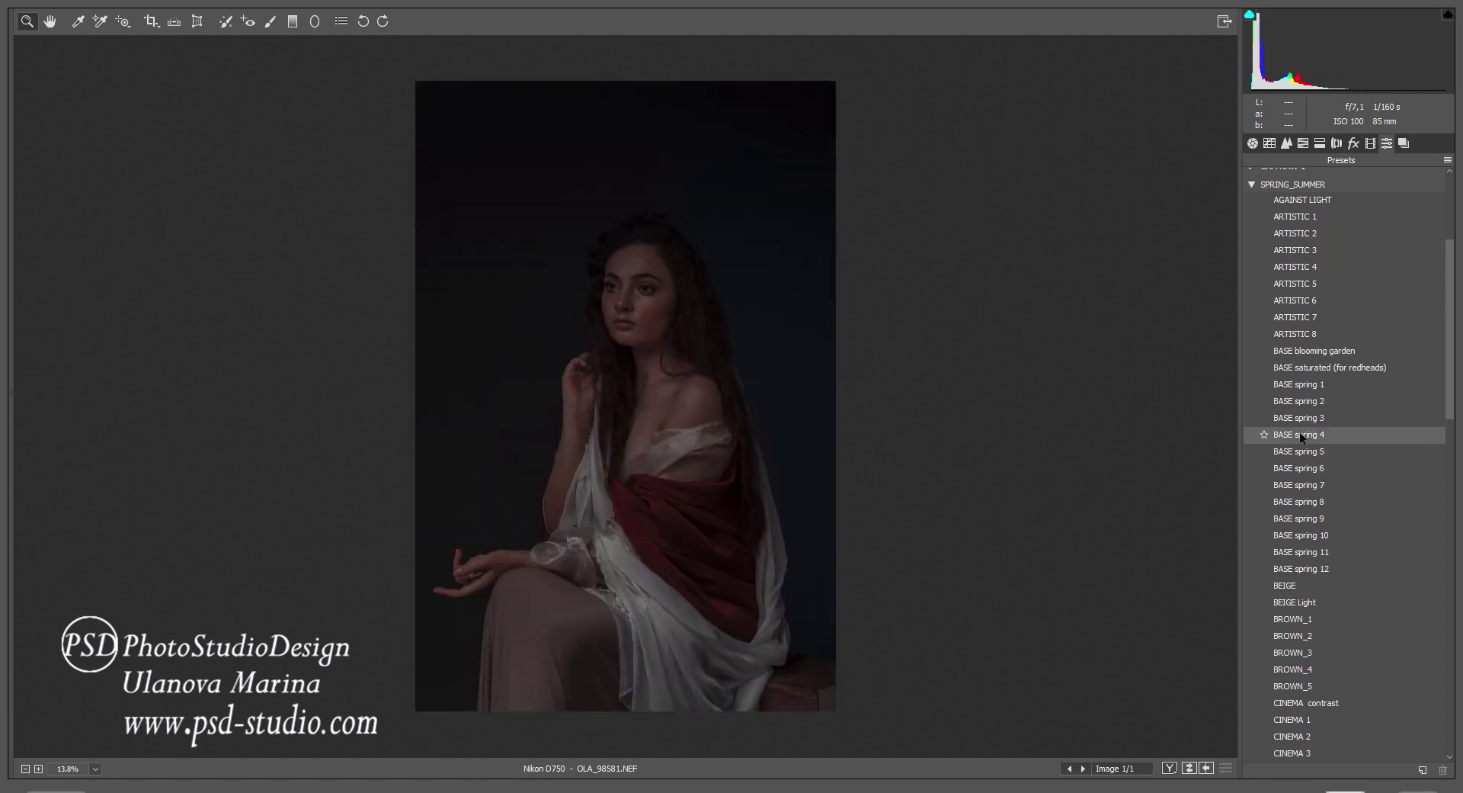
pyautogui.click(1300, 418)
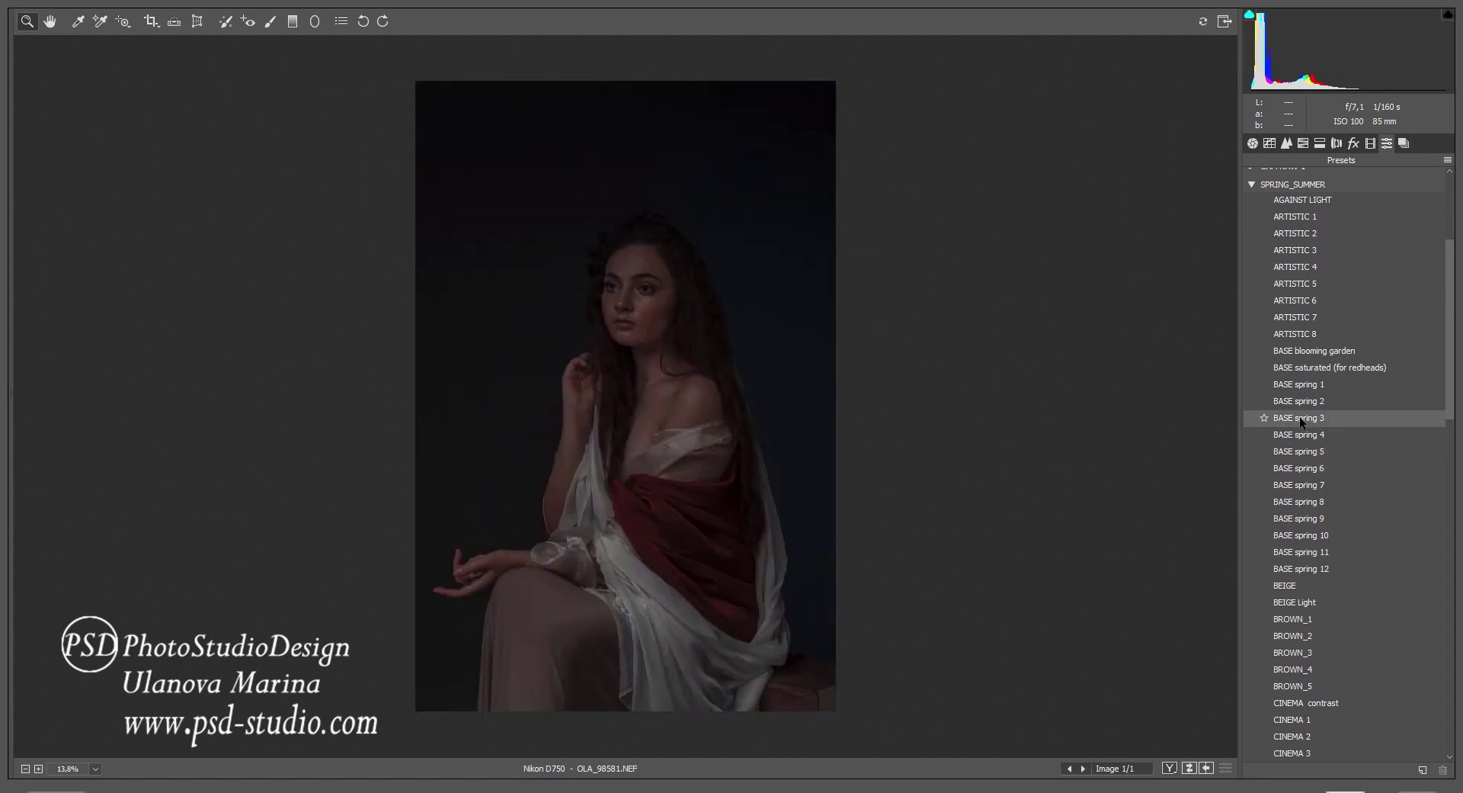
# Preview BASE spring 12, 11, 10 and 9, then apply BASE spring 5.
pyautogui.click(1315, 569)
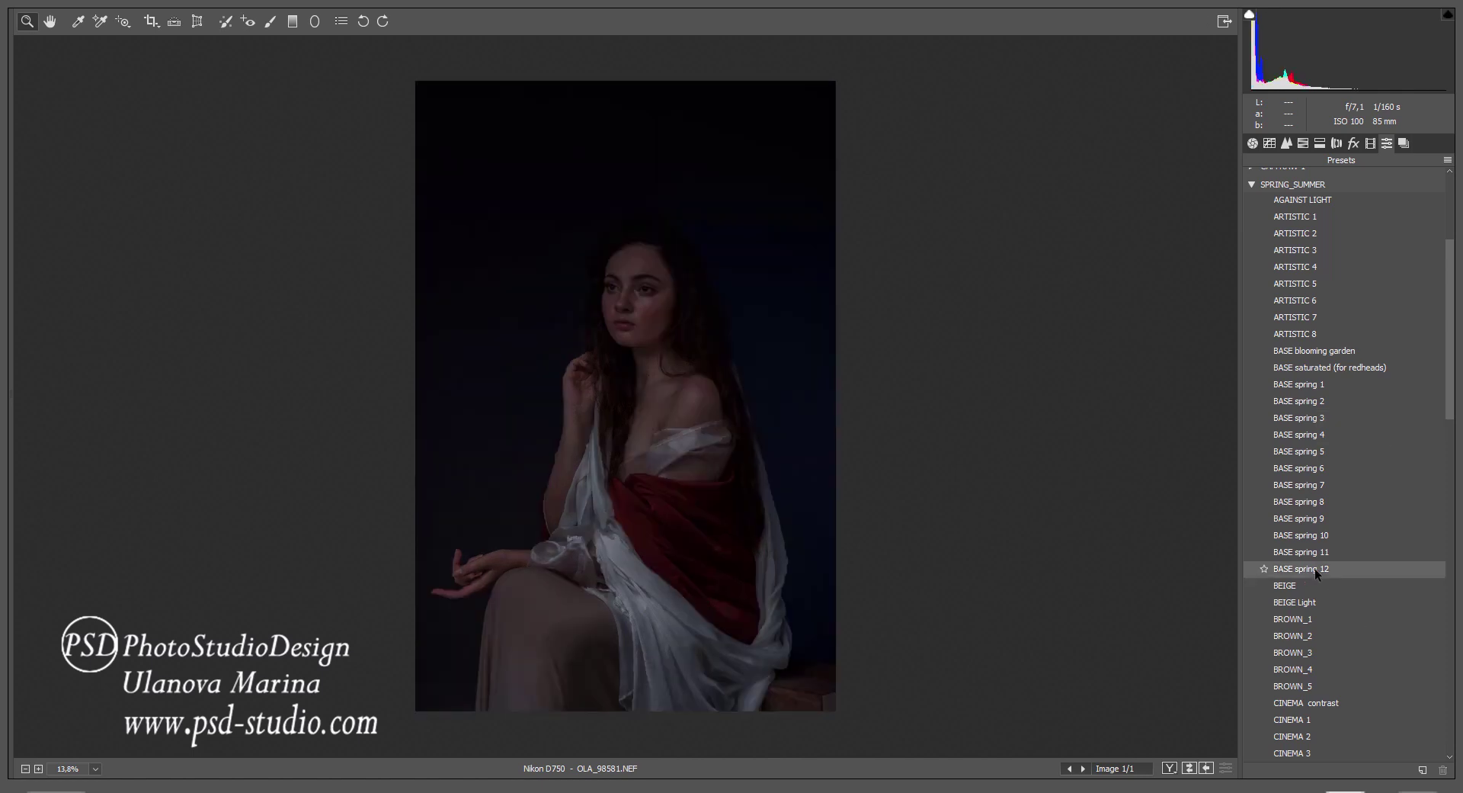
pyautogui.click(1311, 551)
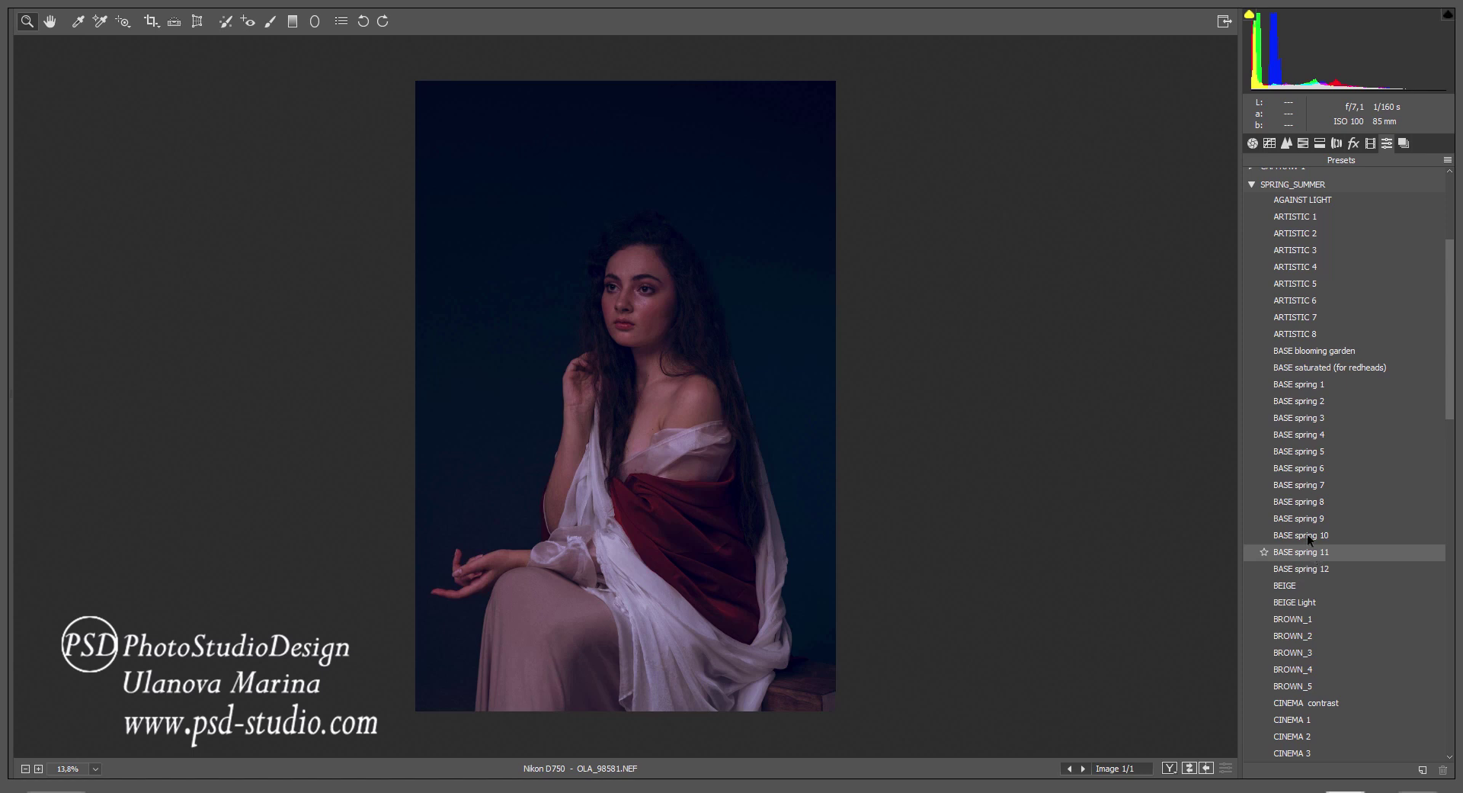
pyautogui.click(1306, 531)
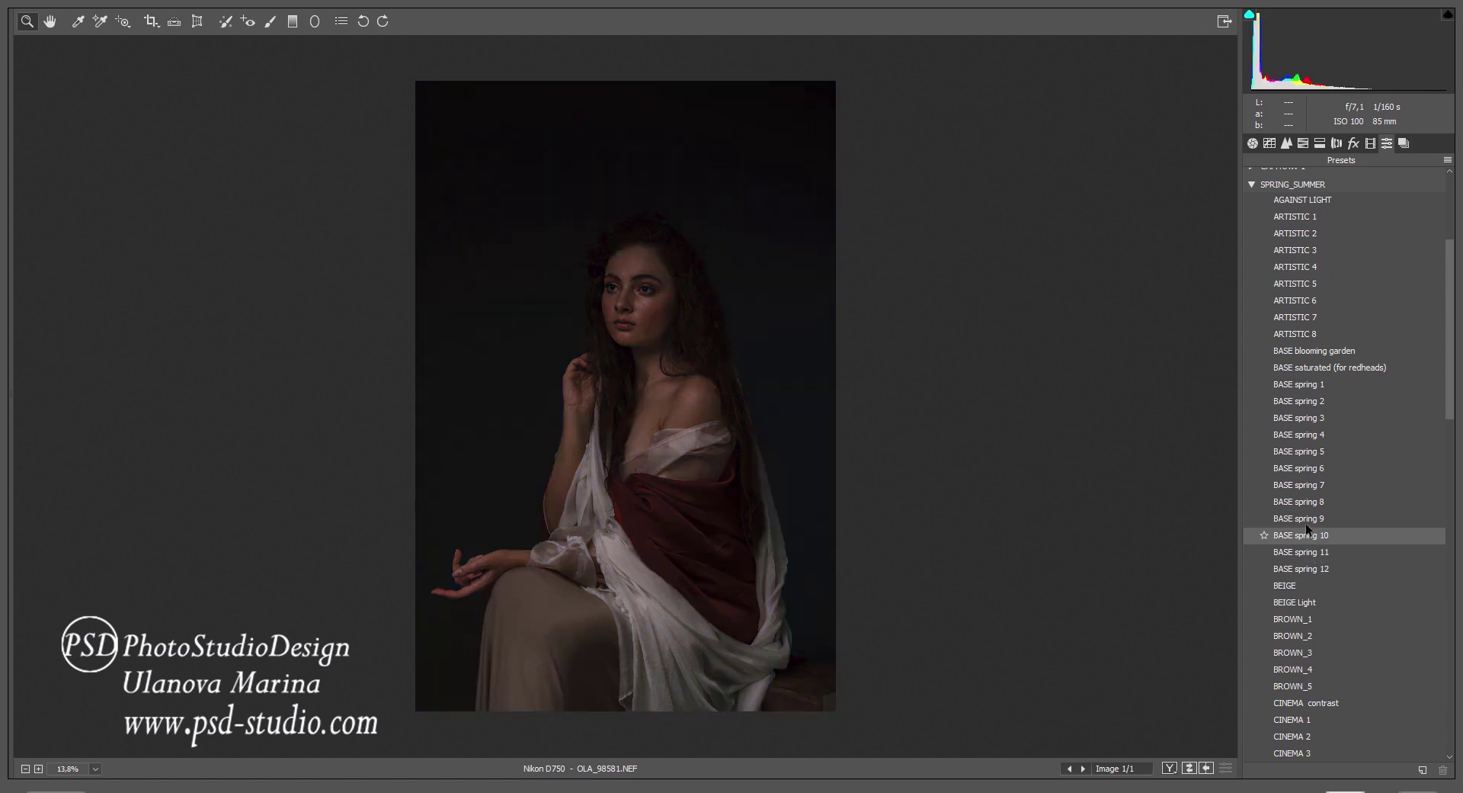
pyautogui.click(1305, 517)
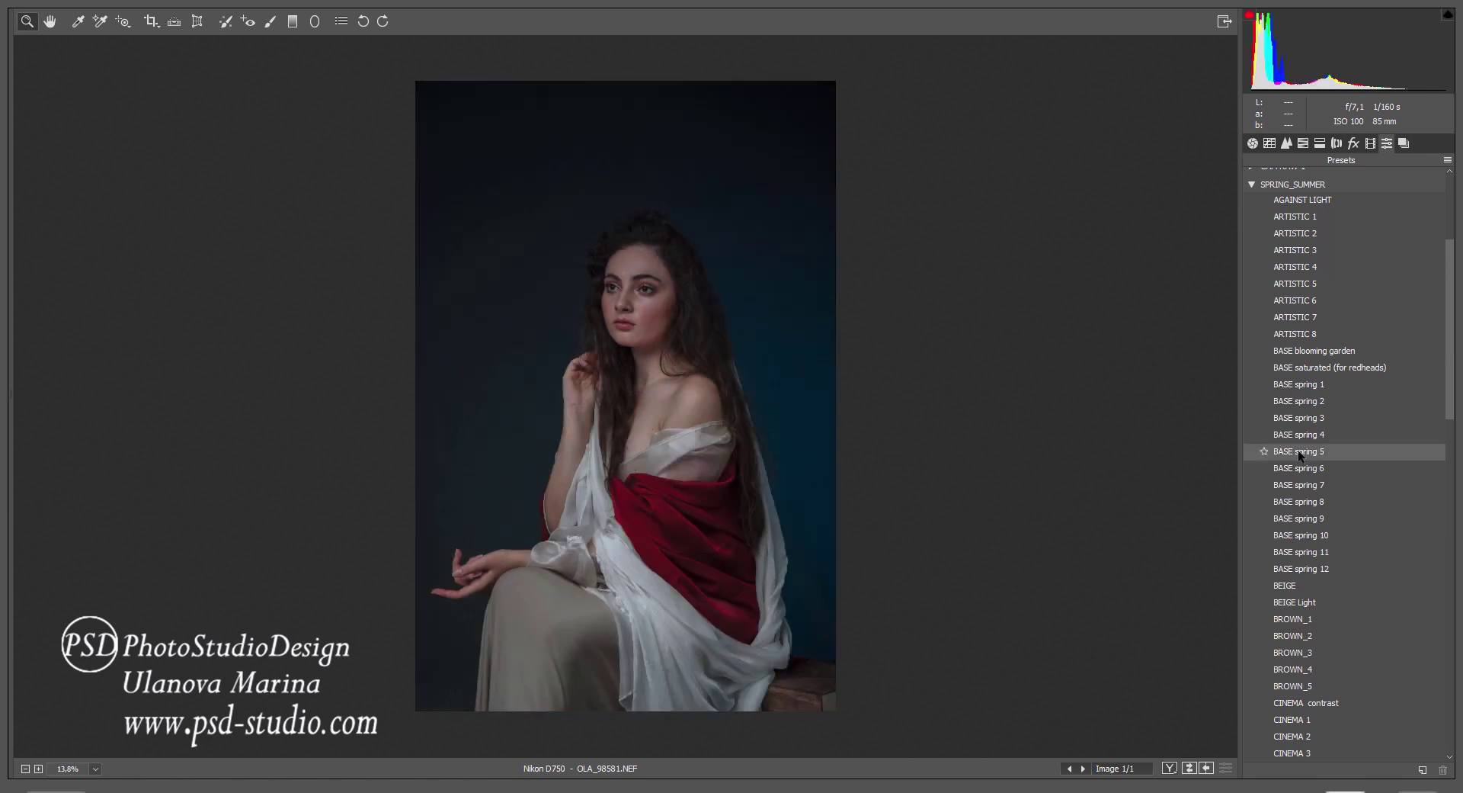
pyautogui.click(1299, 452)
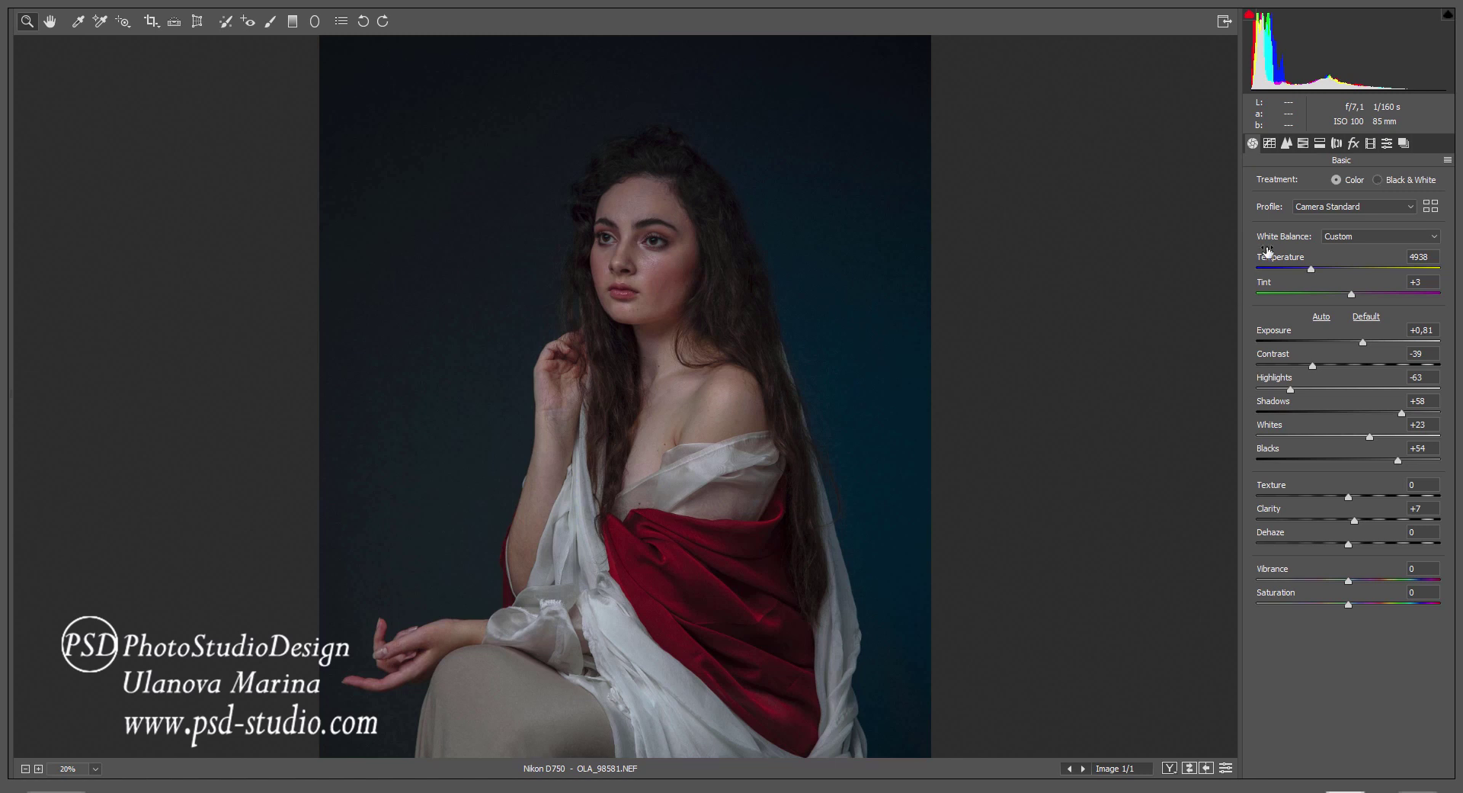
# Drag the HSL Saturation Blues slider from -10 to -53.
pyautogui.click(1303, 144)
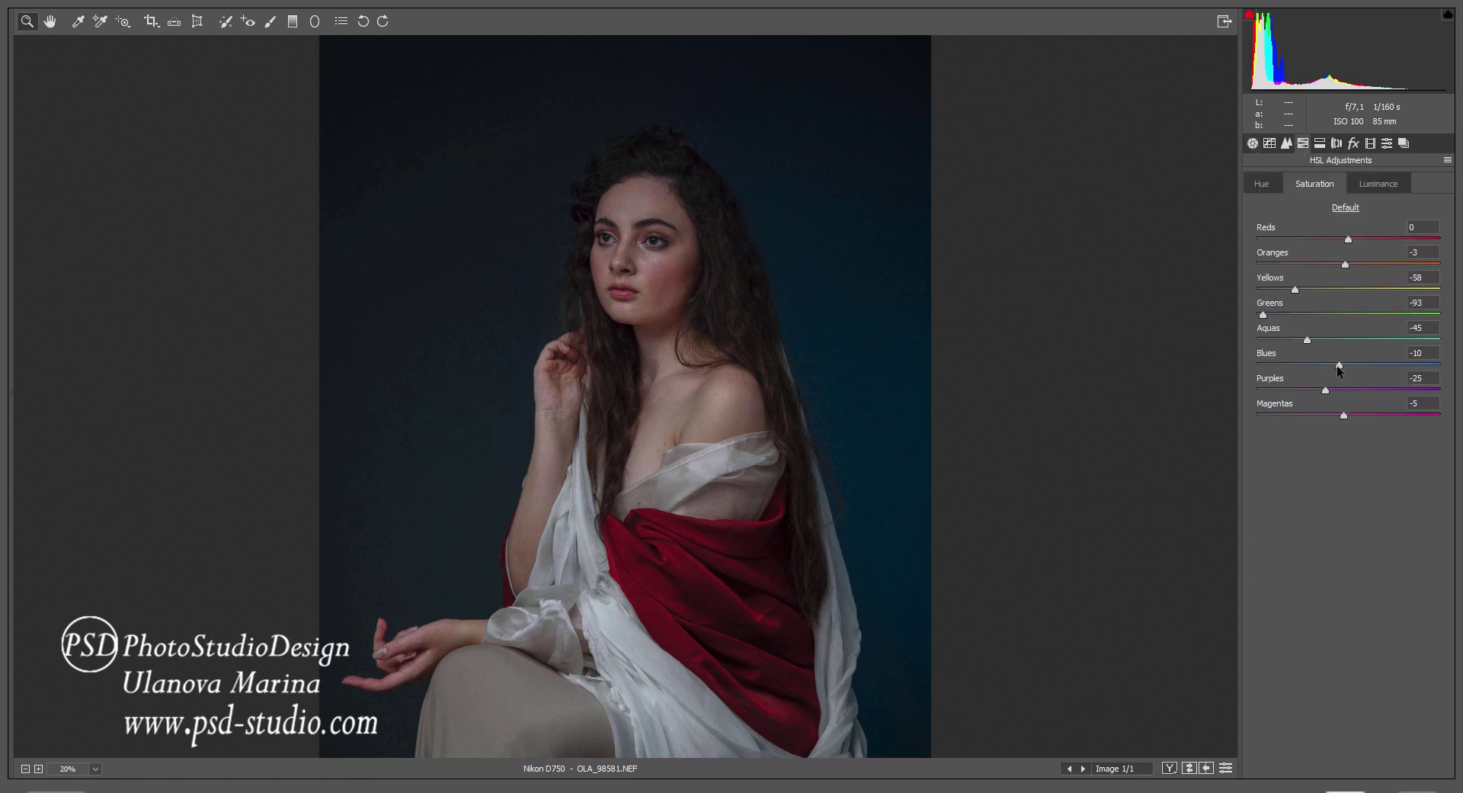
pyautogui.moveTo(1338, 365); pyautogui.dragTo(1301, 366)
# Set the Transform tool's Vertical perspective correction to +6.
pyautogui.click(197, 23)
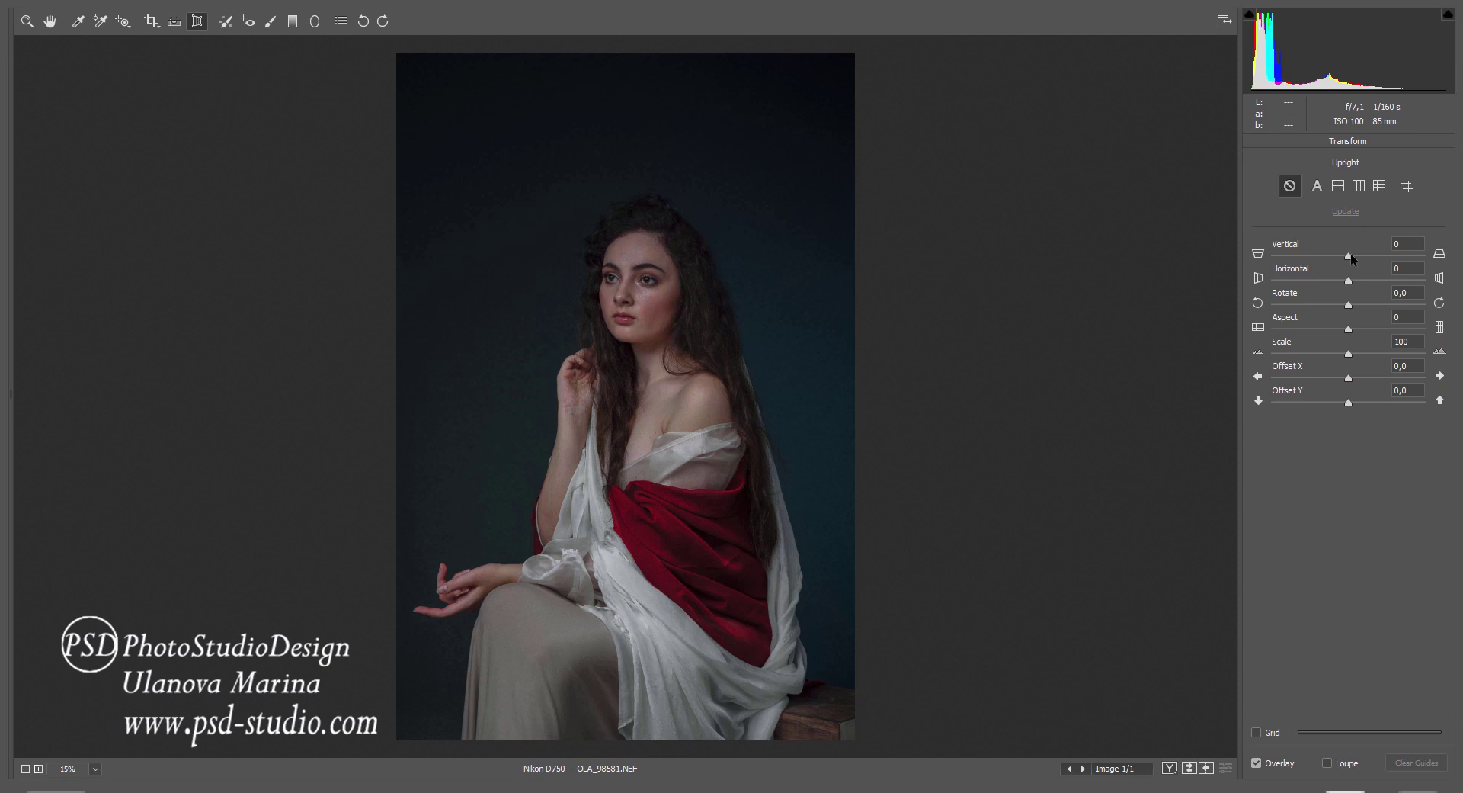
pyautogui.moveTo(1350, 253); pyautogui.dragTo(1353, 254)
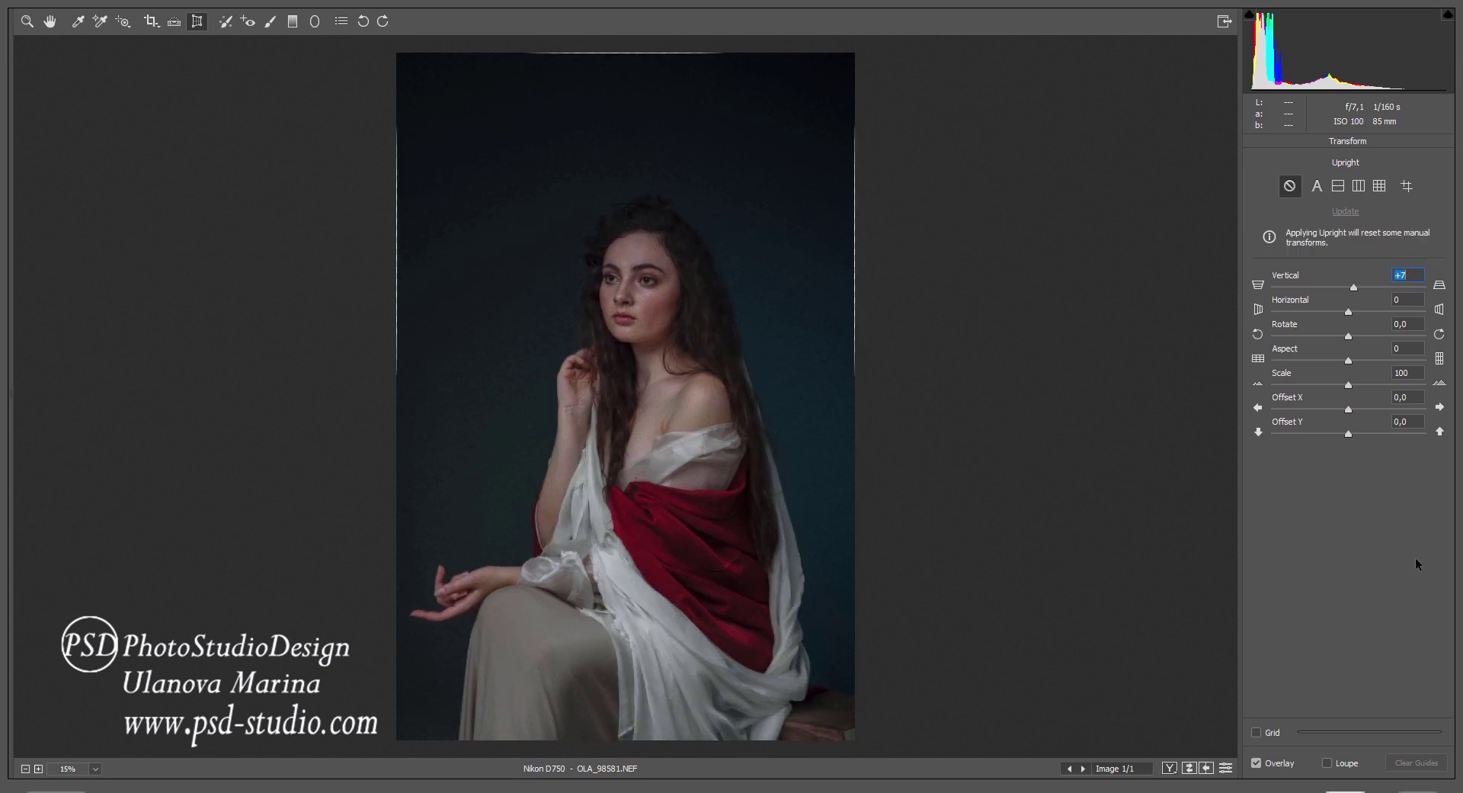
pyautogui.press('Down')
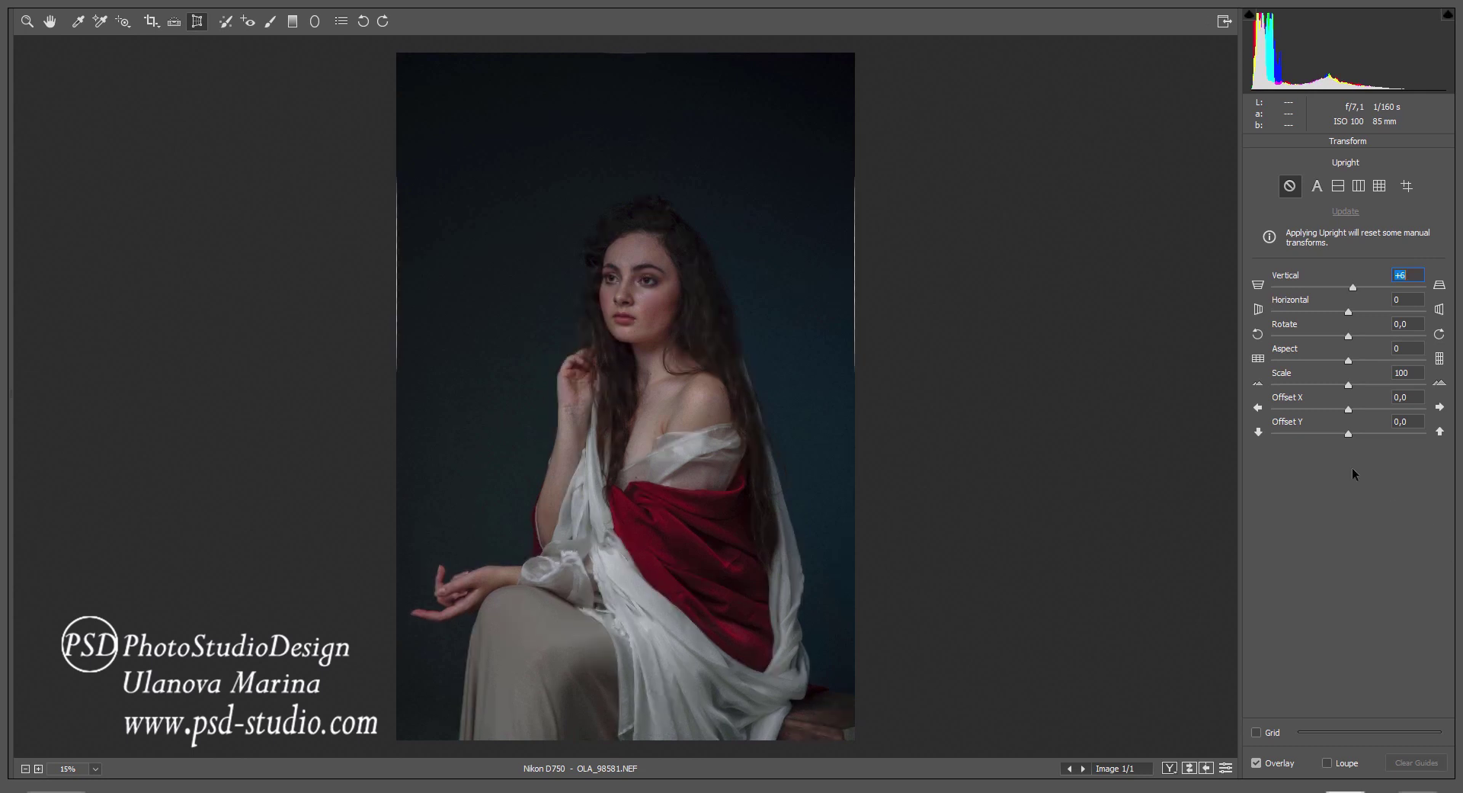
# Set the vertical offset to 3,9 and the rotation to -0,6.
pyautogui.click(1347, 431)
pyautogui.press('Up')
pyautogui.press('Up')
pyautogui.press('Up')
pyautogui.press('Up')
pyautogui.press('Up')
pyautogui.press('Up')
pyautogui.press('Up')
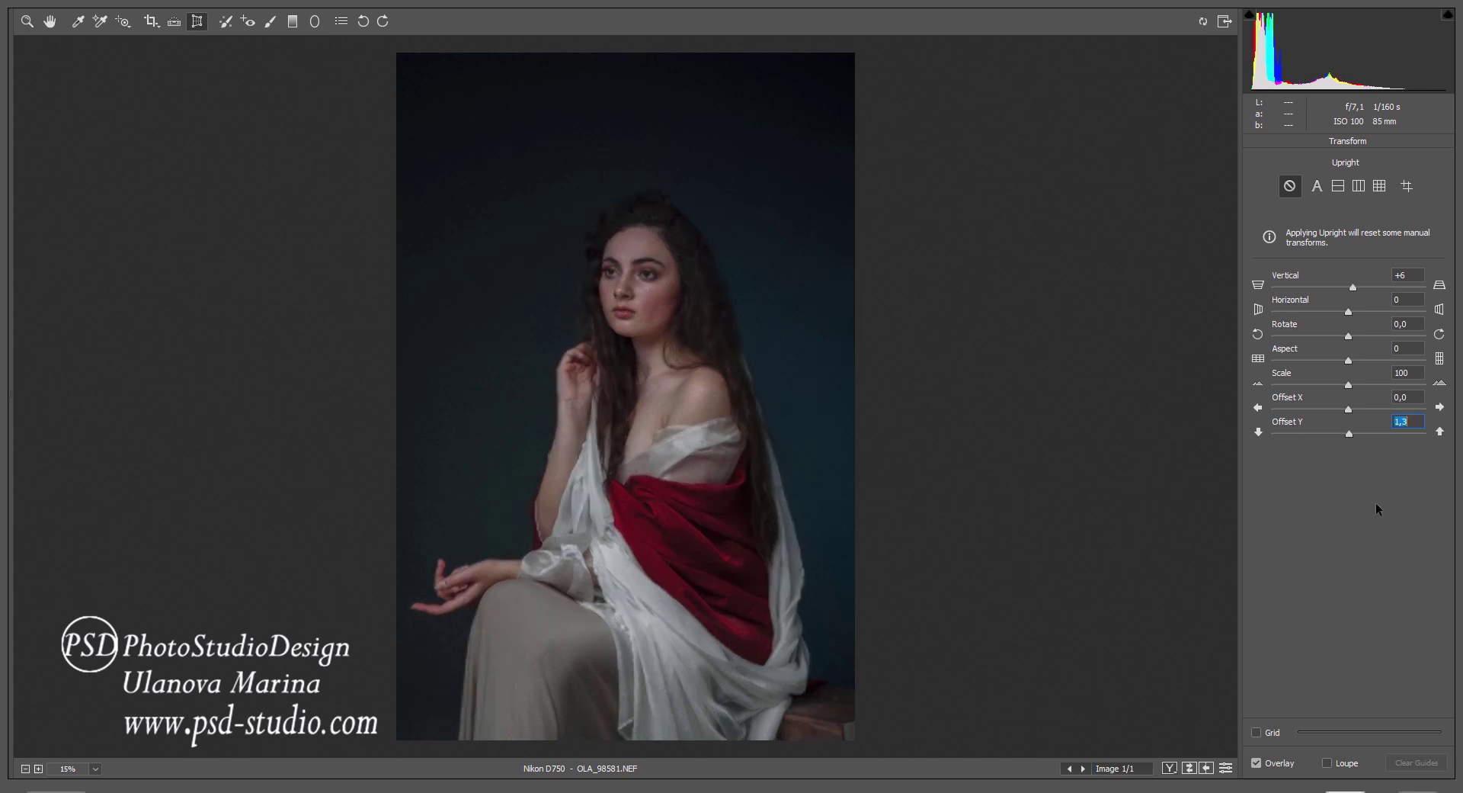
pyautogui.press('Up')
pyautogui.press('Up')
pyautogui.press('Up')
pyautogui.press('Up')
pyautogui.press('Up')
pyautogui.press('Up')
pyautogui.press('Up')
pyautogui.press('Up')
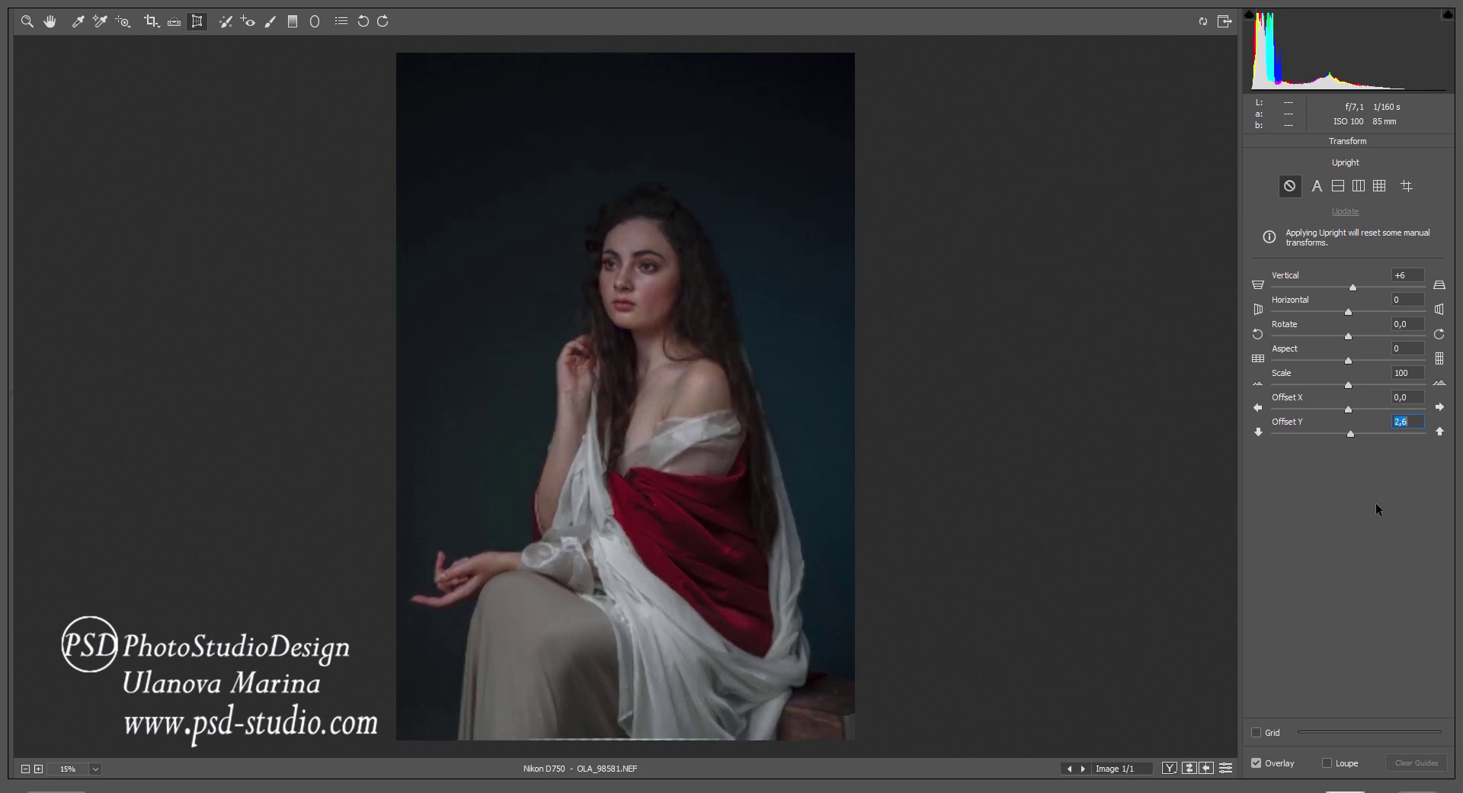
pyautogui.press('Up')
pyautogui.press('Up')
pyautogui.press('Up')
pyautogui.press('Up')
pyautogui.press('Up')
pyautogui.press('Up')
pyautogui.press('Up')
pyautogui.press('Up')
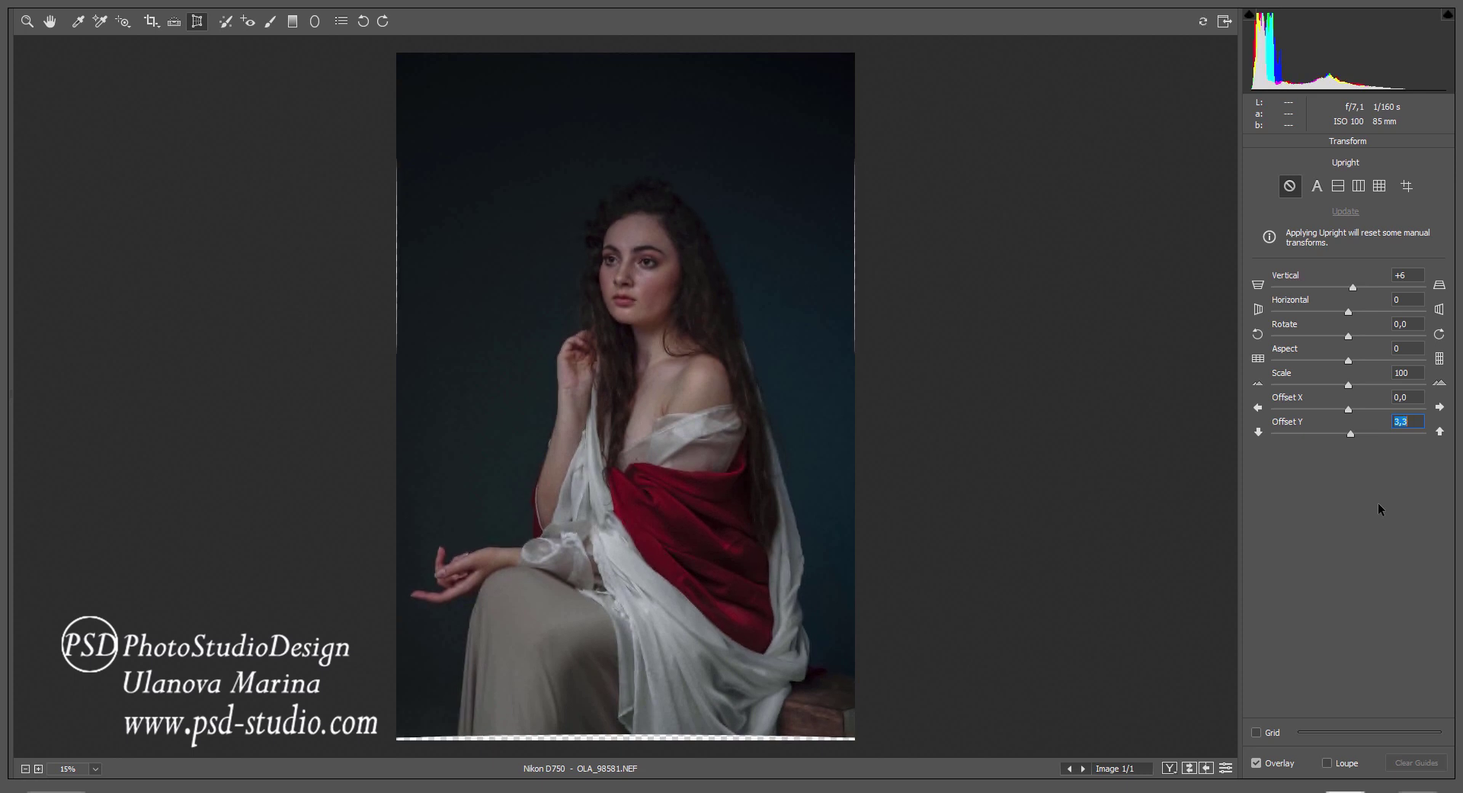
pyautogui.press('Up')
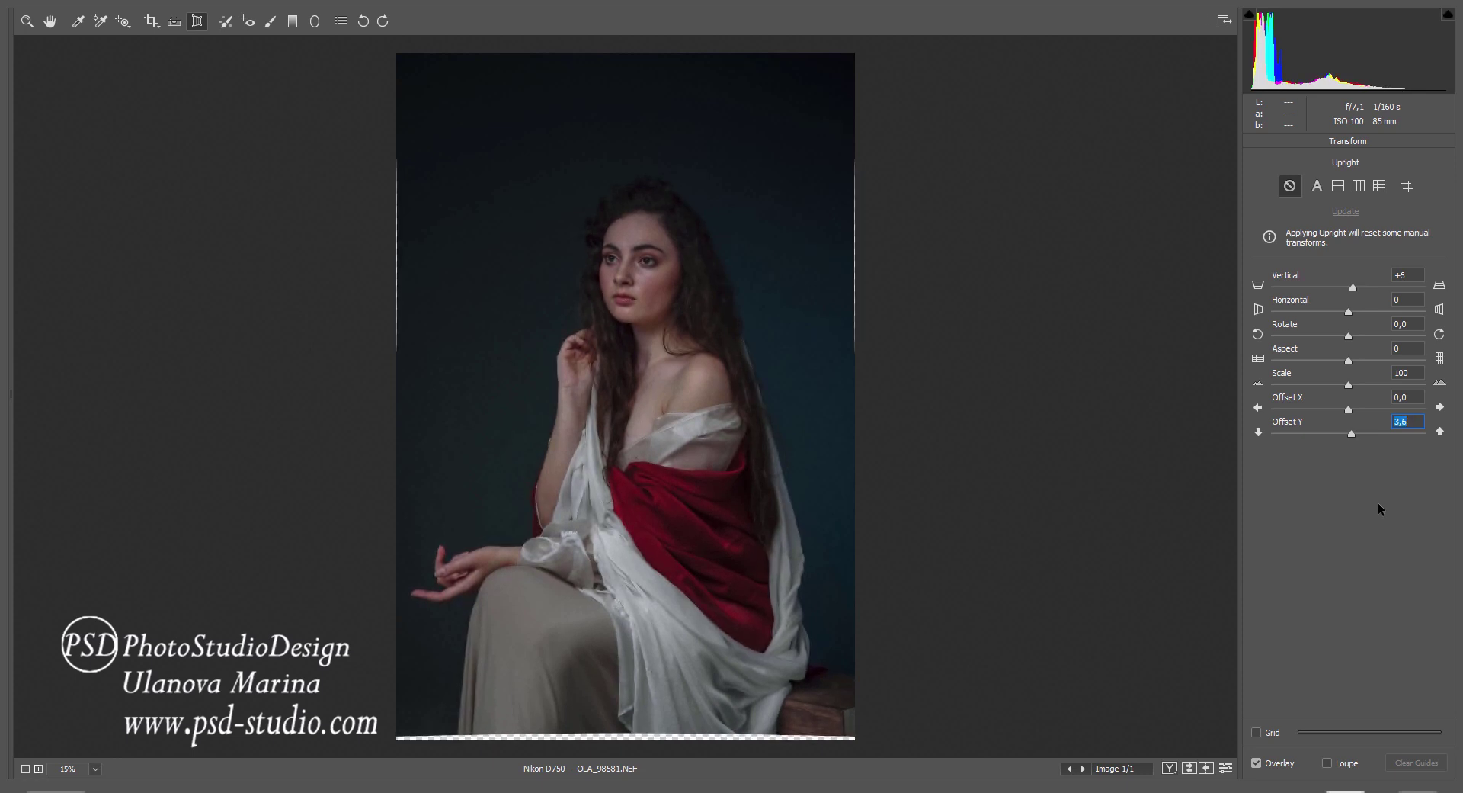
pyautogui.press('Up')
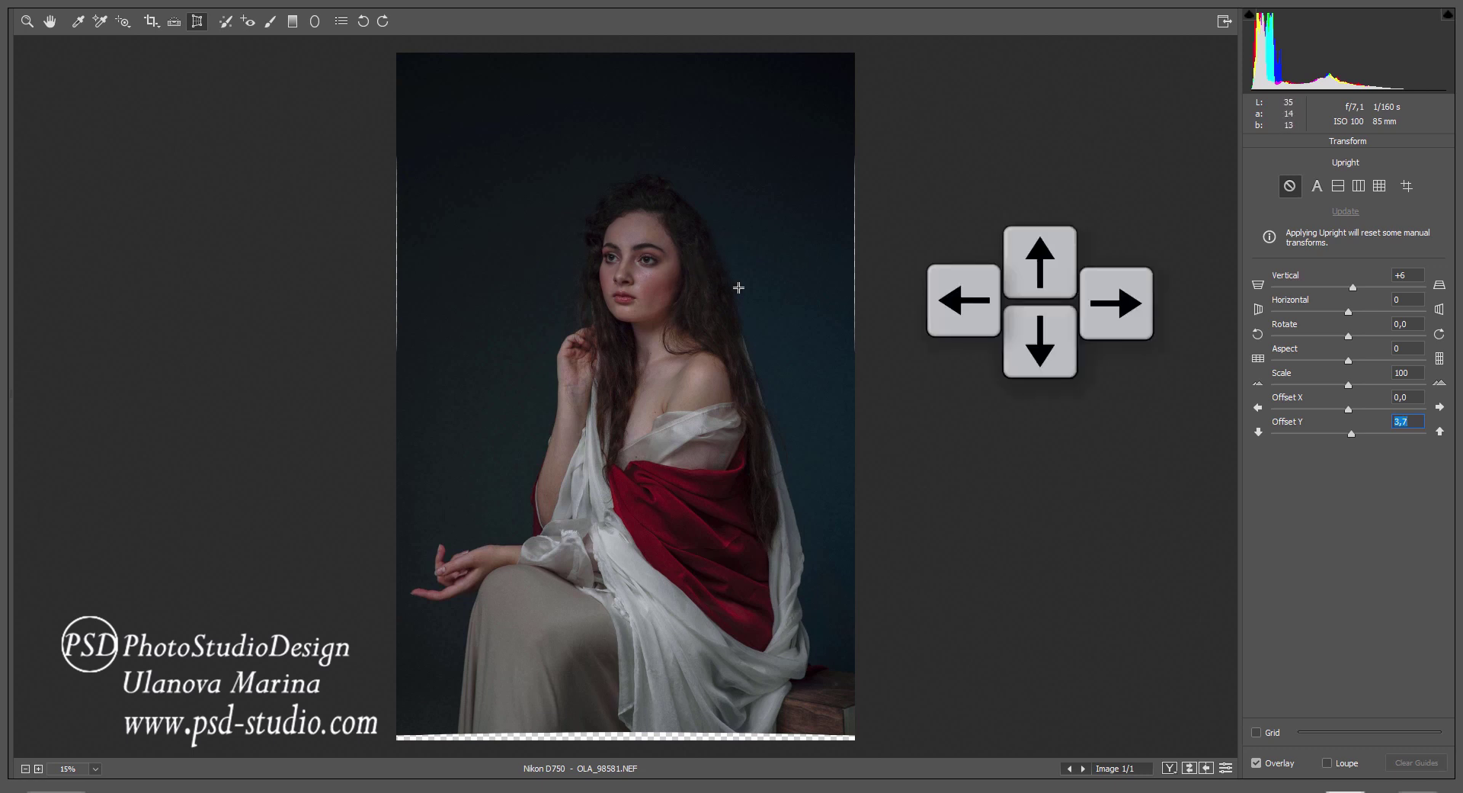
pyautogui.press('Up')
pyautogui.press('Up')
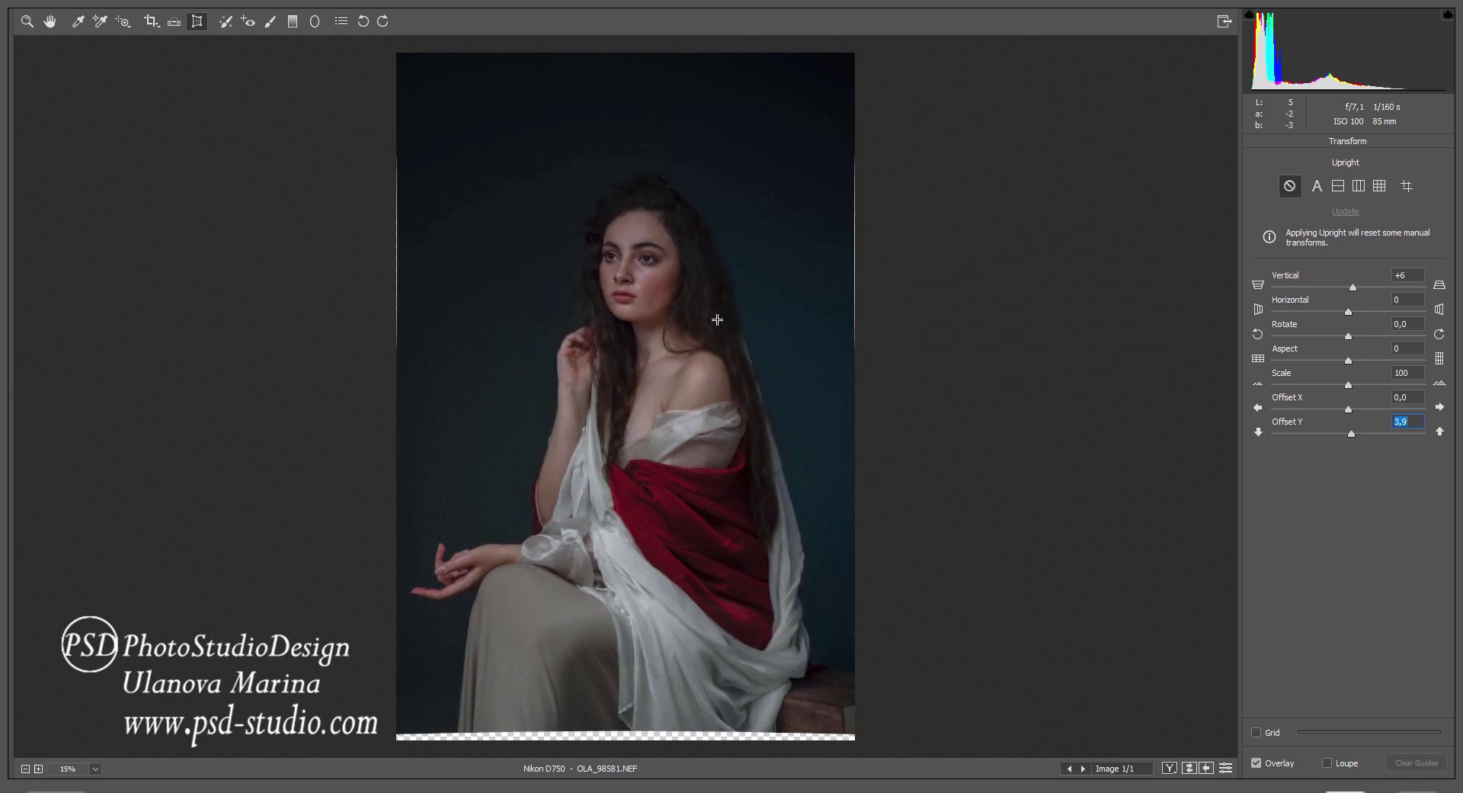
pyautogui.press('Tab')
pyautogui.press('Down')
pyautogui.press('Down')
pyautogui.press('Down')
pyautogui.press('Down')
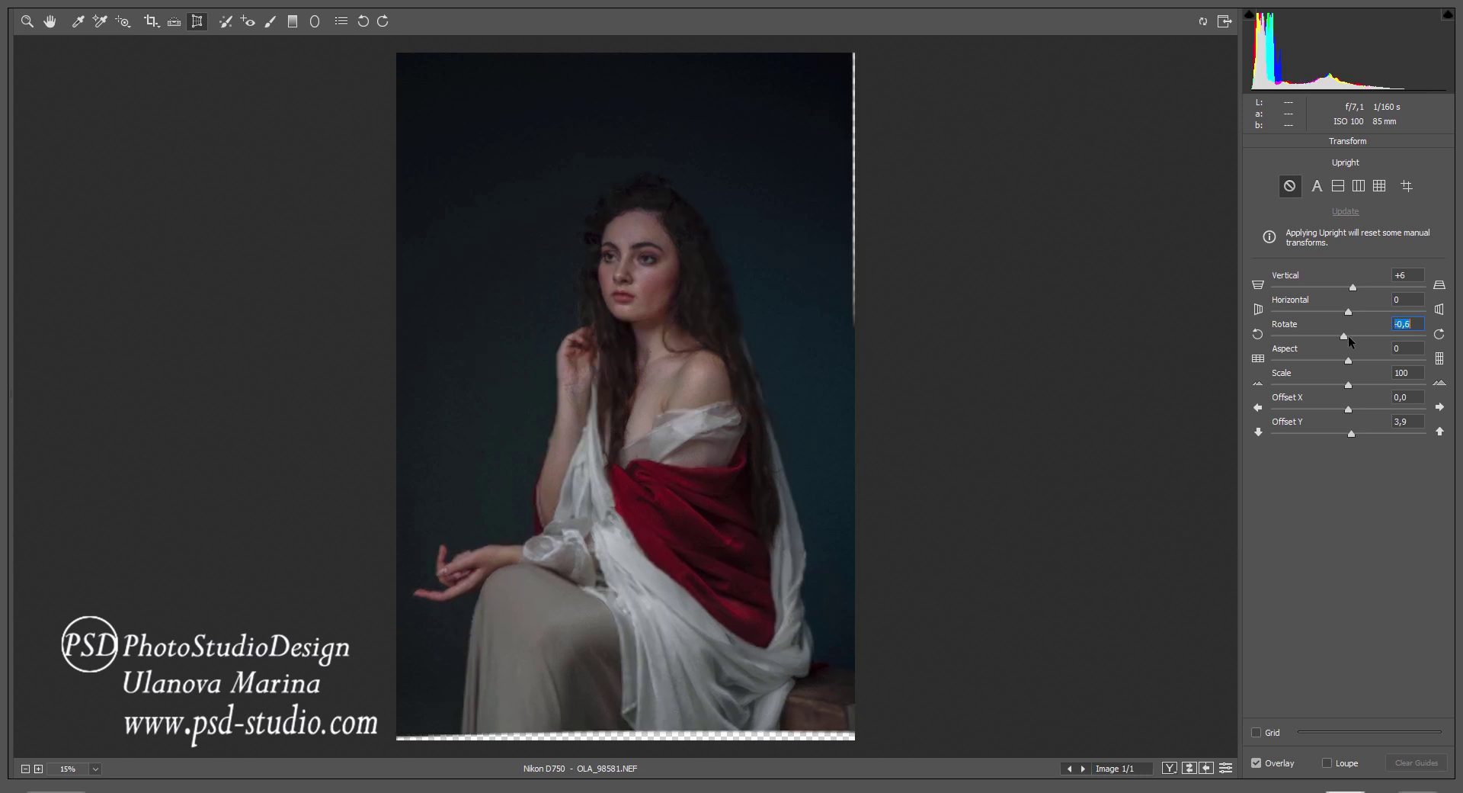
pyautogui.press('Down')
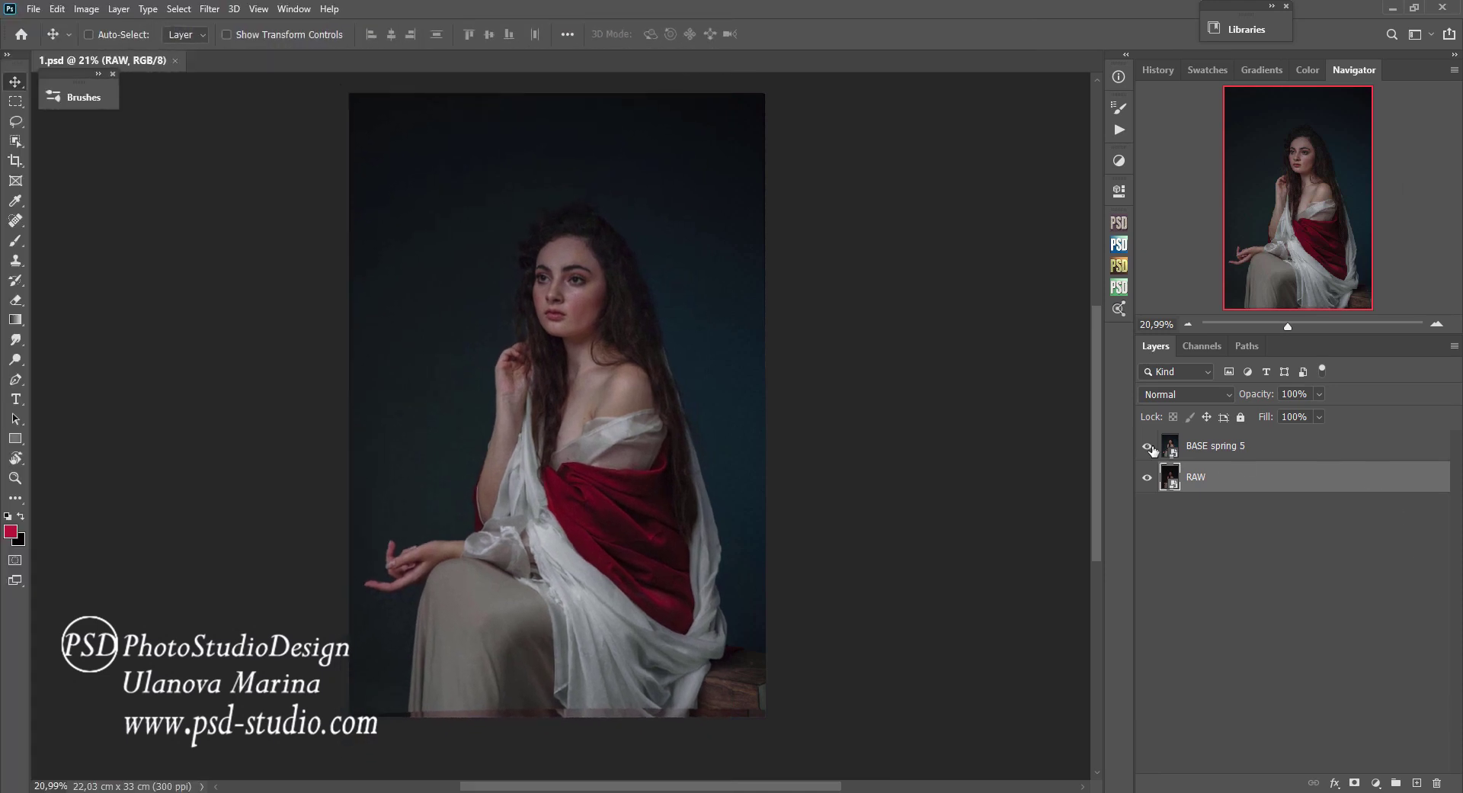
# Toggle the BASE spring 5 layer's visibility to compare before and after.
pyautogui.click(1148, 445)
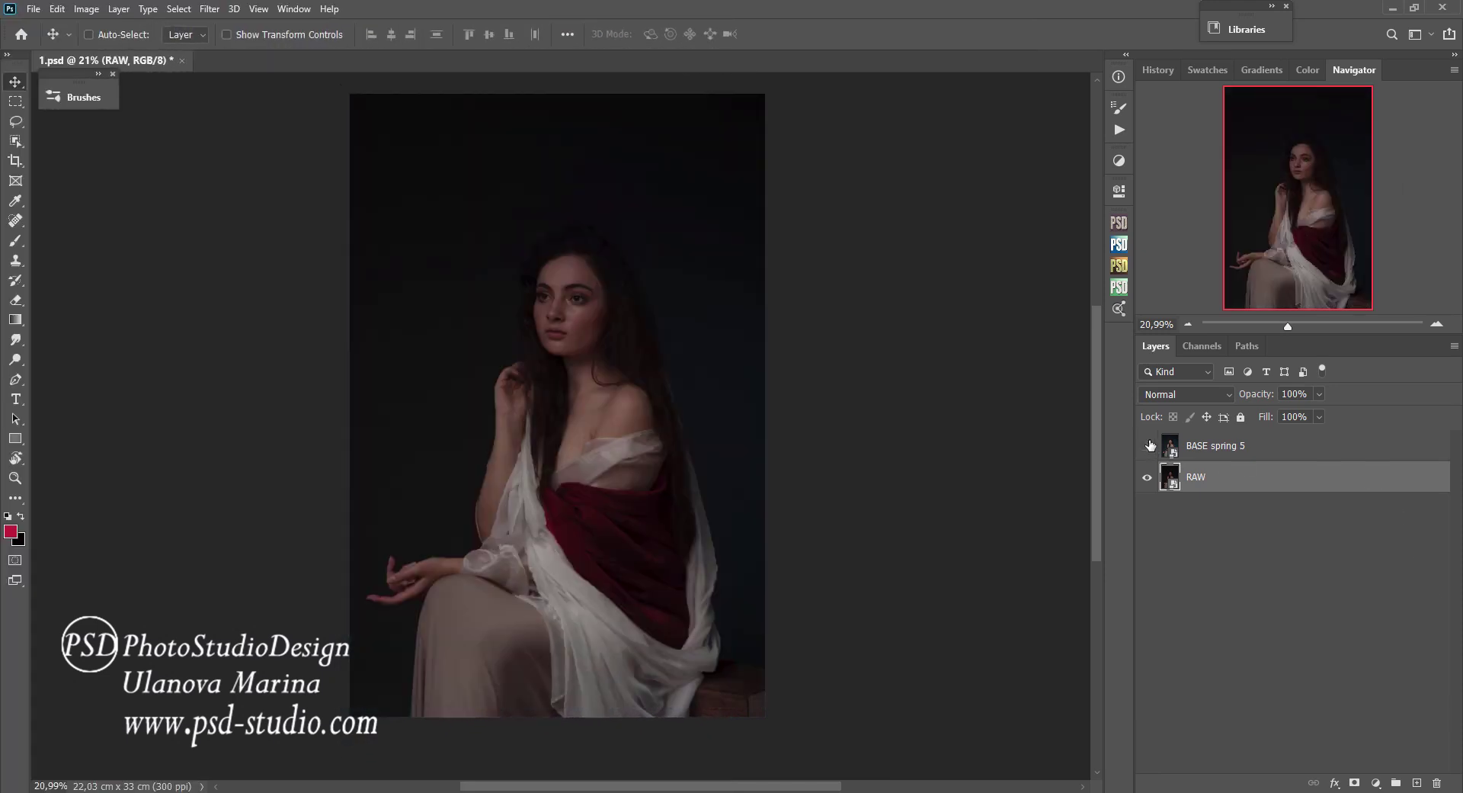
pyautogui.click(1149, 445)
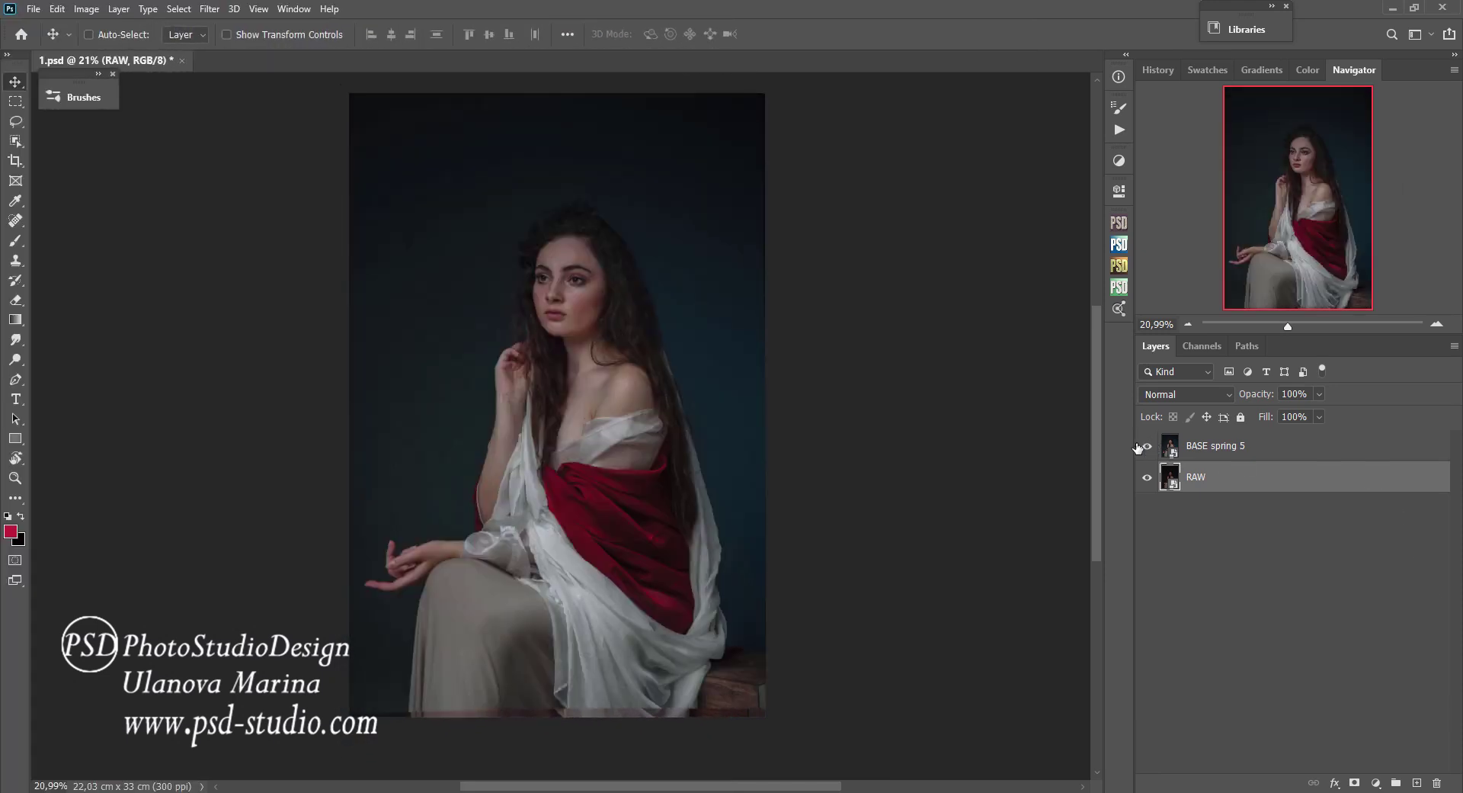
pyautogui.click(1148, 445)
pyautogui.click(1148, 445)
# Duplicate the BASE spring 5 layer and hide the RAW layer.
pyautogui.click(1244, 448)
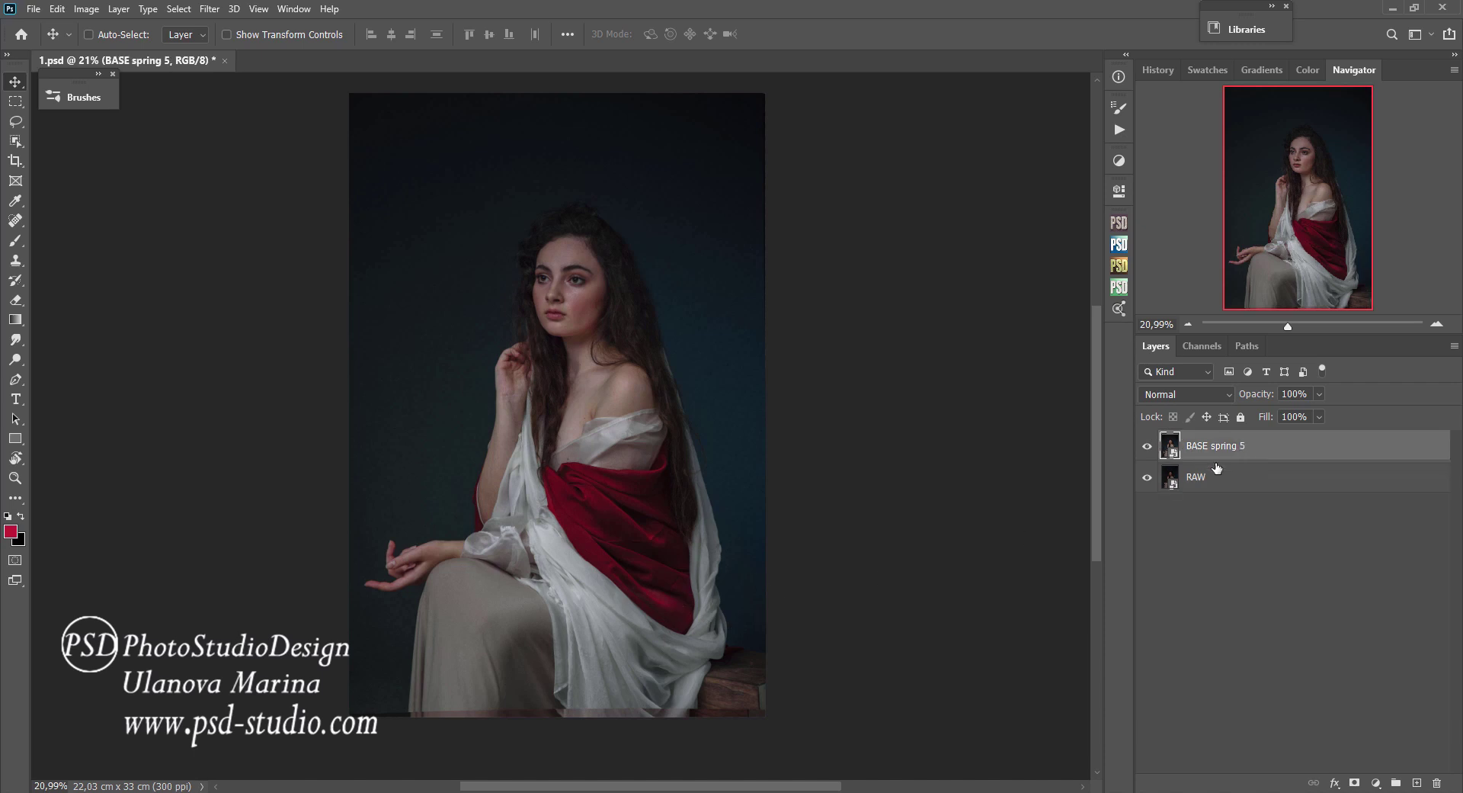
pyautogui.press('ctrl')
pyautogui.hotkey('ctrl', 'j')
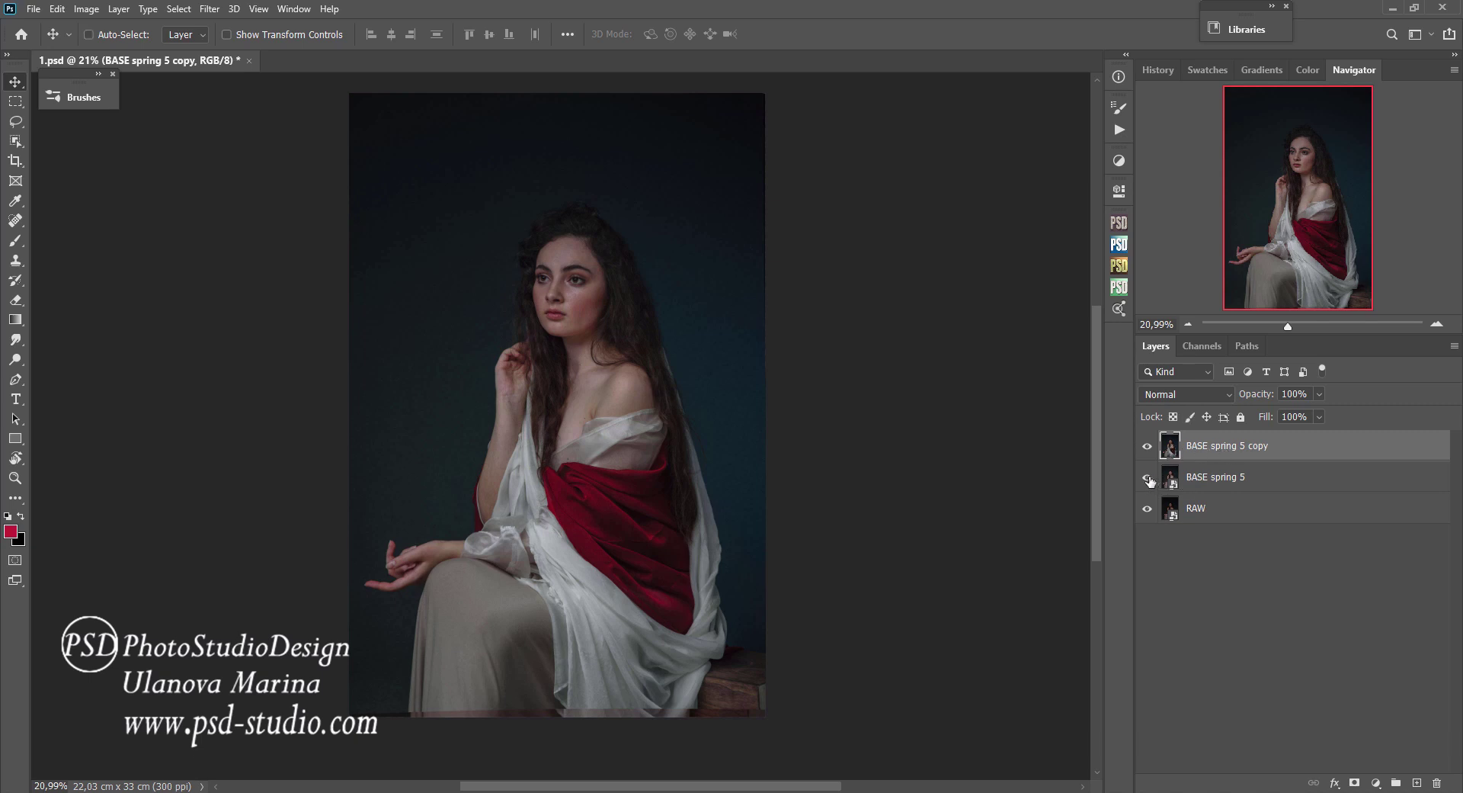
pyautogui.click(1151, 512)
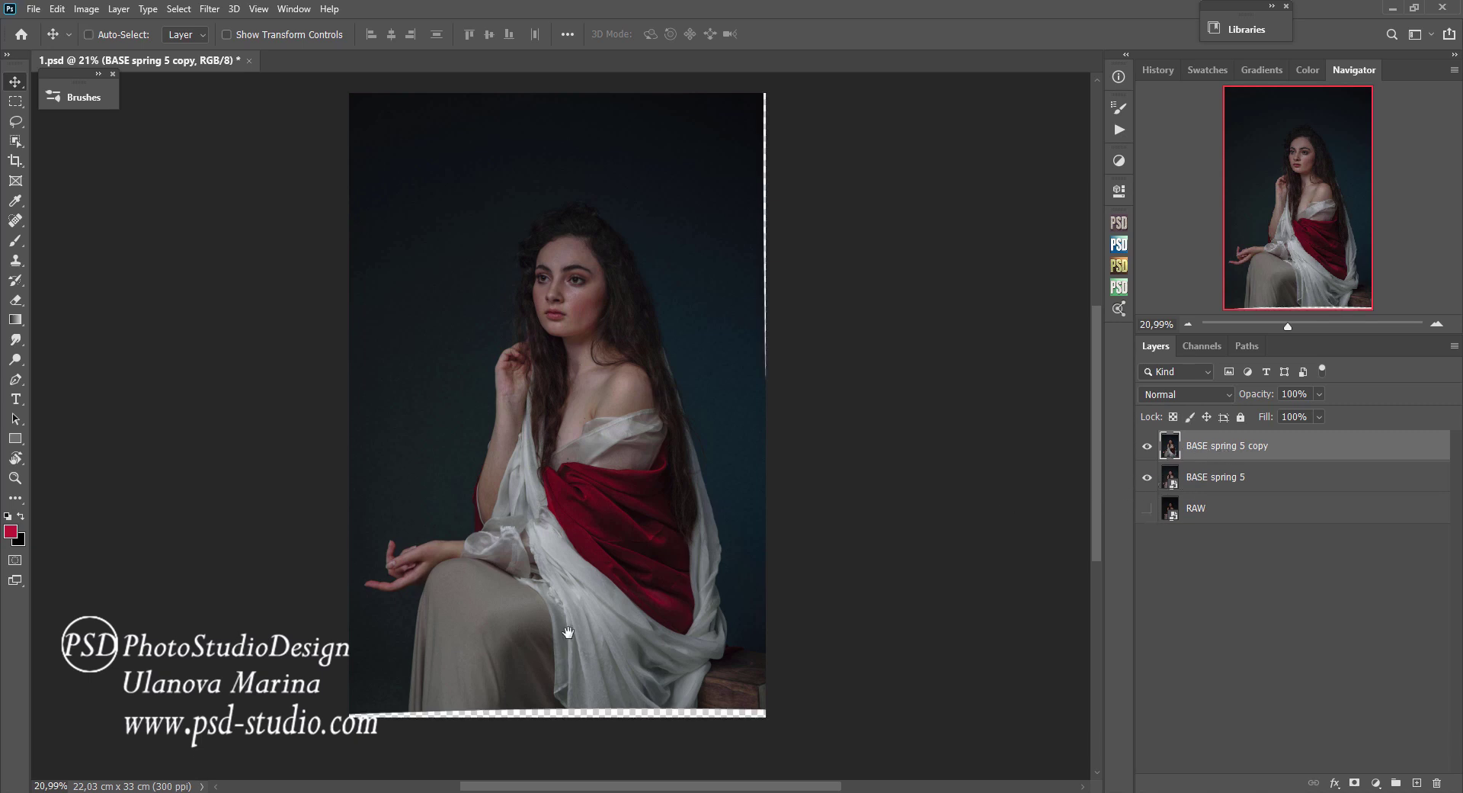
# Select the image's bottom strip and stretch it down over the transparent gap.
pyautogui.moveTo(568, 632); pyautogui.dragTo(581, 525)
pyautogui.press('m')
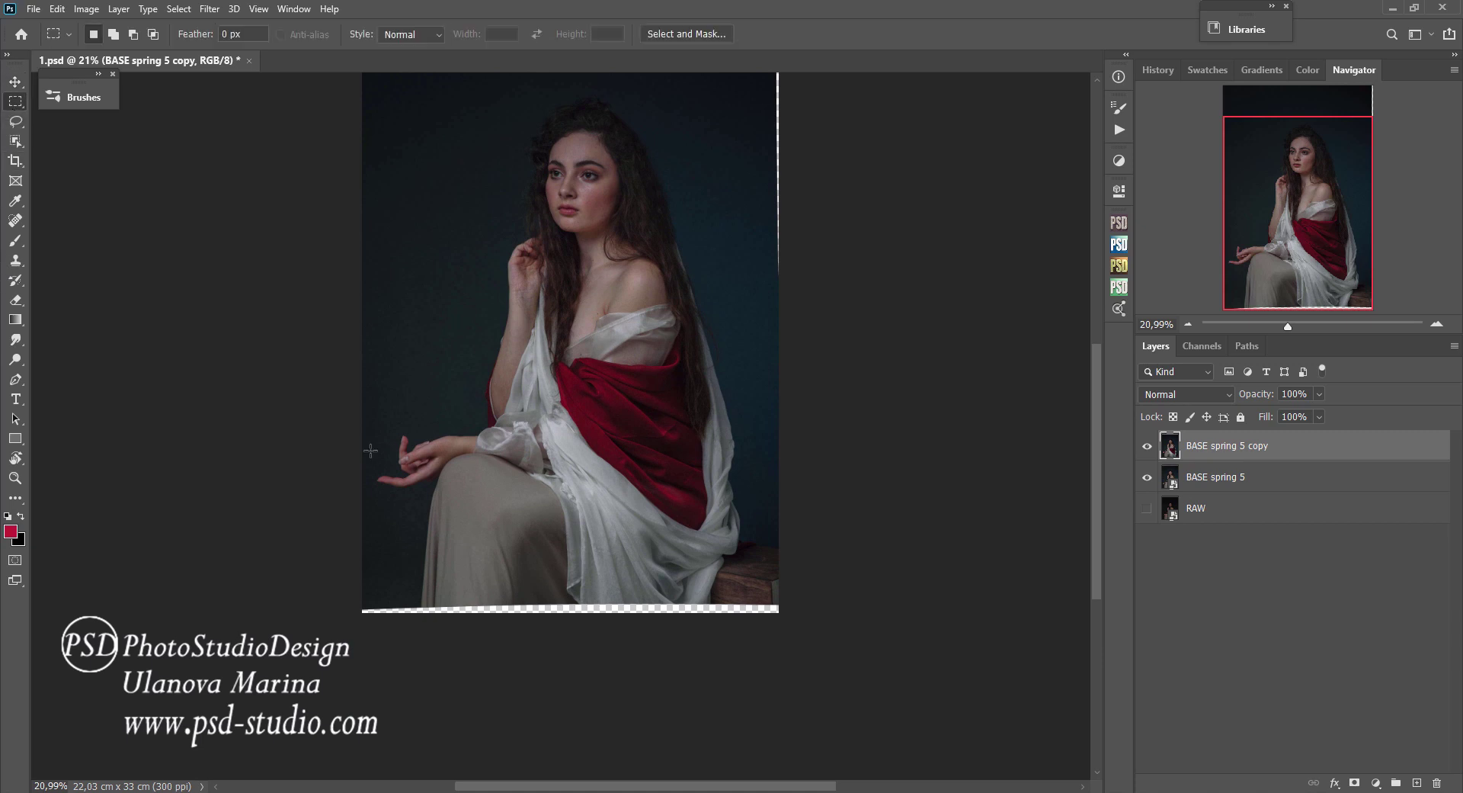
pyautogui.scroll(2, 488, 550)
pyautogui.moveTo(264, 570); pyautogui.dragTo(1002, 647)
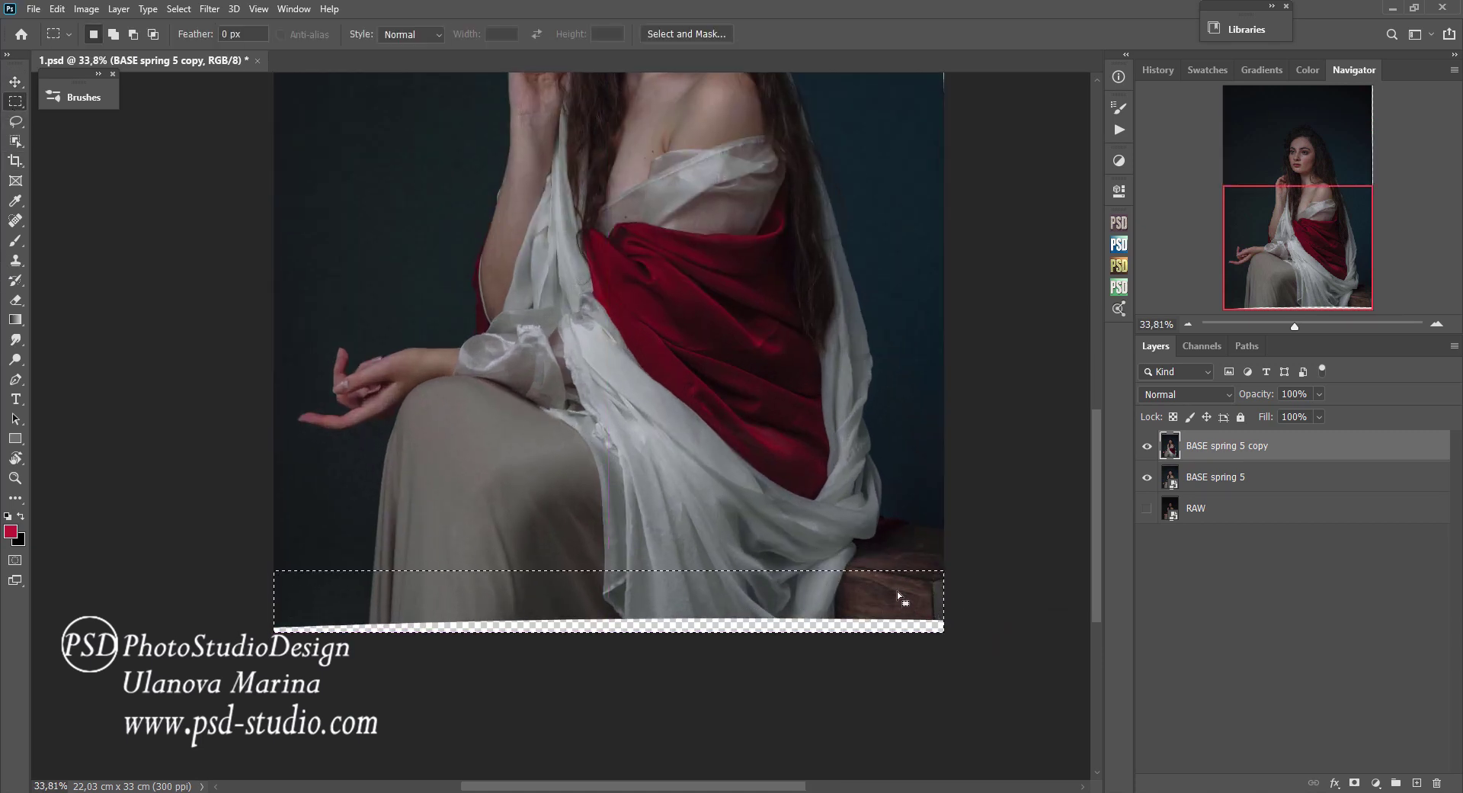
pyautogui.moveTo(898, 592); pyautogui.dragTo(899, 604)
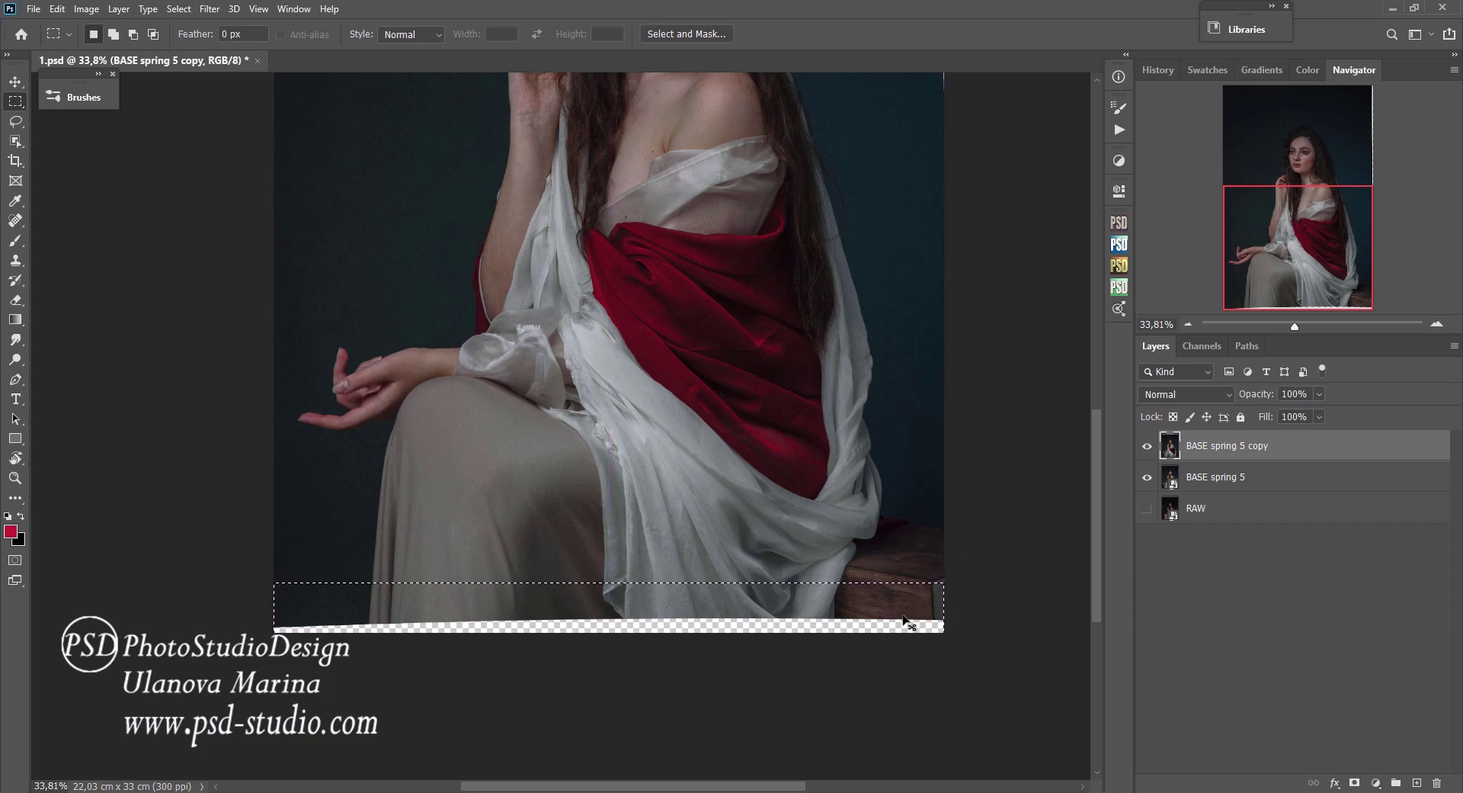
pyautogui.hotkey('ctrl', 't')
pyautogui.moveTo(616, 647); pyautogui.dragTo(681, 671)
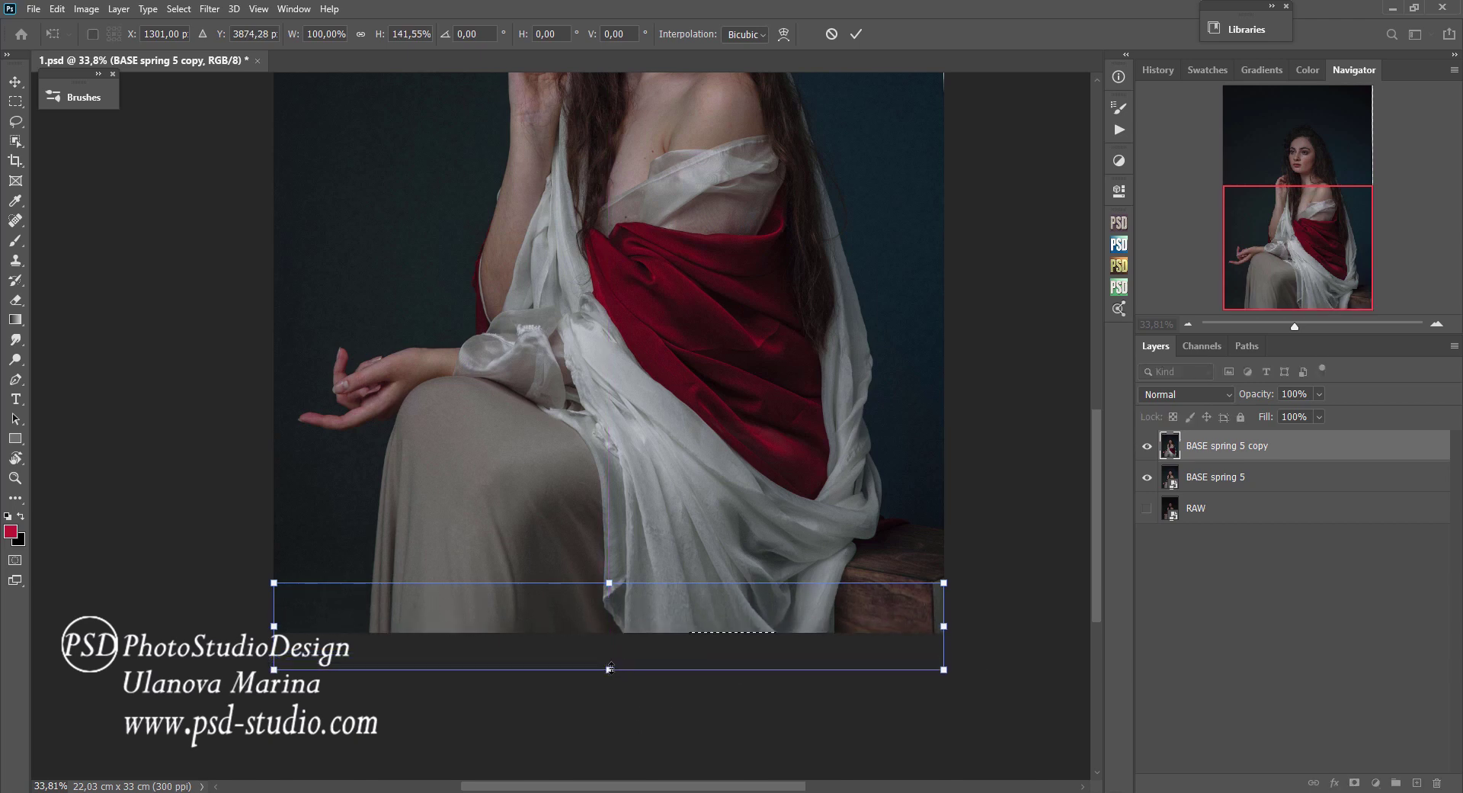
pyautogui.click(610, 669)
pyautogui.press('Return')
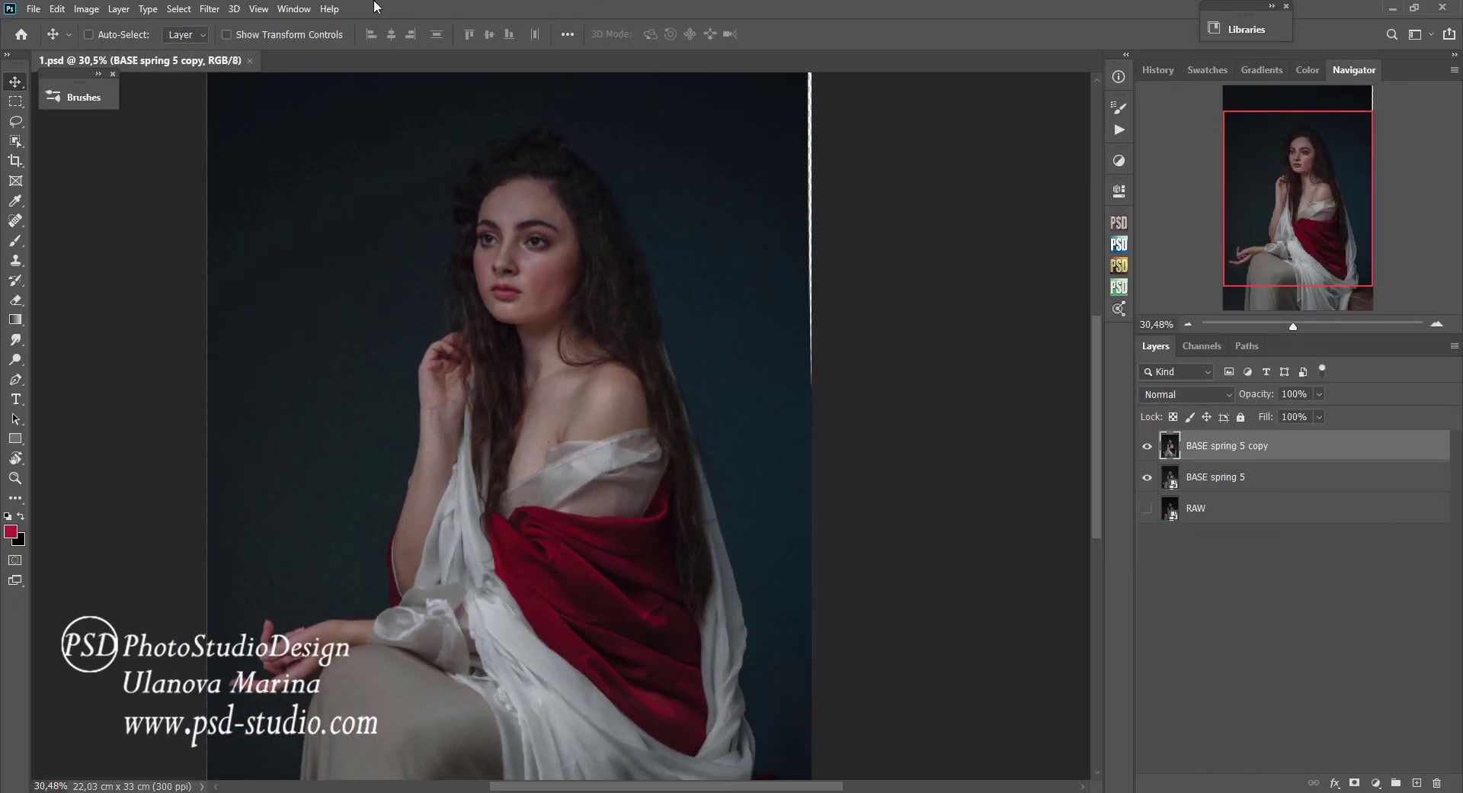
# Open Liquify, push the hair at the top of the head, and adjust brush size and zoom.
pyautogui.click(210, 9)
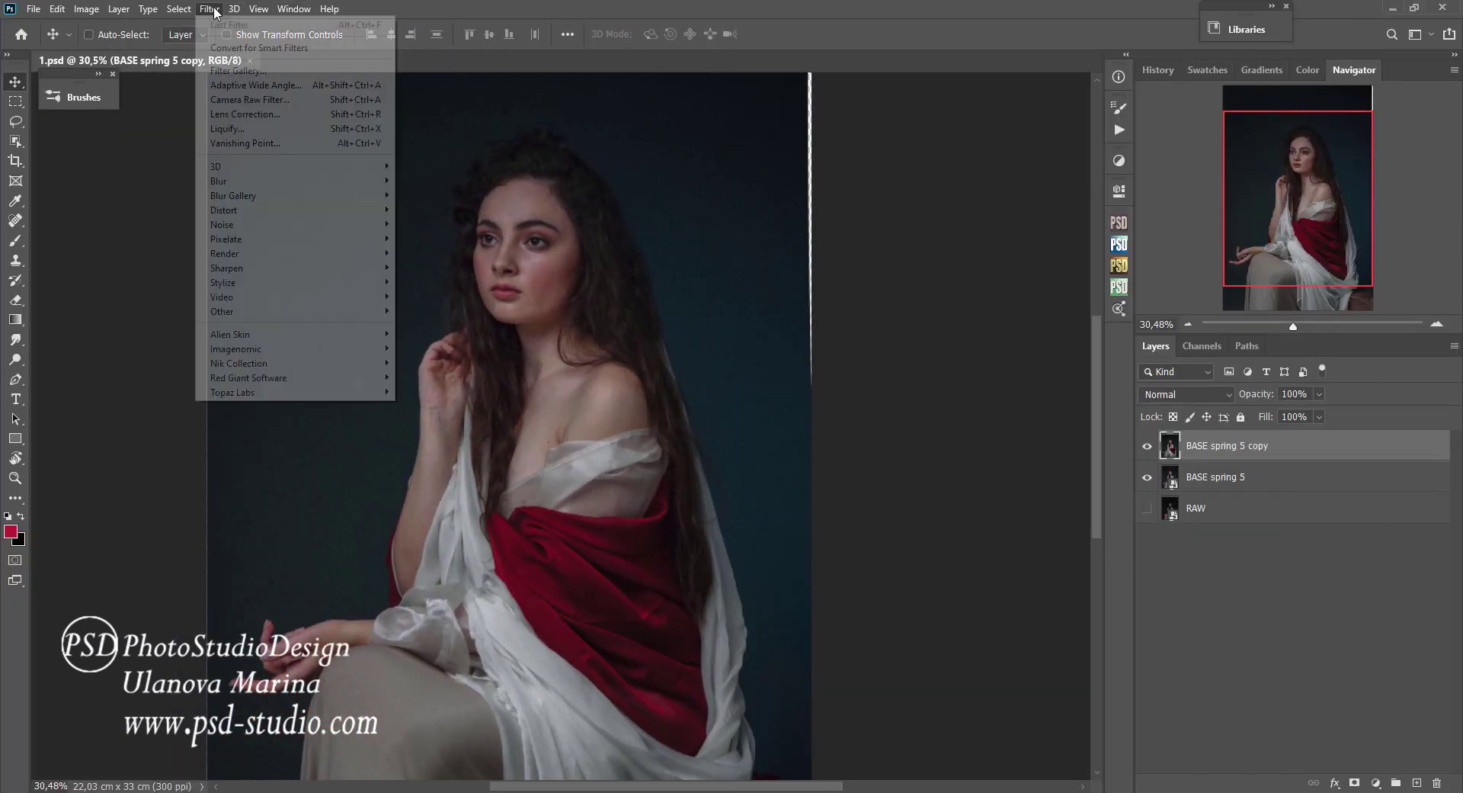
pyautogui.click(224, 134)
pyautogui.moveTo(643, 212); pyautogui.dragTo(627, 229)
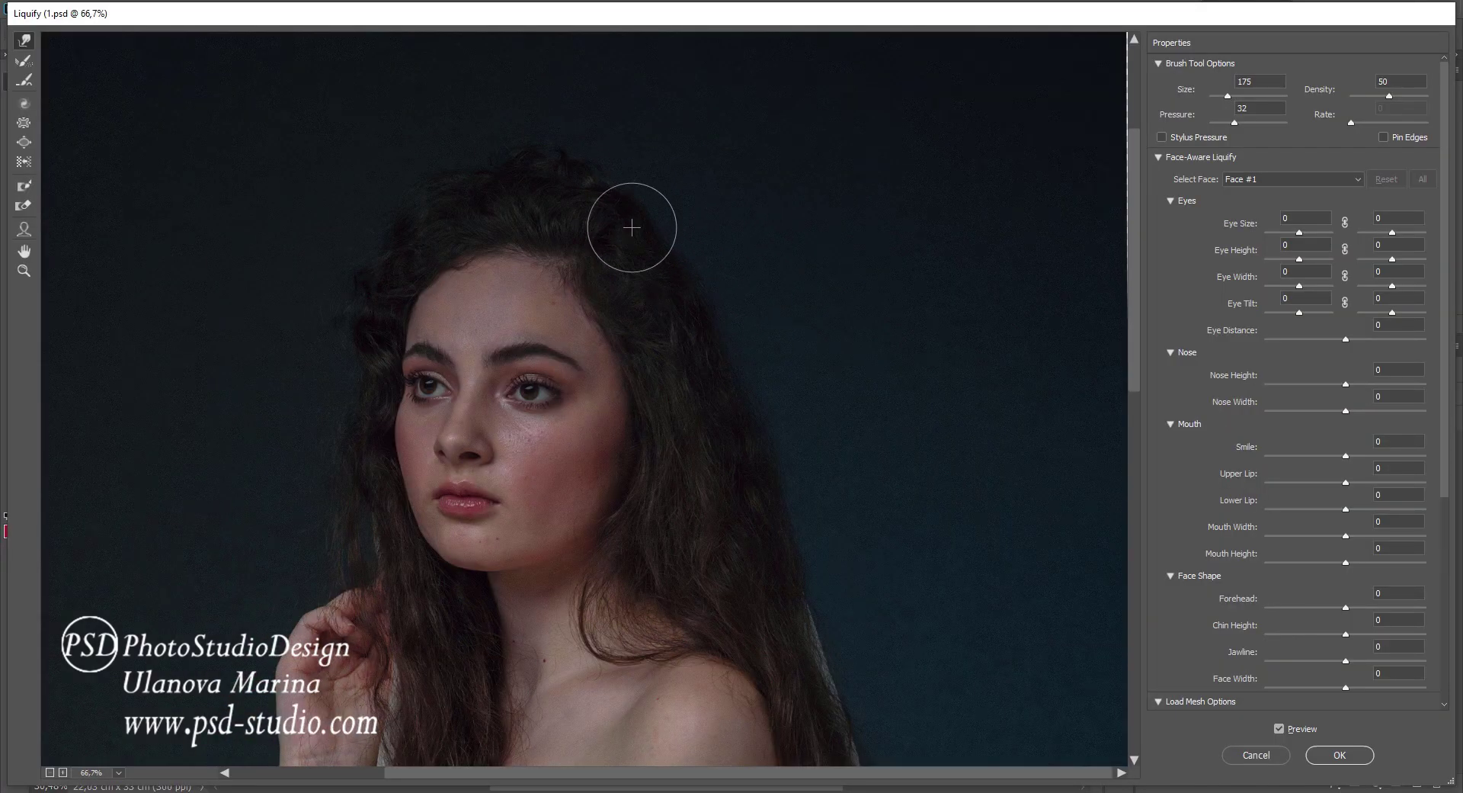
pyautogui.press('[')
pyautogui.press('[')
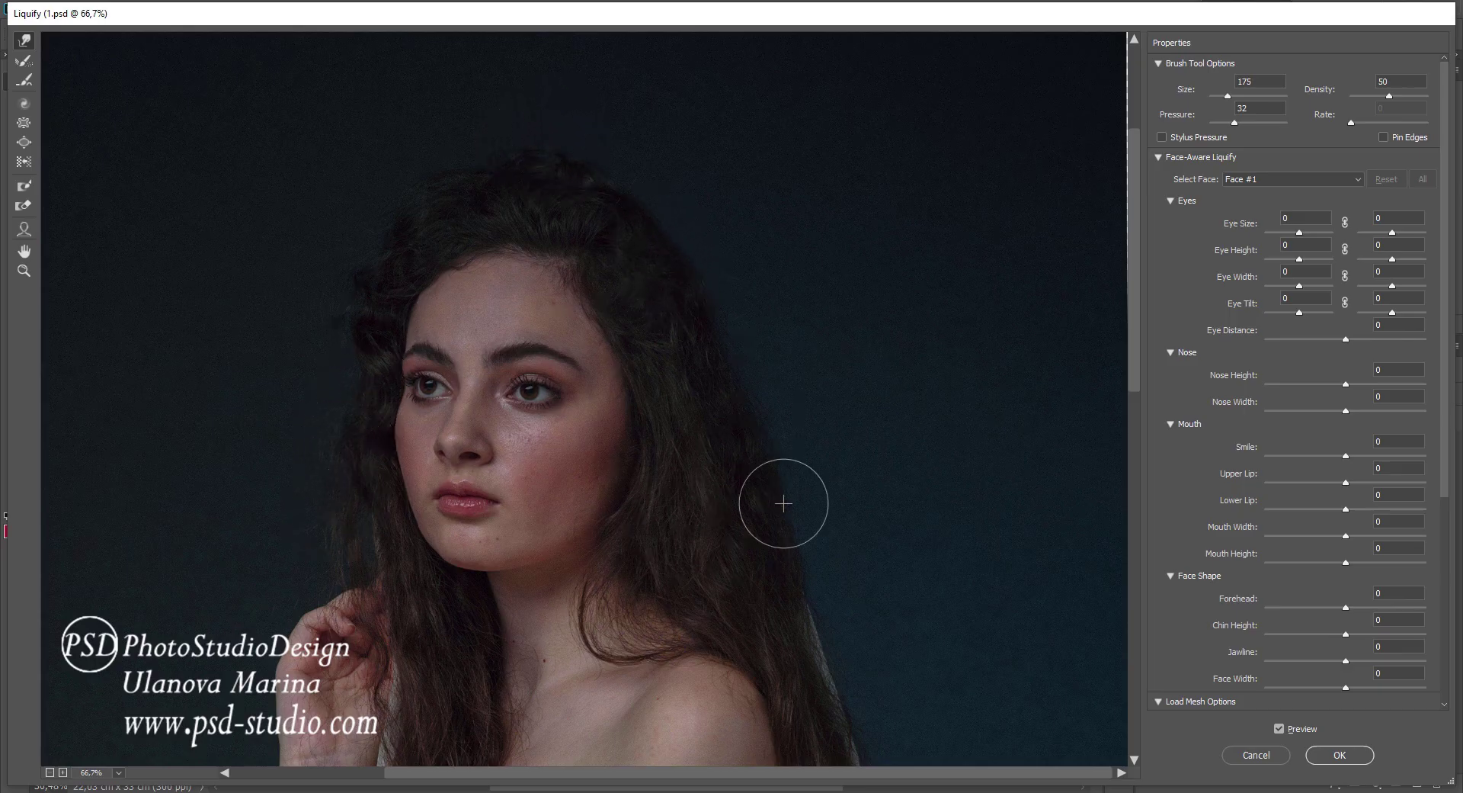
pyautogui.hotkey('ctrl', '-')
pyautogui.scroll(-2, 858, 474)
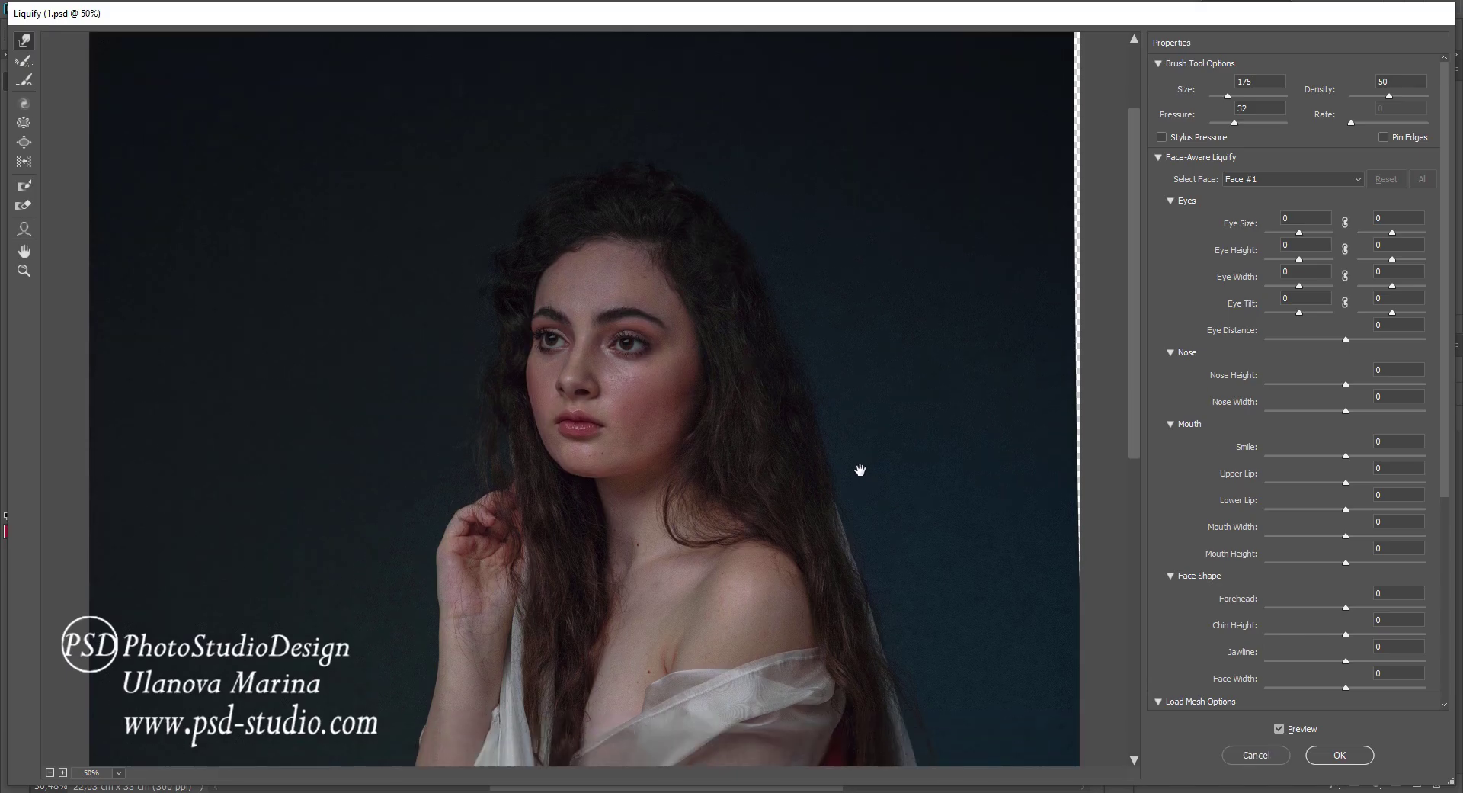
pyautogui.scroll(-3, 660, 539)
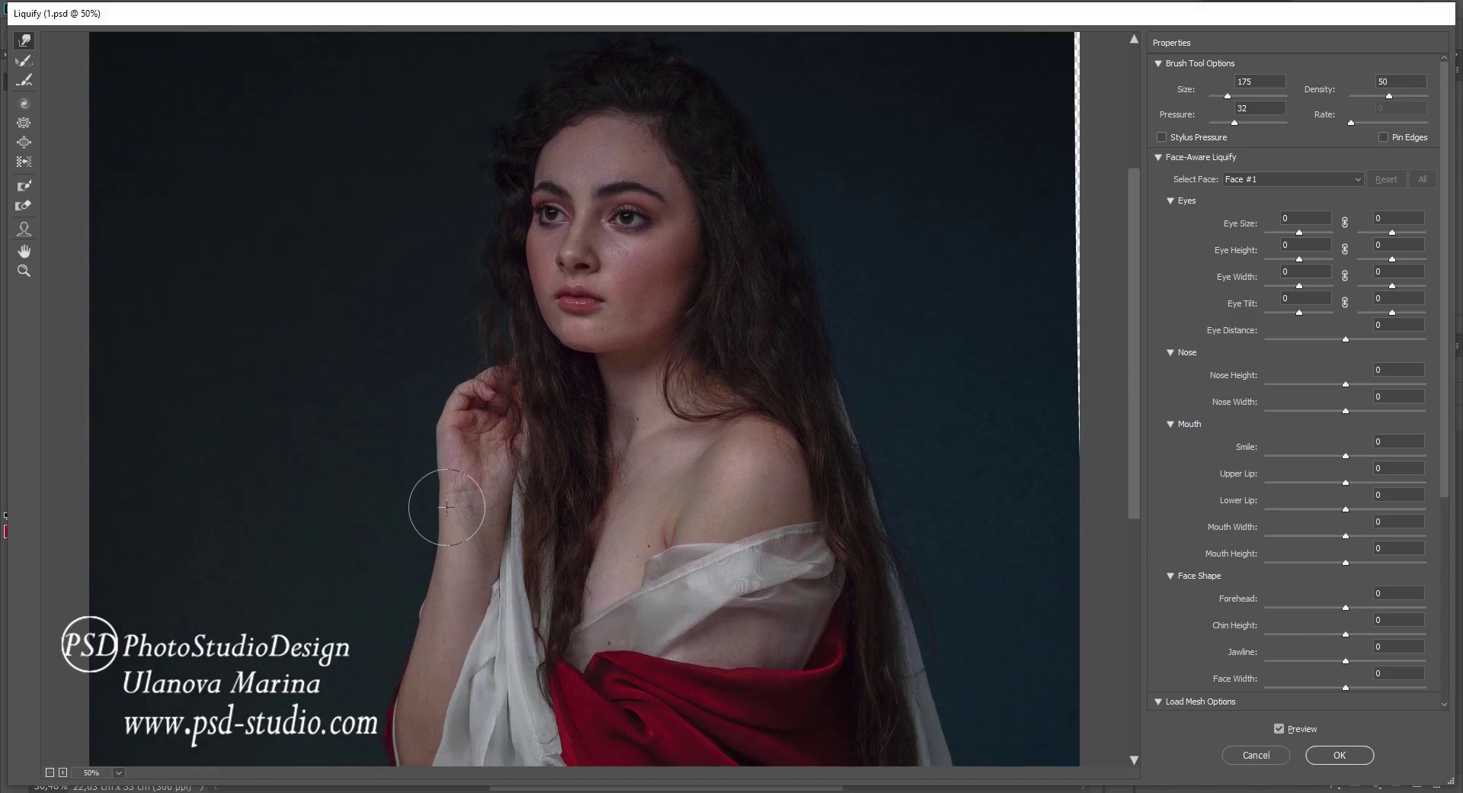
pyautogui.press(']')
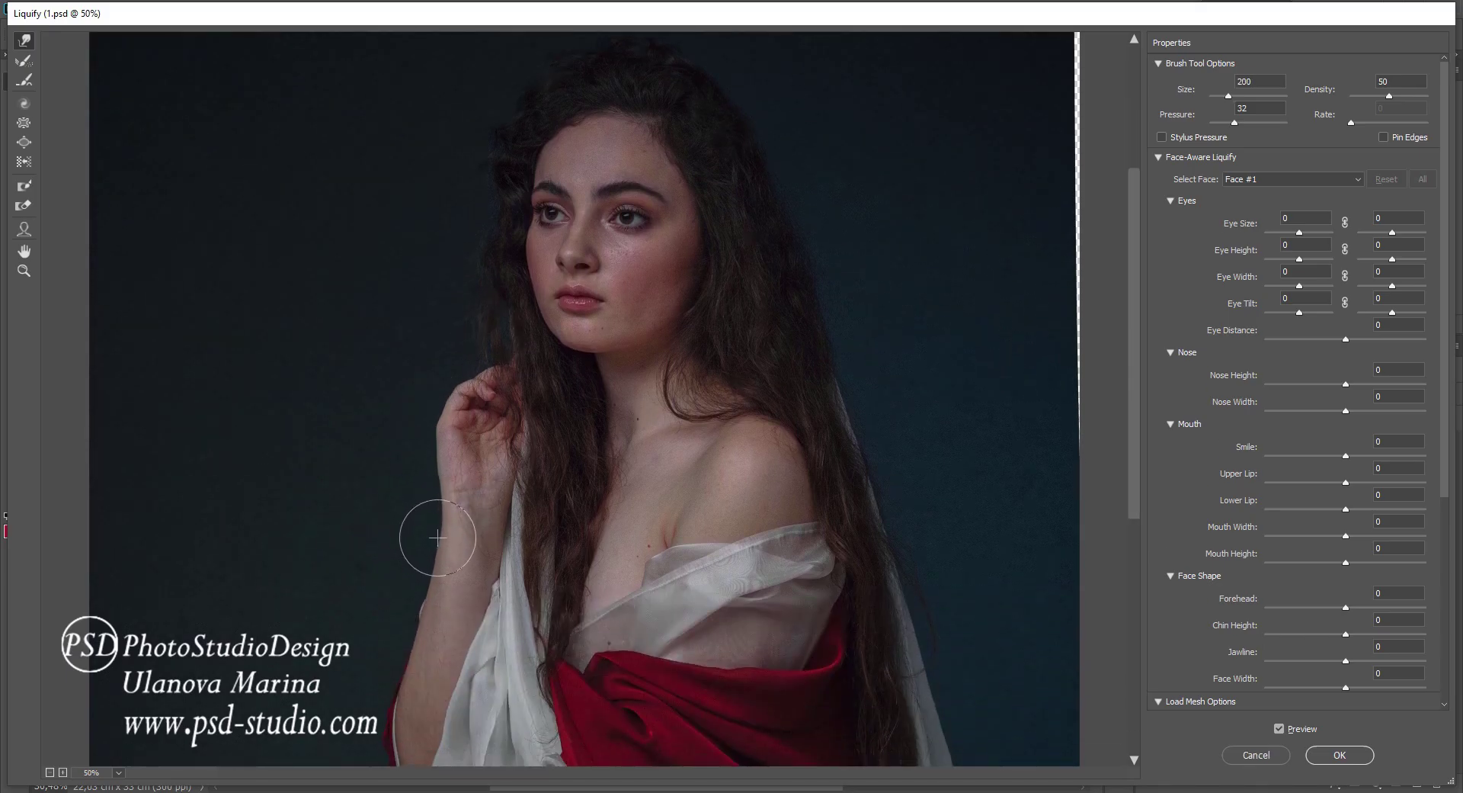
pyautogui.press(']')
pyautogui.press(']')
pyautogui.press(']')
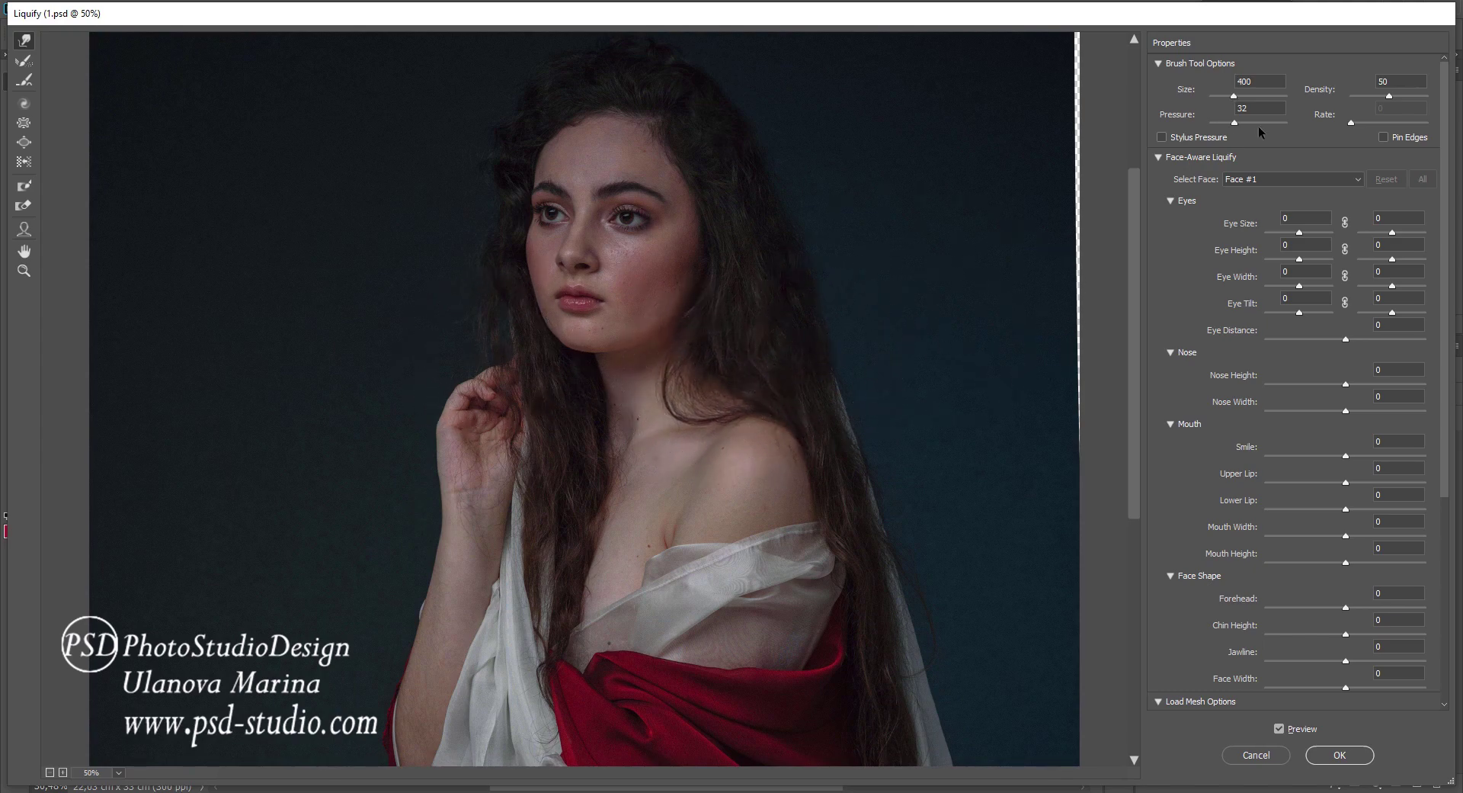
pyautogui.press('[')
pyautogui.press('[')
pyautogui.press('[')
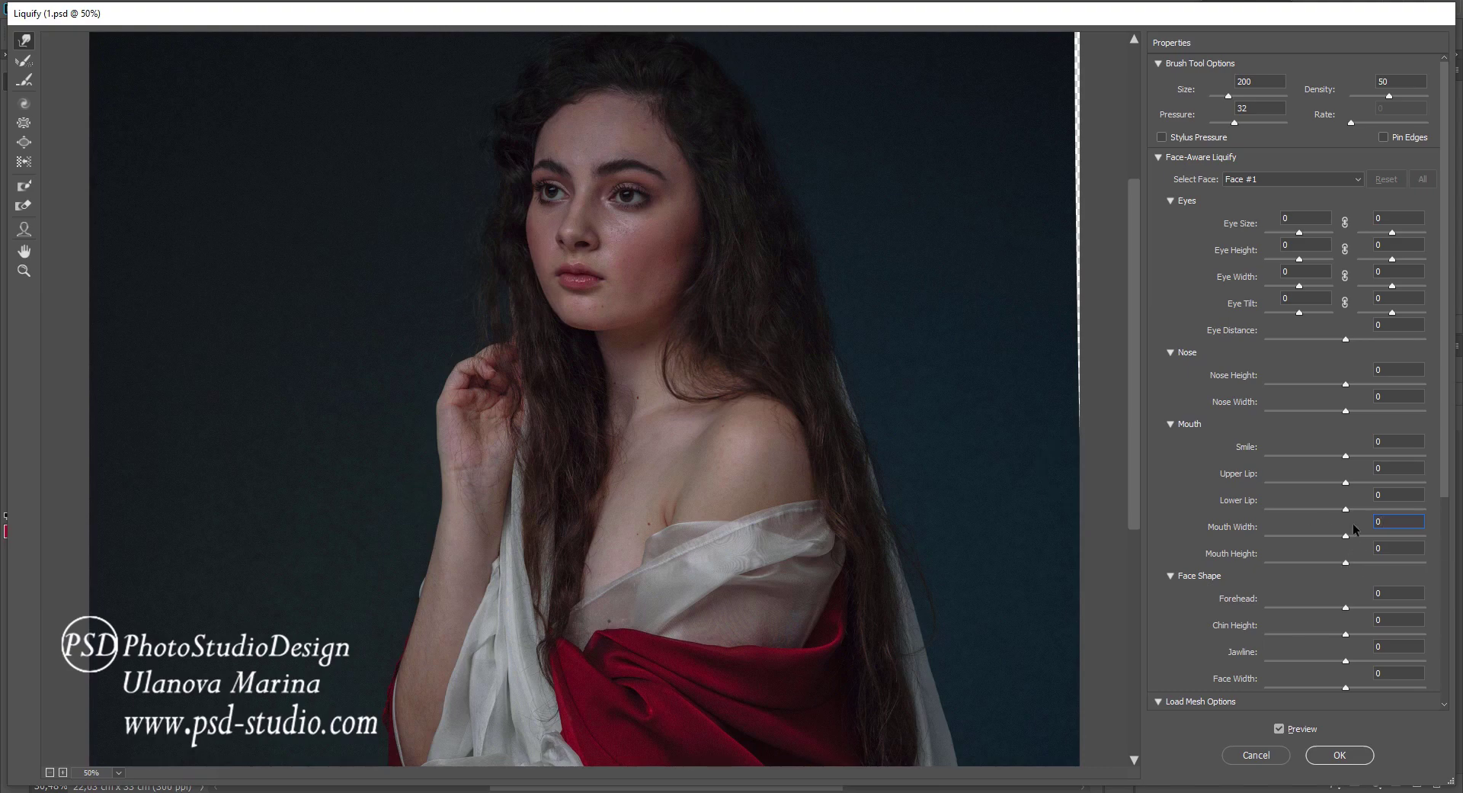
# Set Face-Aware Mouth Width to 19 and Nose Width to -9, then apply.
pyautogui.moveTo(1351, 536); pyautogui.dragTo(1362, 538)
pyautogui.click(1343, 383)
pyautogui.moveTo(1346, 410); pyautogui.dragTo(1338, 411)
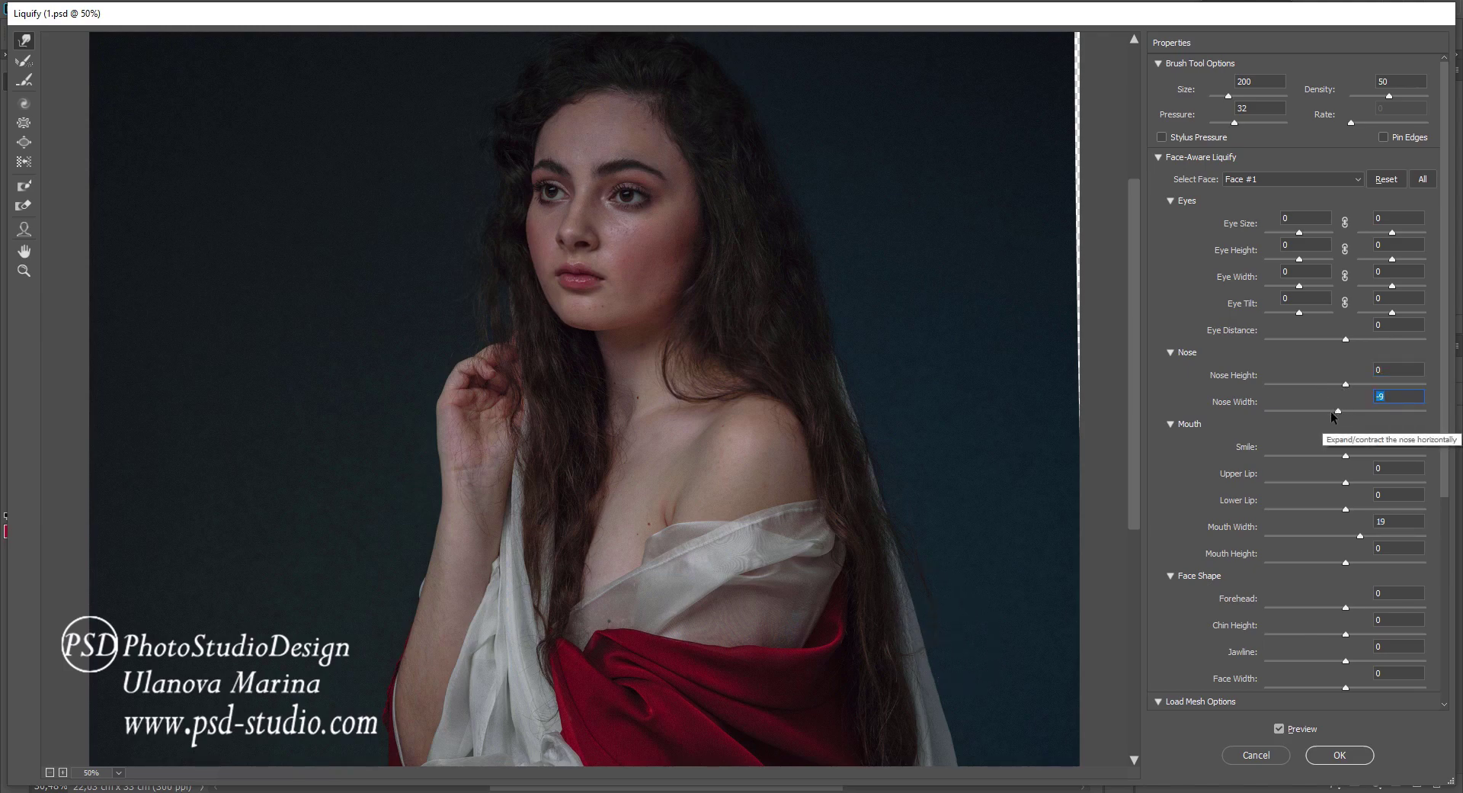
pyautogui.press('Return')
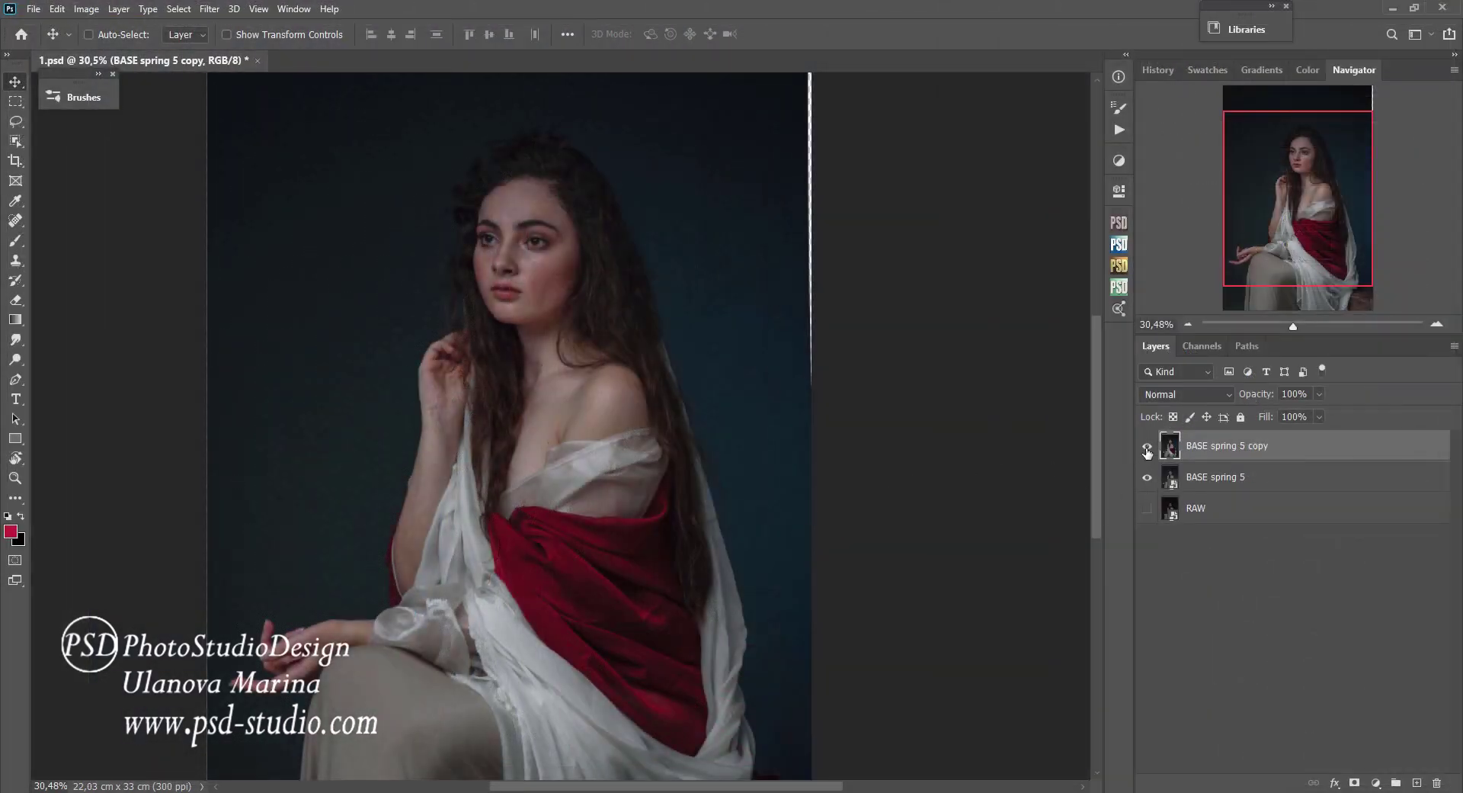
# Toggle the reshaped layer to compare, then save the document.
pyautogui.click(1147, 450)
pyautogui.click(1146, 457)
pyautogui.hotkey('ctrl', 's')
# Open the Spring-Summer panel, zoom to the face at 100%, and expand the RETOUCH actions.
pyautogui.click(1115, 289)
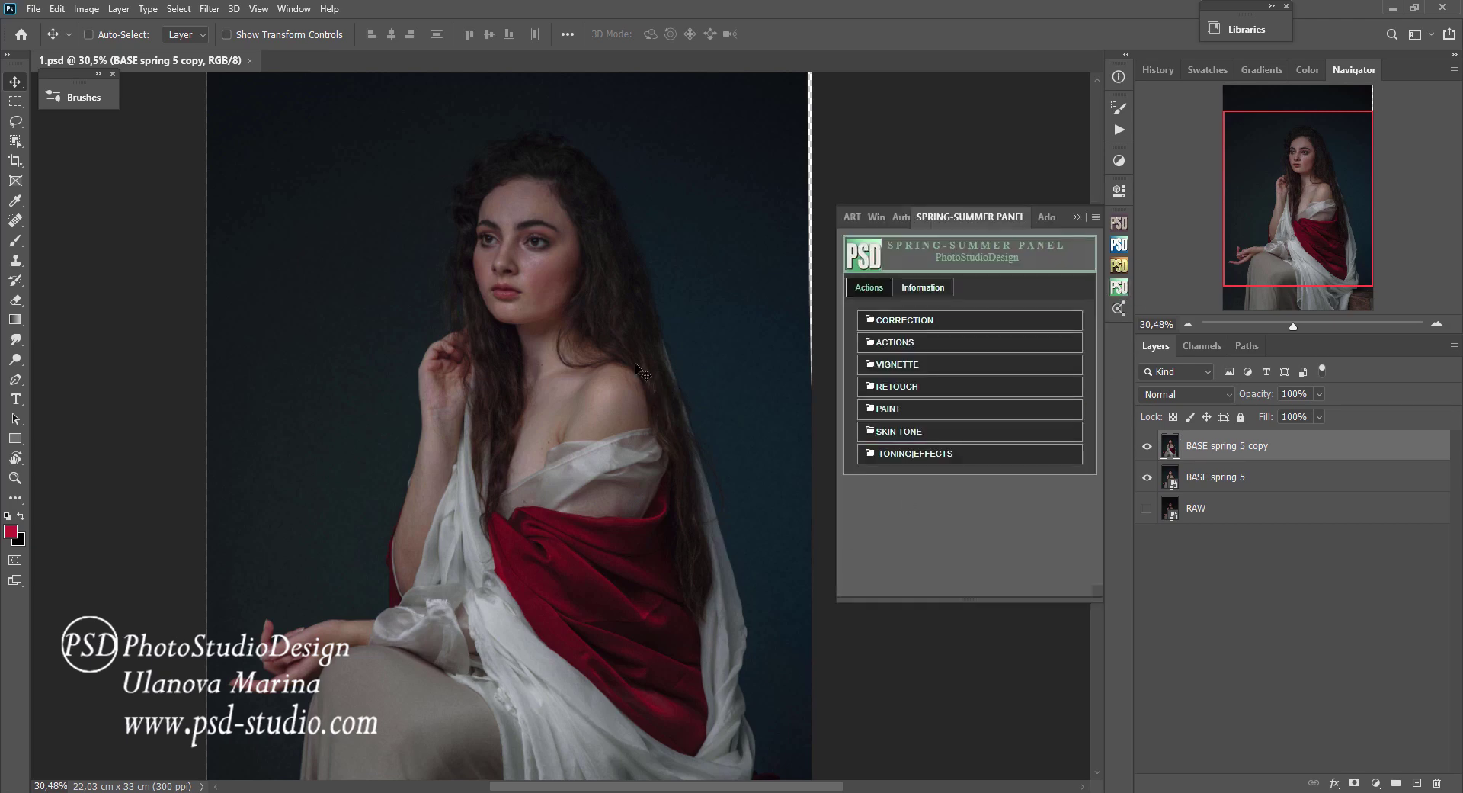
pyautogui.keyDown('ctrl'); pyautogui.click(539, 326); pyautogui.keyUp('ctrl')
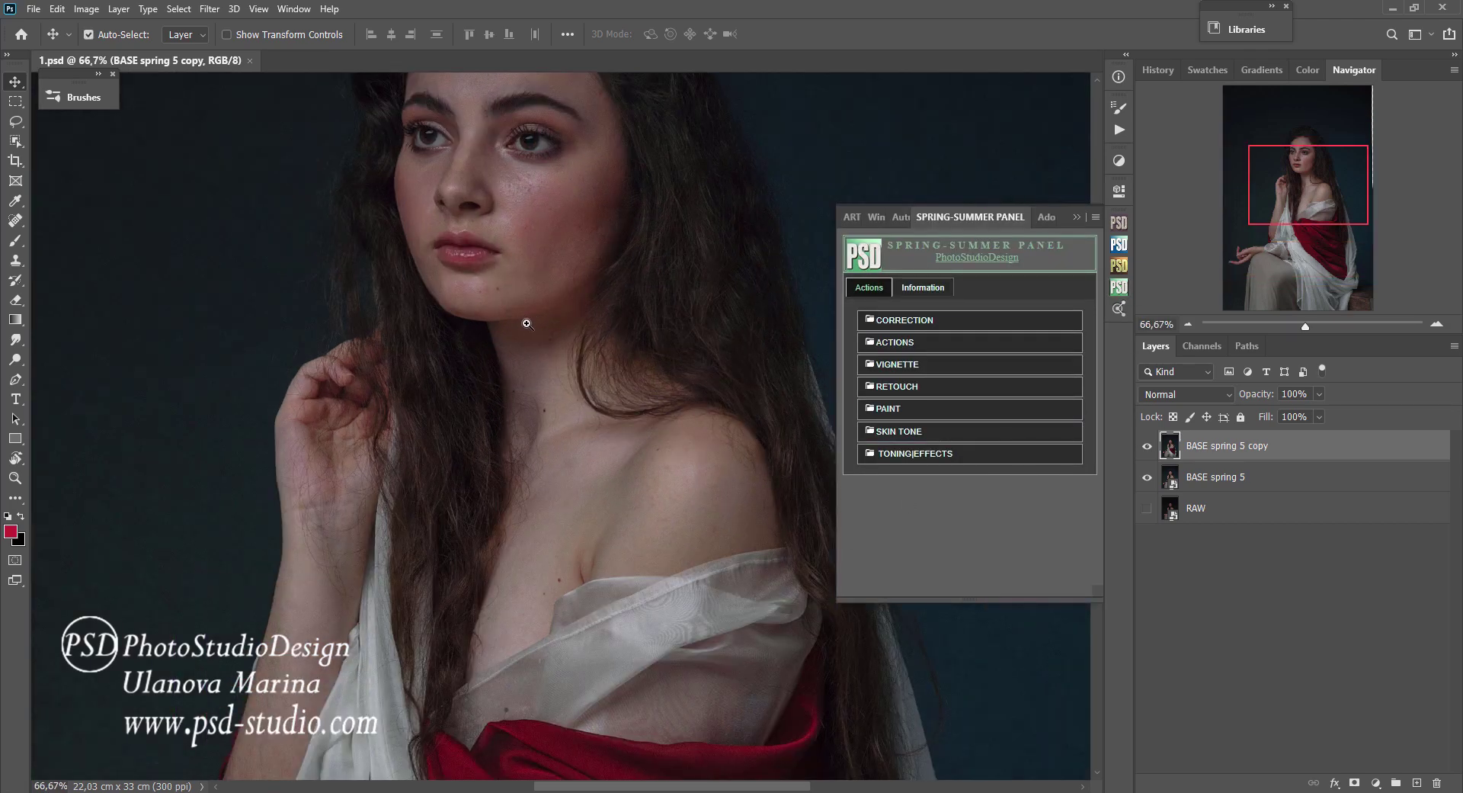
pyautogui.keyDown('ctrl'); pyautogui.click(526, 323); pyautogui.keyUp('ctrl')
pyautogui.keyDown('ctrl'); pyautogui.click(480, 352); pyautogui.keyUp('ctrl')
pyautogui.keyDown('ctrl'); pyautogui.click(480, 347); pyautogui.keyUp('ctrl')
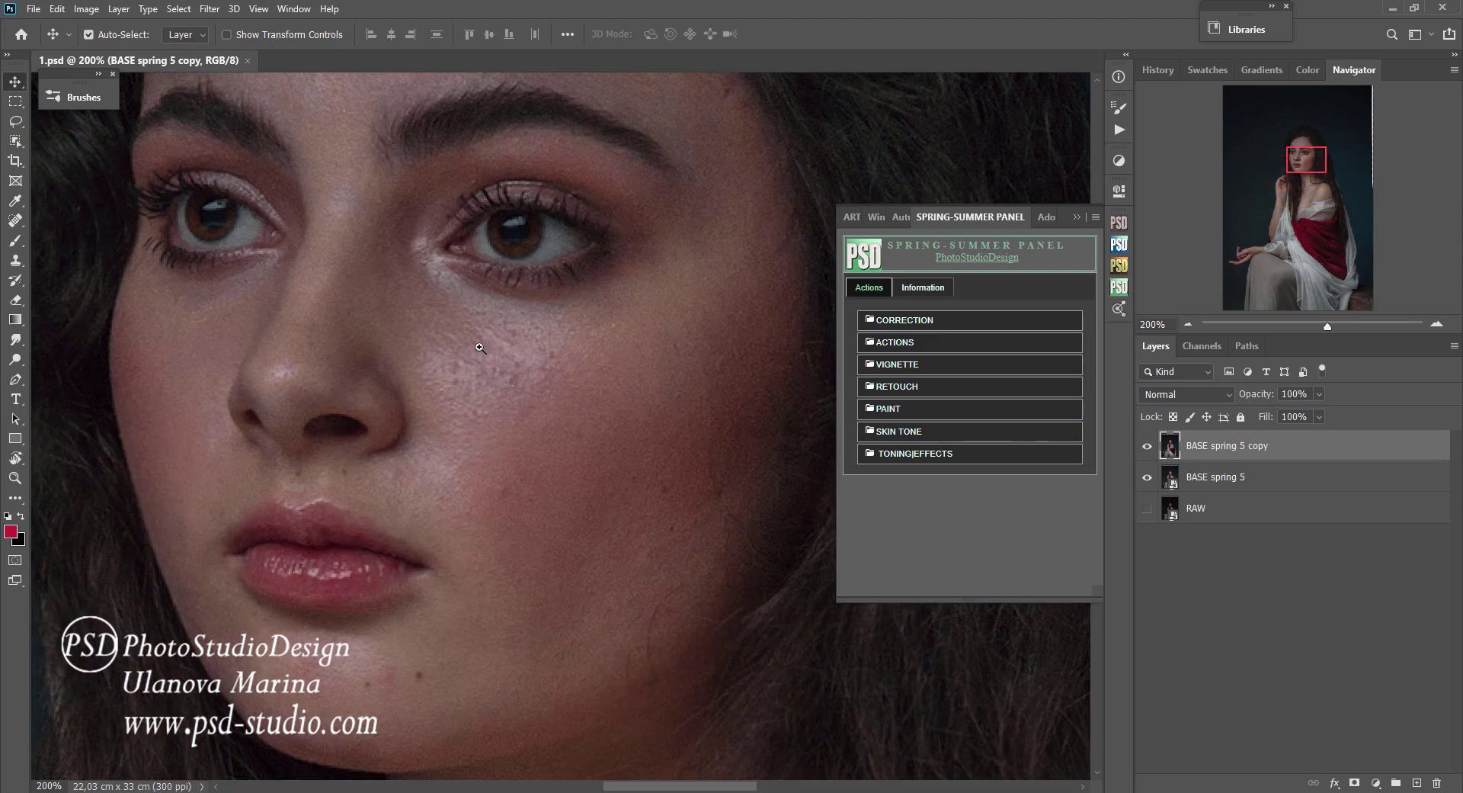
pyautogui.keyDown('ctrl'); pyautogui.keyDown('alt'); pyautogui.click(464, 482); pyautogui.keyUp('alt'); pyautogui.keyUp('ctrl')
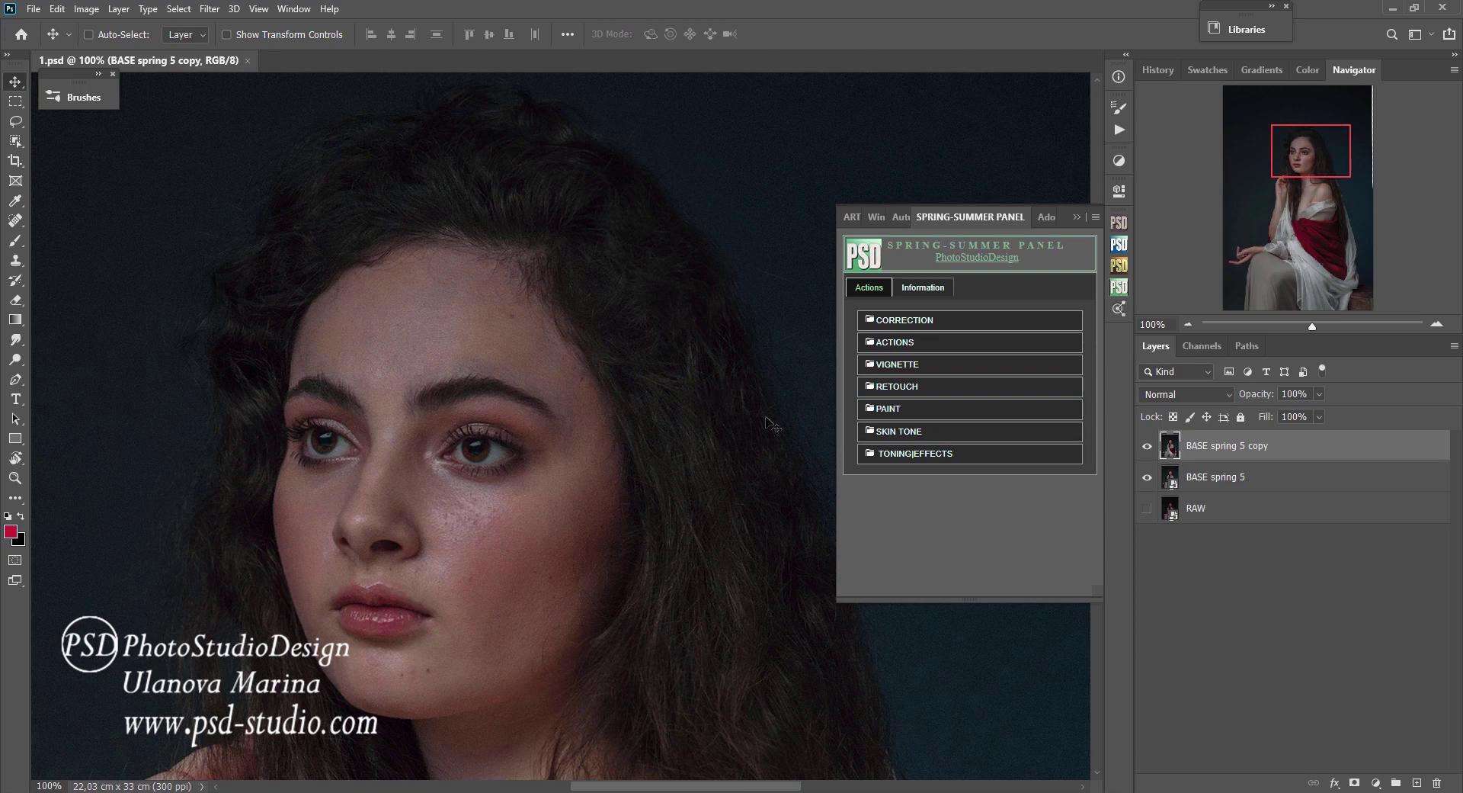
pyautogui.click(917, 387)
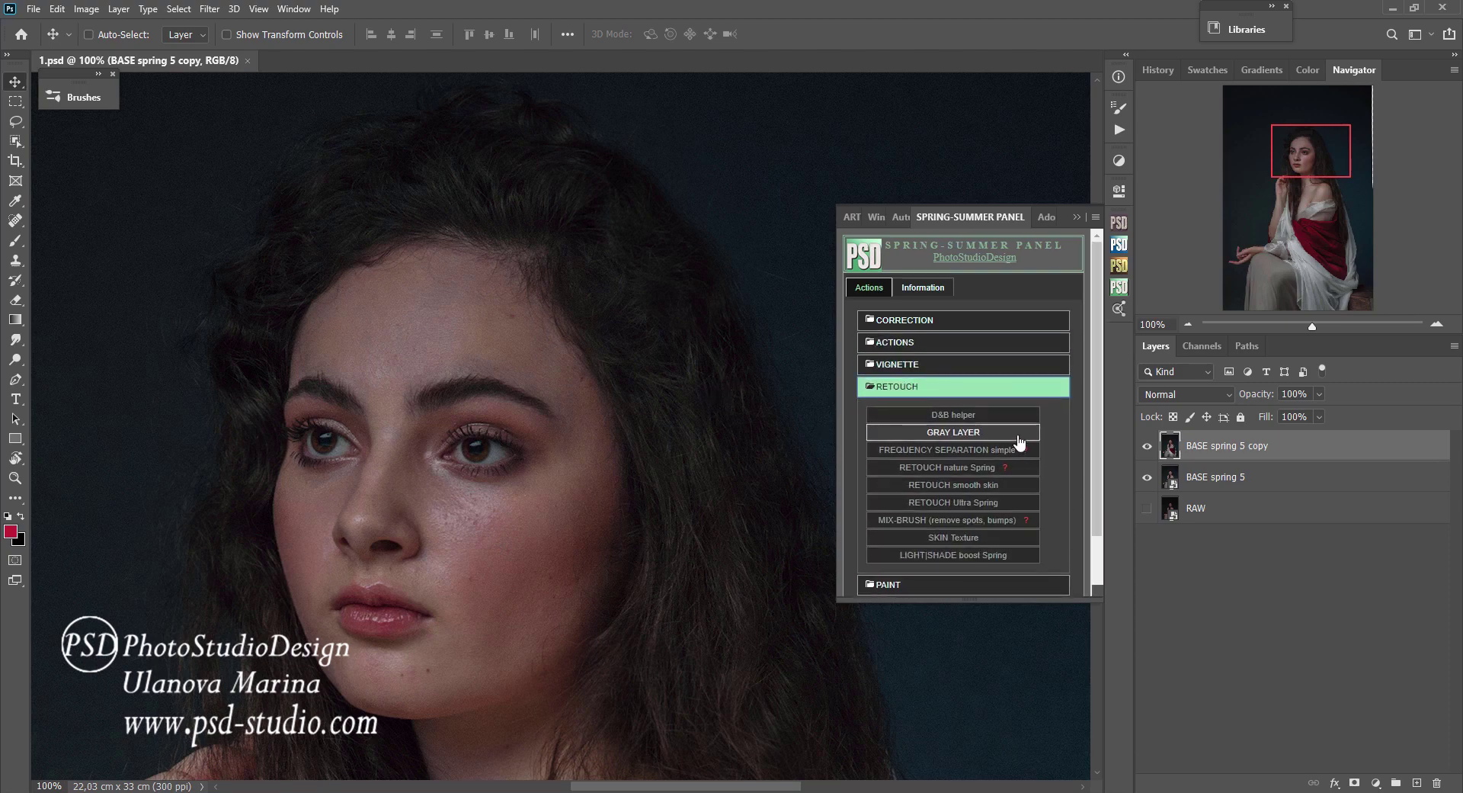
# Run the FREQUENCY SEPARATION action and accept a 7-pixel Gaussian Blur radius.
pyautogui.click(962, 451)
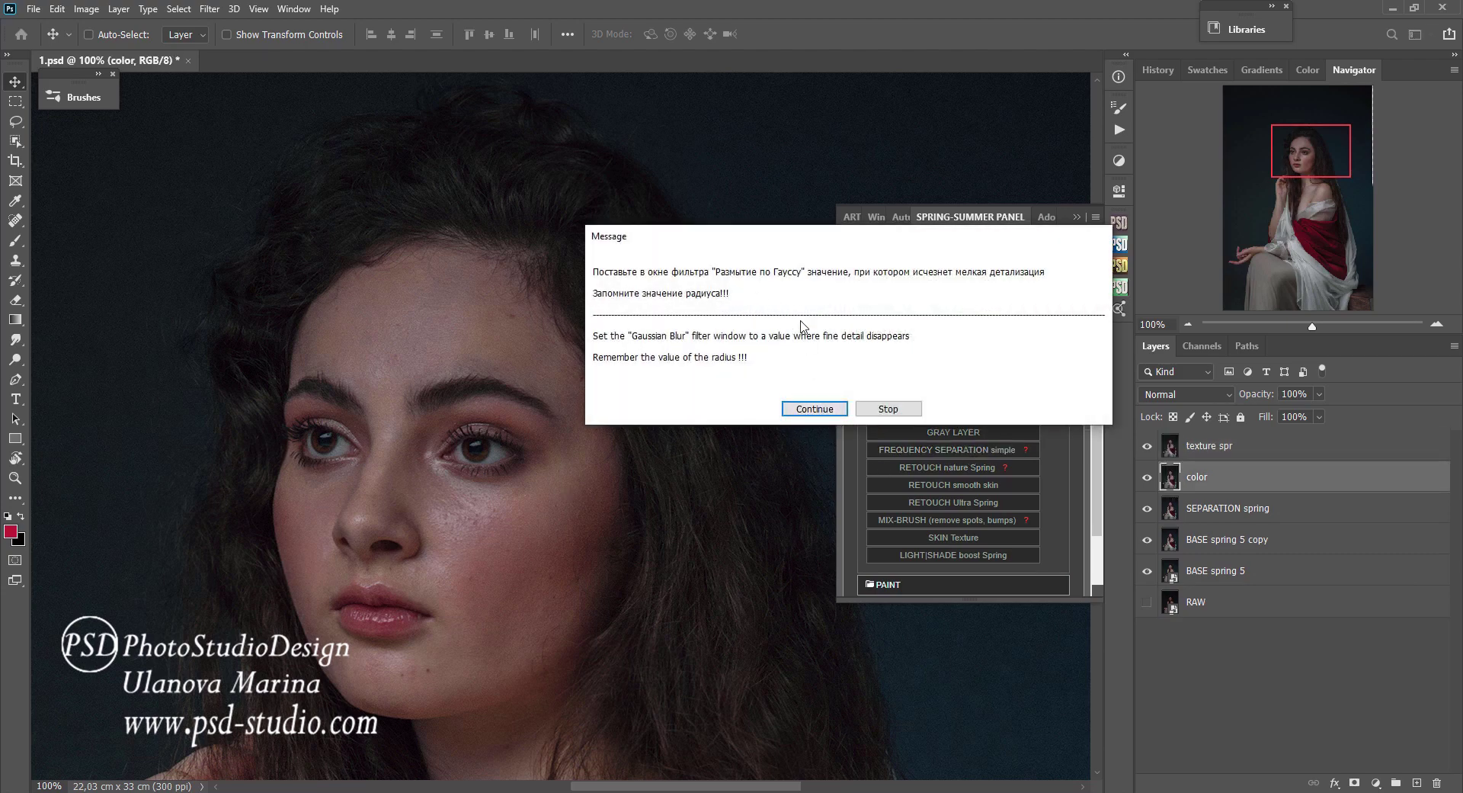
pyautogui.click(813, 408)
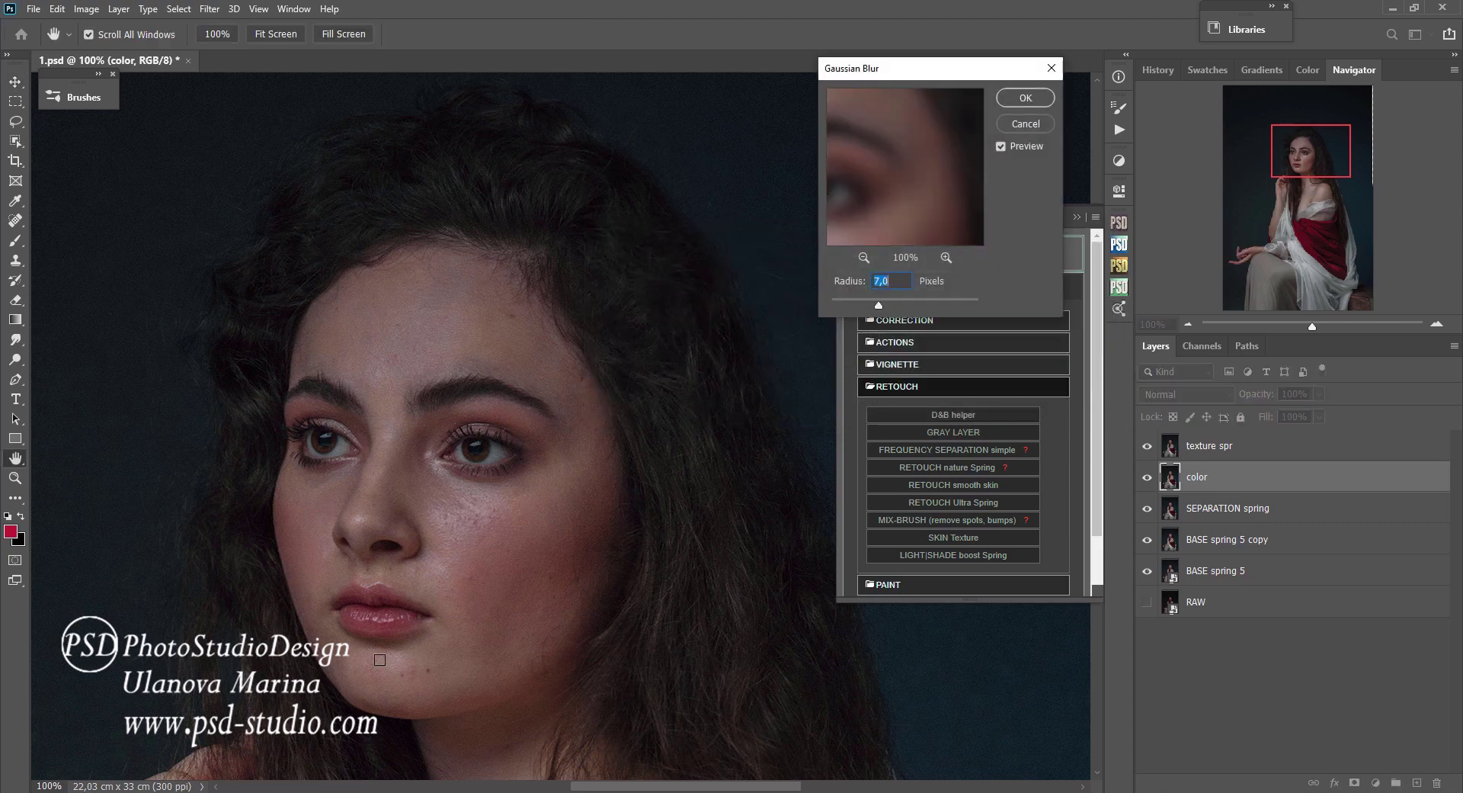
pyautogui.moveTo(549, 552); pyautogui.dragTo(467, 391)
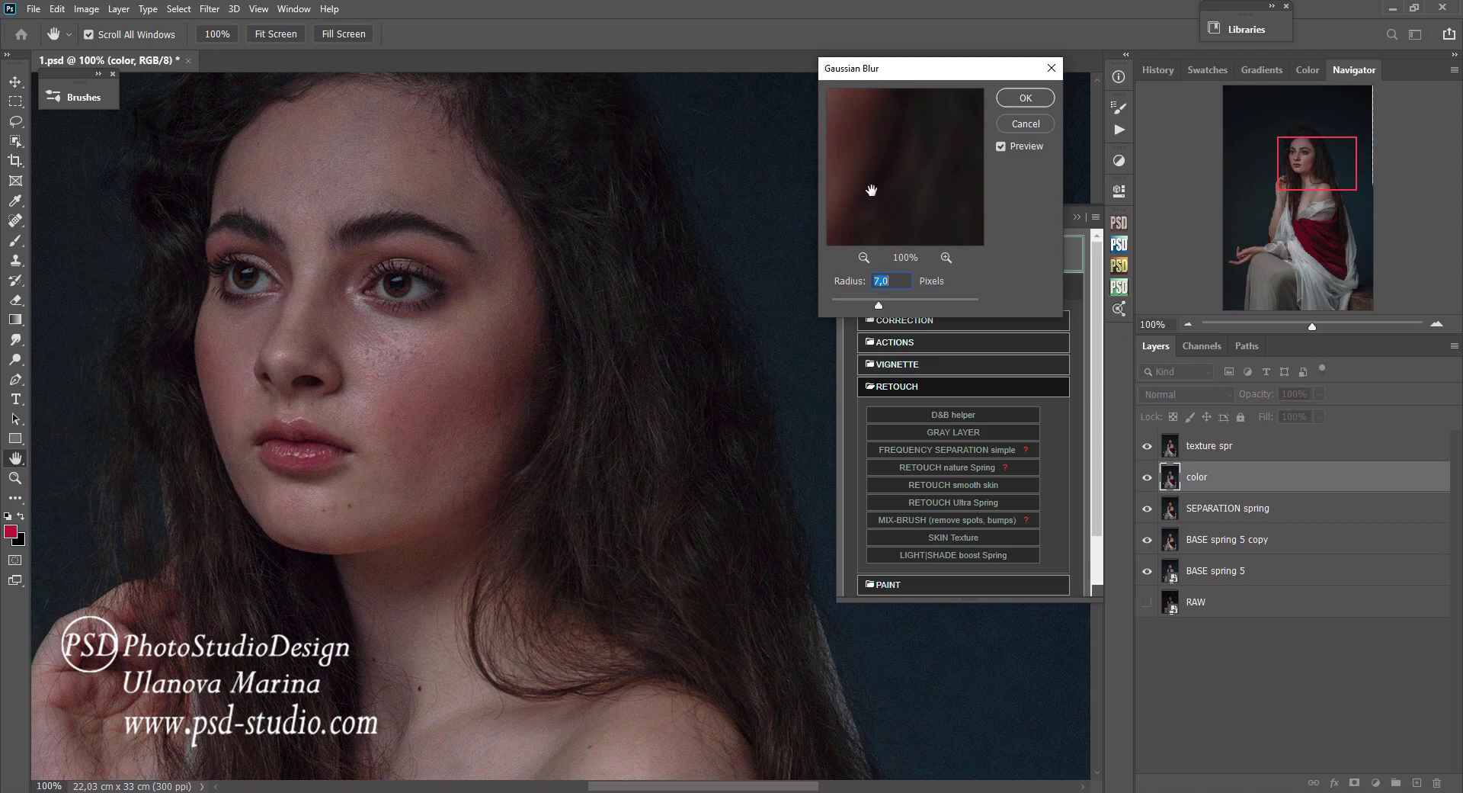
pyautogui.moveTo(871, 190); pyautogui.dragTo(947, 211)
pyautogui.click(864, 258)
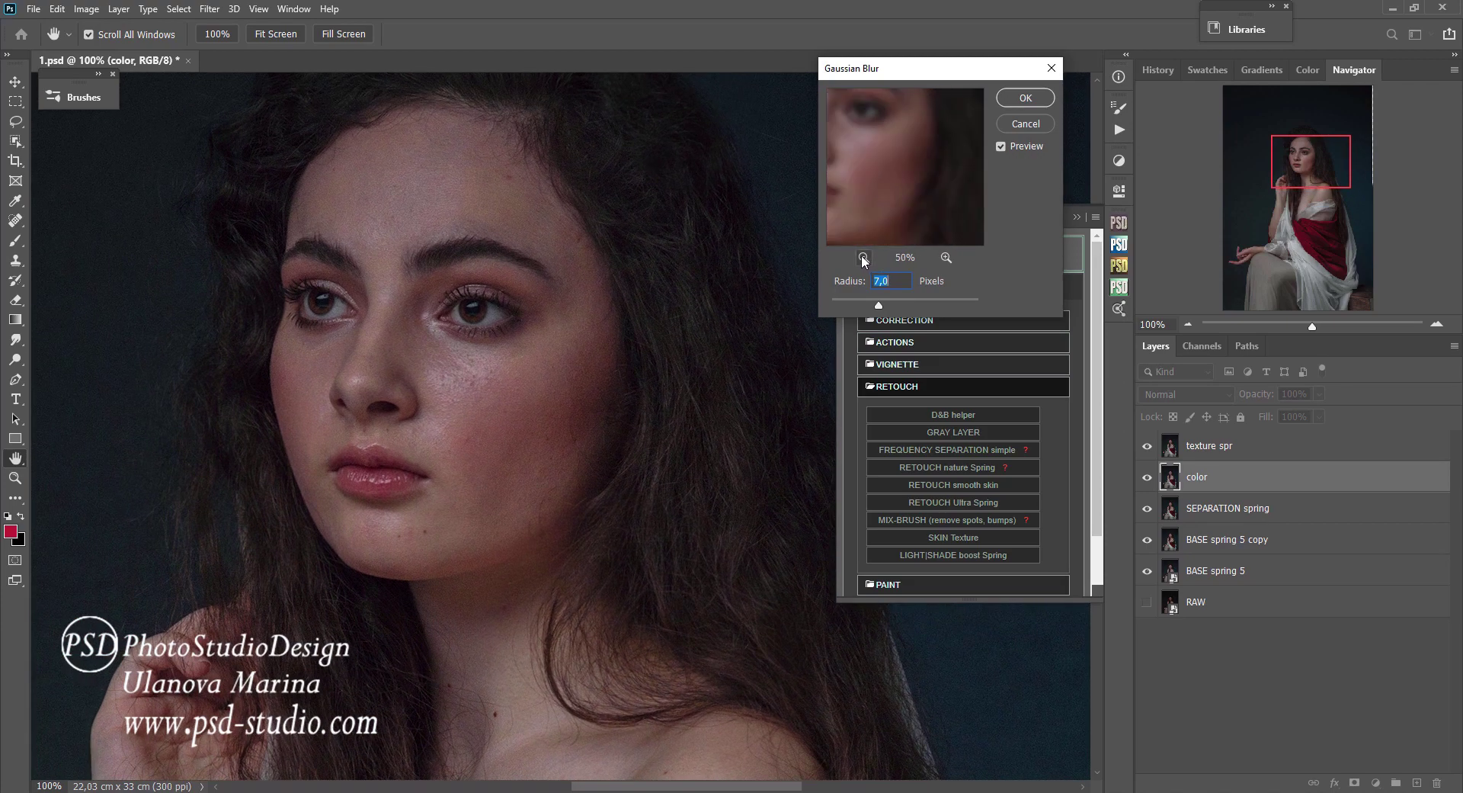
pyautogui.moveTo(871, 158); pyautogui.dragTo(886, 171)
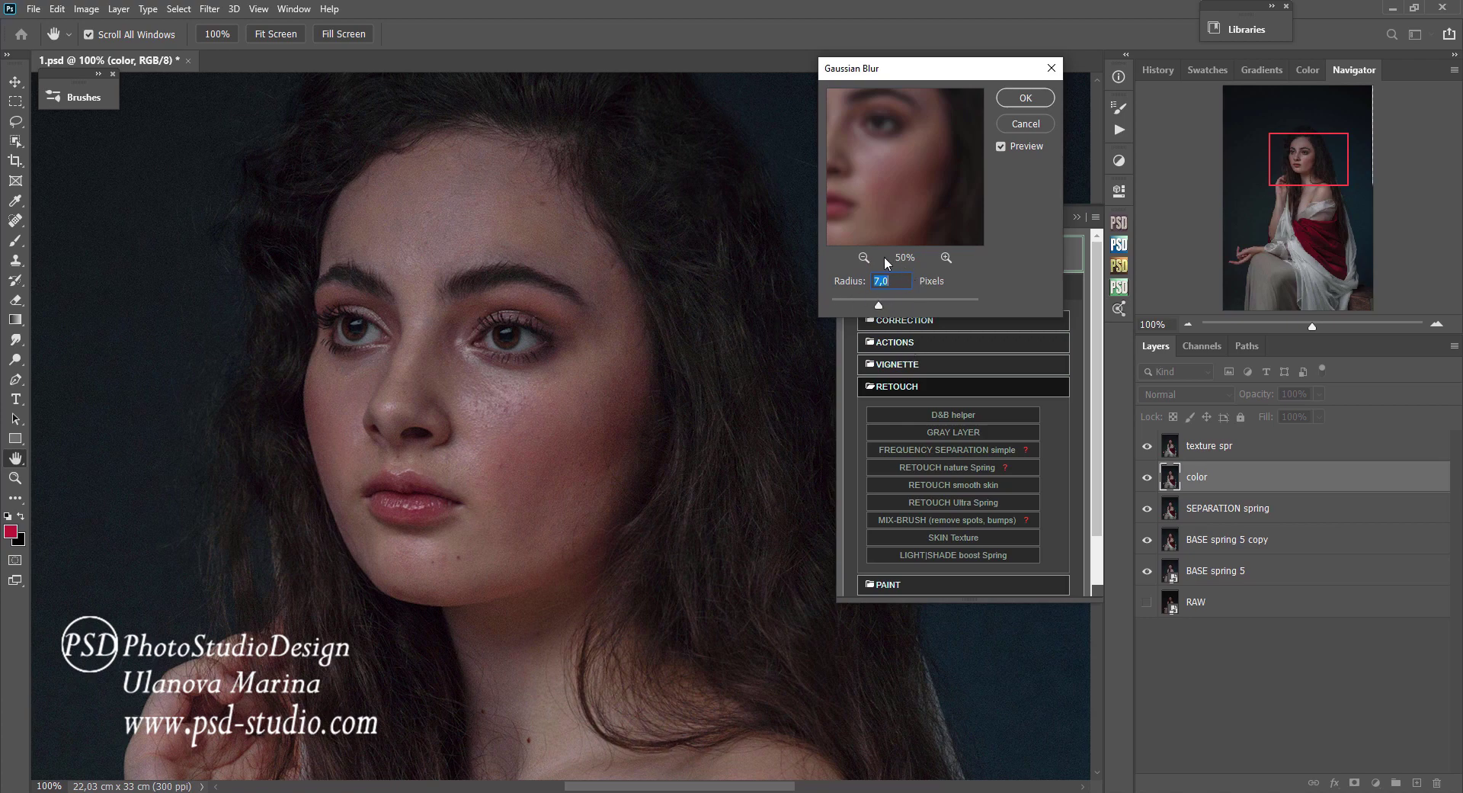
pyautogui.click(1025, 98)
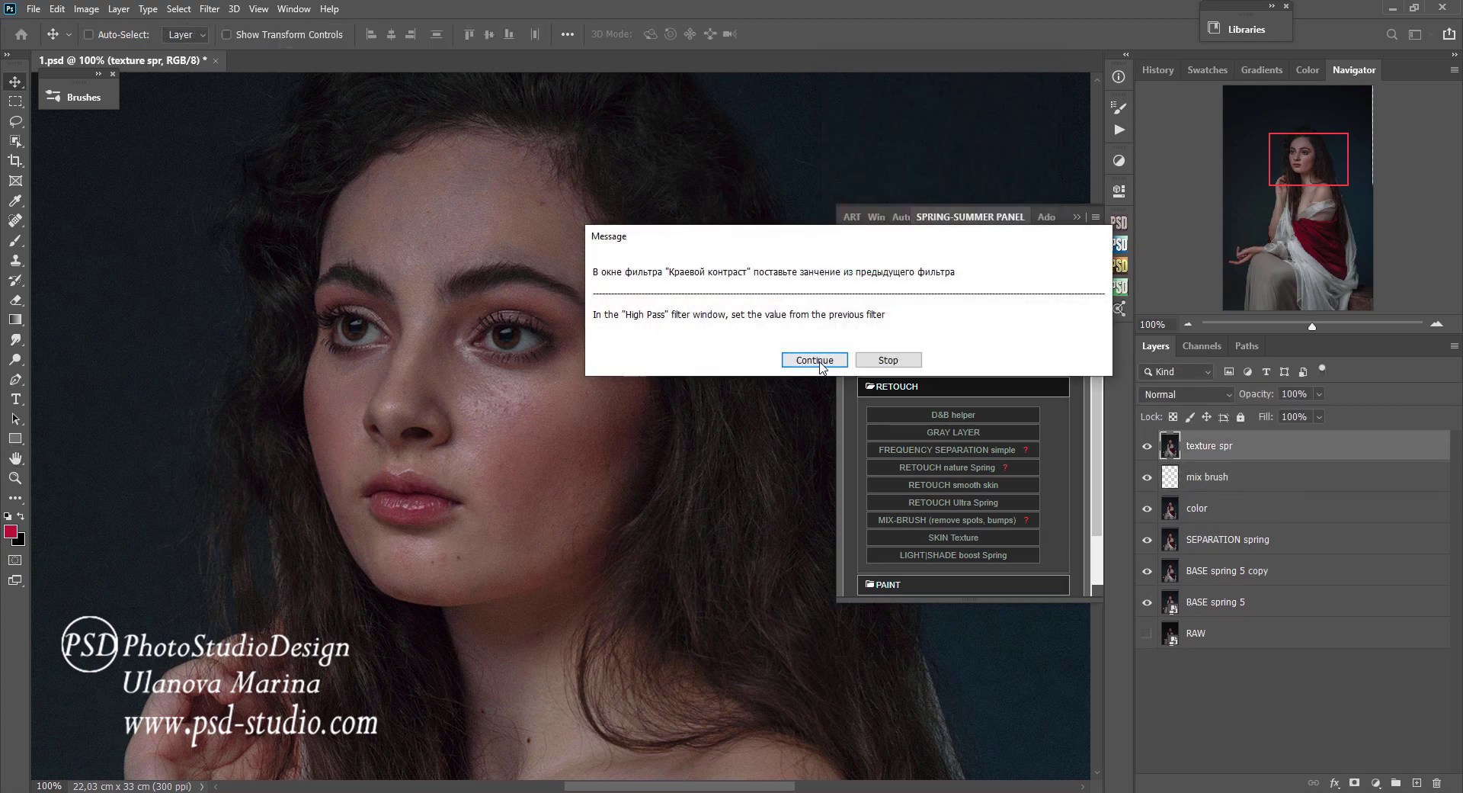
# Accept a 7-pixel High Pass radius and stop the action.
pyautogui.click(815, 360)
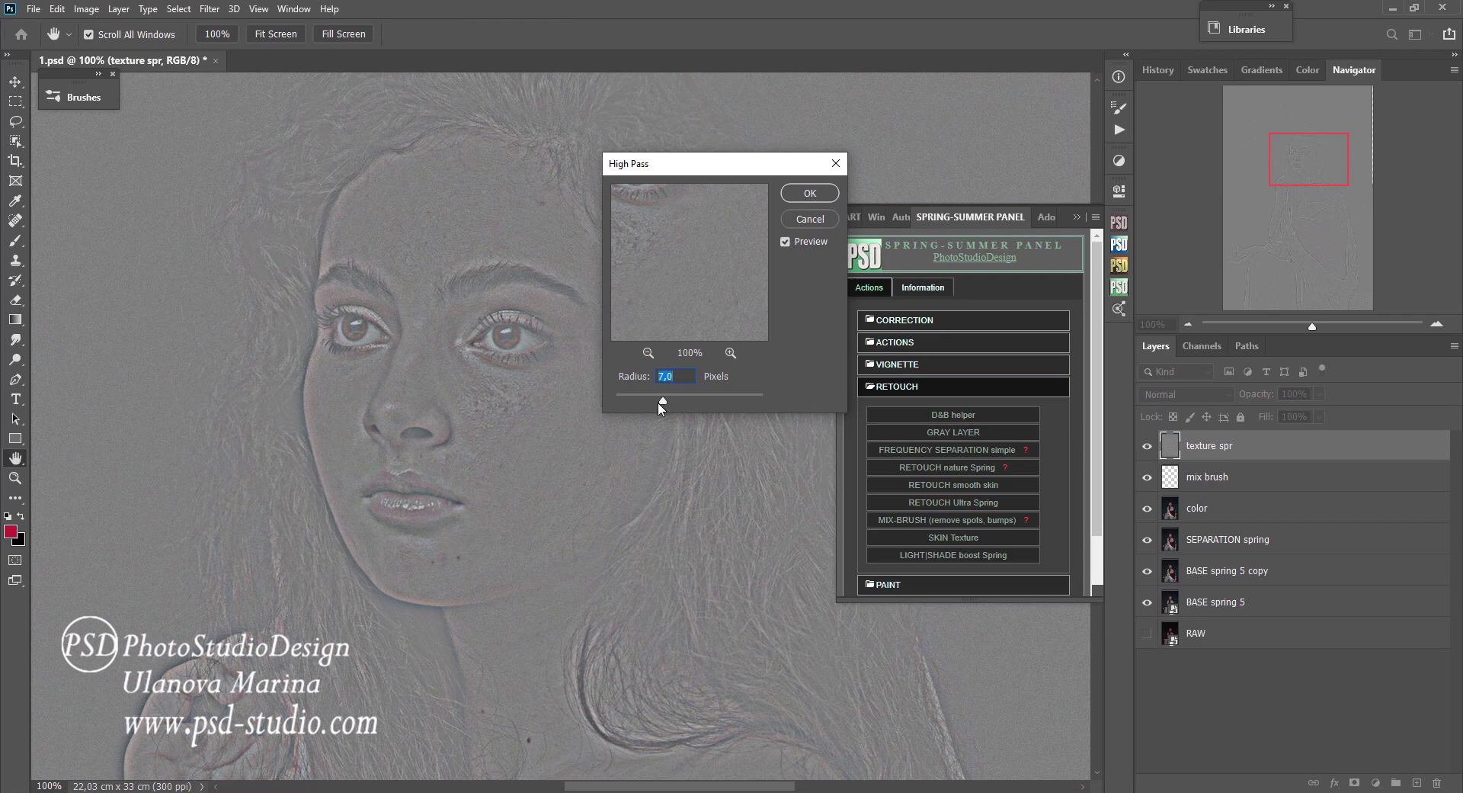
pyautogui.click(803, 192)
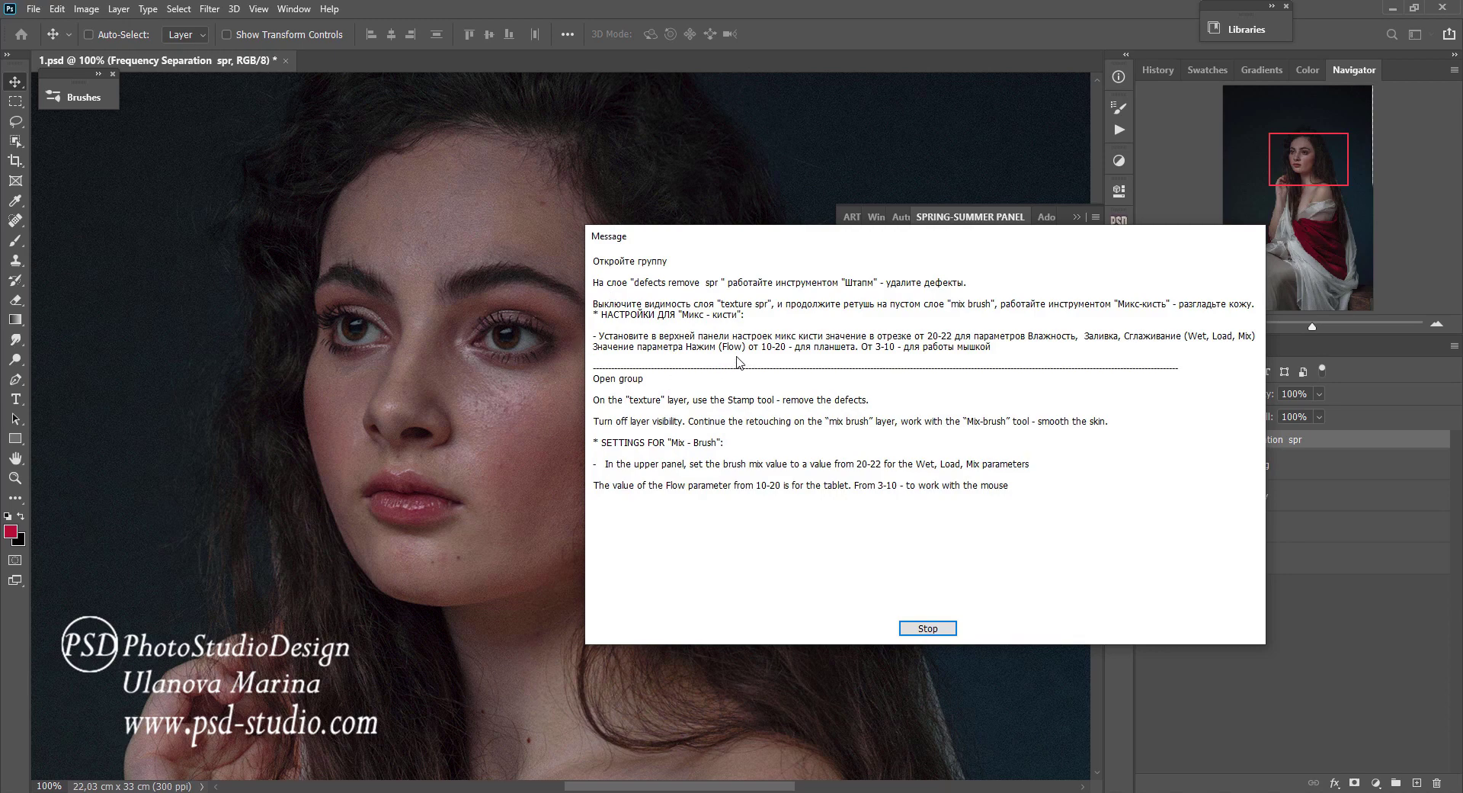
pyautogui.click(926, 630)
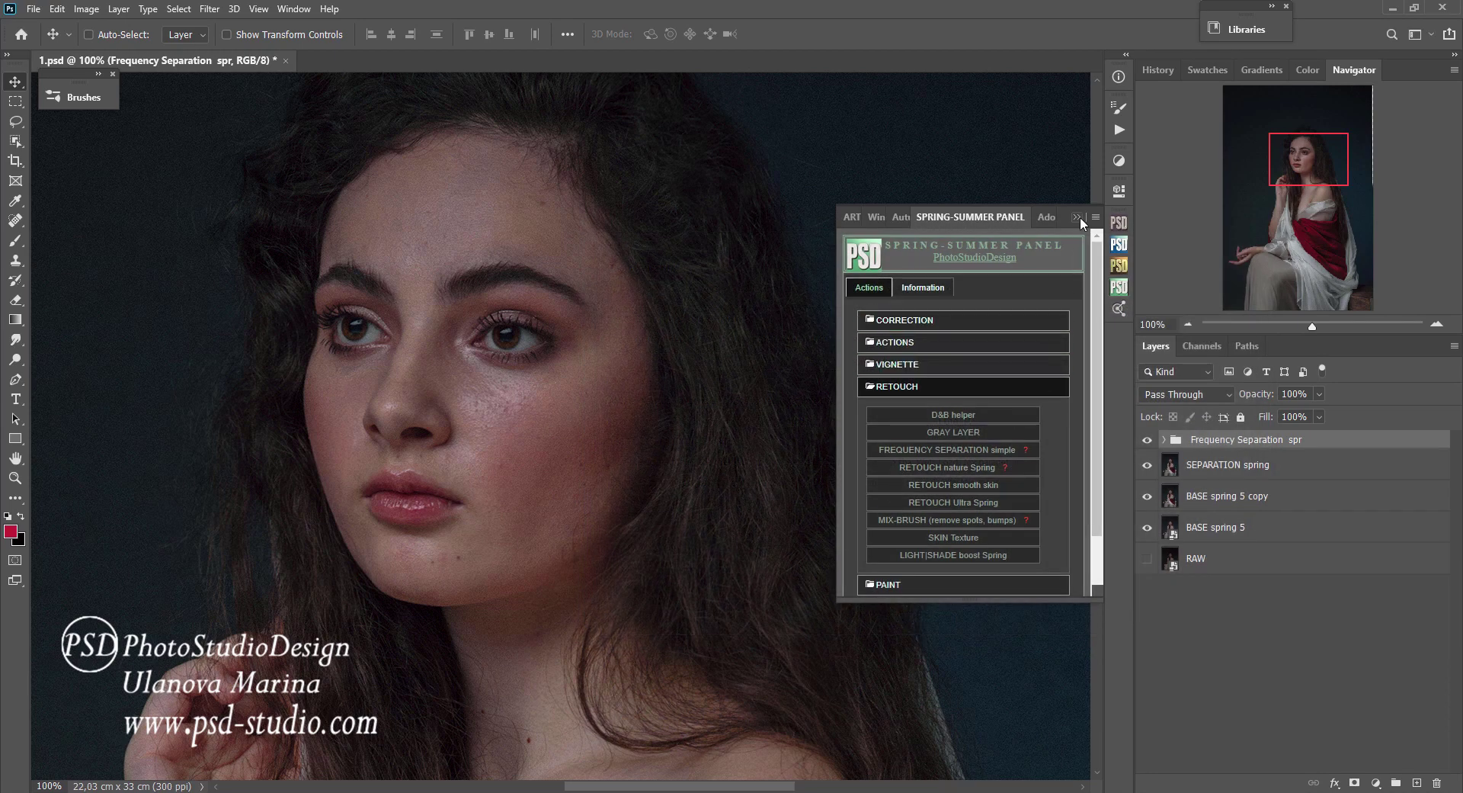
# Select the defects remove spr layer and set the Clone Stamp to sample the current layer.
pyautogui.click(1077, 216)
pyautogui.click(1163, 439)
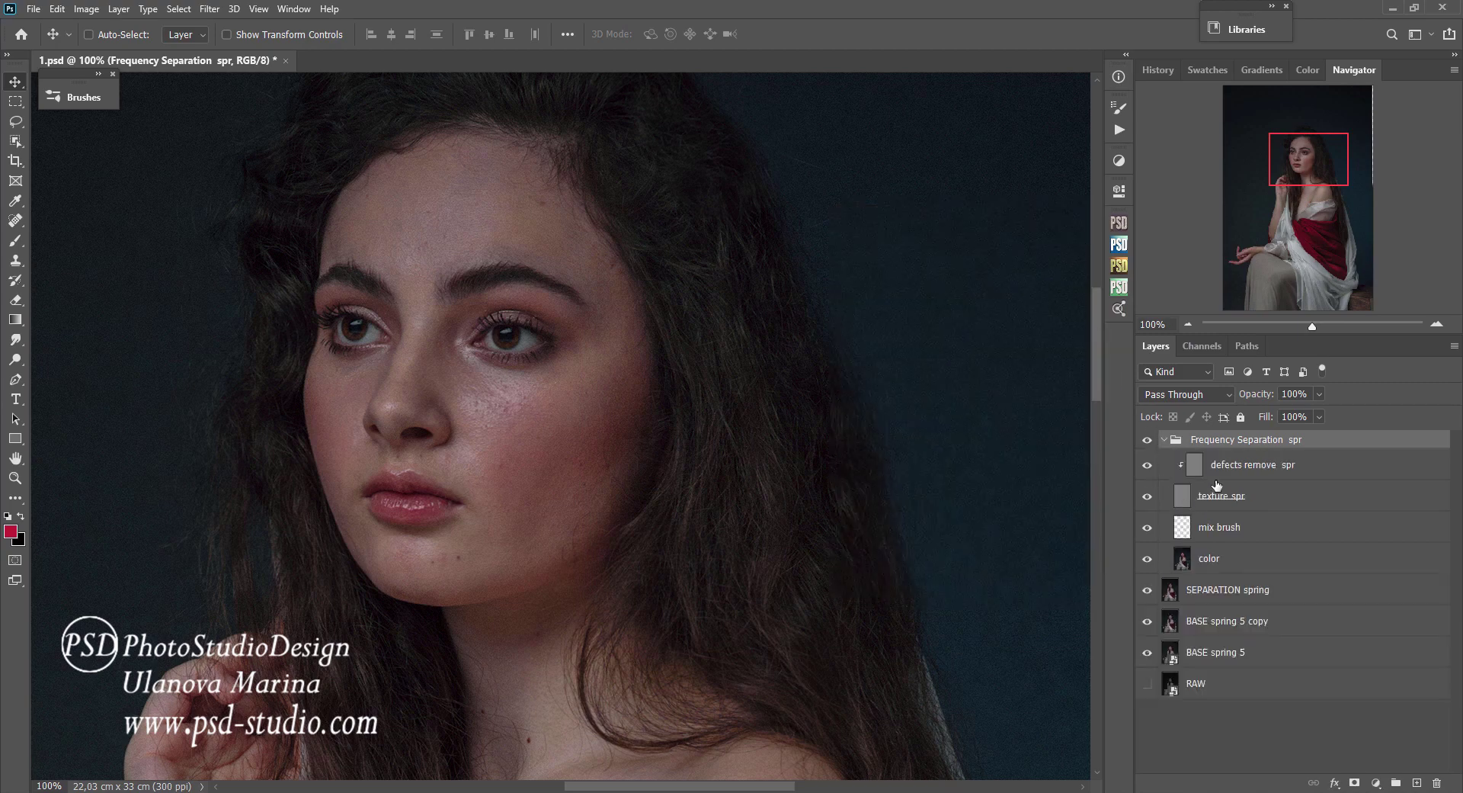
pyautogui.click(1195, 468)
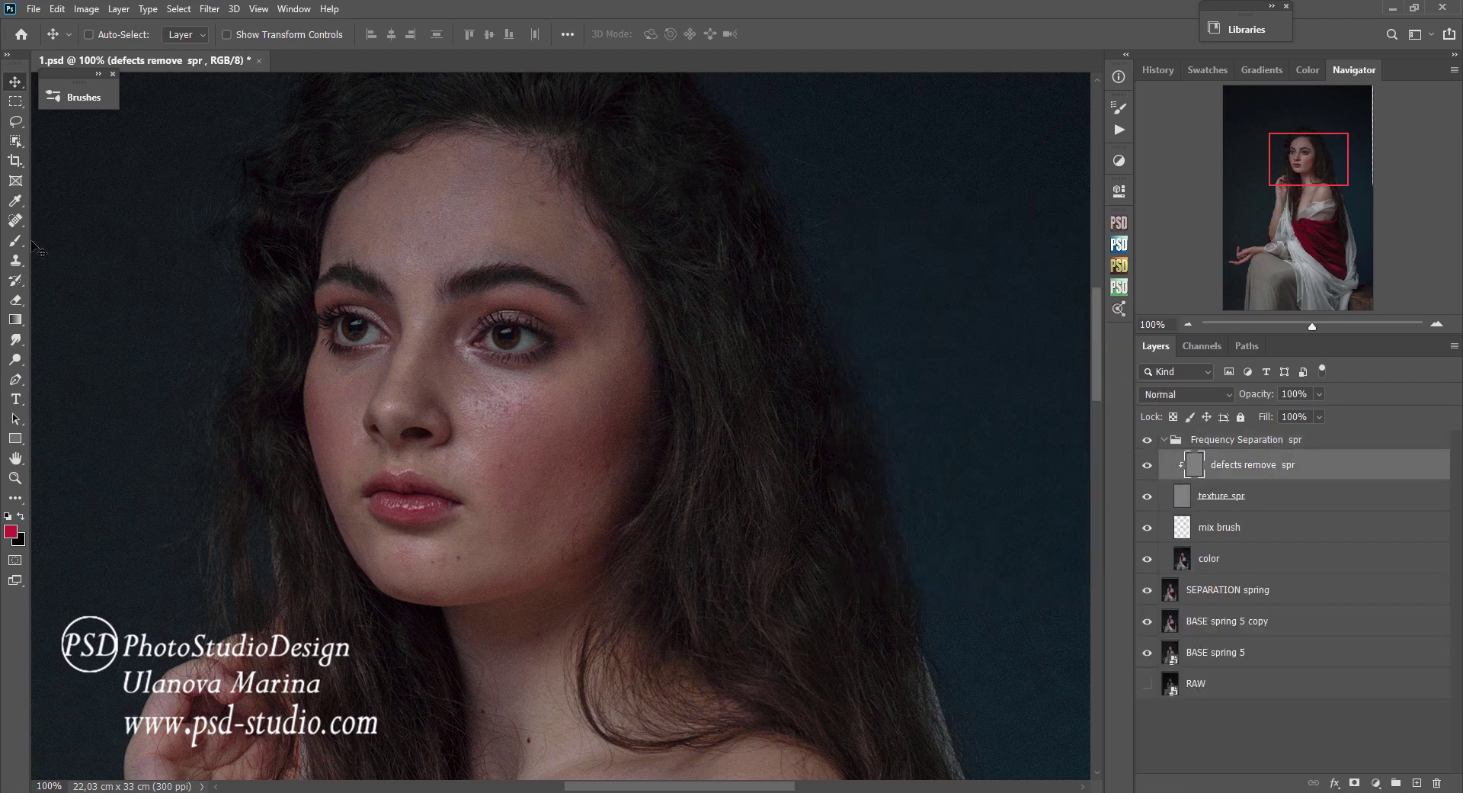
pyautogui.click(15, 260)
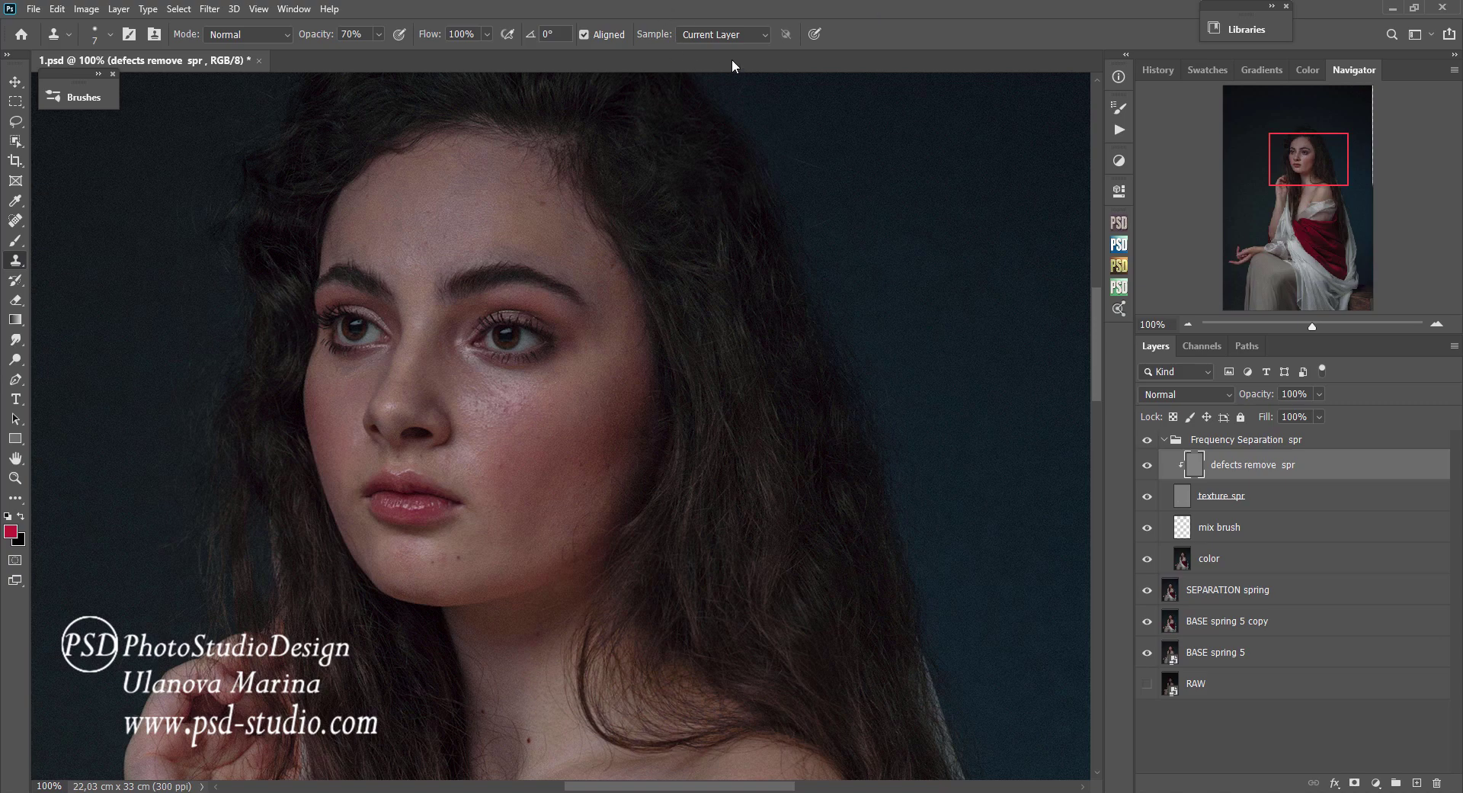
pyautogui.click(726, 35)
pyautogui.click(718, 48)
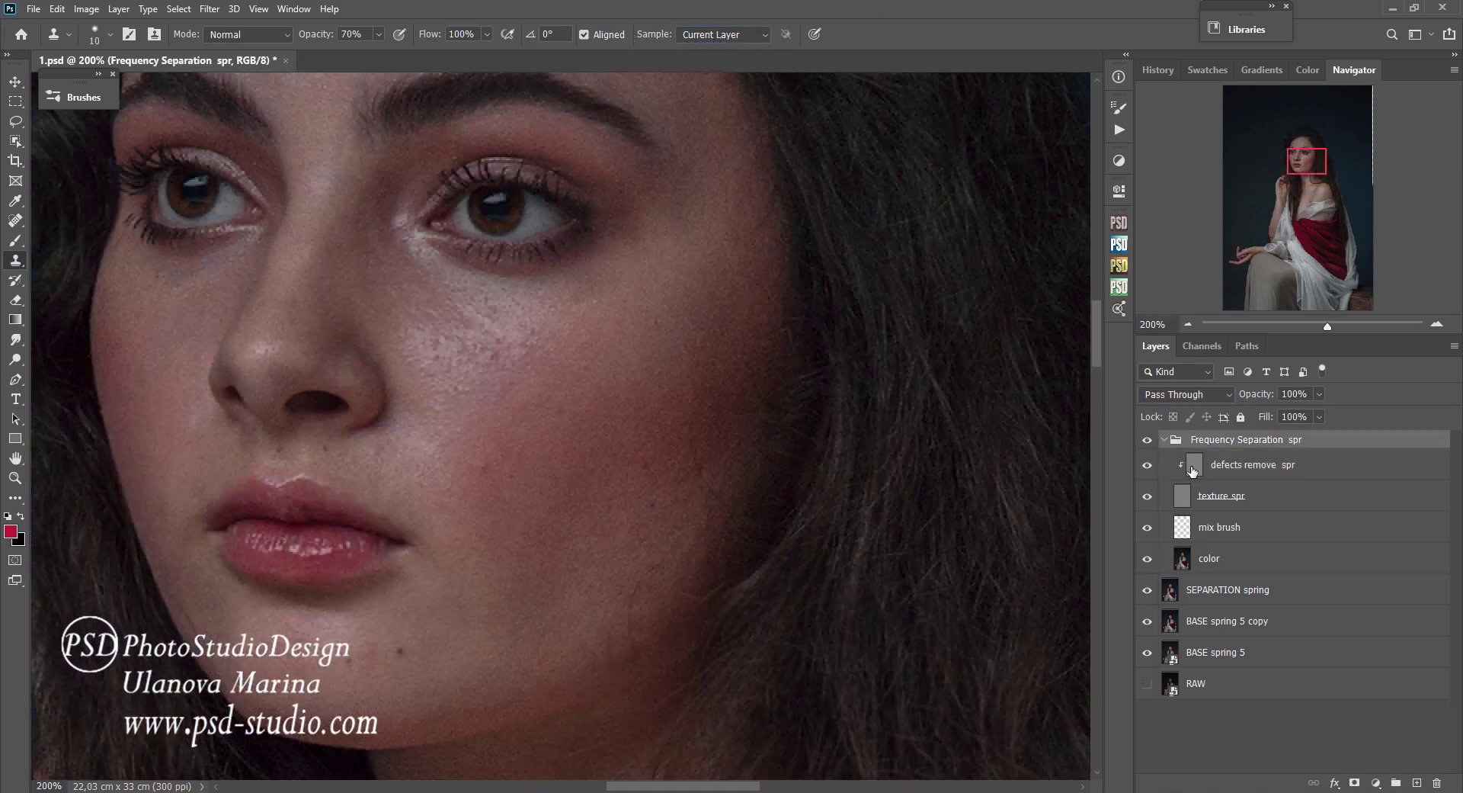
pyautogui.click(1195, 468)
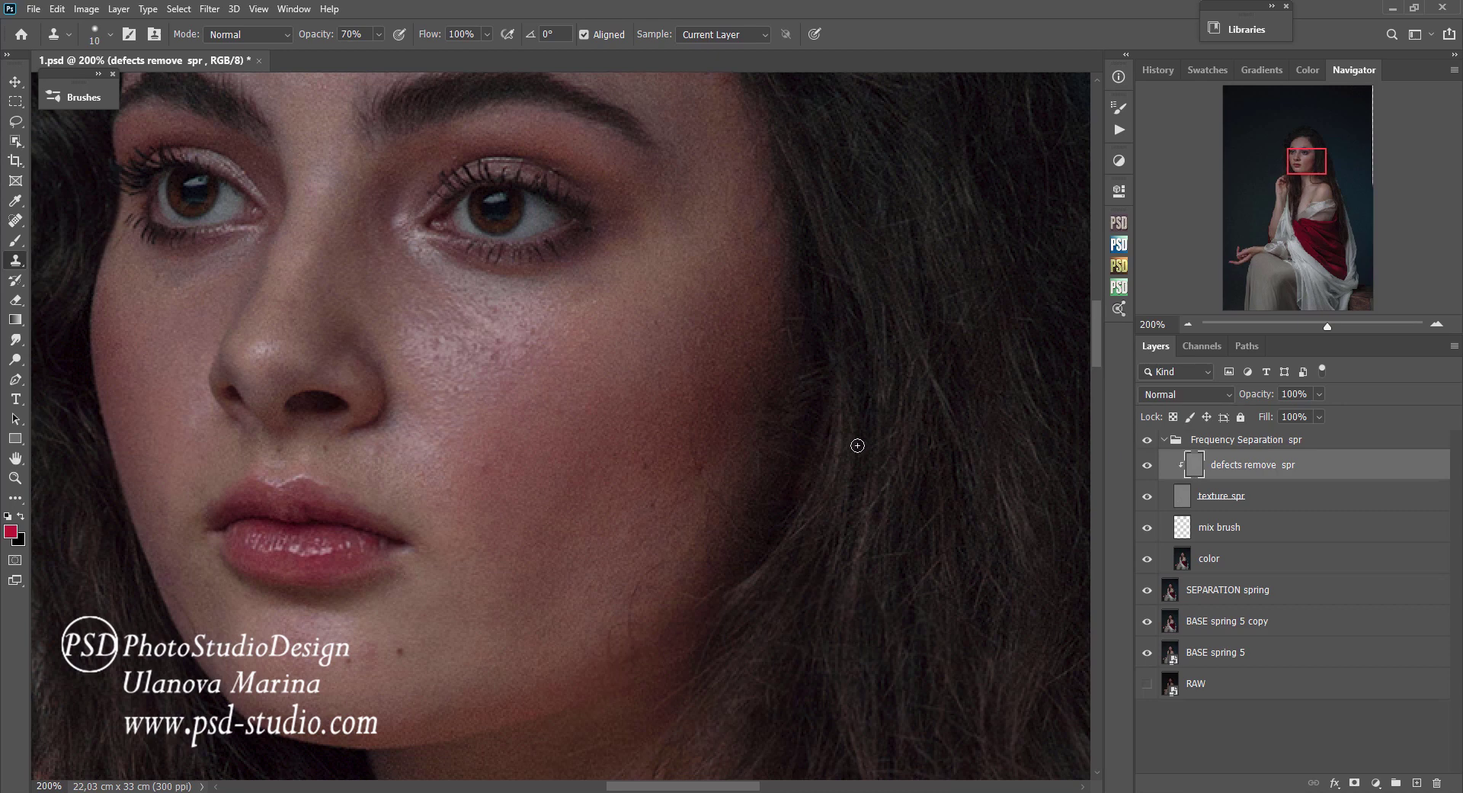
# Set brush hardness to about 77%, sample clean cheek skin, and clone out the cheek spot.
pyautogui.rightClick(532, 354)
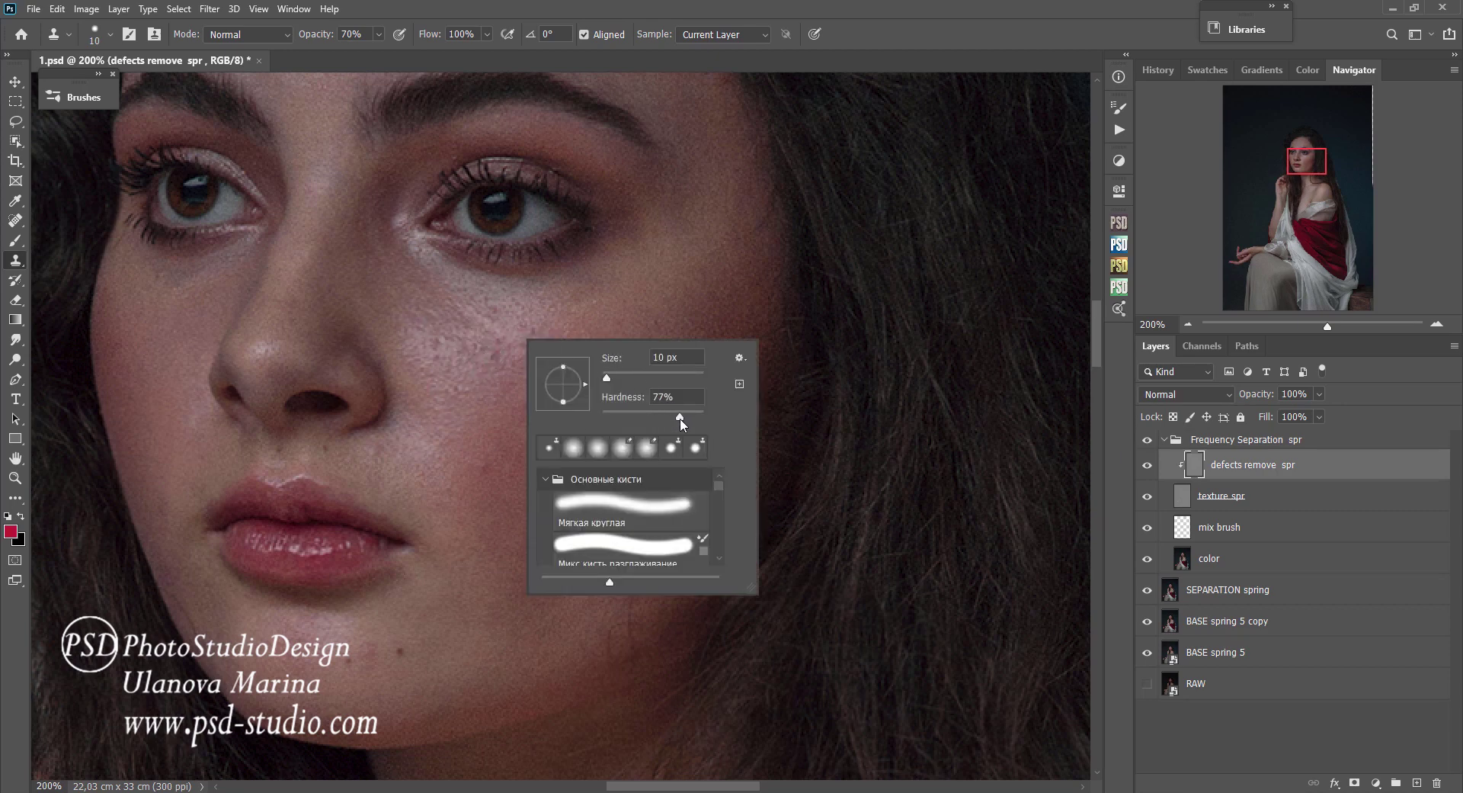
pyautogui.moveTo(680, 419); pyautogui.dragTo(679, 418)
pyautogui.press('Return')
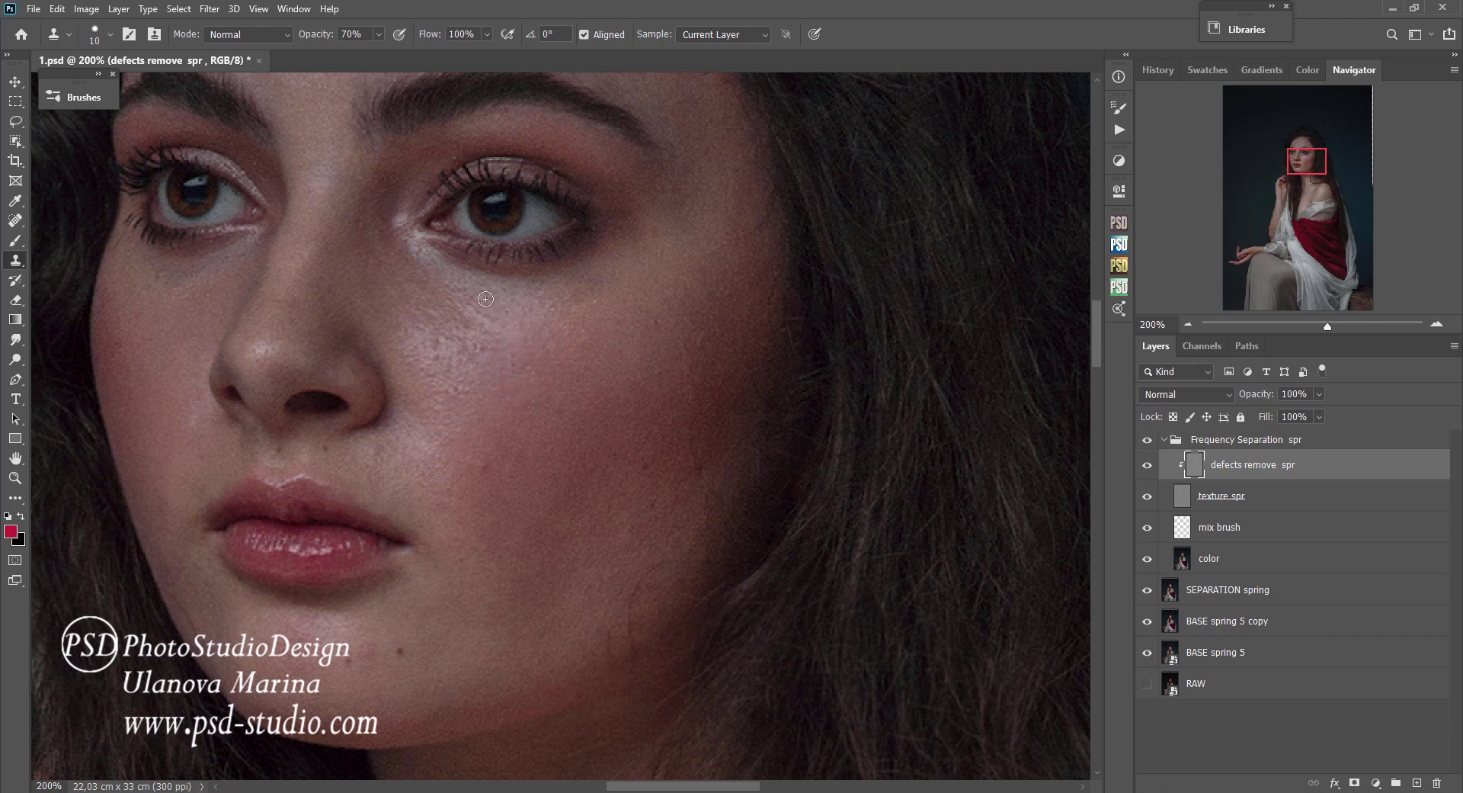
pyautogui.click(436, 342)
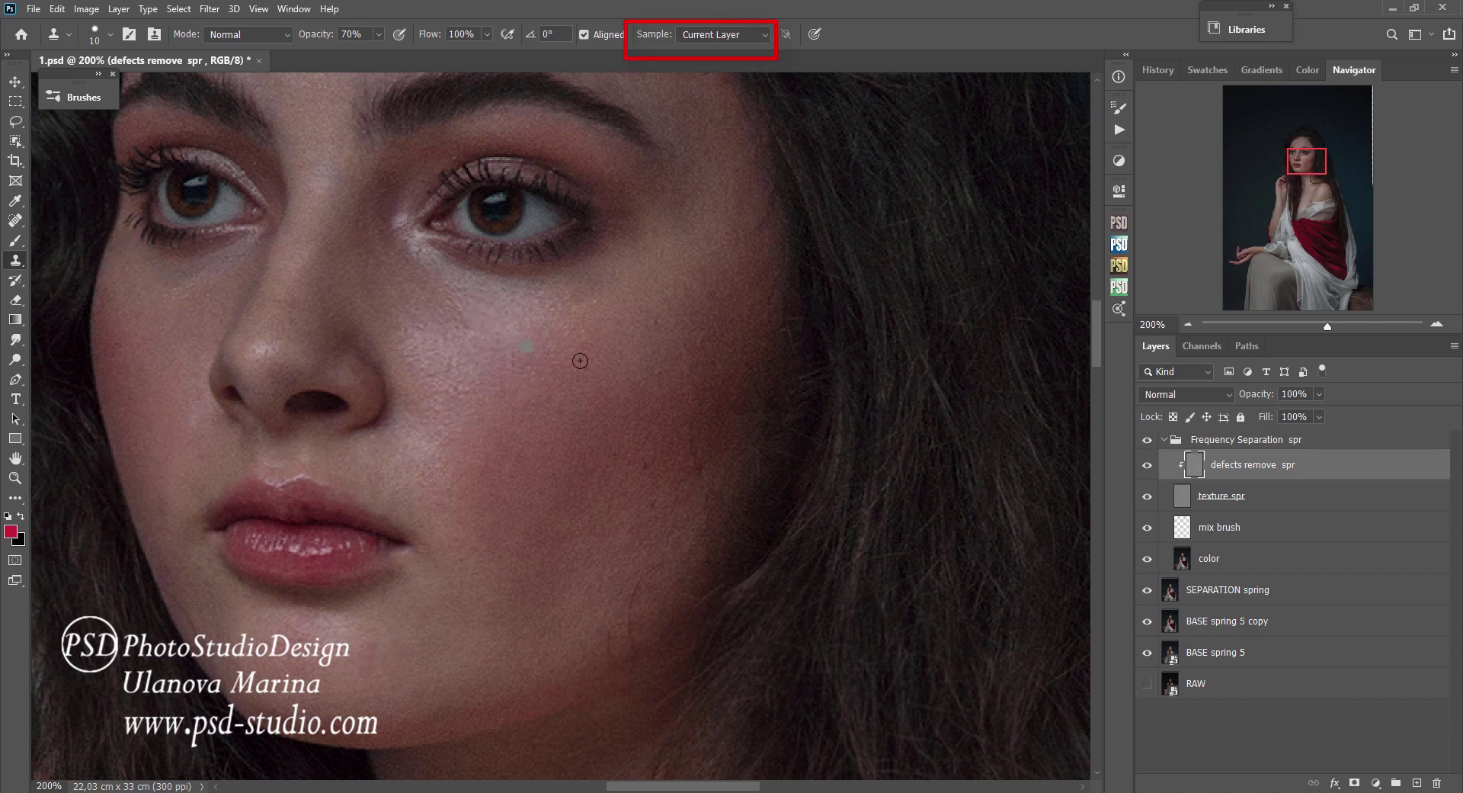
pyautogui.click(528, 347)
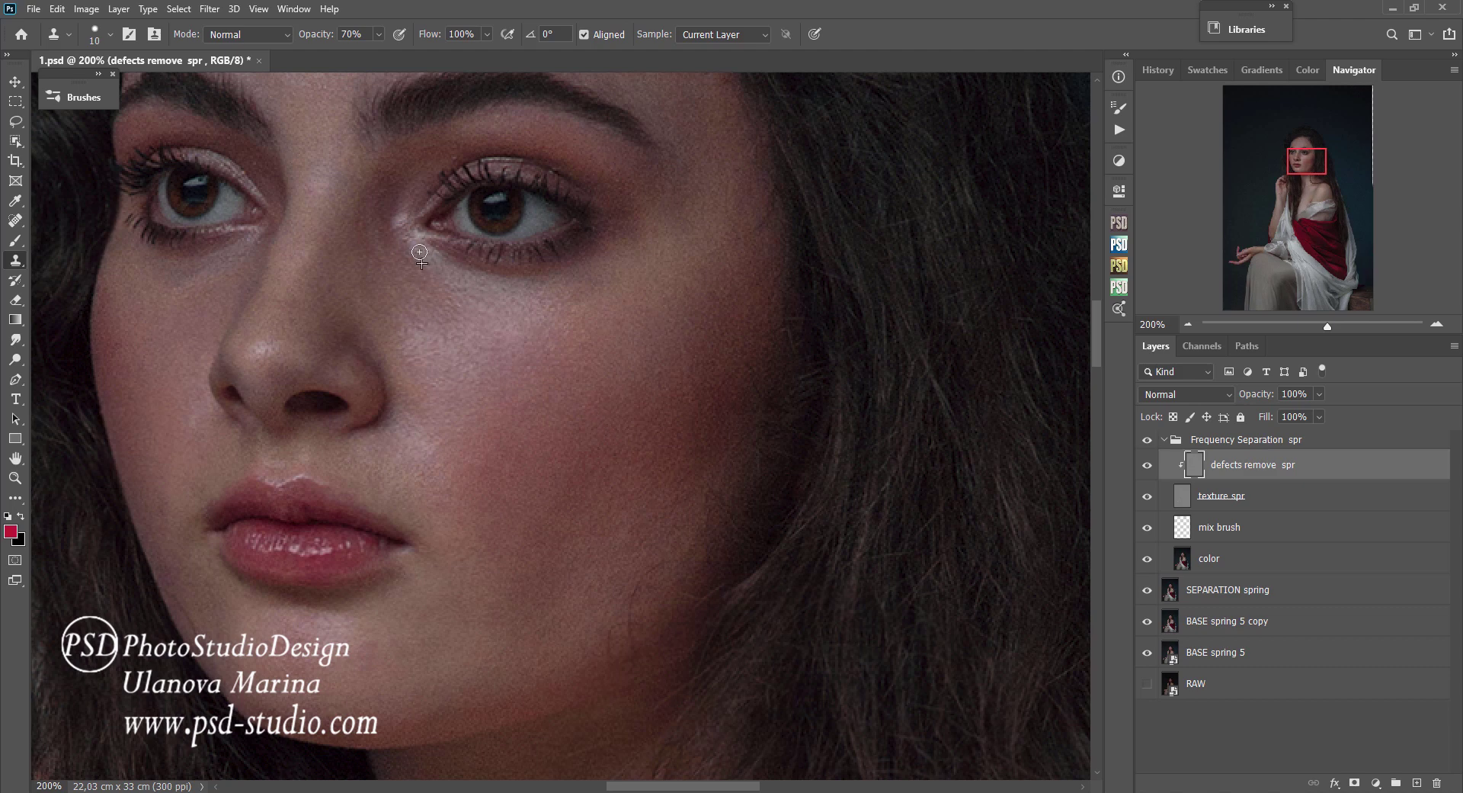
# Clone out the pale skin spot on the jaw and save the document.
pyautogui.scroll(5, 310, 423)
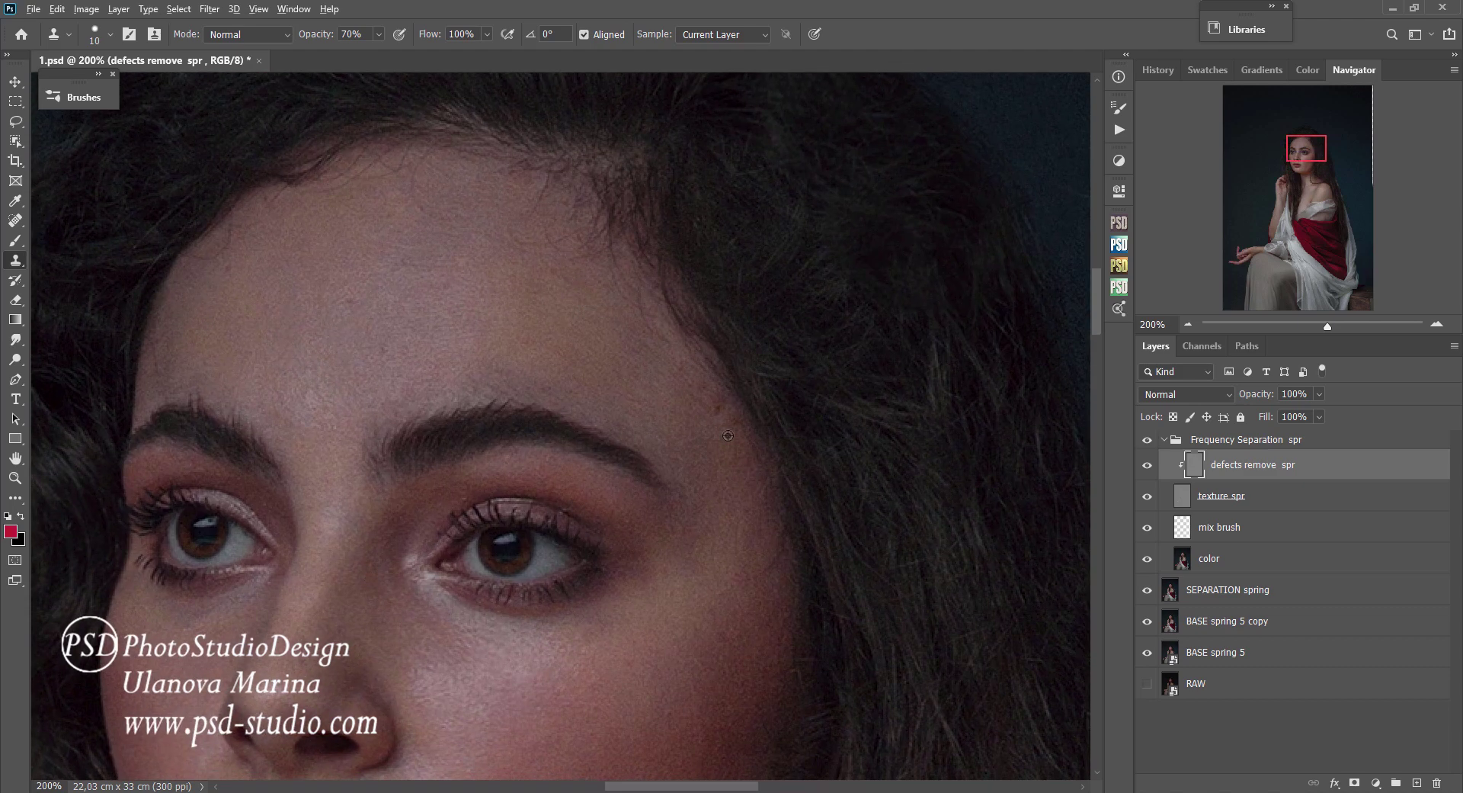
pyautogui.scroll(2, 709, 440)
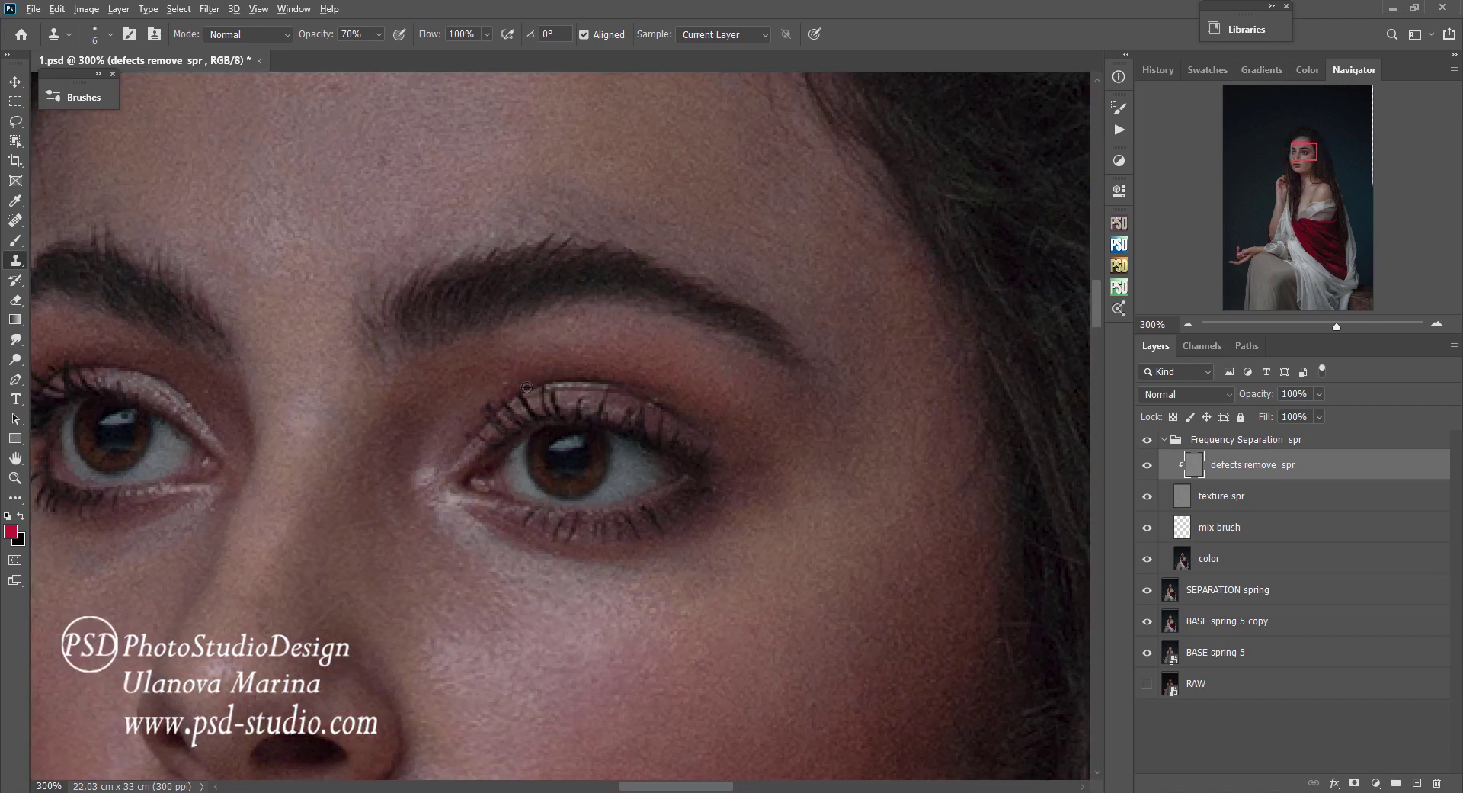
pyautogui.scroll(-4, 816, 472)
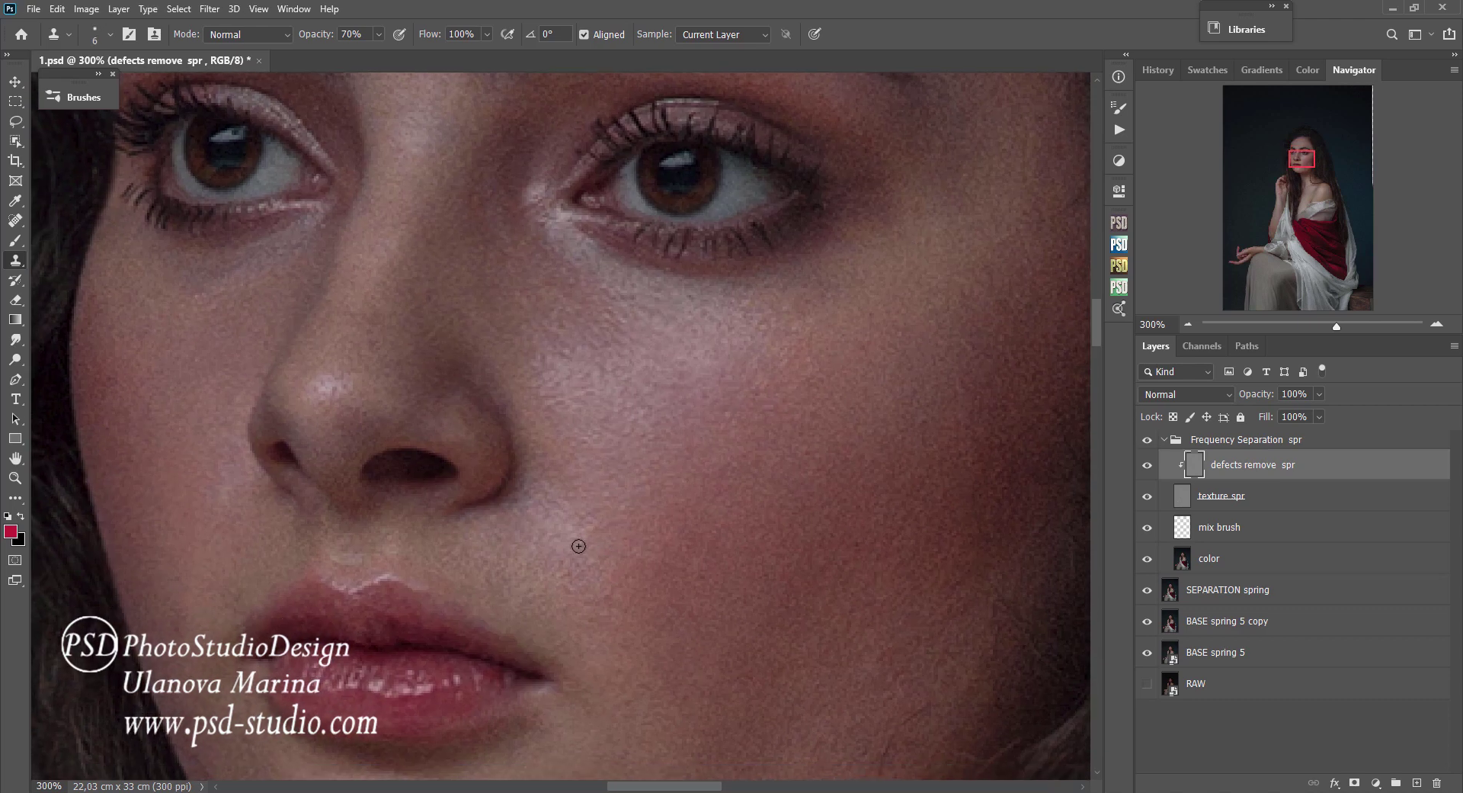
pyautogui.scroll(4, 582, 545)
pyautogui.hscroll(-3, 582, 544)
pyautogui.scroll(2, 490, 515)
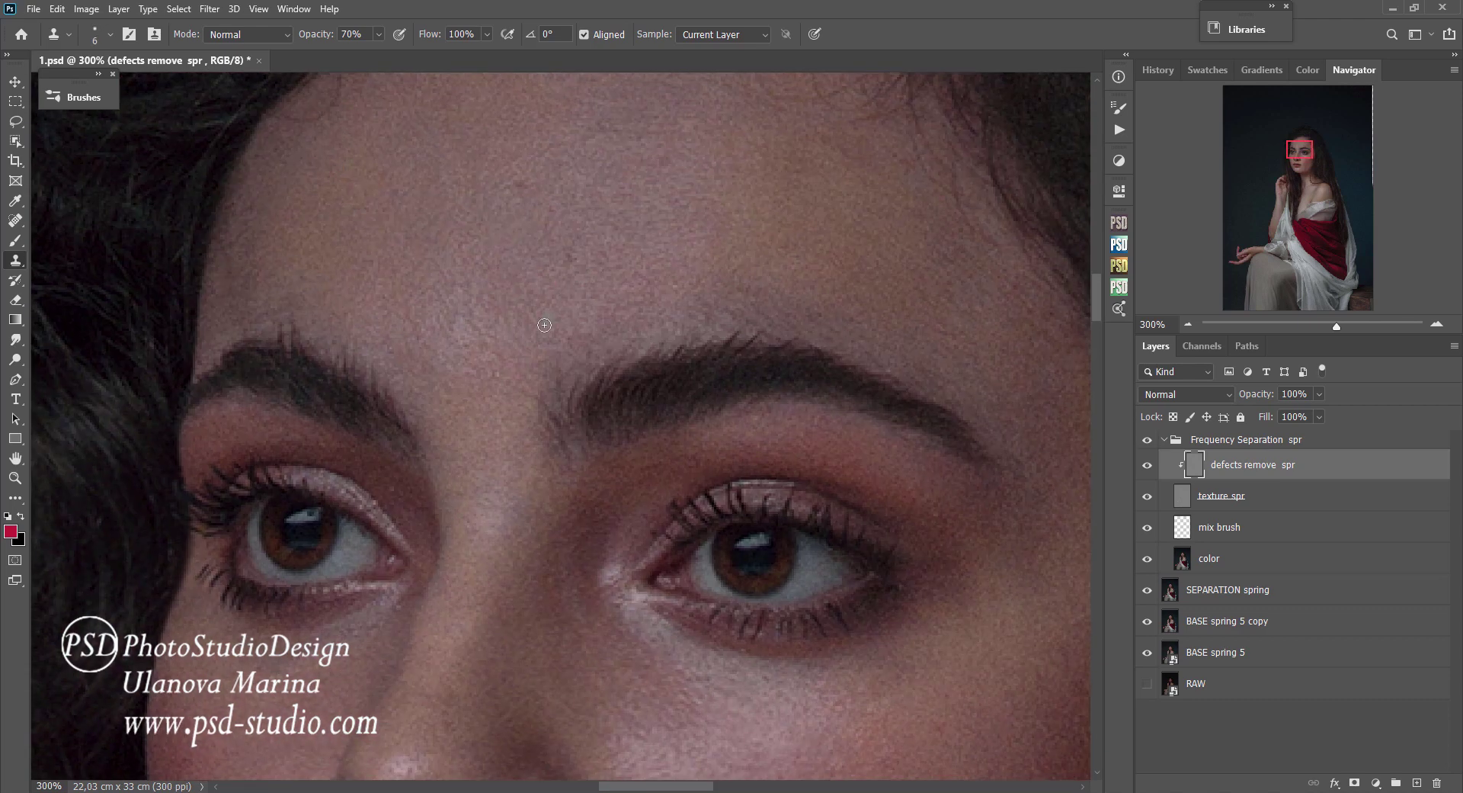
pyautogui.scroll(-1, 576, 348)
pyautogui.scroll(-1, 681, 356)
pyautogui.scroll(2, 511, 432)
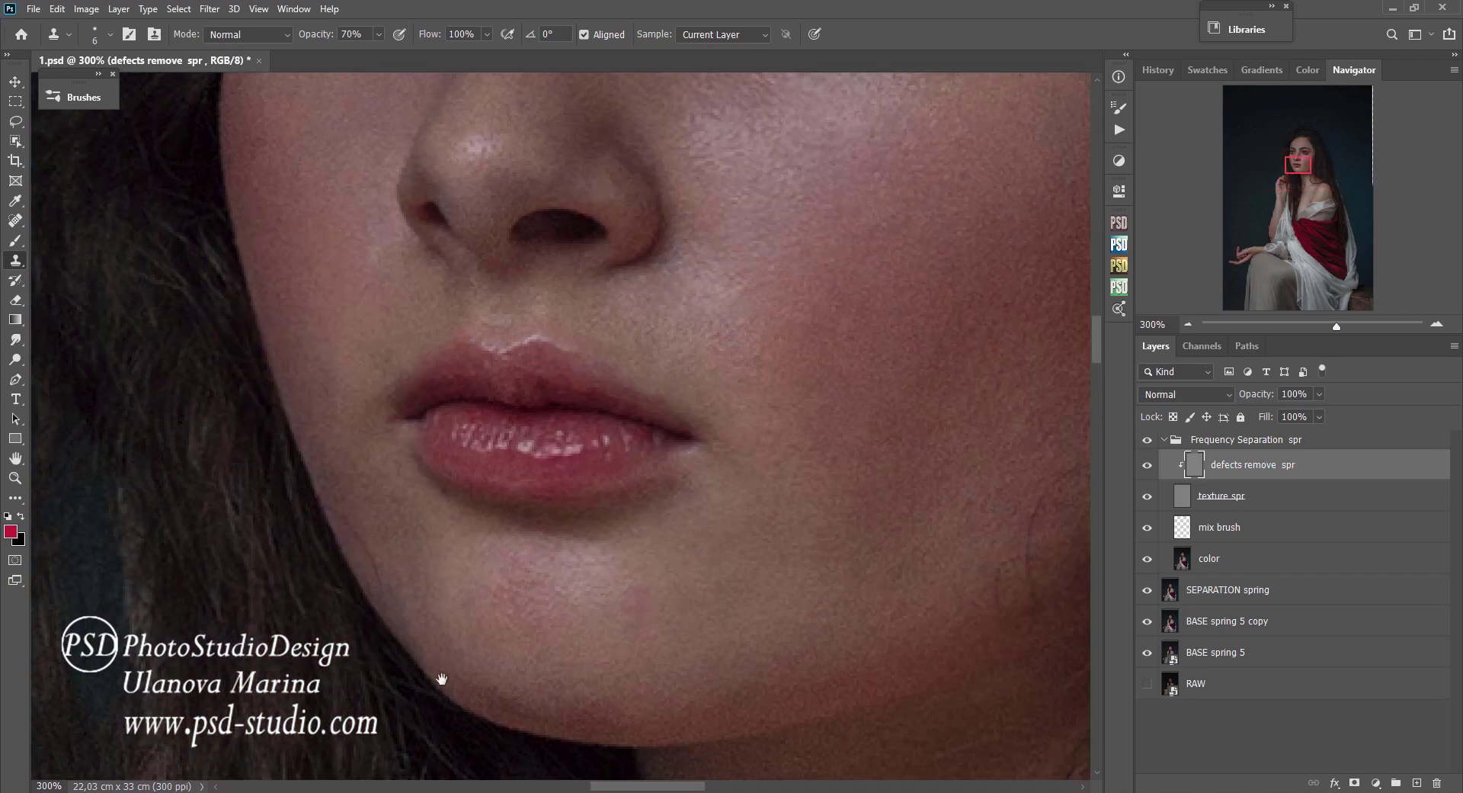
pyautogui.click(418, 609)
pyautogui.scroll(-2, 698, 520)
pyautogui.scroll(-2, 676, 248)
pyautogui.scroll(-3, 711, 425)
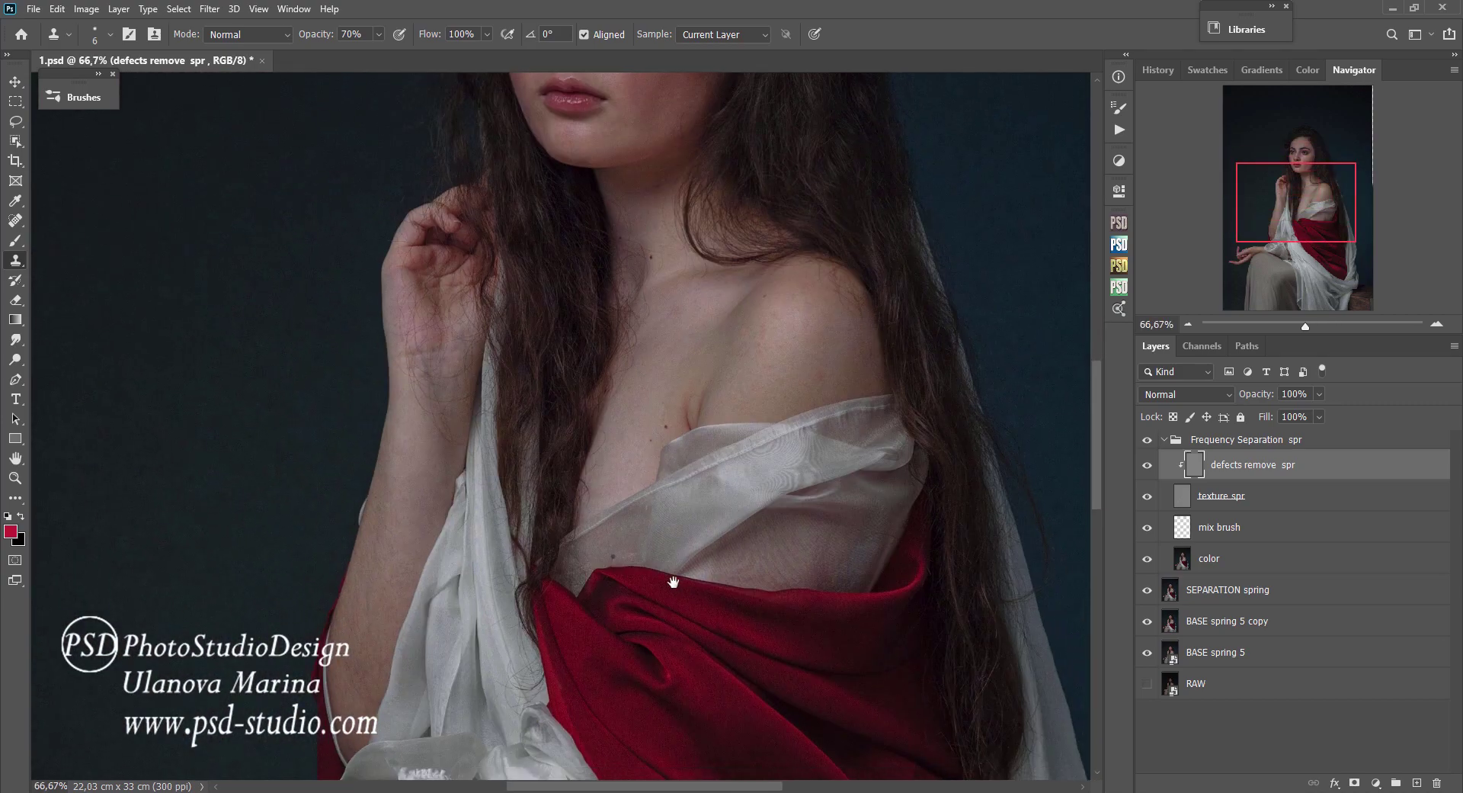
pyautogui.scroll(2, 674, 582)
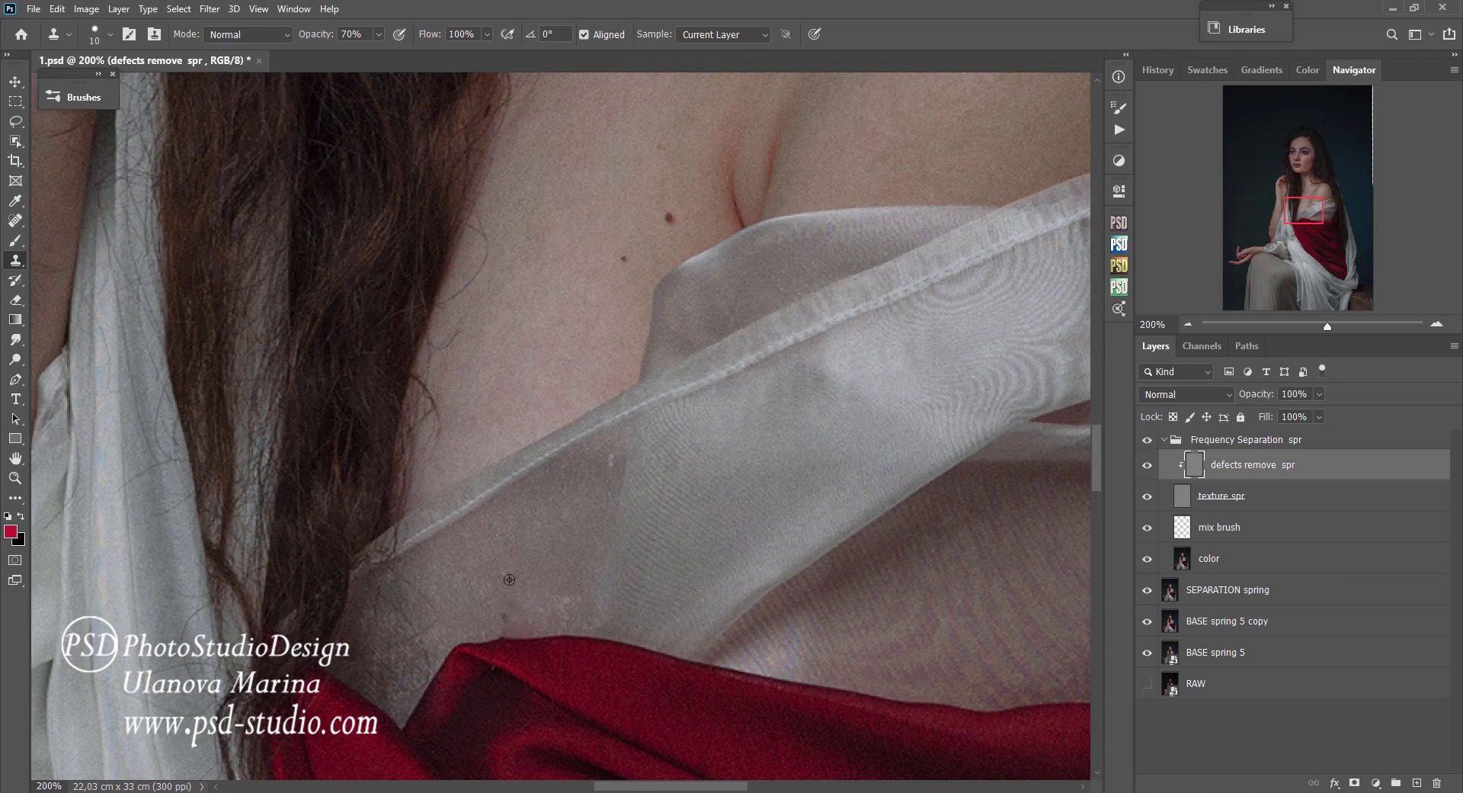
pyautogui.scroll(-1, 516, 554)
pyautogui.scroll(-1, 571, 343)
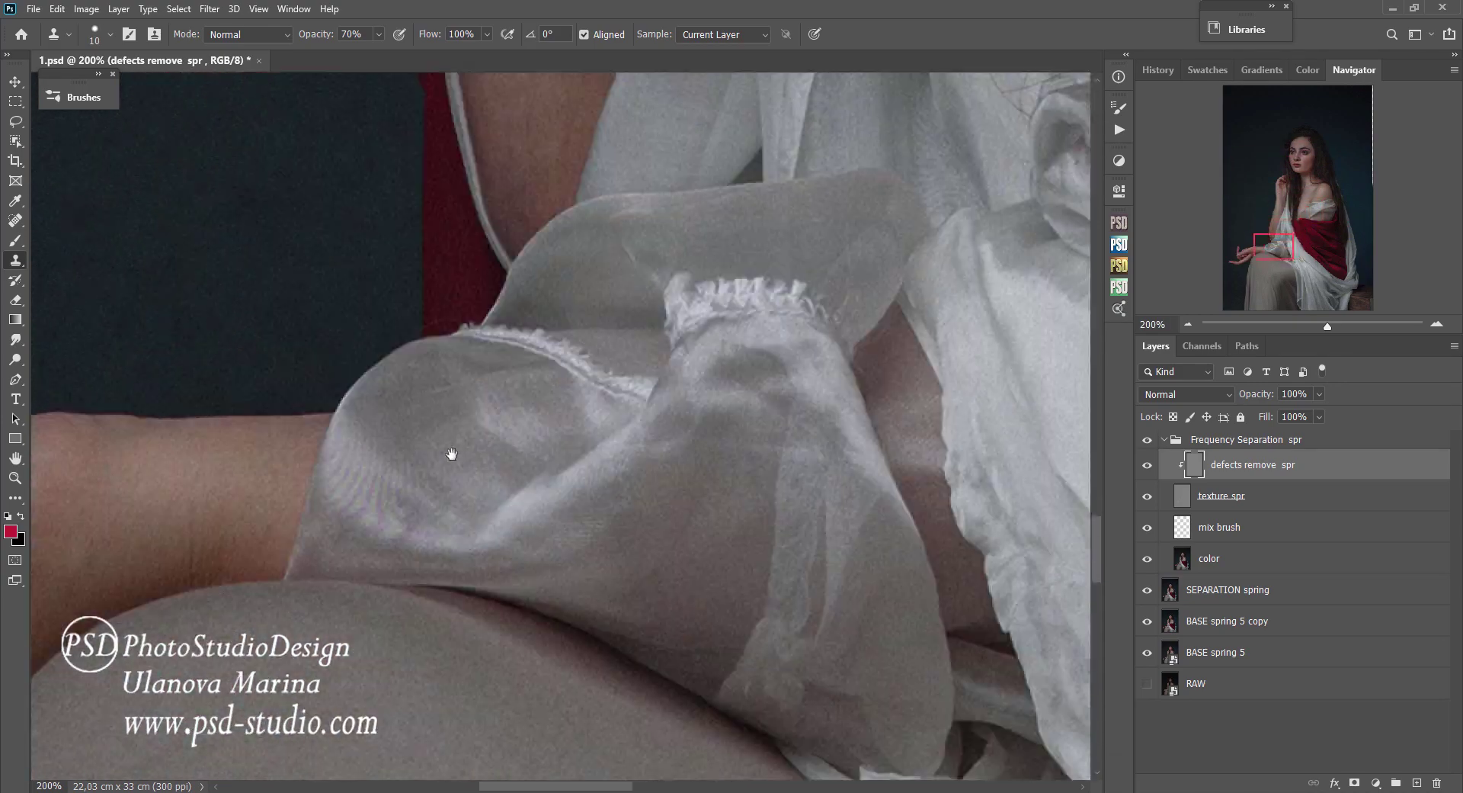
pyautogui.scroll(-1, 451, 451)
pyautogui.scroll(-1, 858, 407)
pyautogui.scroll(5, 858, 407)
pyautogui.scroll(3, 582, 398)
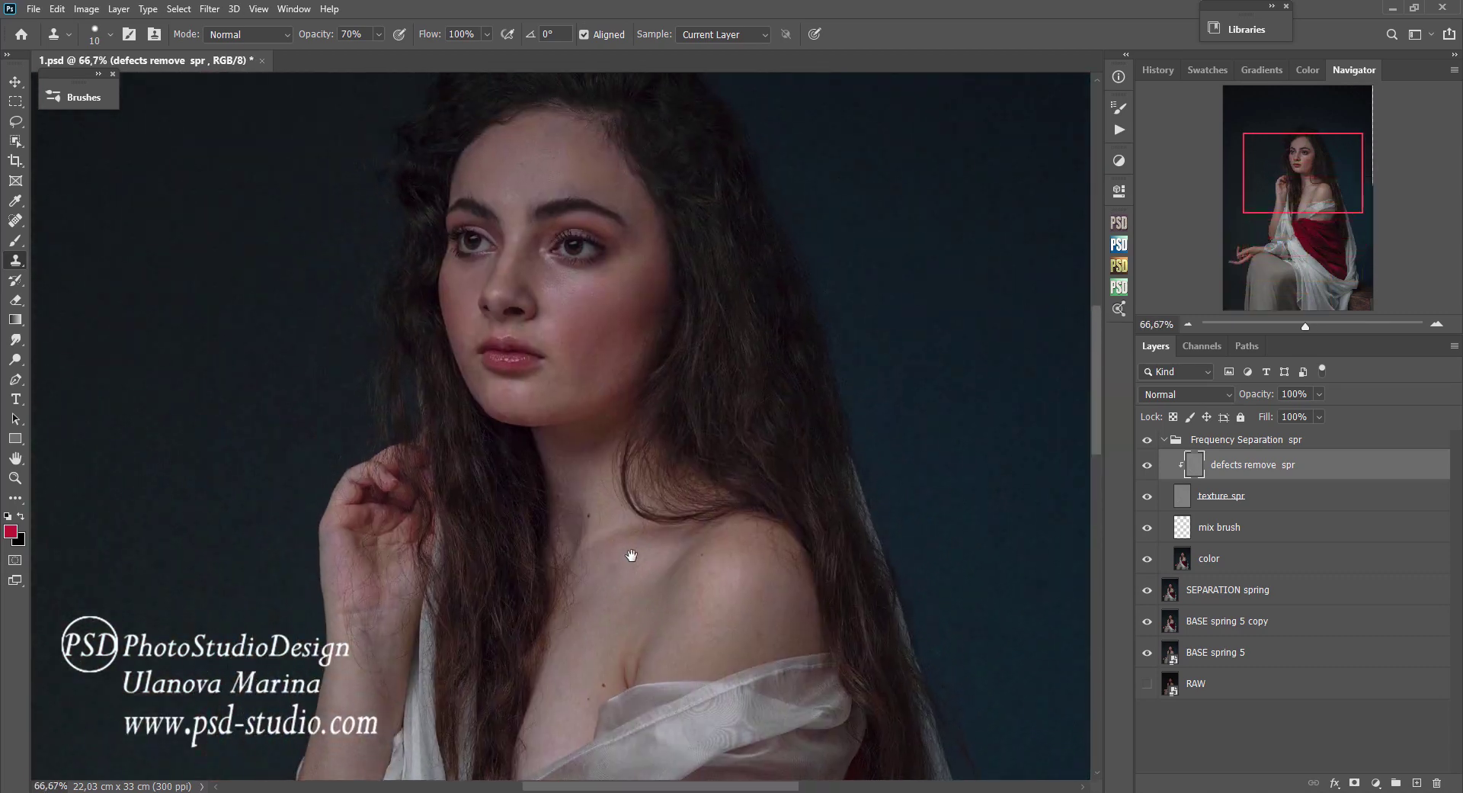
pyautogui.scroll(2, 631, 561)
pyautogui.hotkey('ctrl', 's')
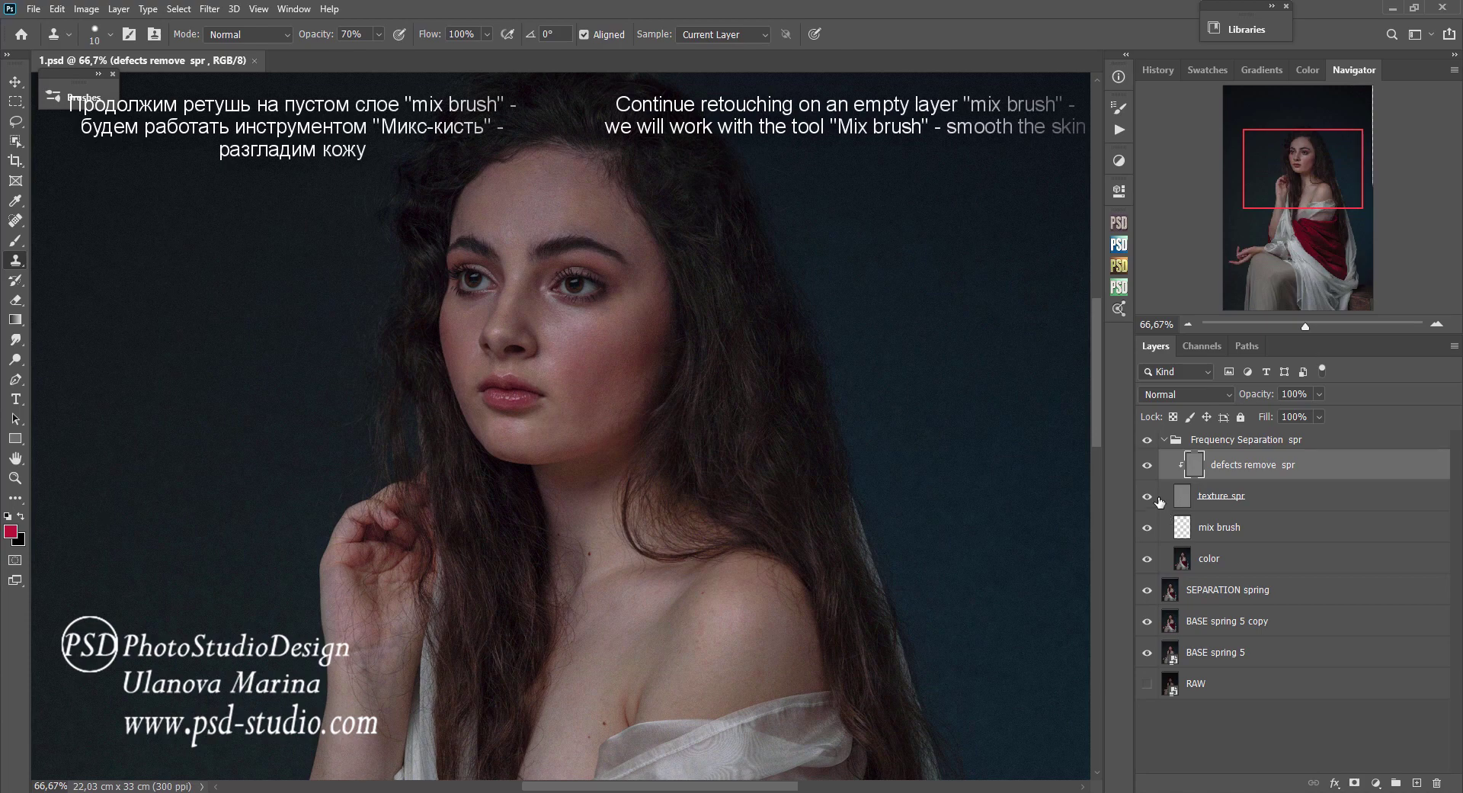
# Hide texture spr and defects remove spr, select the mix brush layer, and choose the Mixer Brush Tool.
pyautogui.click(1147, 464)
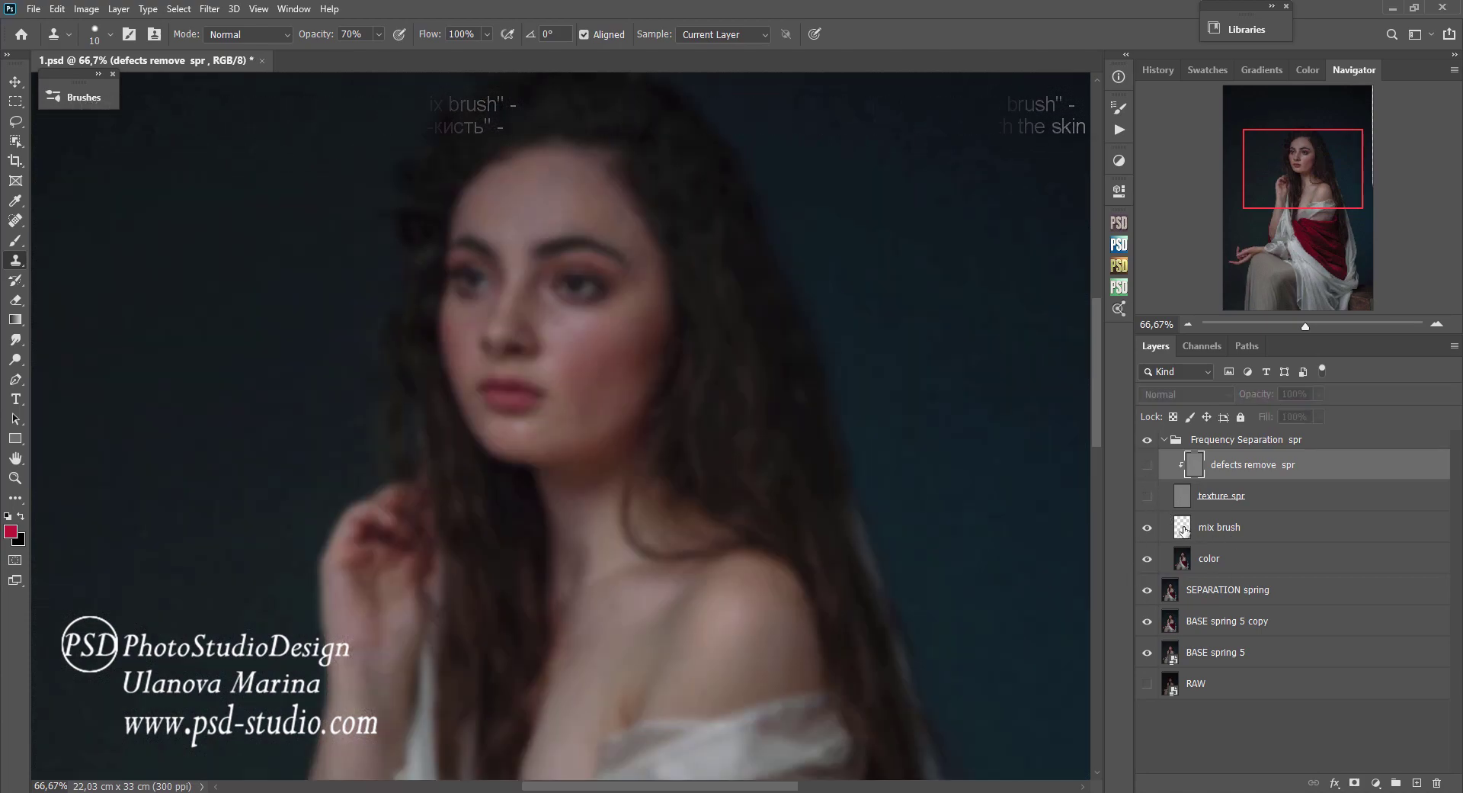
pyautogui.click(1209, 539)
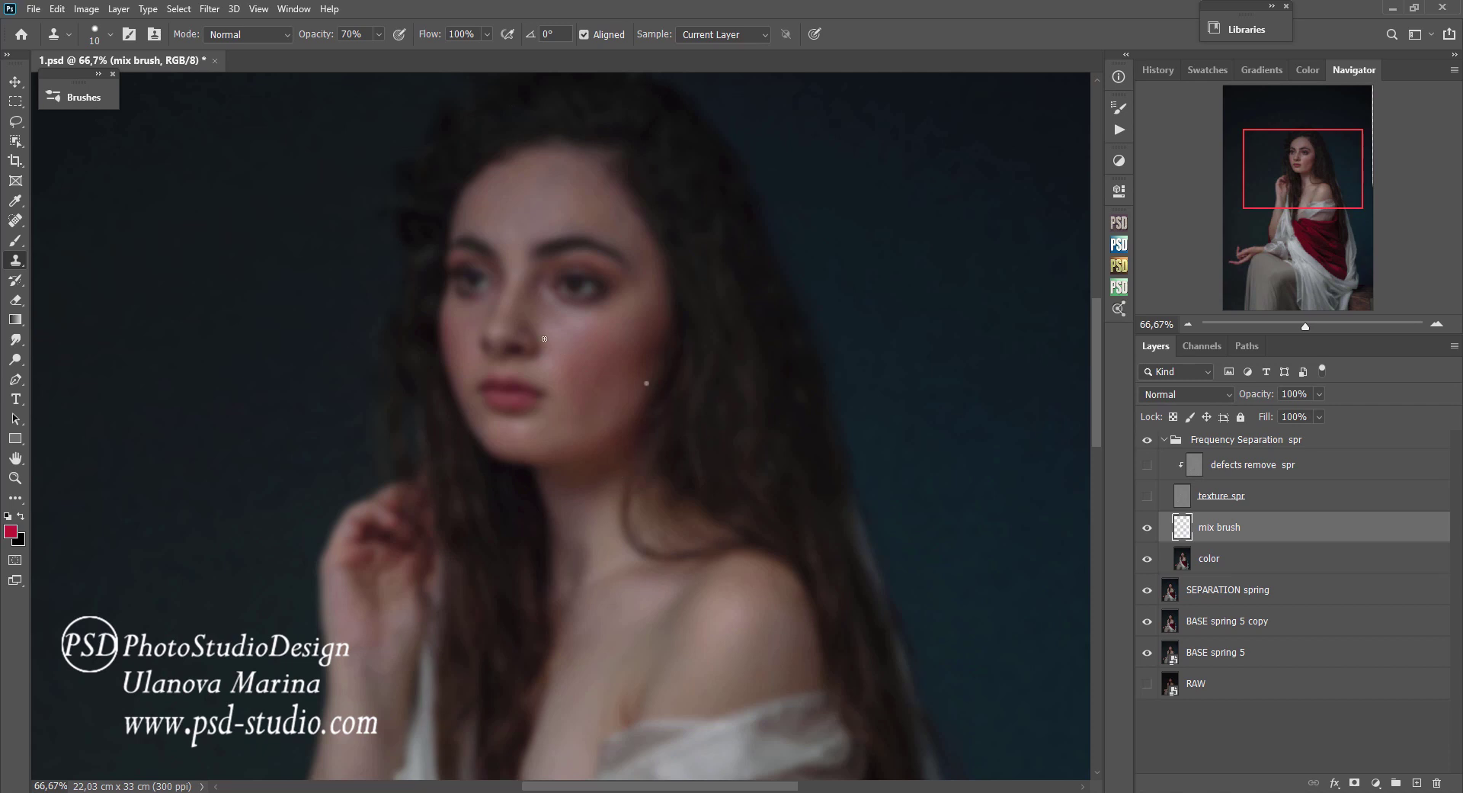
pyautogui.click(17, 241)
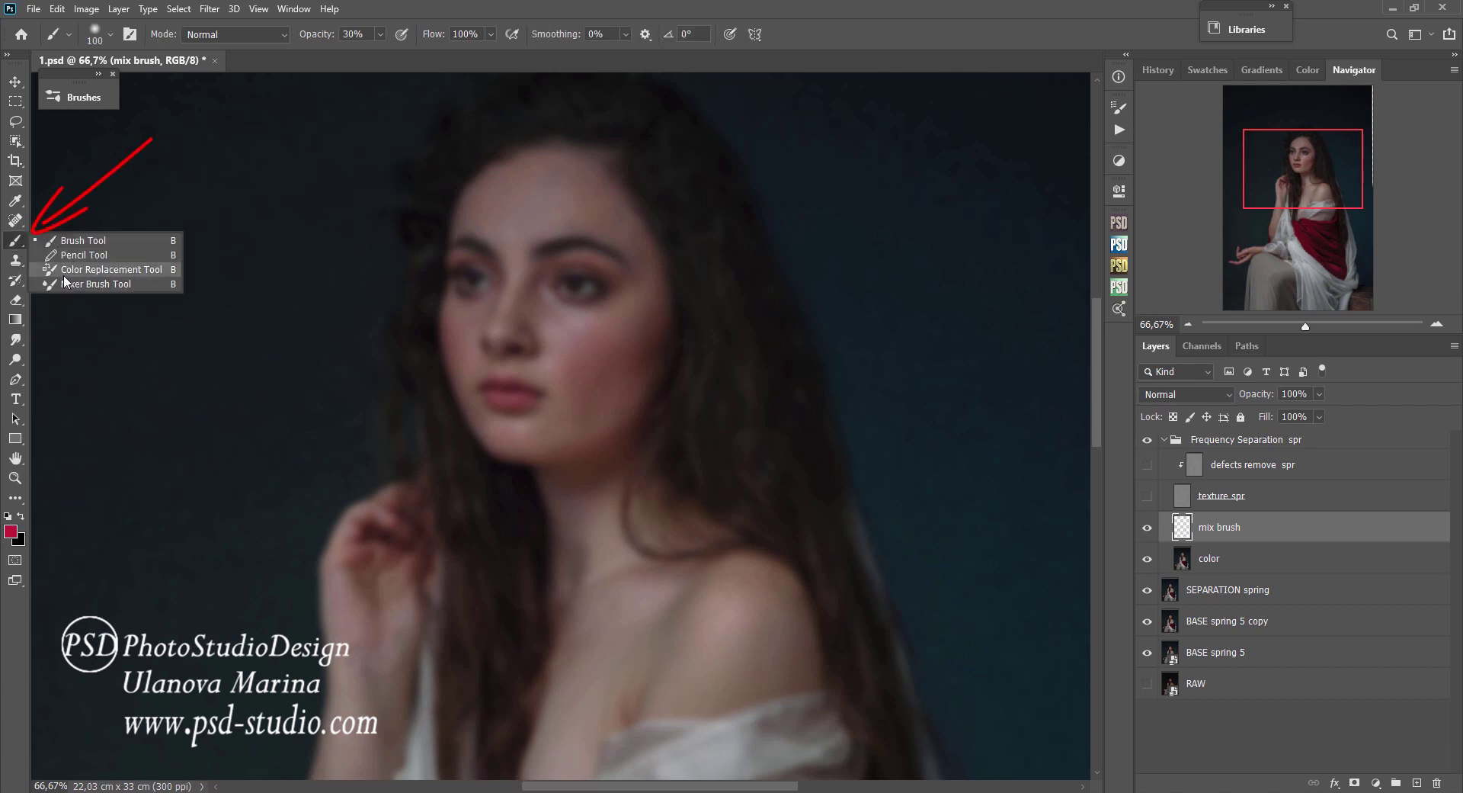
pyautogui.click(65, 283)
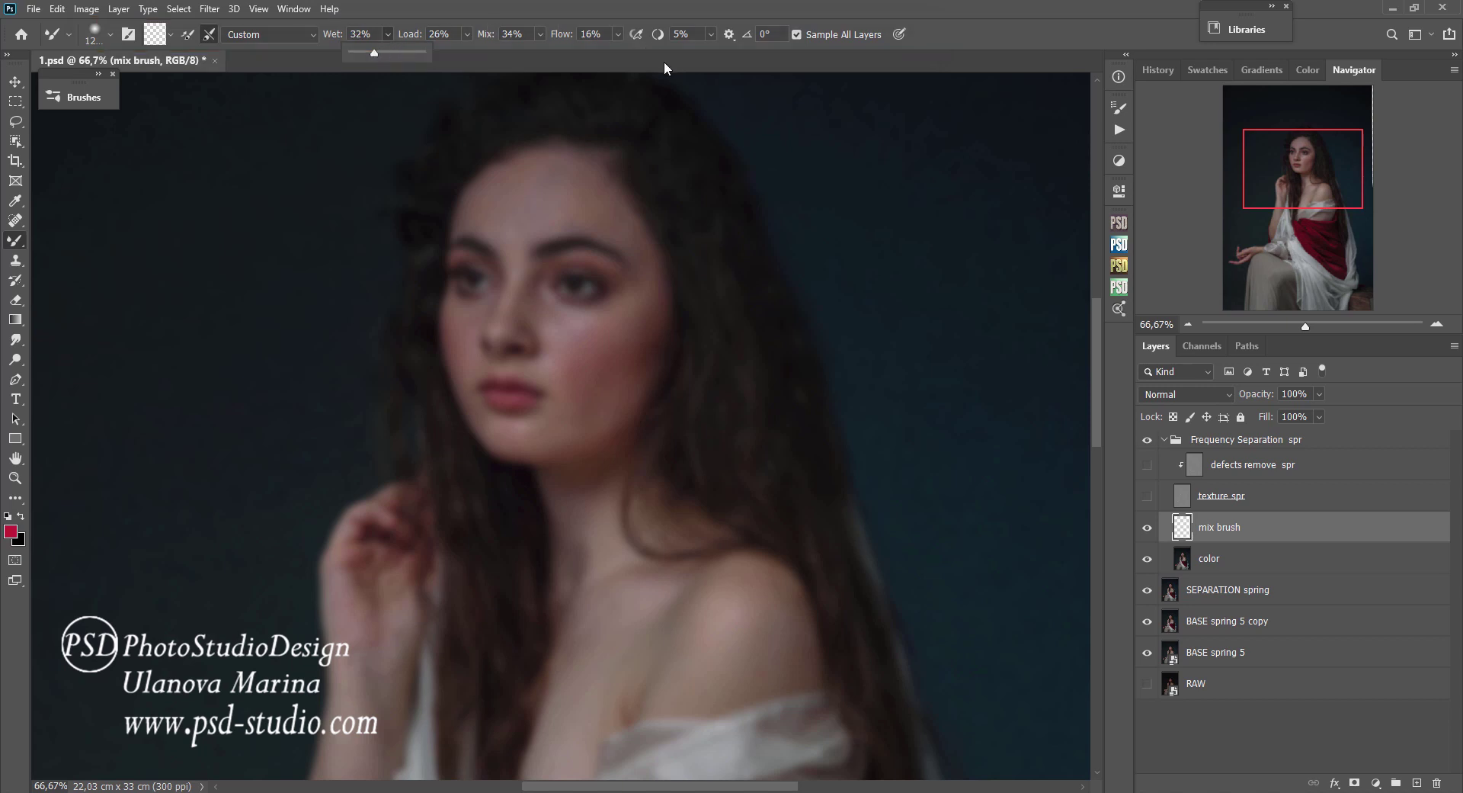
# Raise the Mixer Brush stroke Smoothing and make the brush much smaller.
pyautogui.click(711, 34)
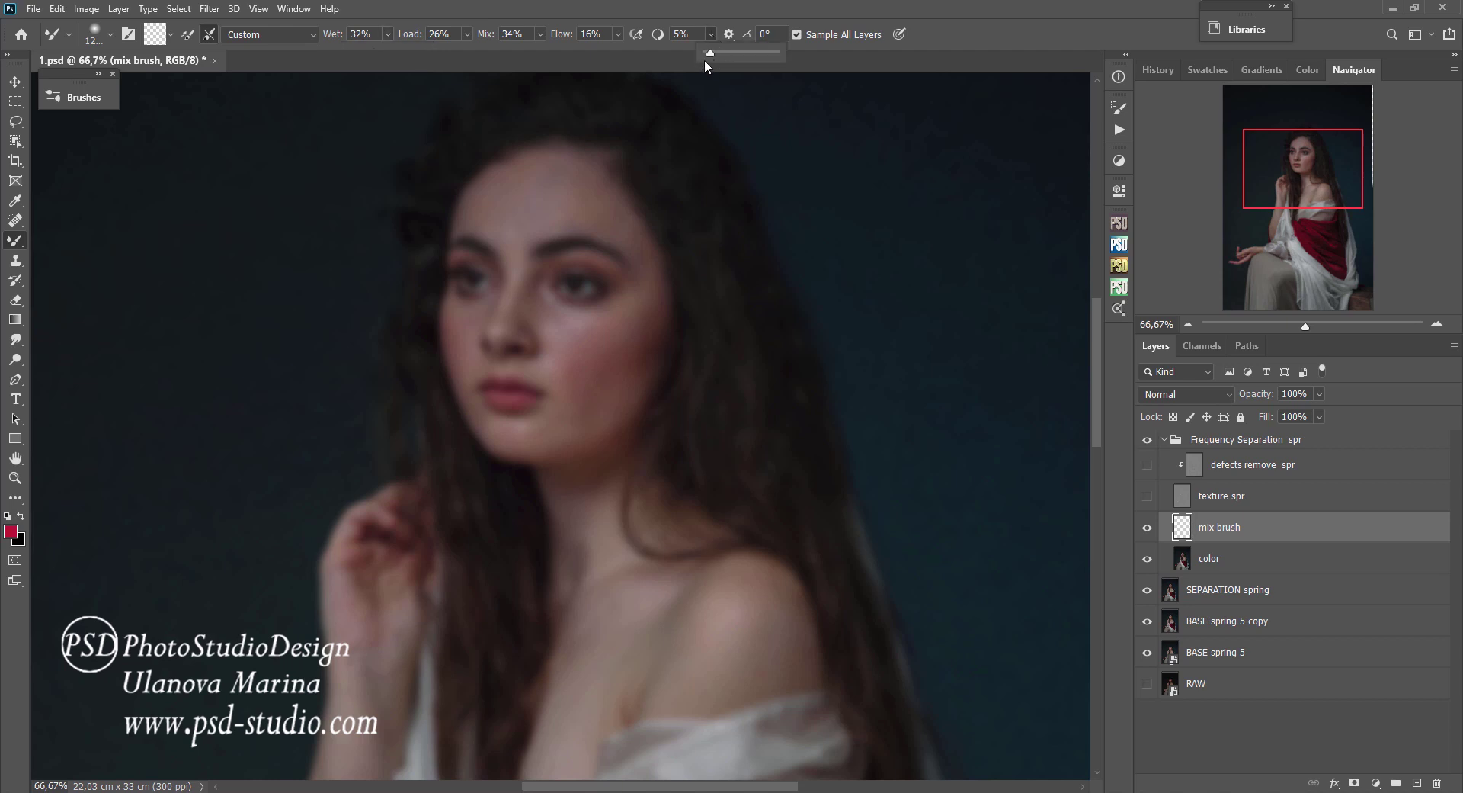
pyautogui.moveTo(724, 51); pyautogui.dragTo(724, 53)
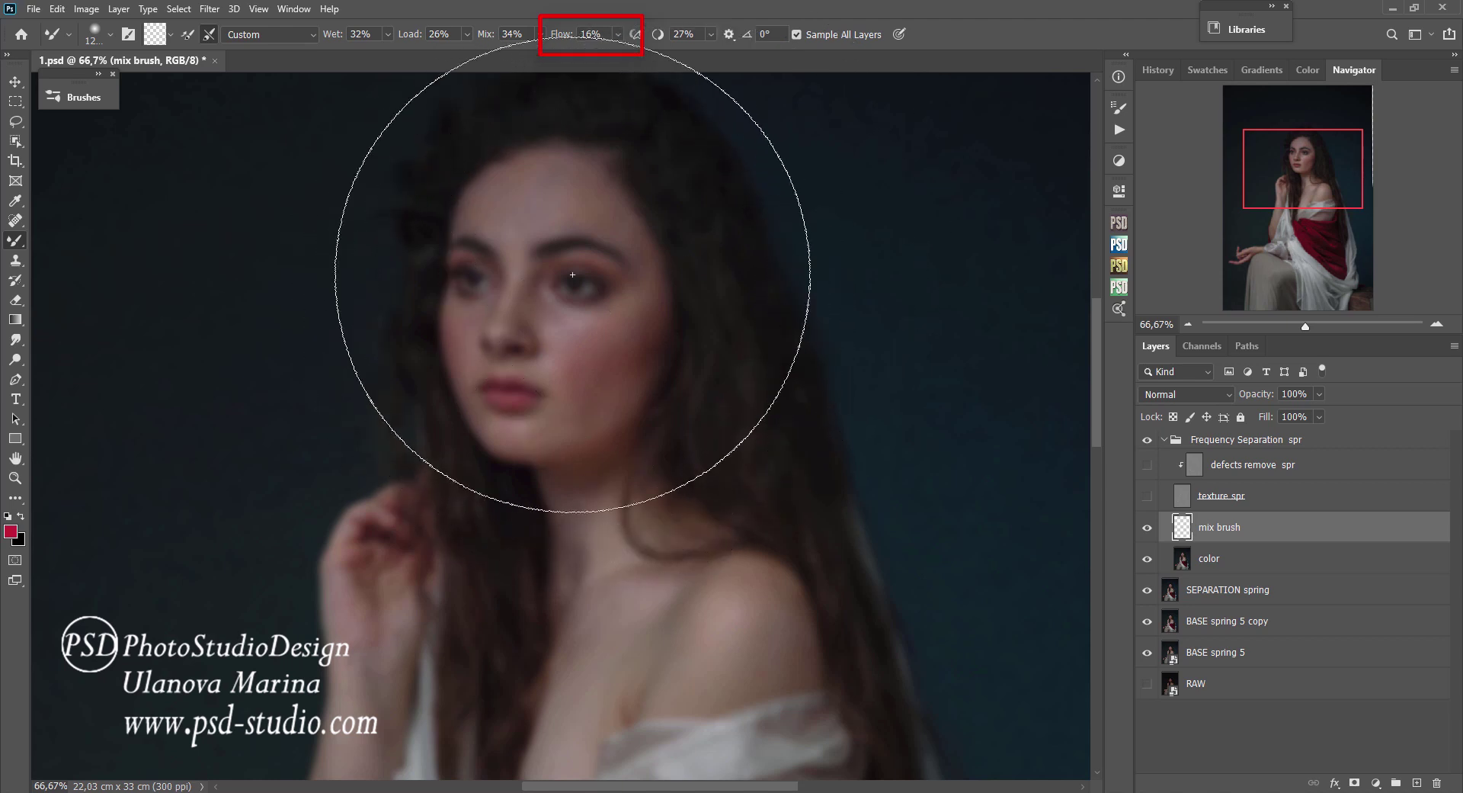
pyautogui.rightClick(696, 355)
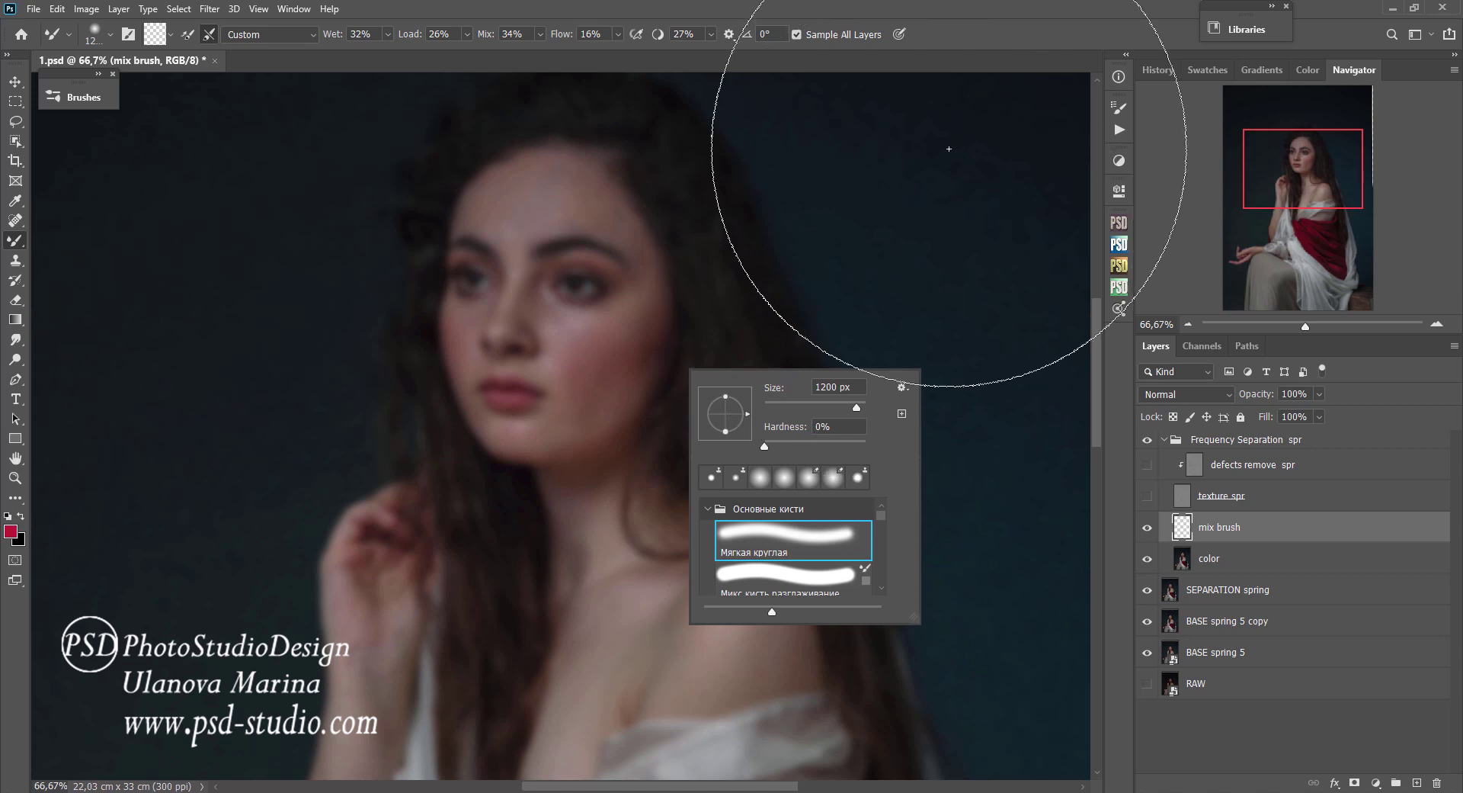
pyautogui.click(976, 29)
pyautogui.press('[')
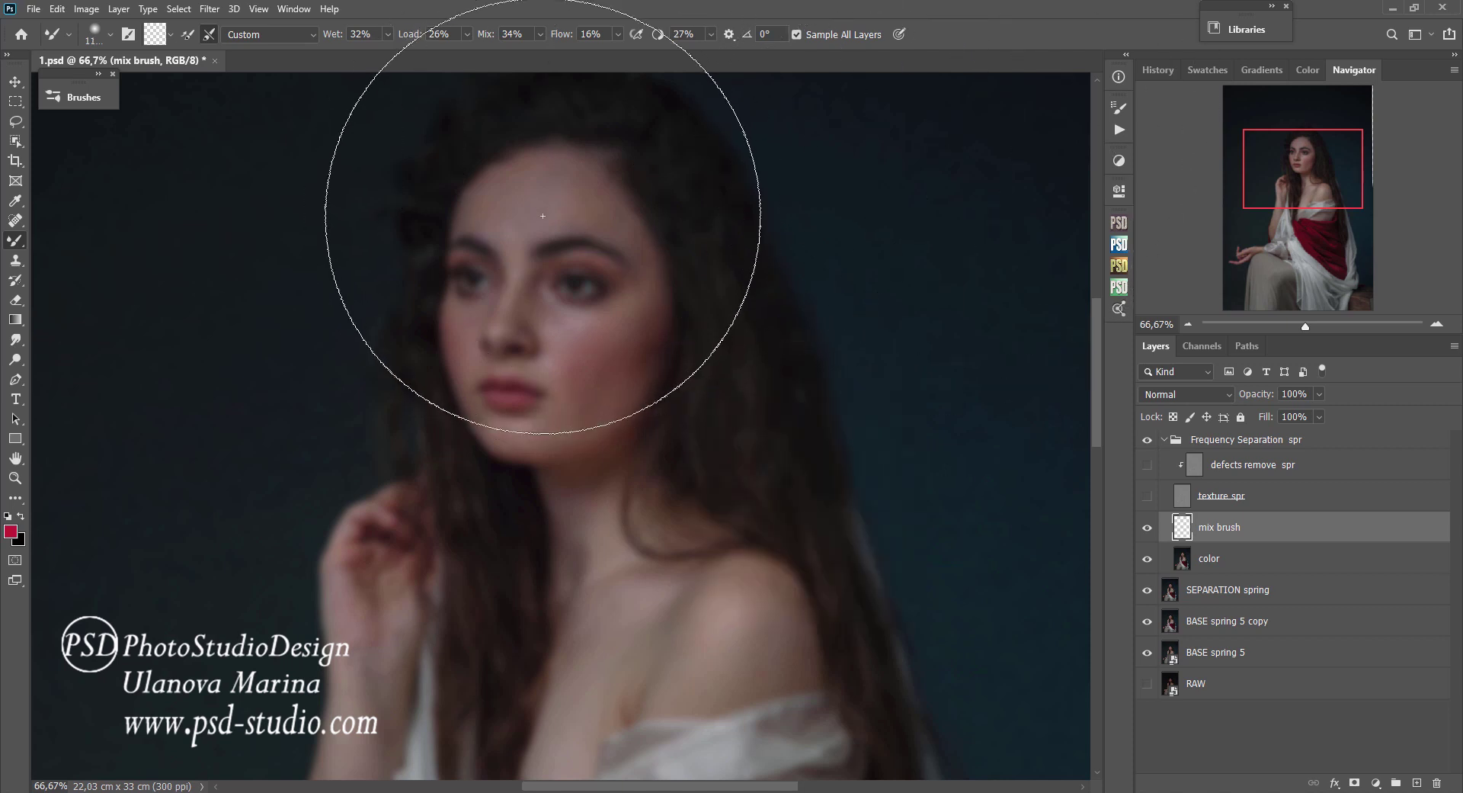
pyautogui.press('[')
pyautogui.press('[')
pyautogui.press('[')
pyautogui.press('[')
pyautogui.press('[')
pyautogui.press('[')
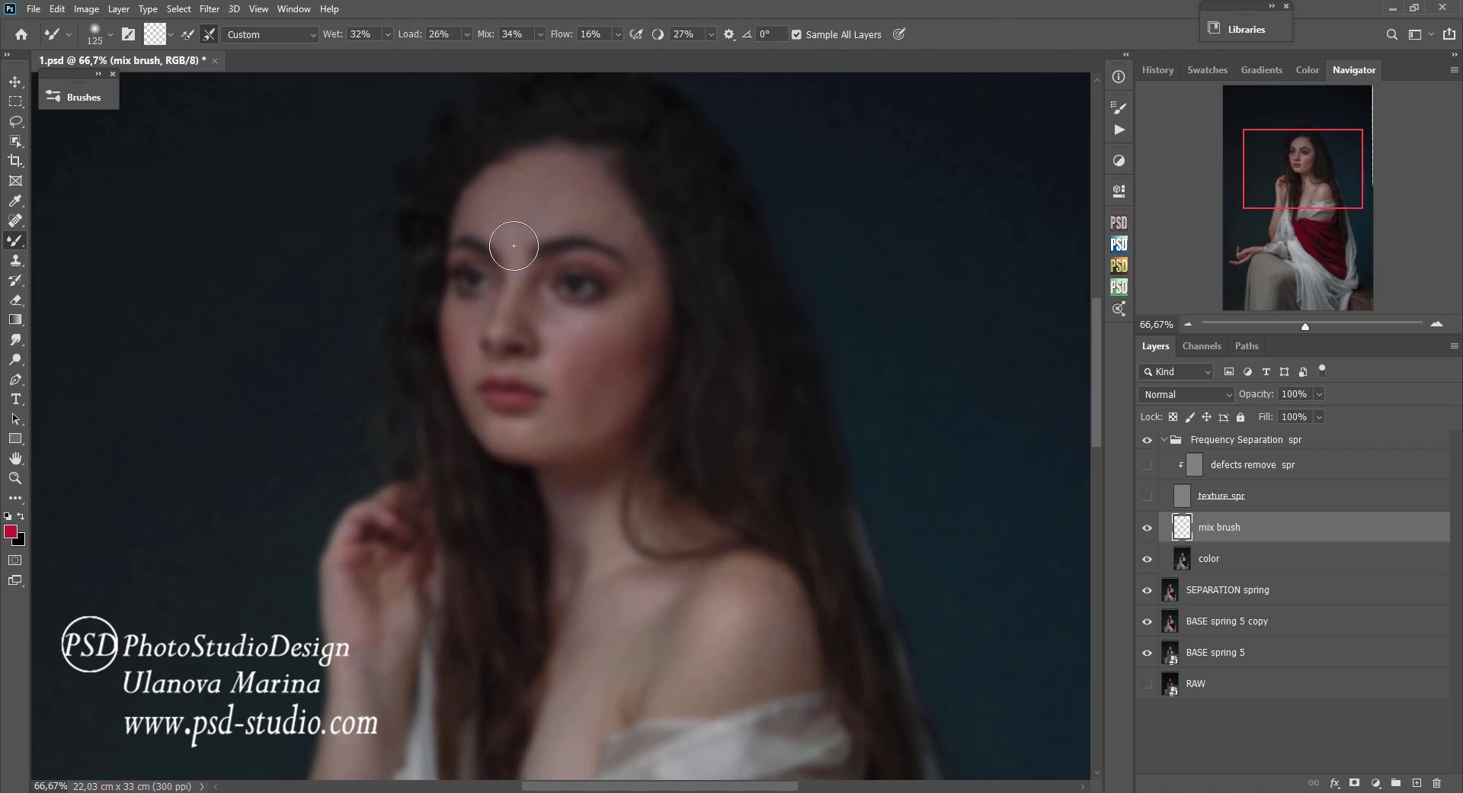
pyautogui.press('[')
pyautogui.press('[')
pyautogui.press('[')
pyautogui.press('[')
# Resize the mixer brush between 90 and 50 while toggling the detail layers to compare smoothing.
pyautogui.press(']')
pyautogui.press(']')
pyautogui.click(1149, 496)
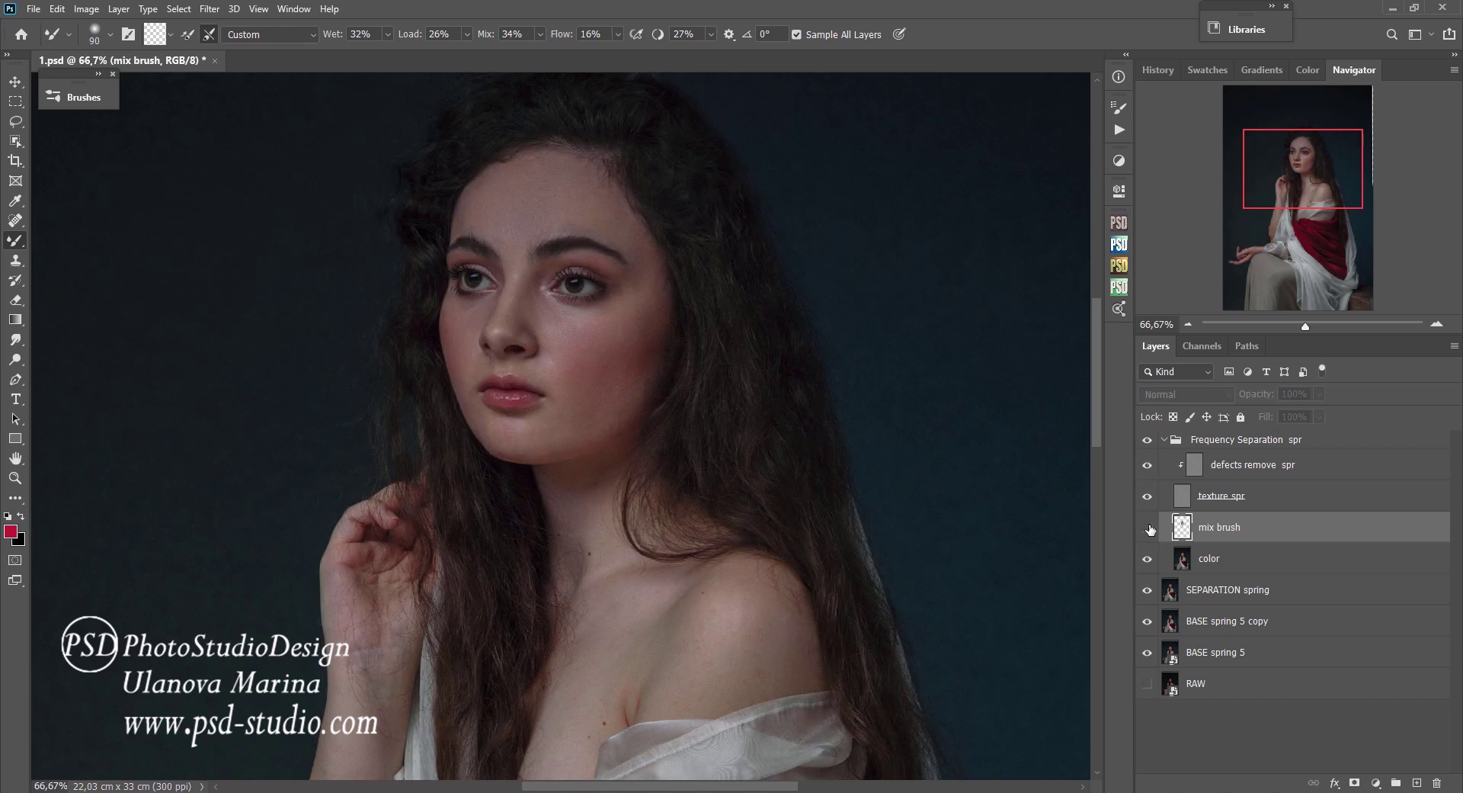
pyautogui.click(1148, 497)
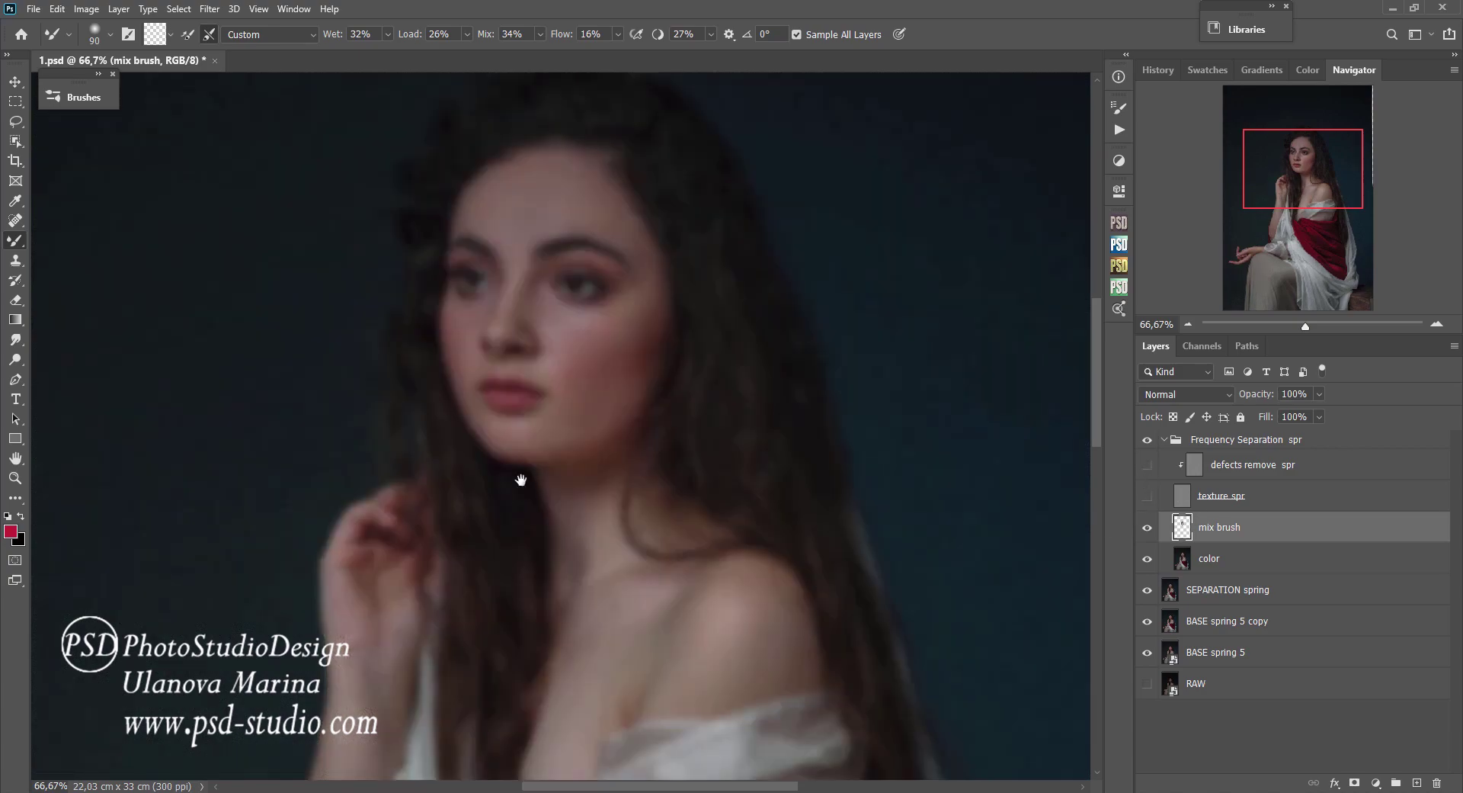
pyautogui.scroll(1, 523, 480)
pyautogui.press('[')
pyautogui.press('[')
pyautogui.press('[')
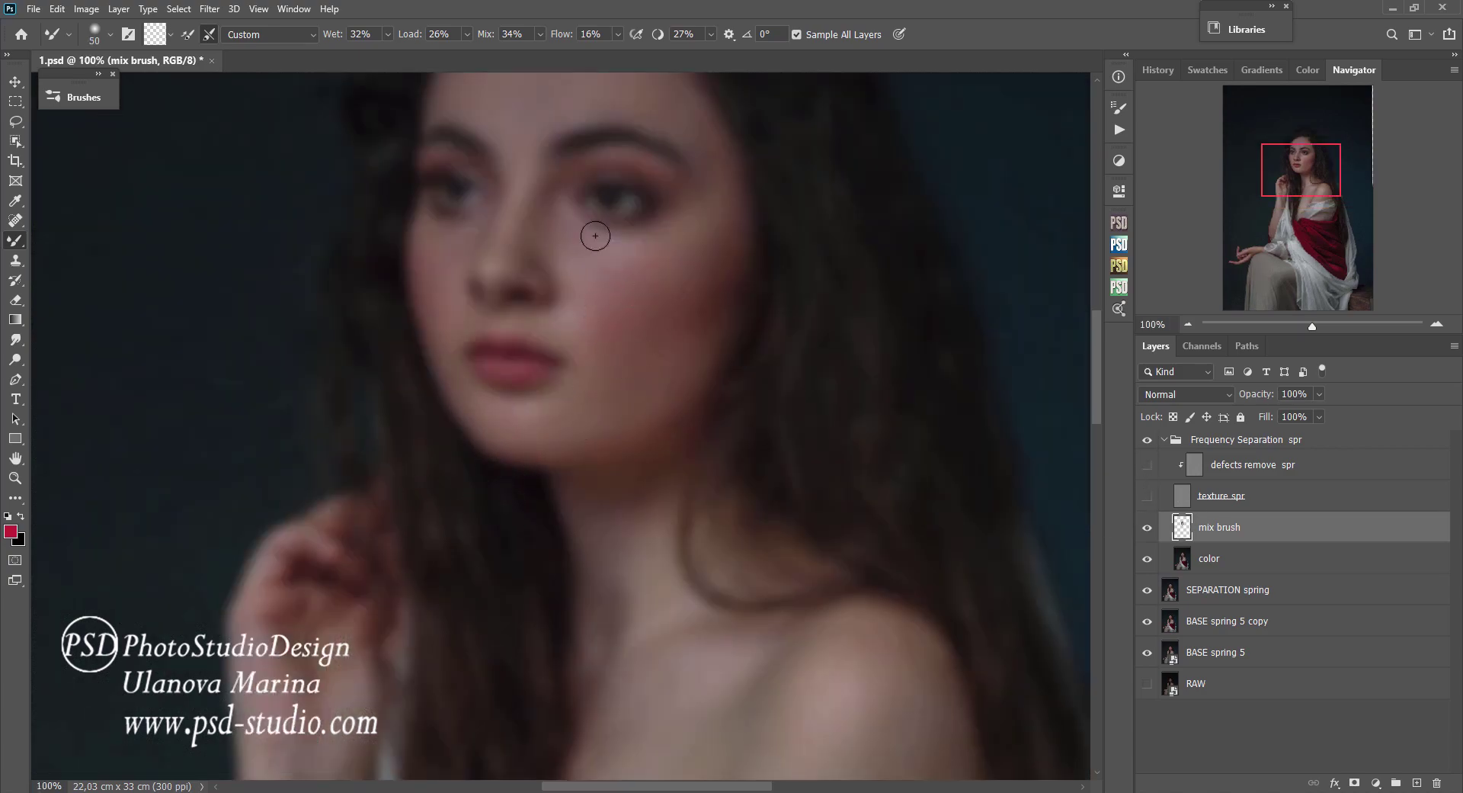
pyautogui.click(1145, 501)
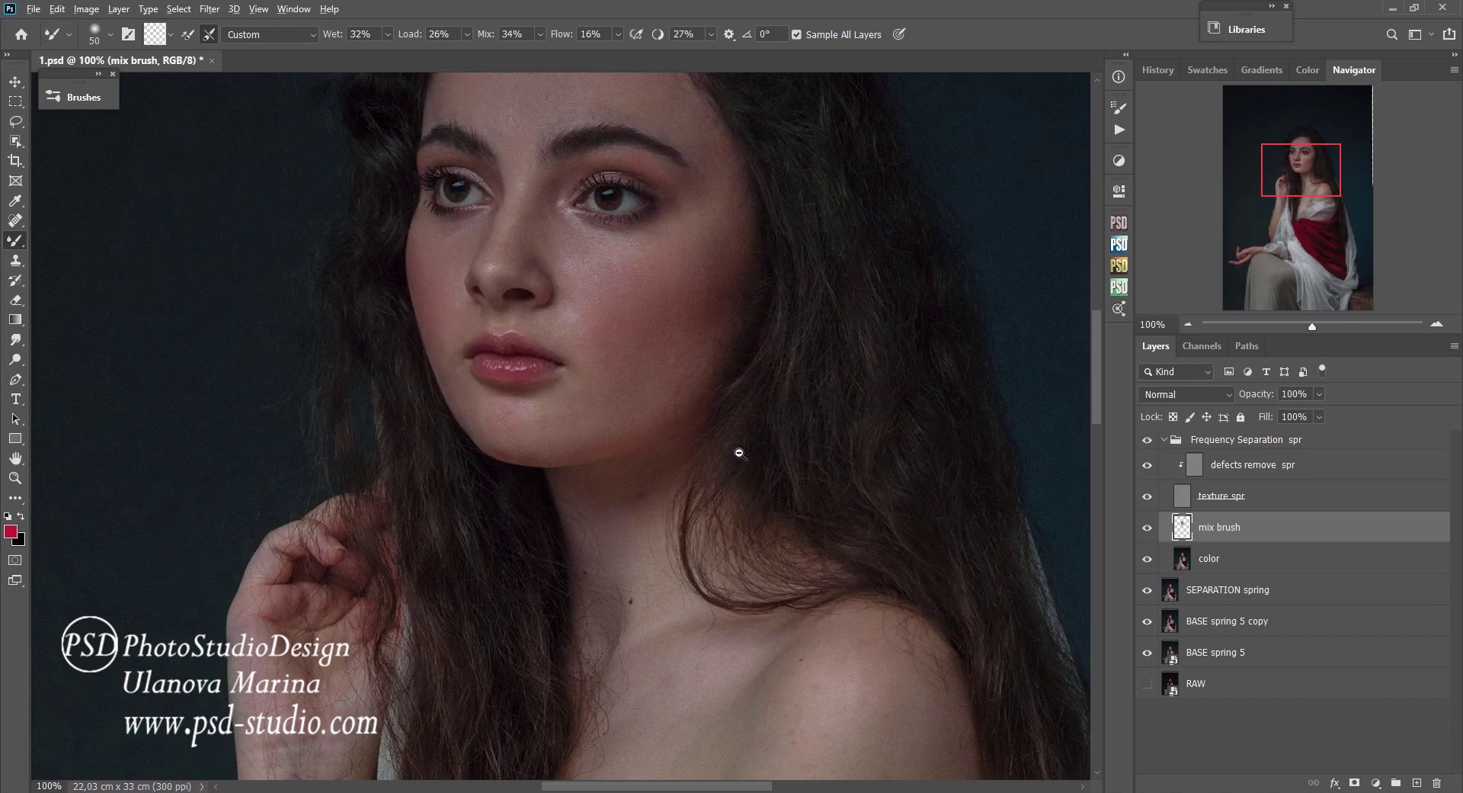
pyautogui.scroll(-1, 779, 457)
pyautogui.click(1147, 496)
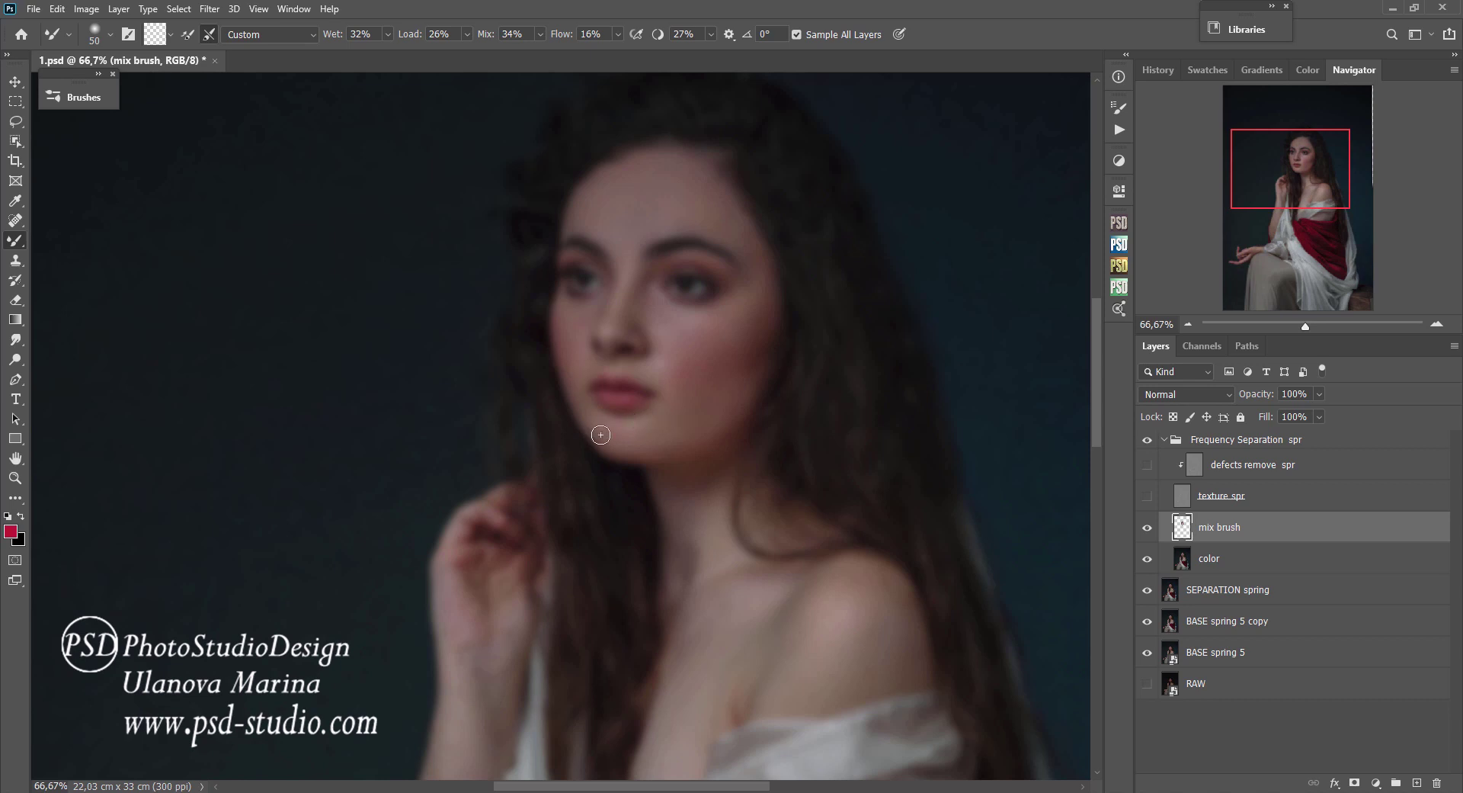
pyautogui.click(1147, 494)
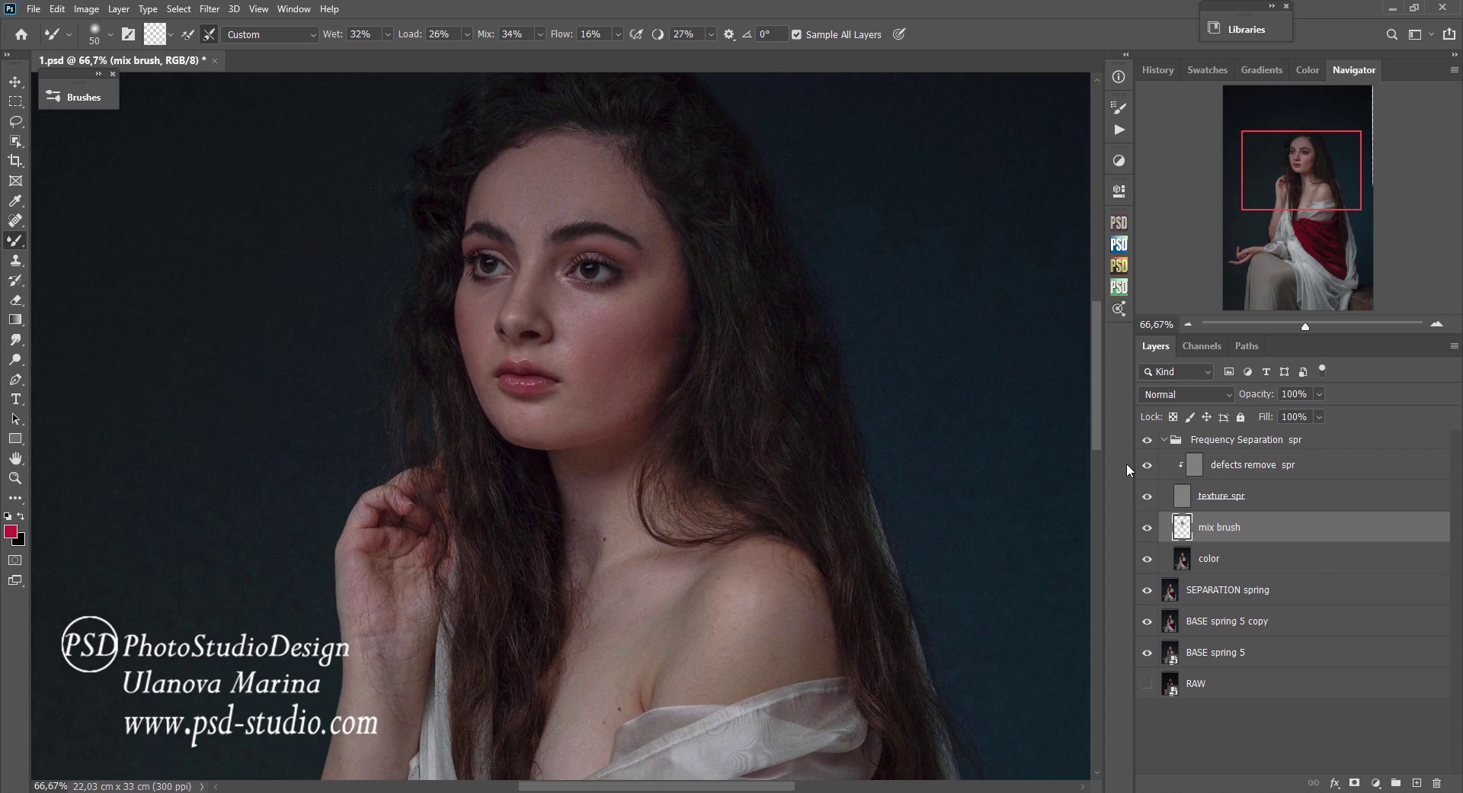
pyautogui.click(1147, 495)
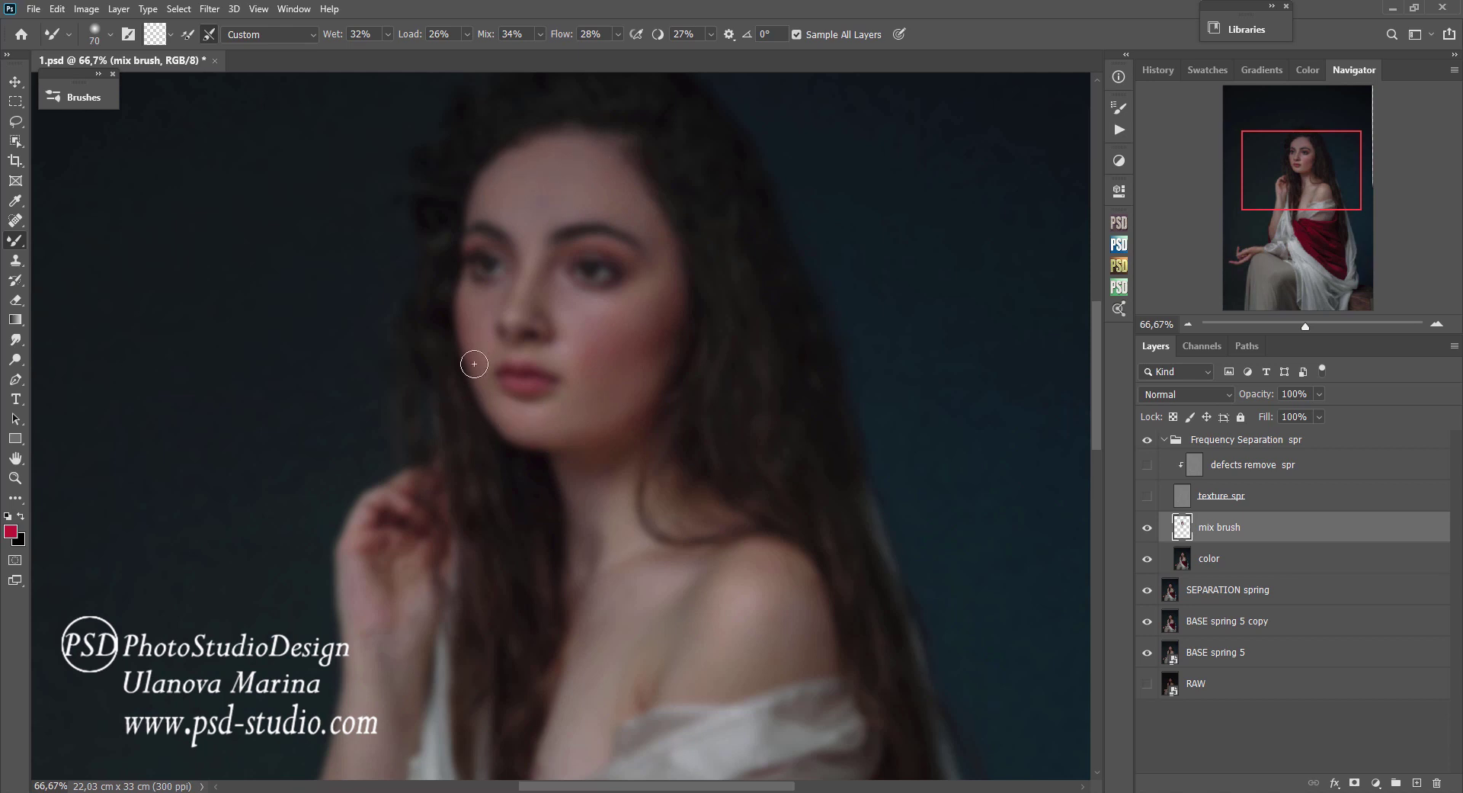
# Compare before and after with the mix brush layer, set the brush to 80, and add Layer 1.
pyautogui.press(']')
pyautogui.press(']')
pyautogui.moveTo(1147, 464); pyautogui.dragTo(1147, 496)
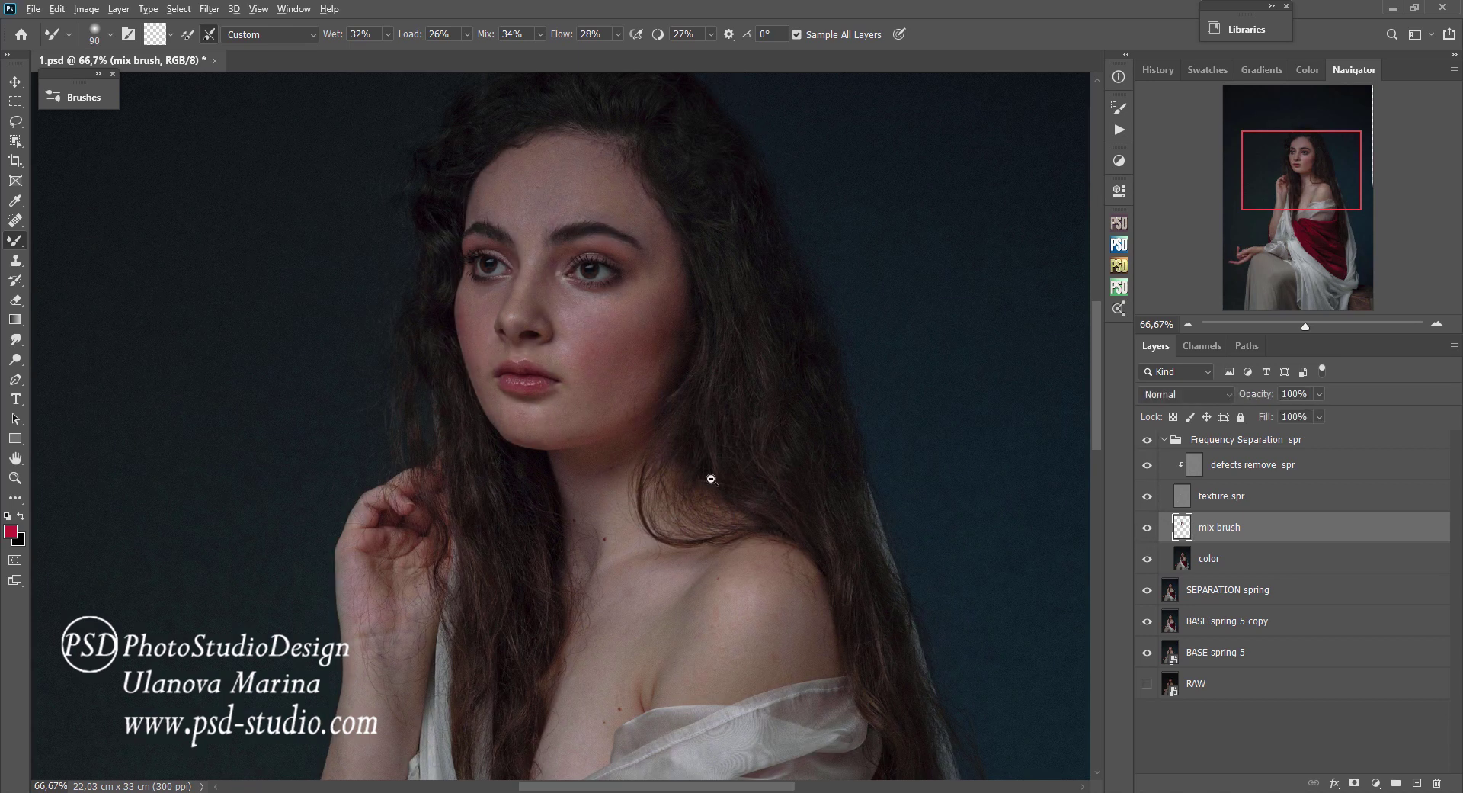
pyautogui.keyDown('ctrl'); pyautogui.keyDown('alt'); pyautogui.click(711, 479); pyautogui.keyUp('alt'); pyautogui.keyUp('ctrl')
pyautogui.keyDown('ctrl'); pyautogui.click(606, 347); pyautogui.keyUp('ctrl')
pyautogui.click(1147, 532)
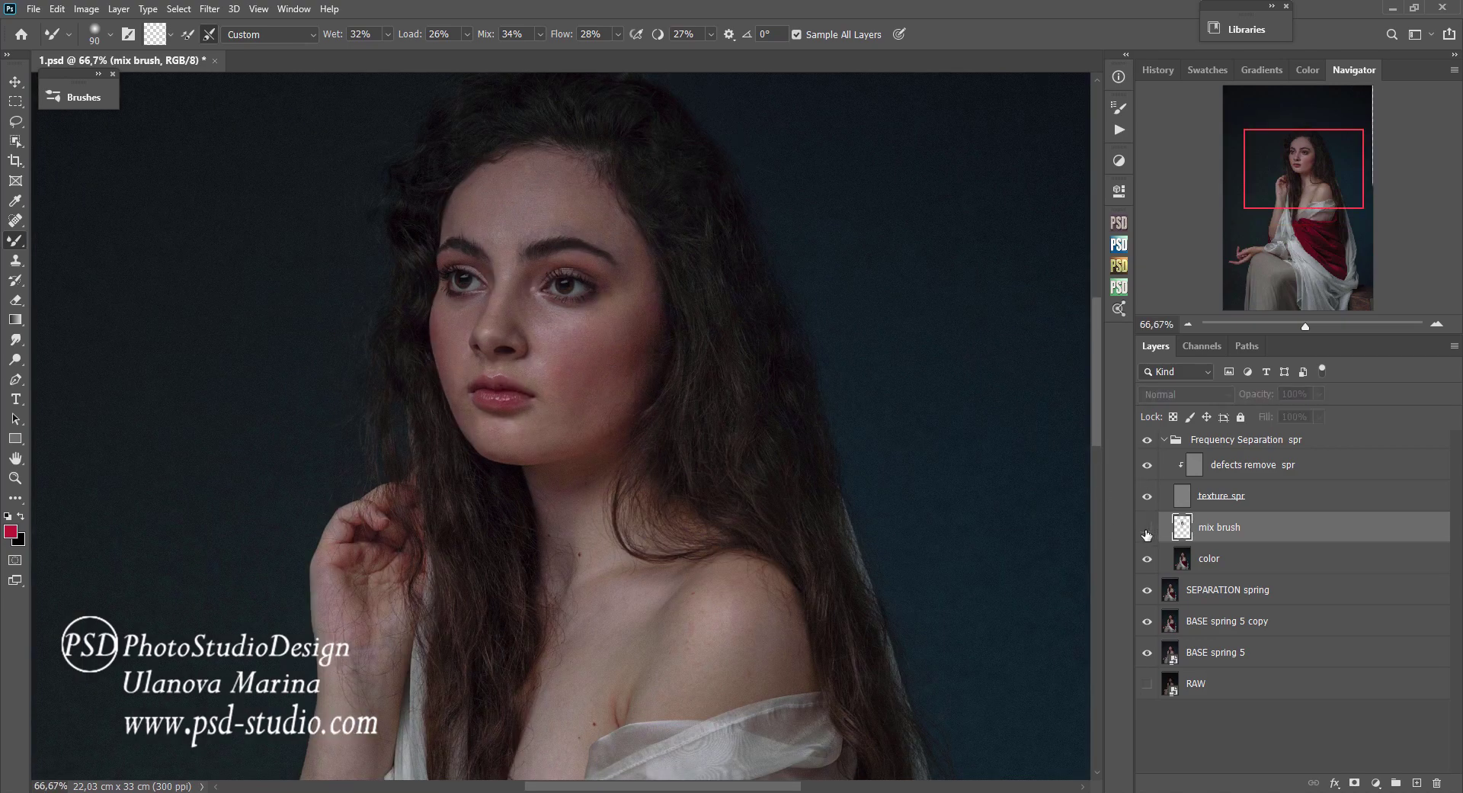
pyautogui.moveTo(1147, 496); pyautogui.dragTo(1147, 465)
pyautogui.press('[')
pyautogui.press('[')
pyautogui.press('[')
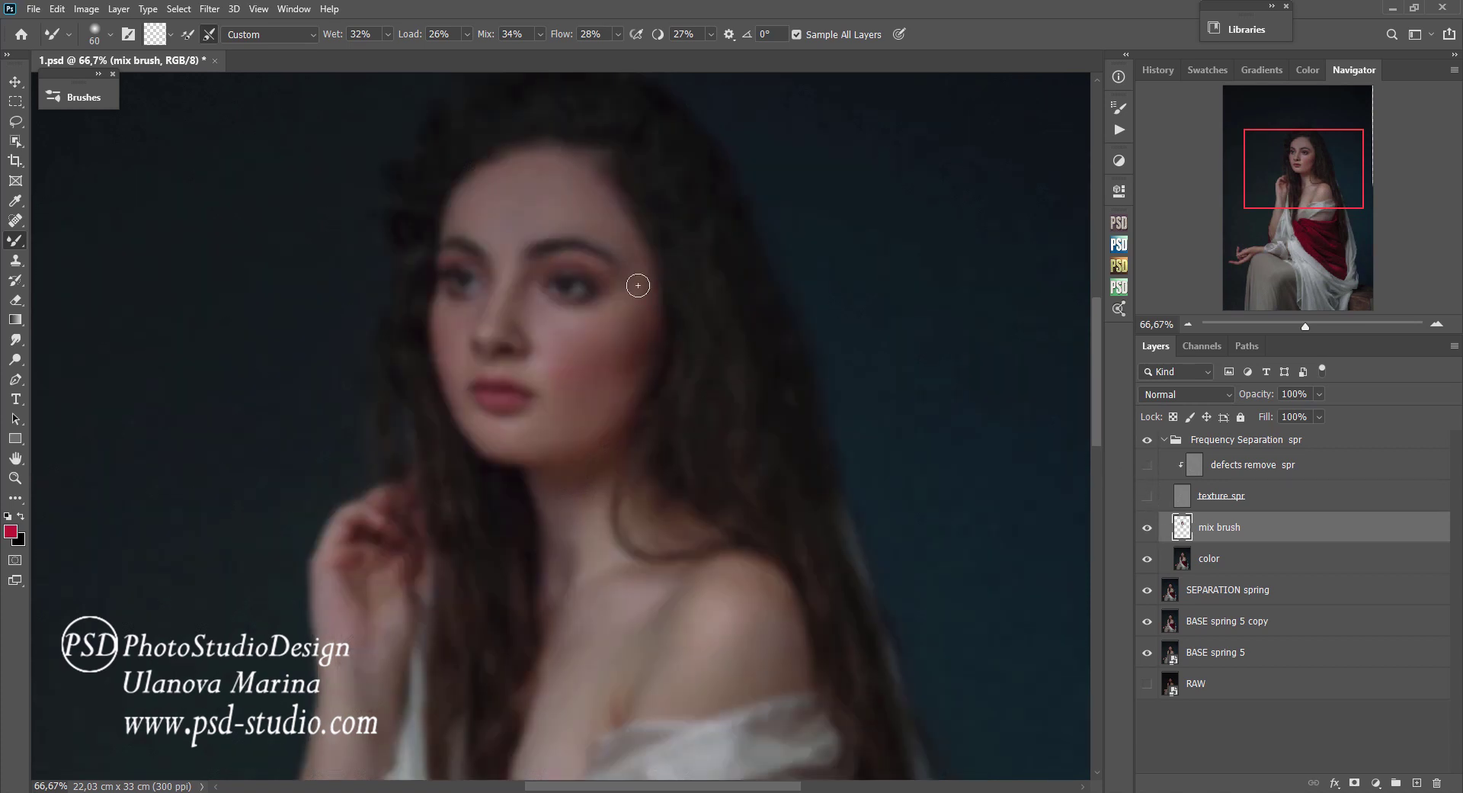
pyautogui.press(']')
pyautogui.press(']')
pyautogui.moveTo(1147, 496); pyautogui.dragTo(1147, 464)
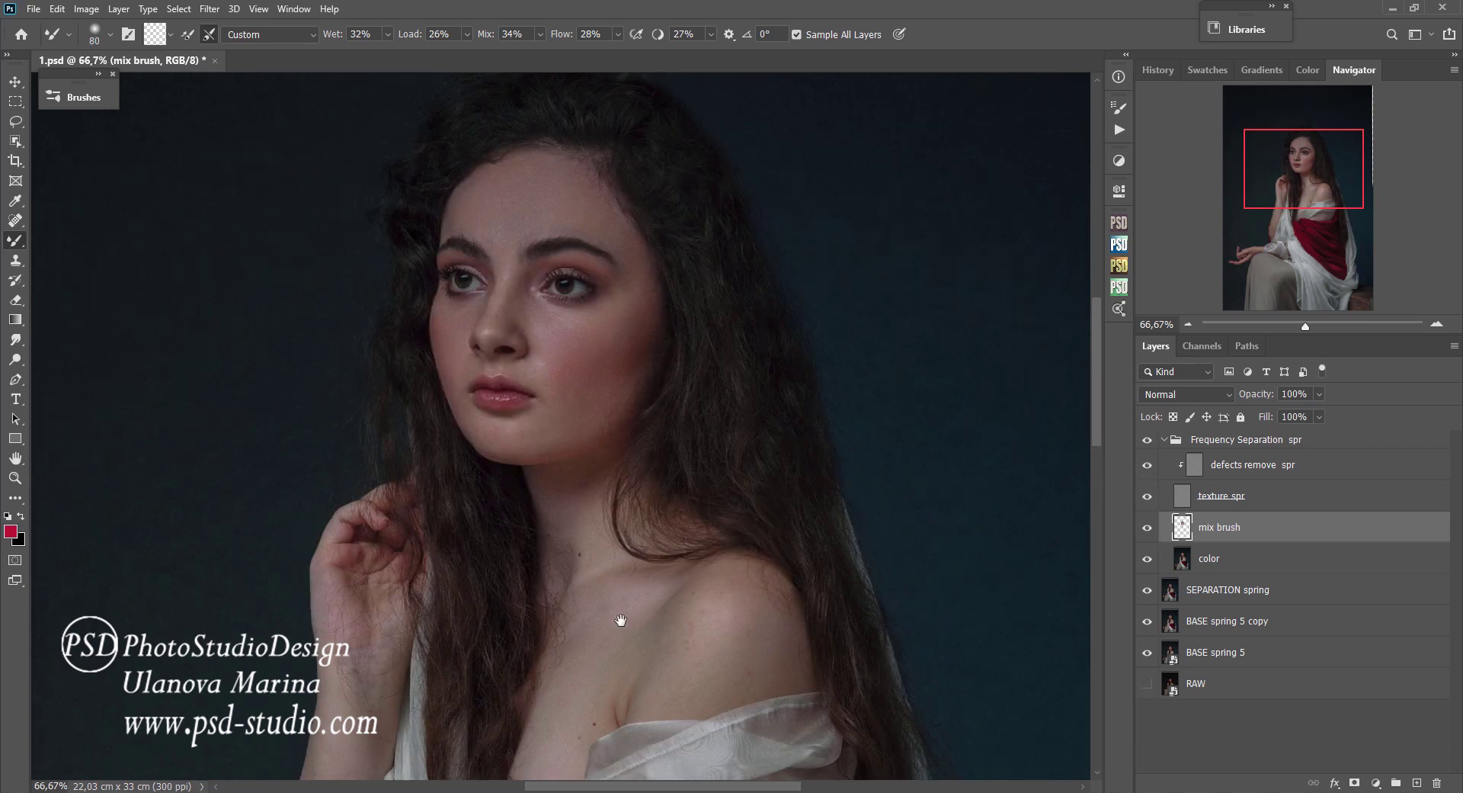
pyautogui.moveTo(621, 621); pyautogui.dragTo(666, 419)
pyautogui.click(1416, 783)
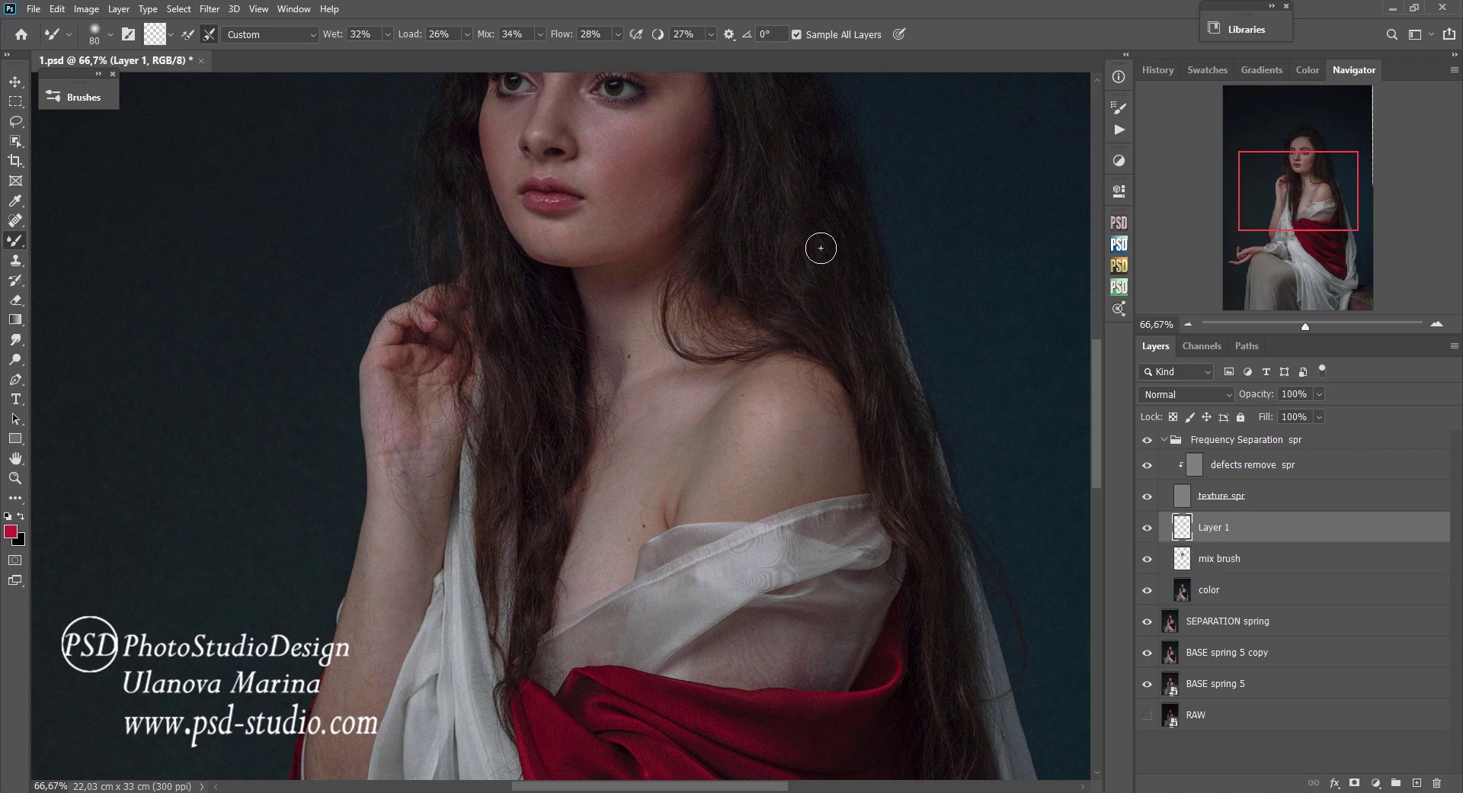
# Hide defects remove spr, size the brush to 125, and paint from the face down to the knee and hand.
pyautogui.click(1147, 464)
pyautogui.press(']')
pyautogui.press(']')
pyautogui.press(']')
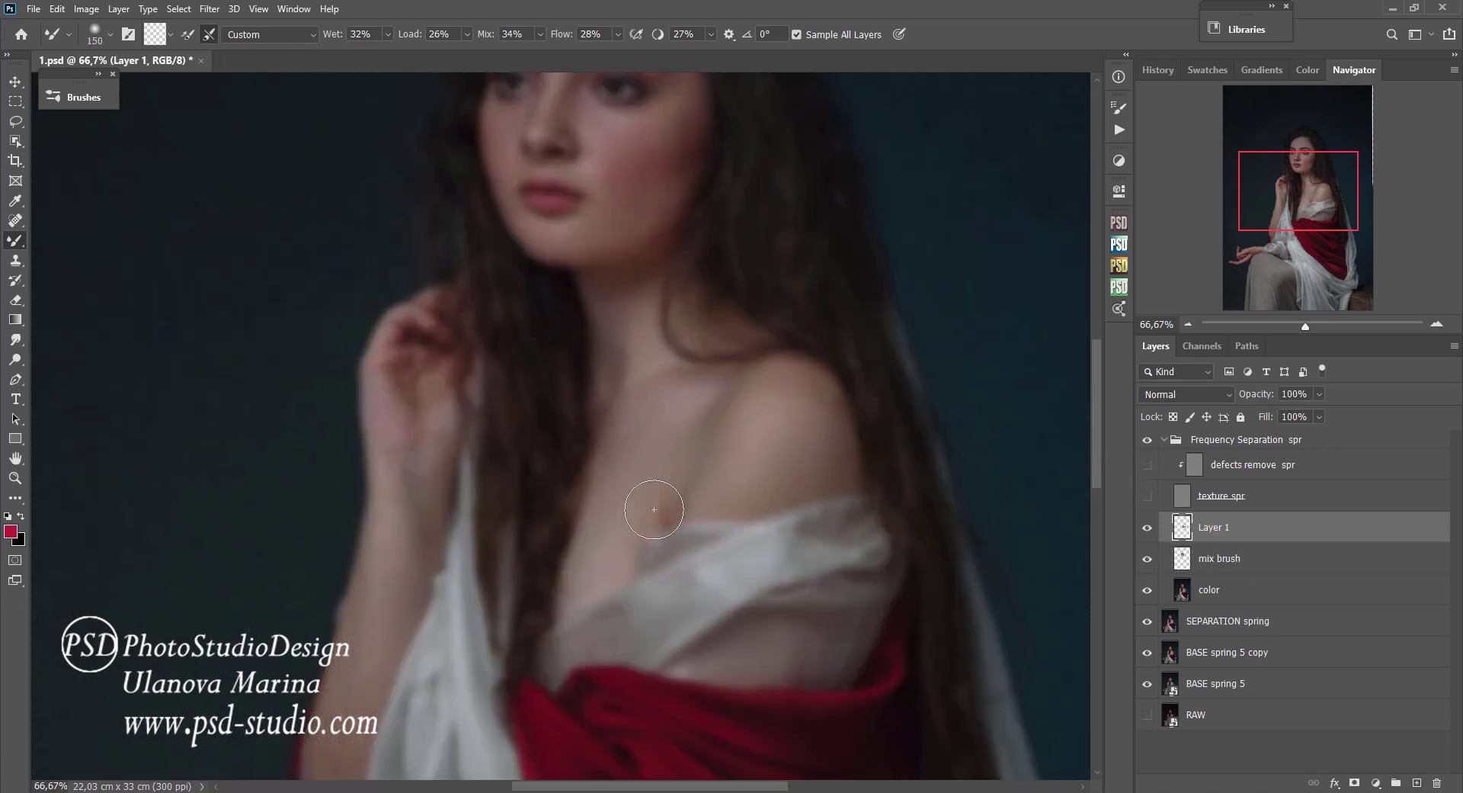
pyautogui.press('[')
pyautogui.press('[')
pyautogui.press(']')
pyautogui.scroll(-3, 358, 618)
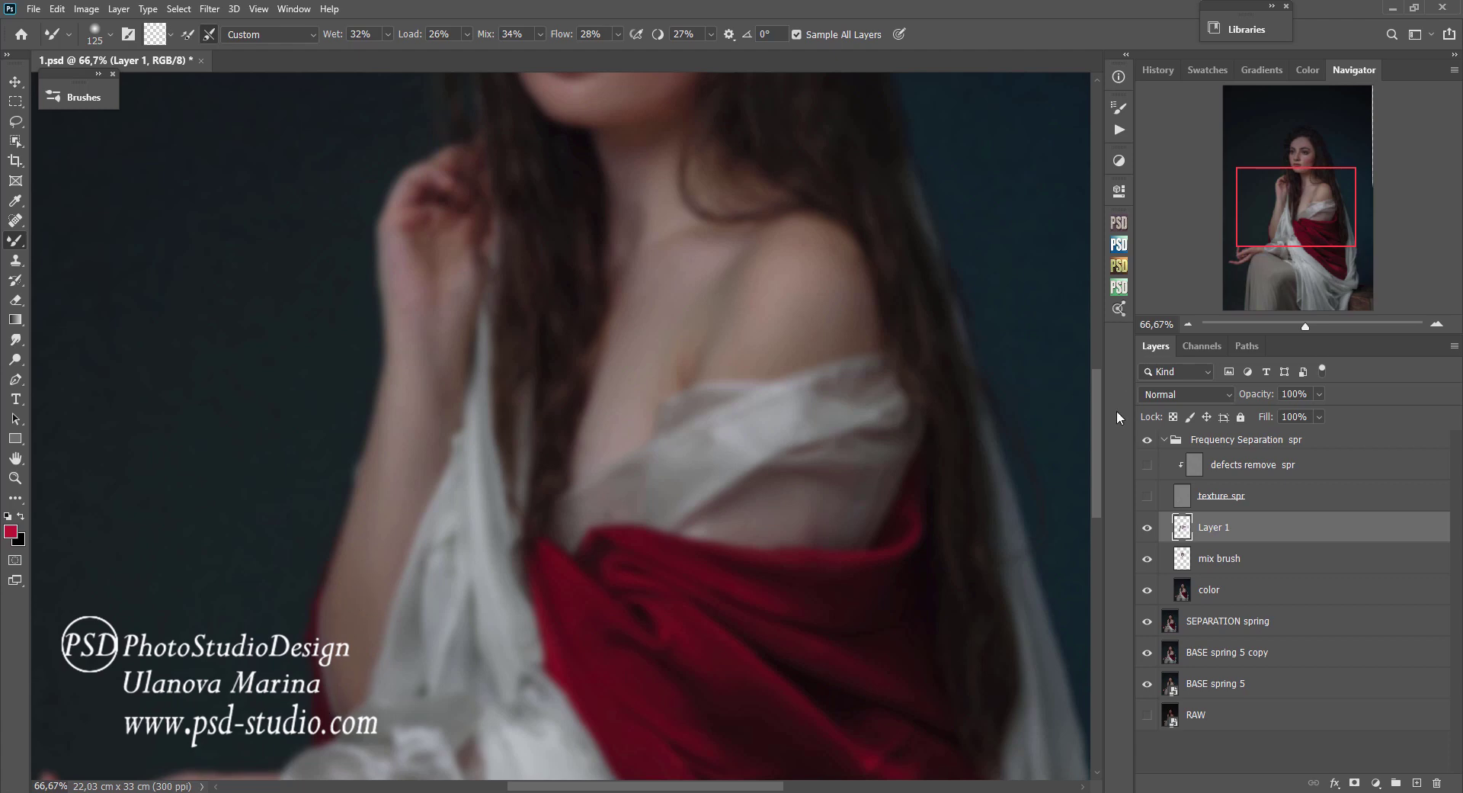
pyautogui.moveTo(755, 251); pyautogui.dragTo(652, 530)
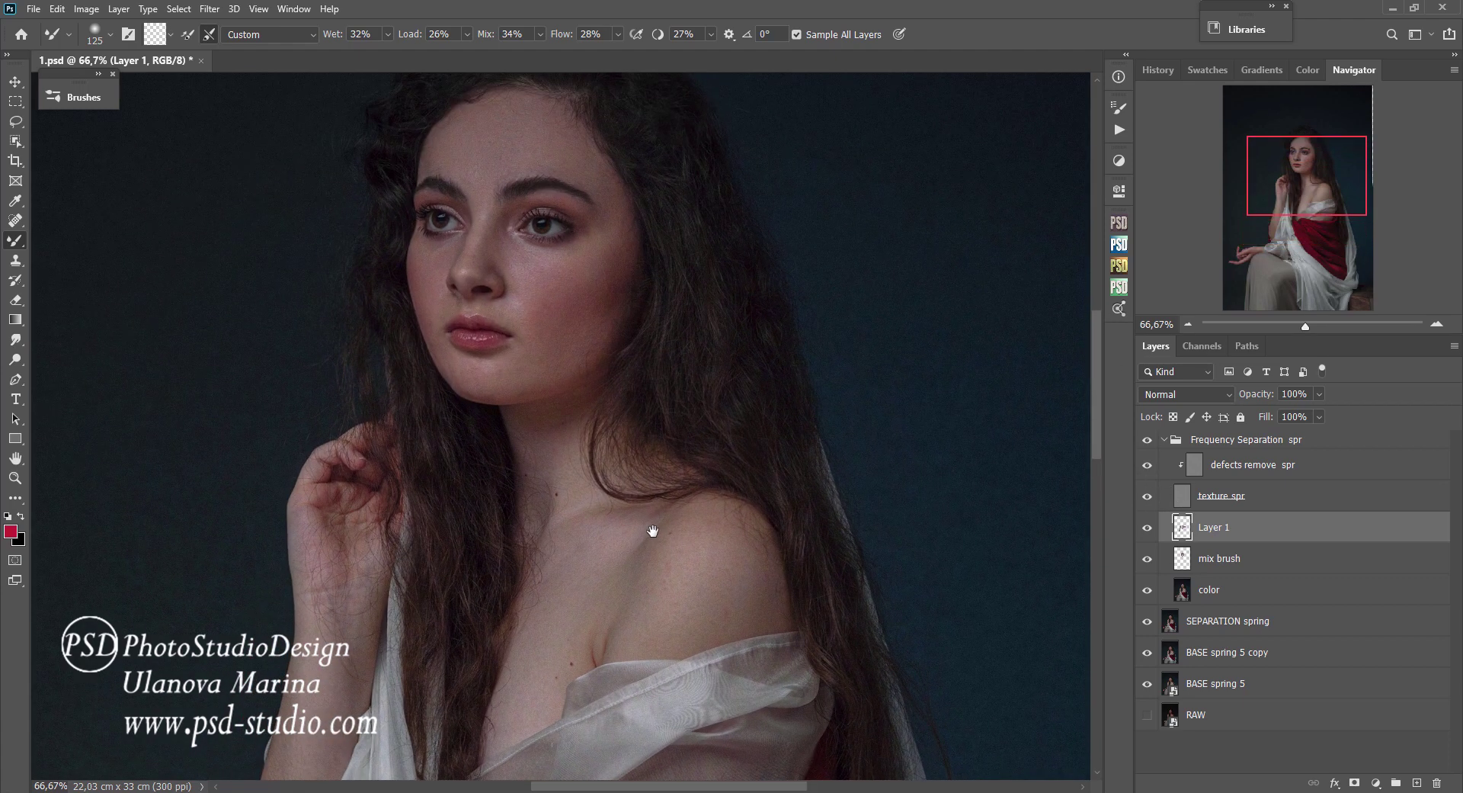
pyautogui.moveTo(746, 565); pyautogui.dragTo(759, 337)
pyautogui.moveTo(690, 686)
pyautogui.mouseDown()
pyautogui.moveTo(686, 518)
pyautogui.moveTo(738, 362)
pyautogui.moveTo(581, 610)
pyautogui.mouseUp()
# Check the smoothing by toggling texture spr and defects remove spr, with an 80 brush, zoomed to 50%.
pyautogui.click(1147, 464)
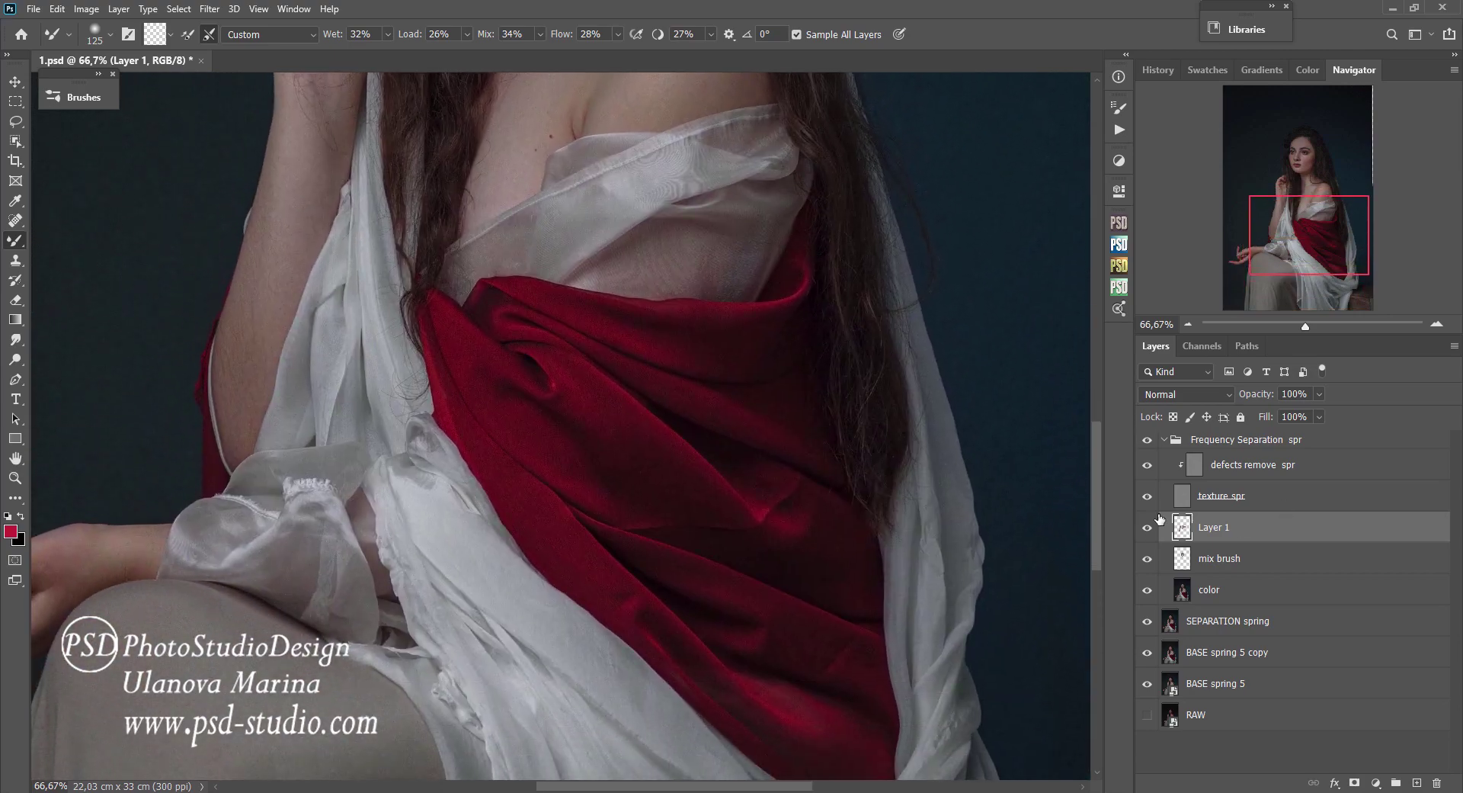
pyautogui.click(1147, 495)
pyautogui.press('[')
pyautogui.press('[')
pyautogui.press('[')
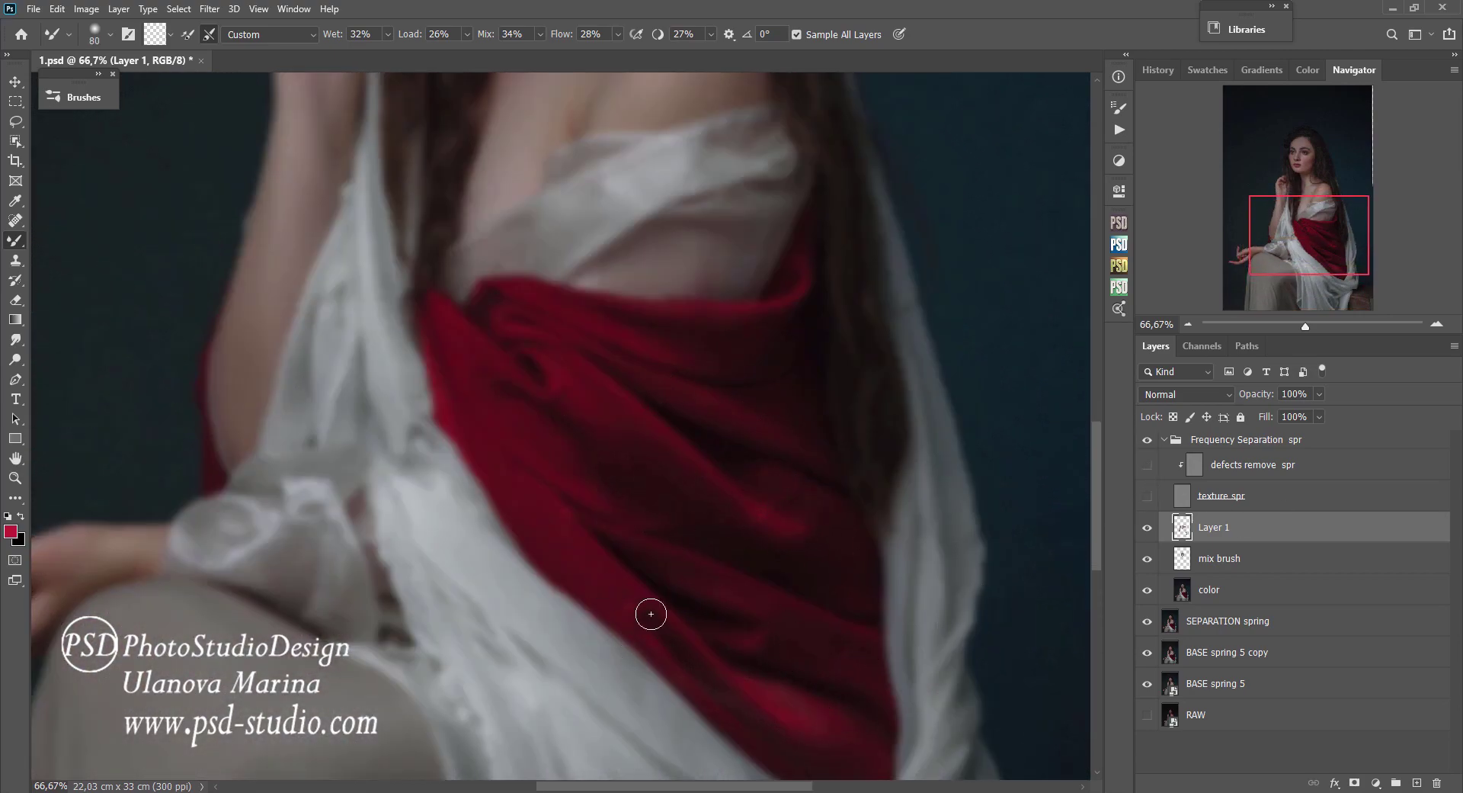
pyautogui.click(1147, 464)
pyautogui.click(1147, 495)
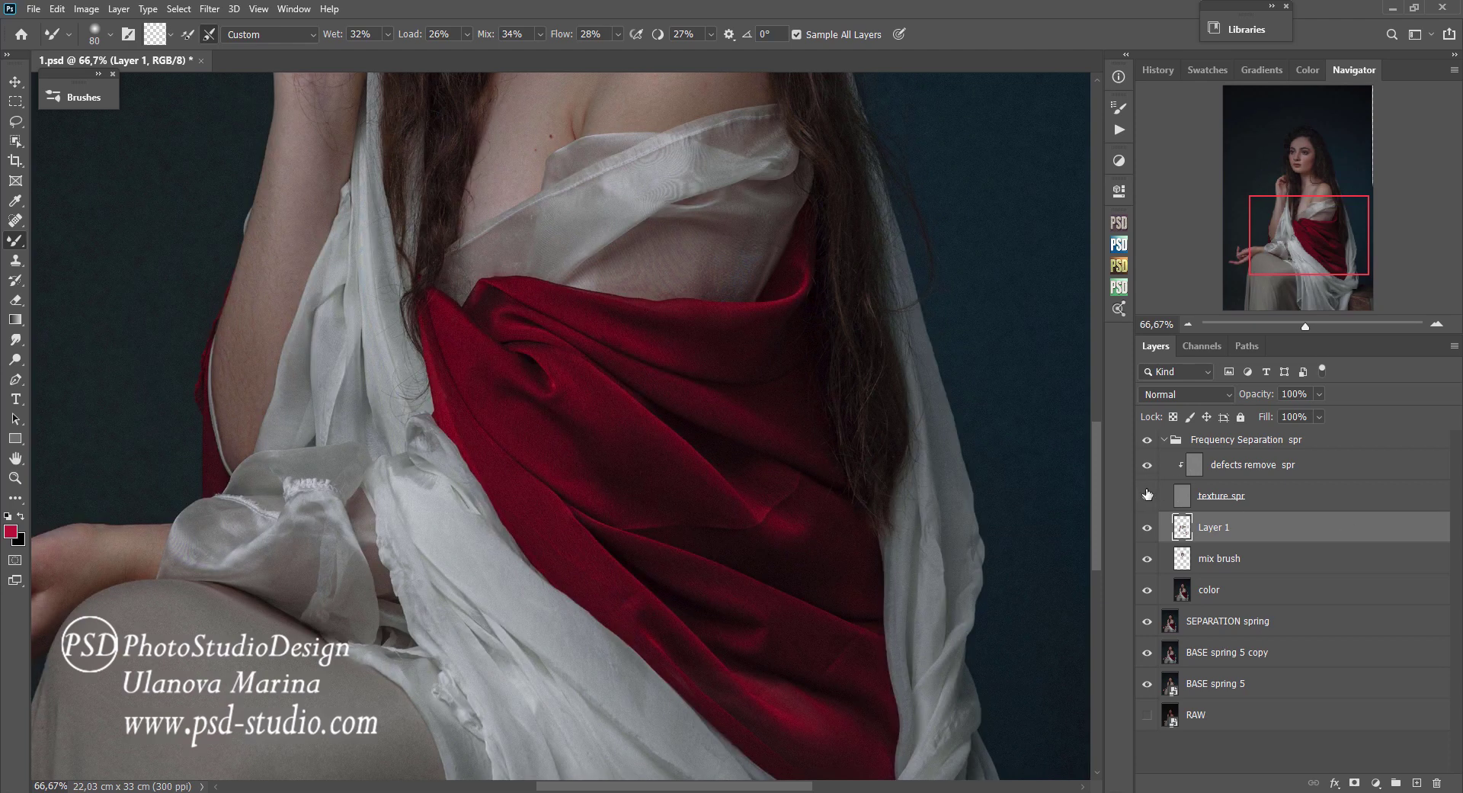
pyautogui.click(1146, 494)
pyautogui.click(1147, 495)
pyautogui.scroll(5, 741, 513)
pyautogui.hotkey('ctrl', '-')
pyautogui.click(1147, 464)
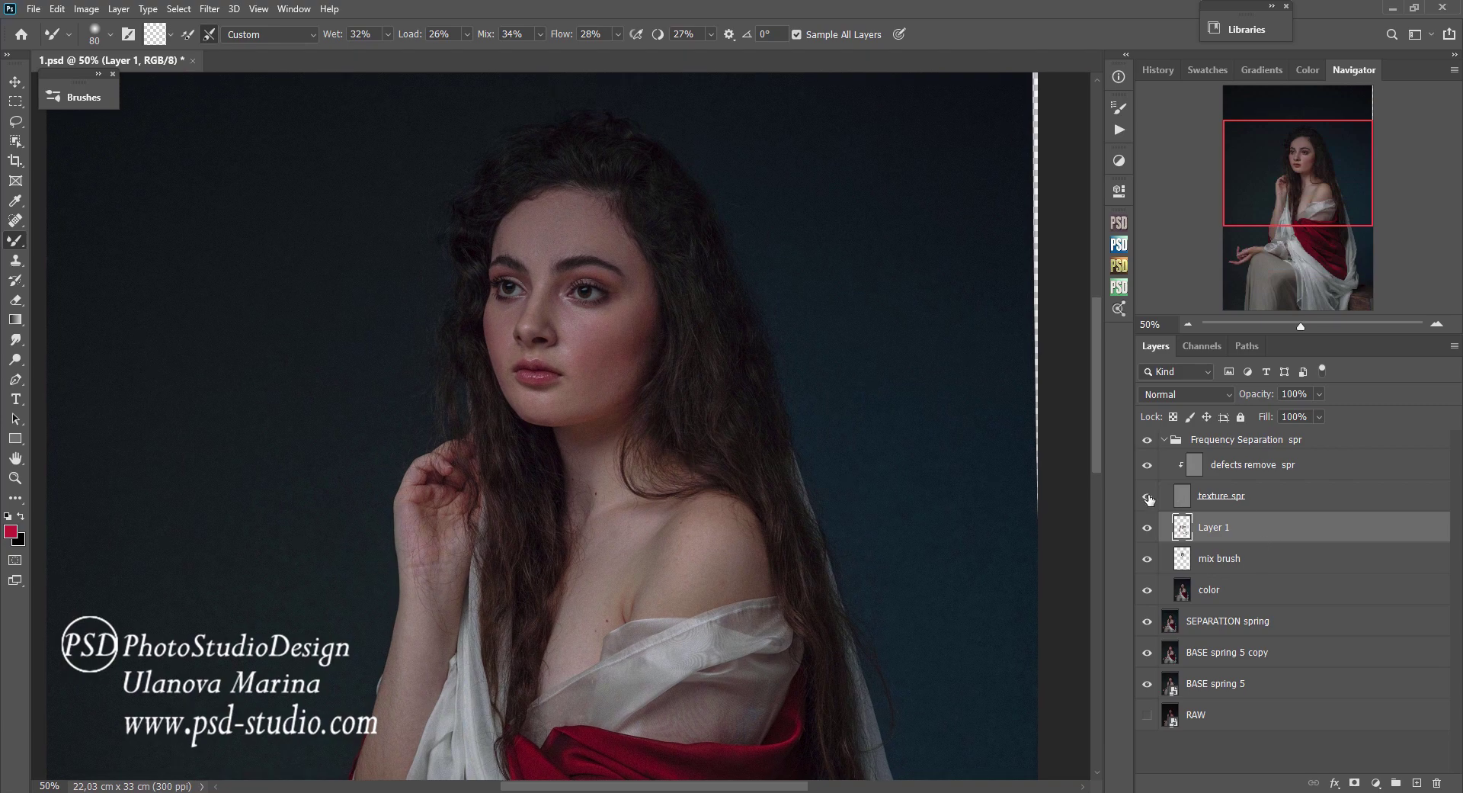
pyautogui.click(1147, 496)
# Add Layer 2, size the brush to 125, show defects remove spr, and zoom out to the full portrait.
pyautogui.click(1417, 783)
pyautogui.press(']')
pyautogui.press(']')
pyautogui.press(']')
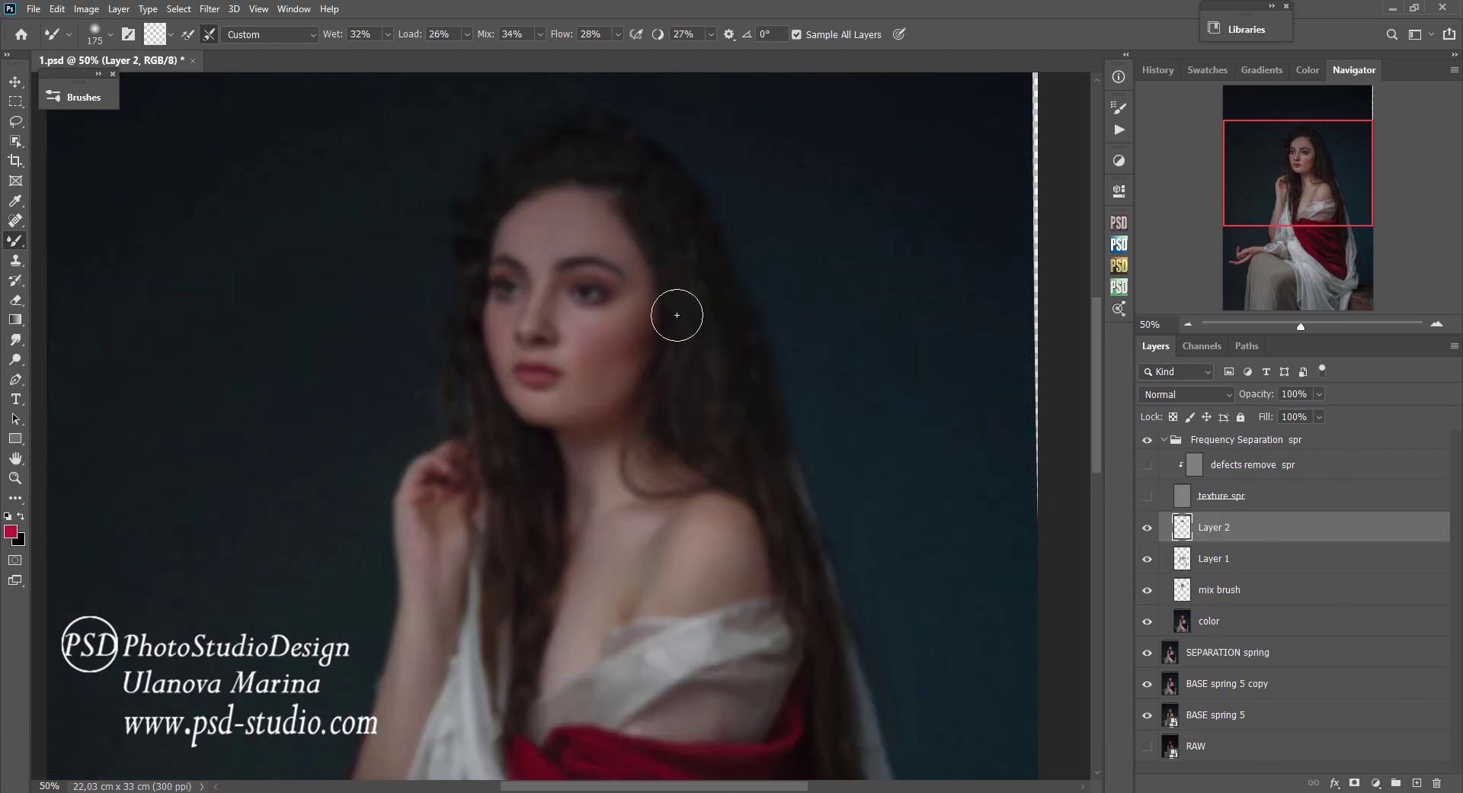
pyautogui.press('[')
pyautogui.press('[')
pyautogui.scroll(-5, 794, 415)
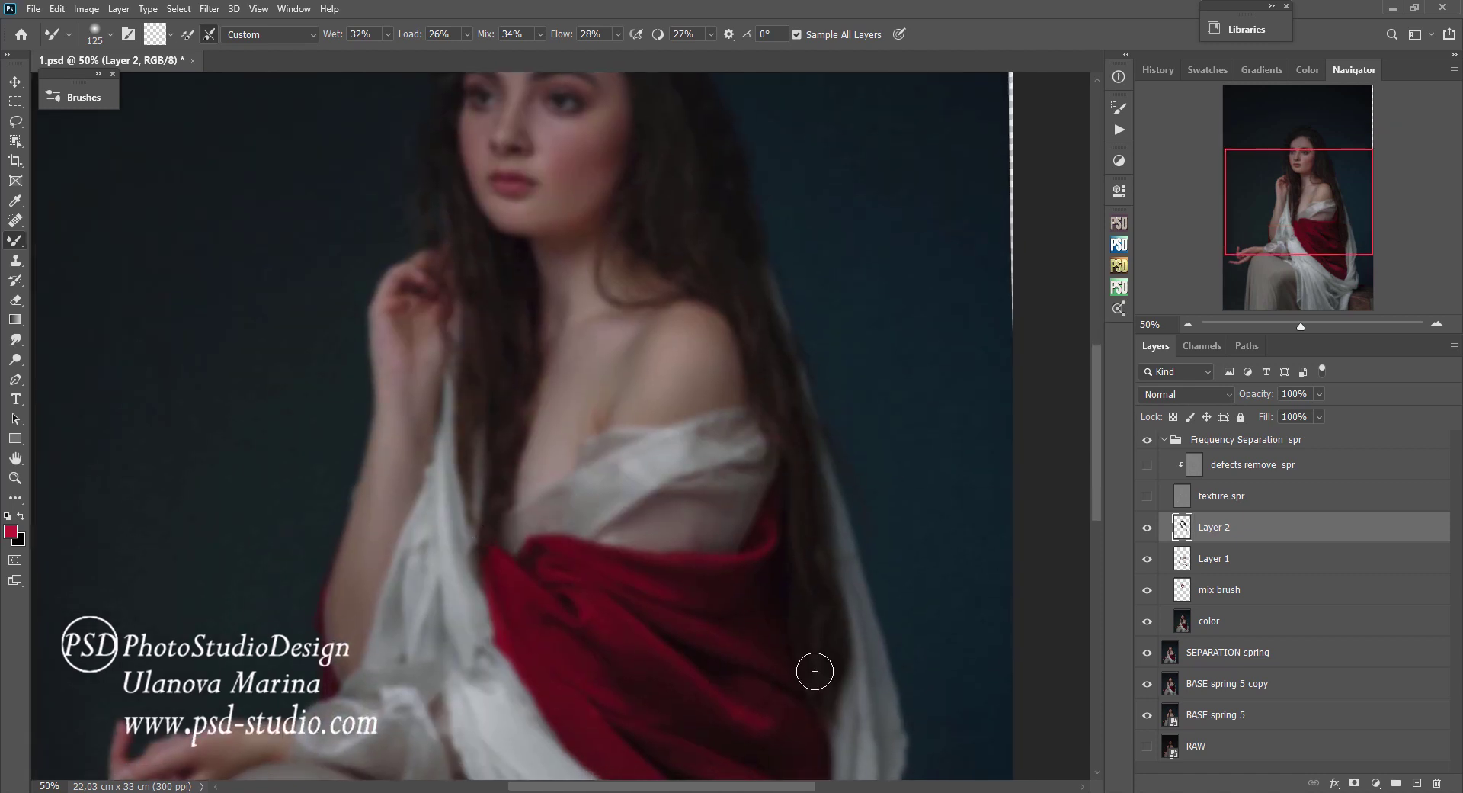
pyautogui.click(1147, 467)
pyautogui.scroll(2, 695, 522)
pyautogui.scroll(3, 872, 556)
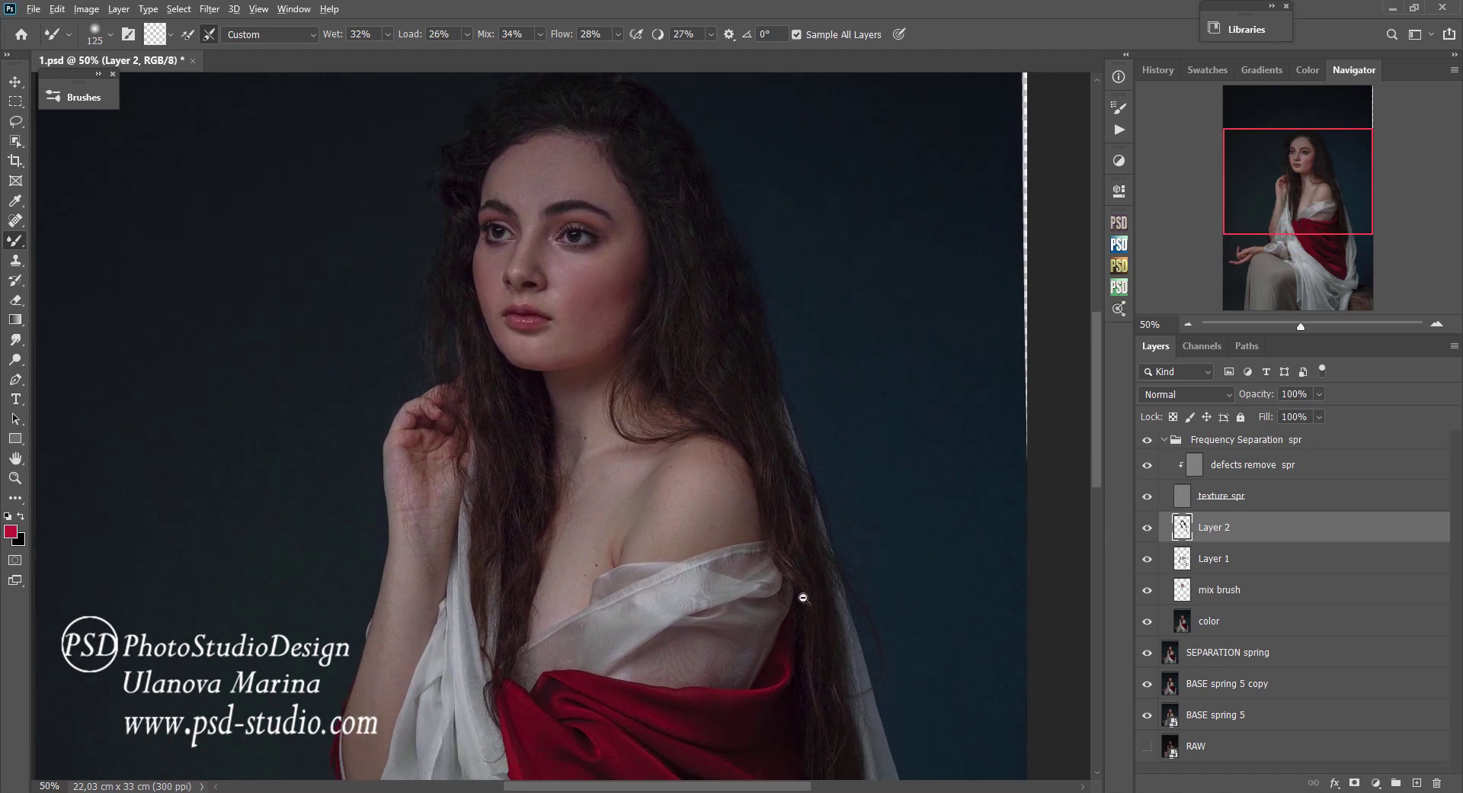
pyautogui.hotkey('ctrl', '-')
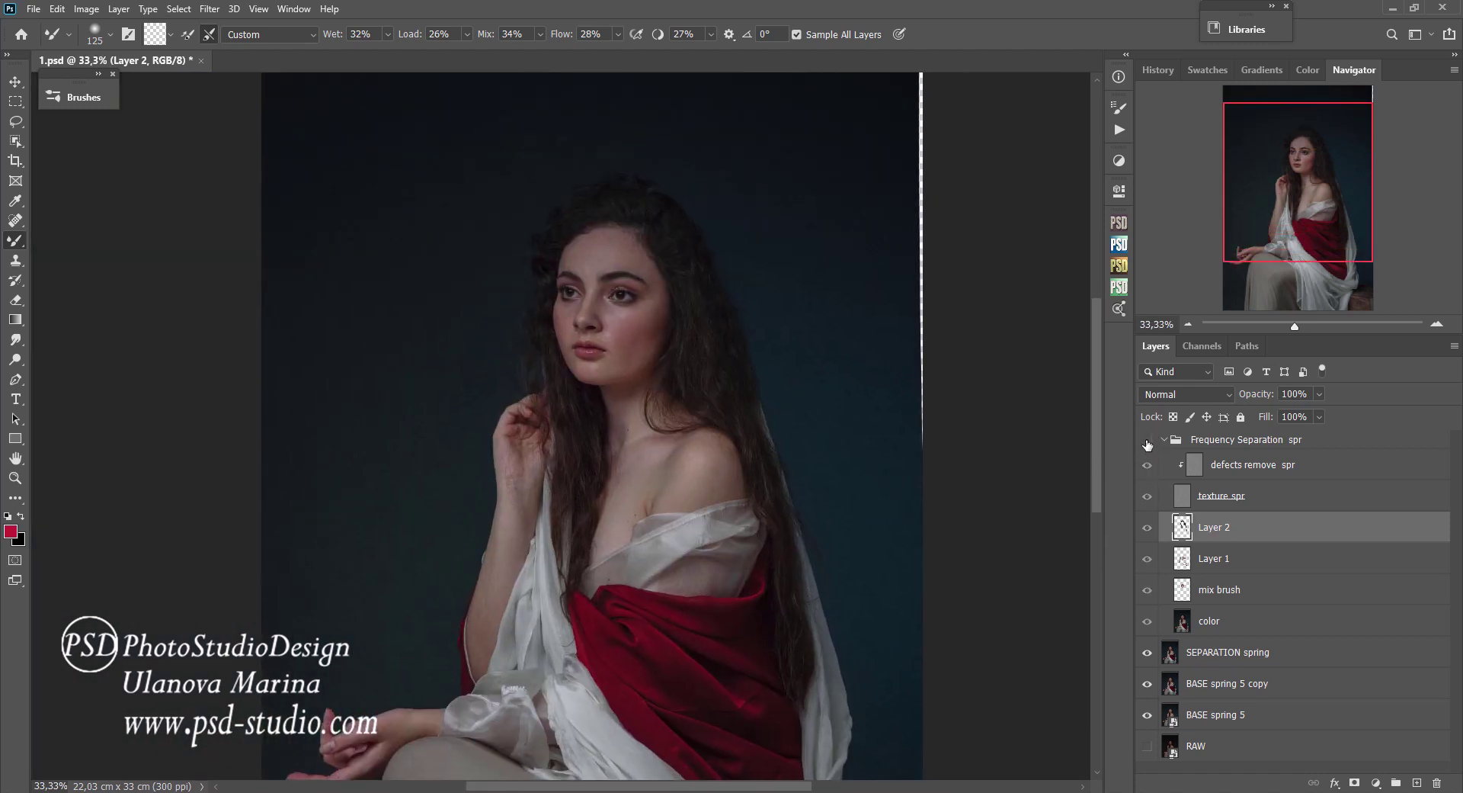
pyautogui.press('v')
pyautogui.scroll(-2, 696, 268)
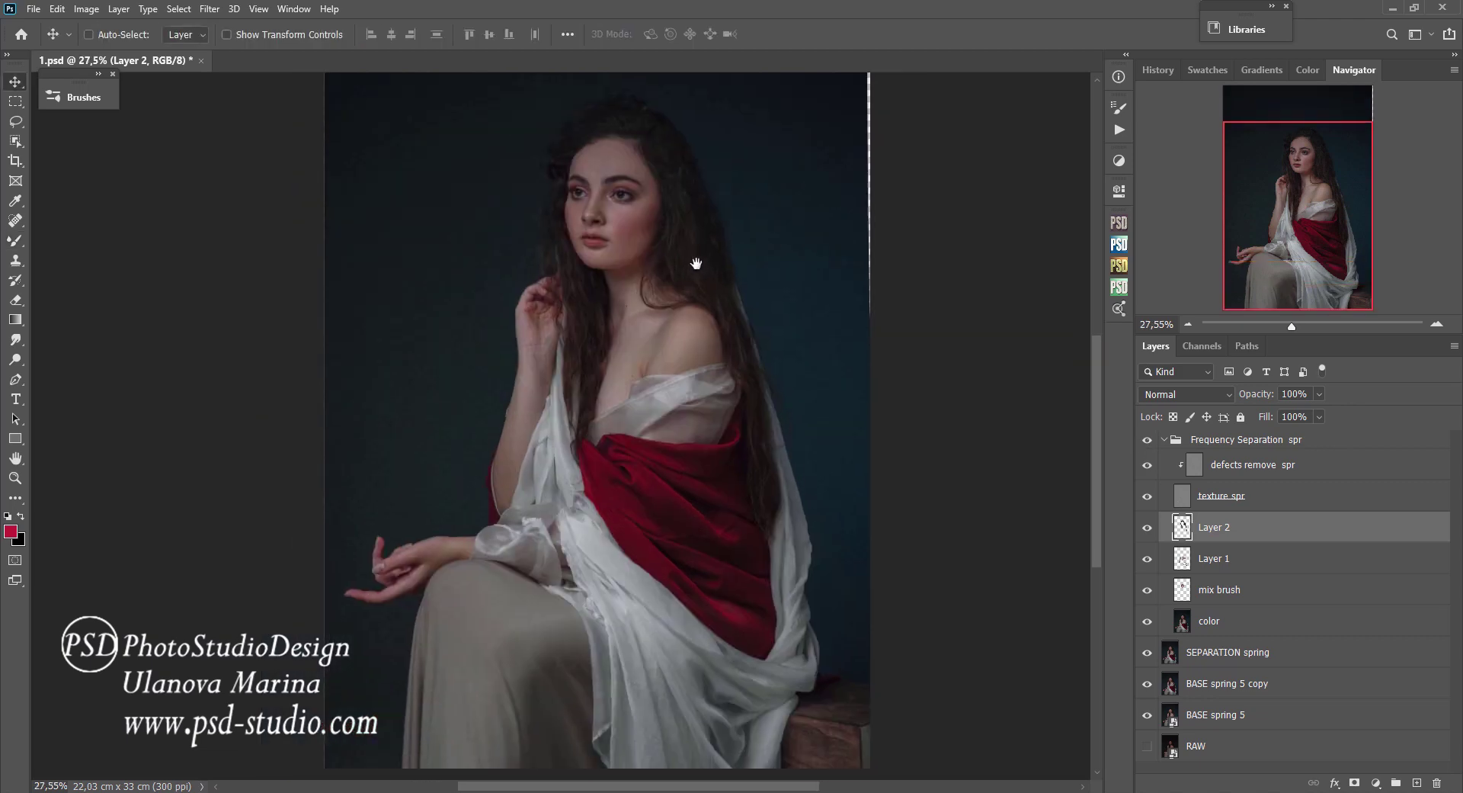
pyautogui.scroll(2, 564, 488)
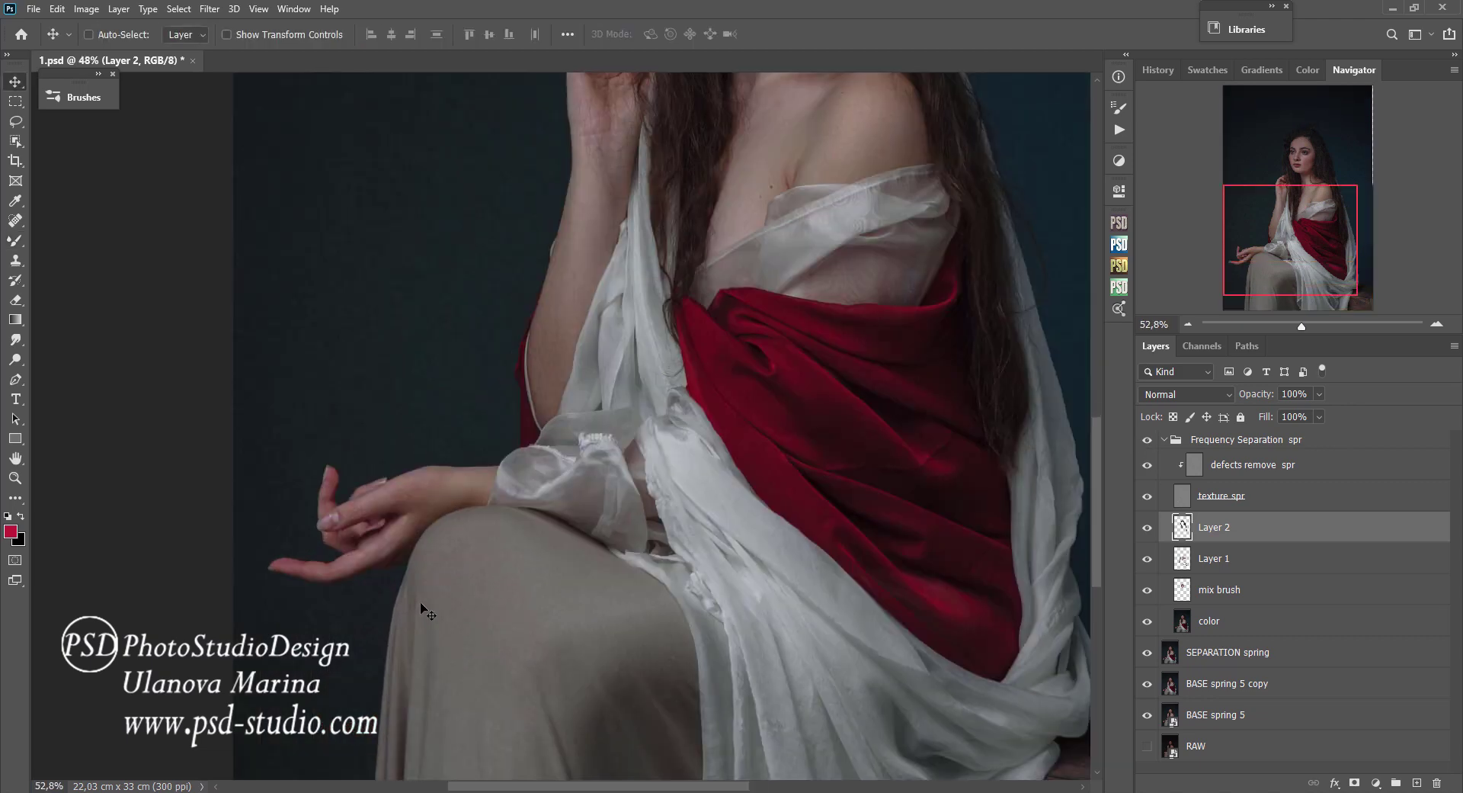
pyautogui.scroll(3, 817, 474)
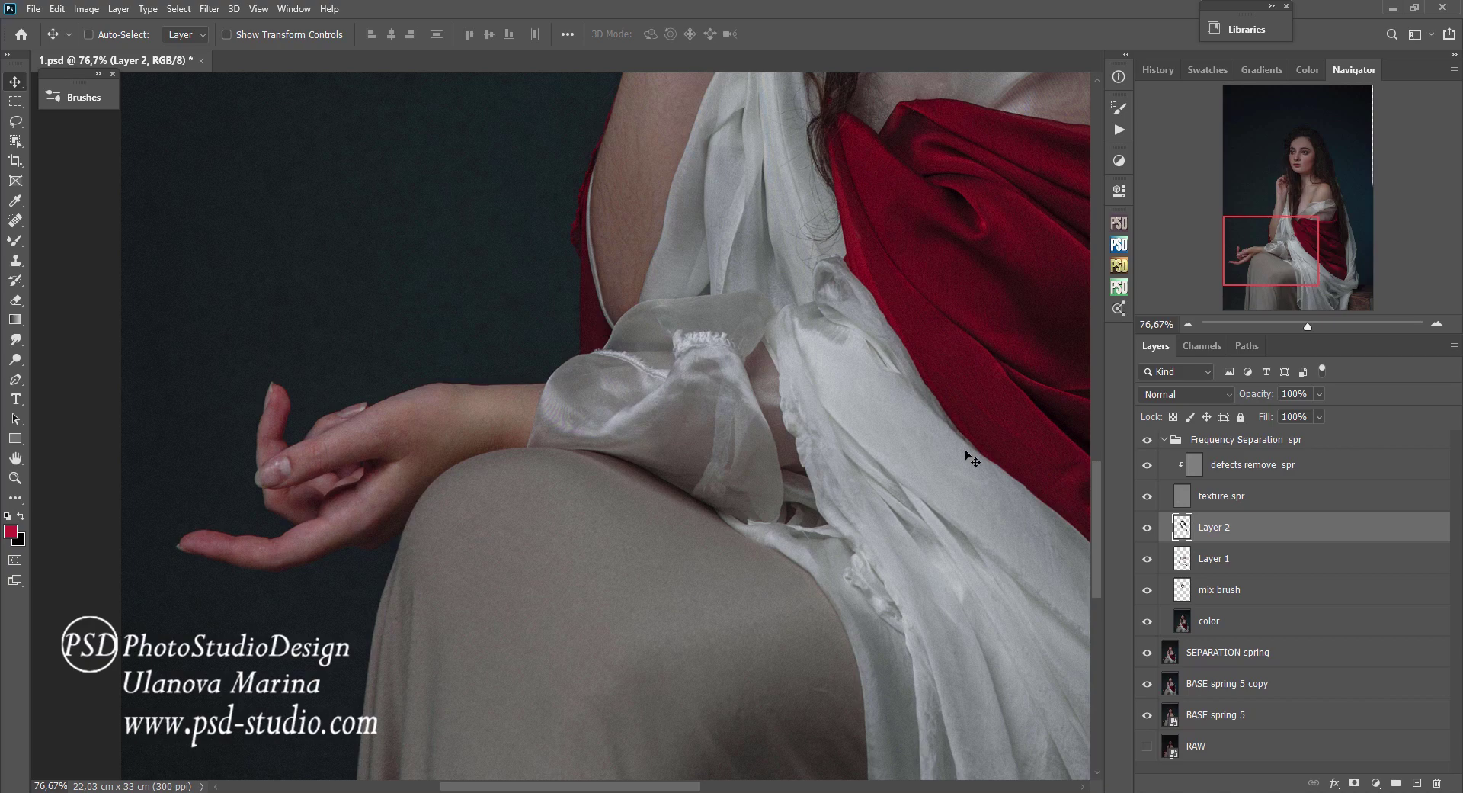
# Hide the texture layers, retouch on Layer 1 with a 50–80 brush at 33.33%, then collapse Frequency Separation spr.
pyautogui.click(1147, 495)
pyautogui.click(1214, 559)
pyautogui.press('b')
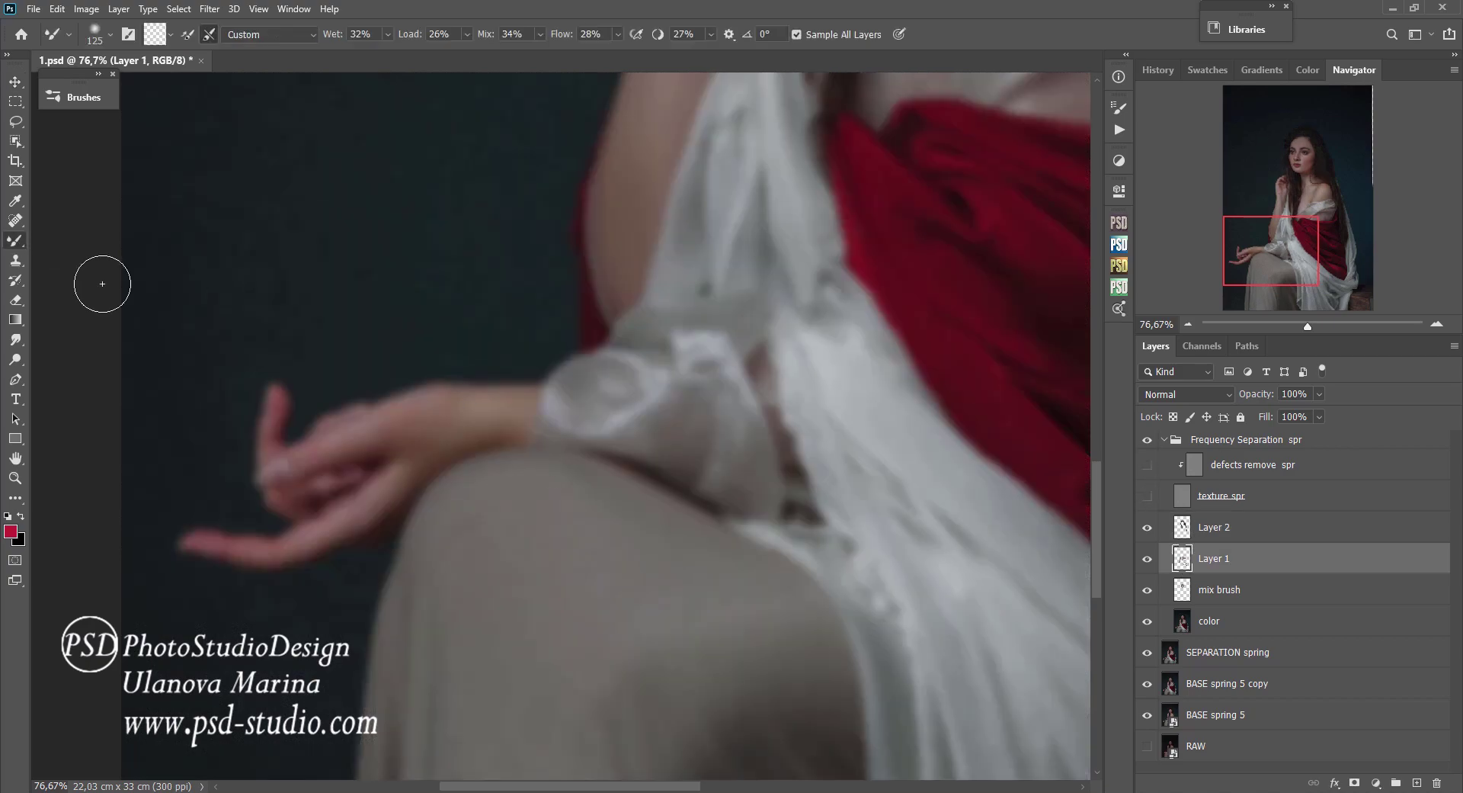
pyautogui.press('[')
pyautogui.press('[')
pyautogui.press('[')
pyautogui.press(']')
pyautogui.press(']')
pyautogui.press(']')
pyautogui.press('[')
pyautogui.press('[')
pyautogui.press('[')
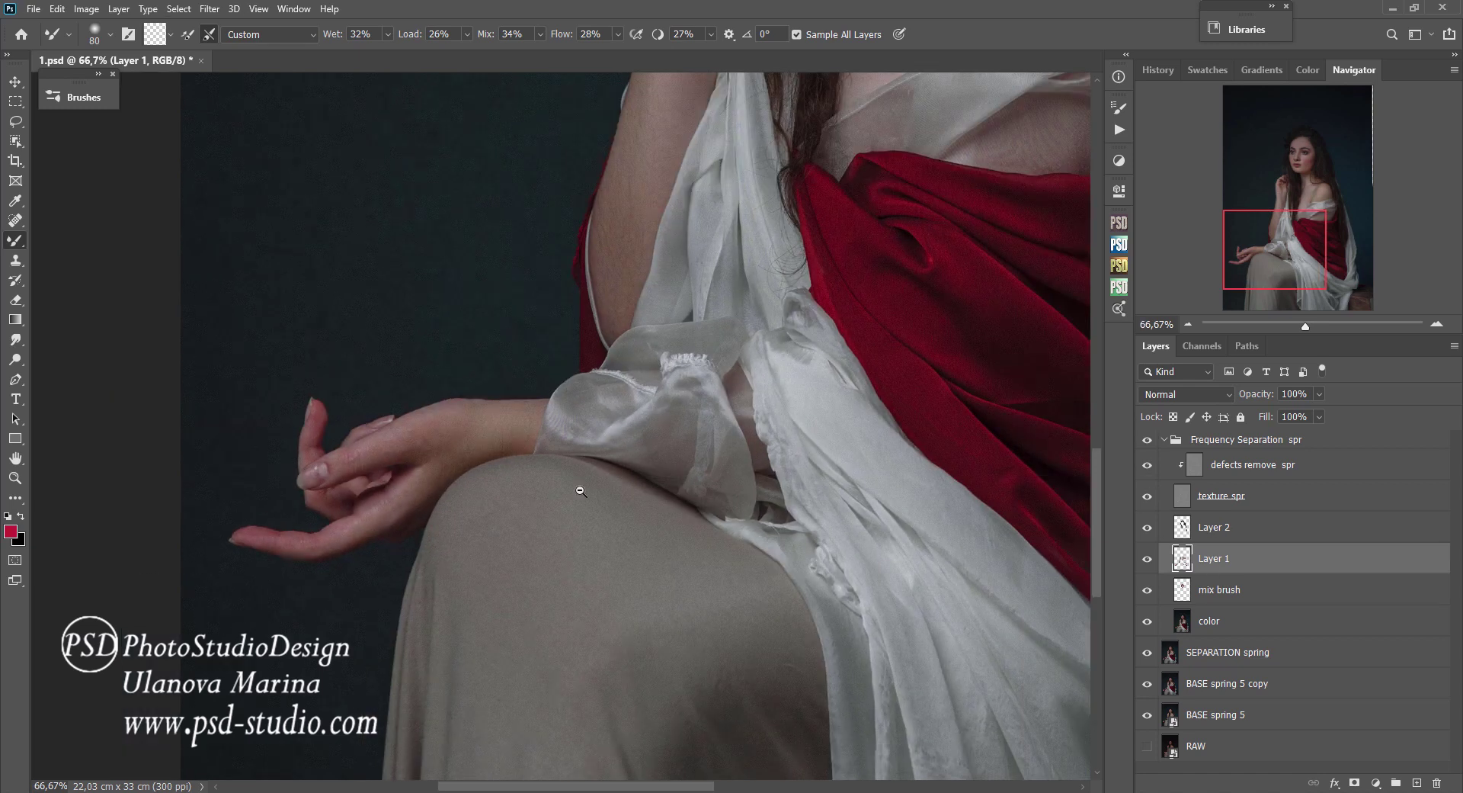
pyautogui.hotkey('ctrl', '-')
pyautogui.hotkey('ctrl', '-')
pyautogui.hotkey('ctrl', '-')
pyautogui.click(1164, 439)
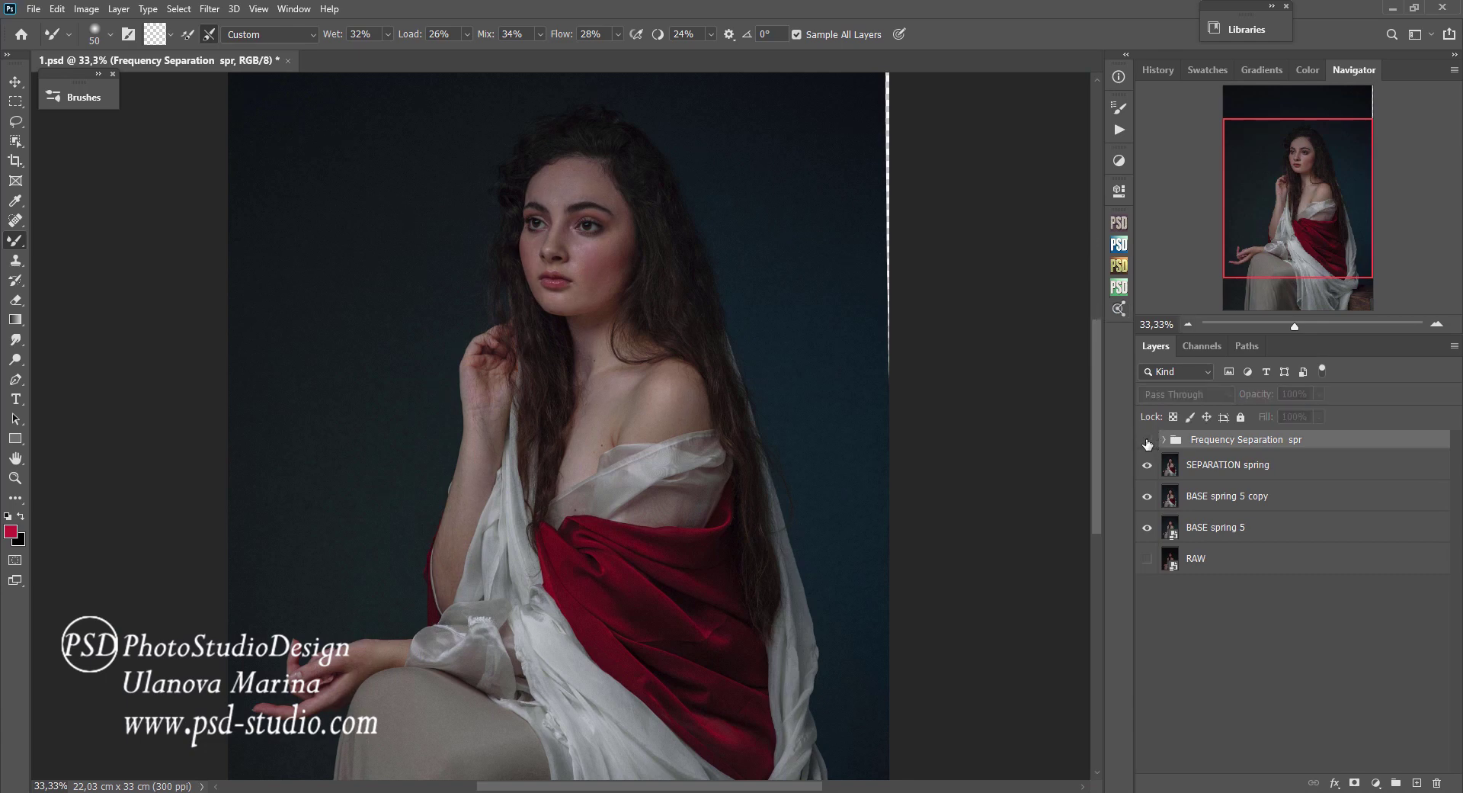
# Show the Frequency Separation spr group again, expand it, and lower the mix brush opacity to 86%.
pyautogui.click(1147, 442)
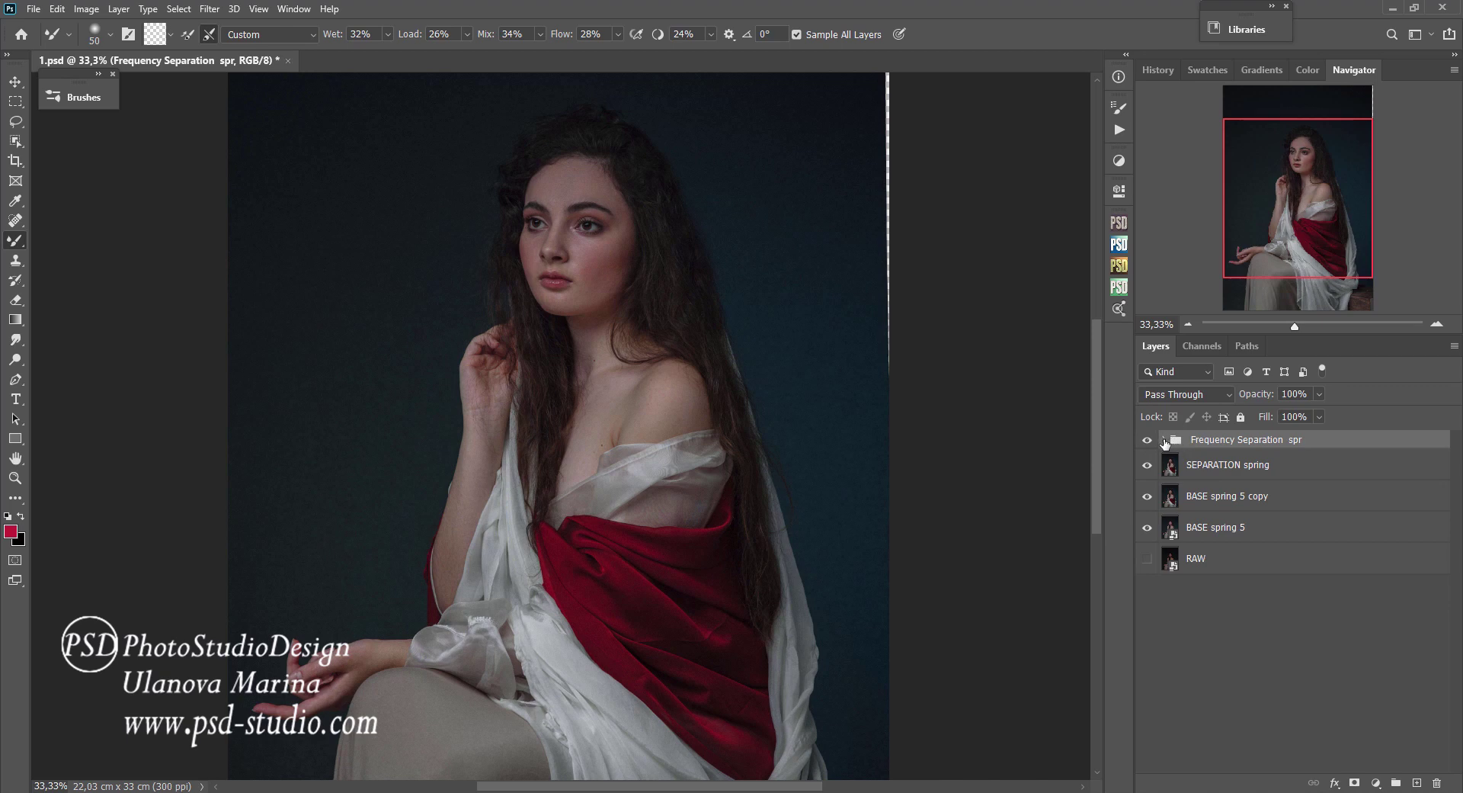
pyautogui.click(1164, 440)
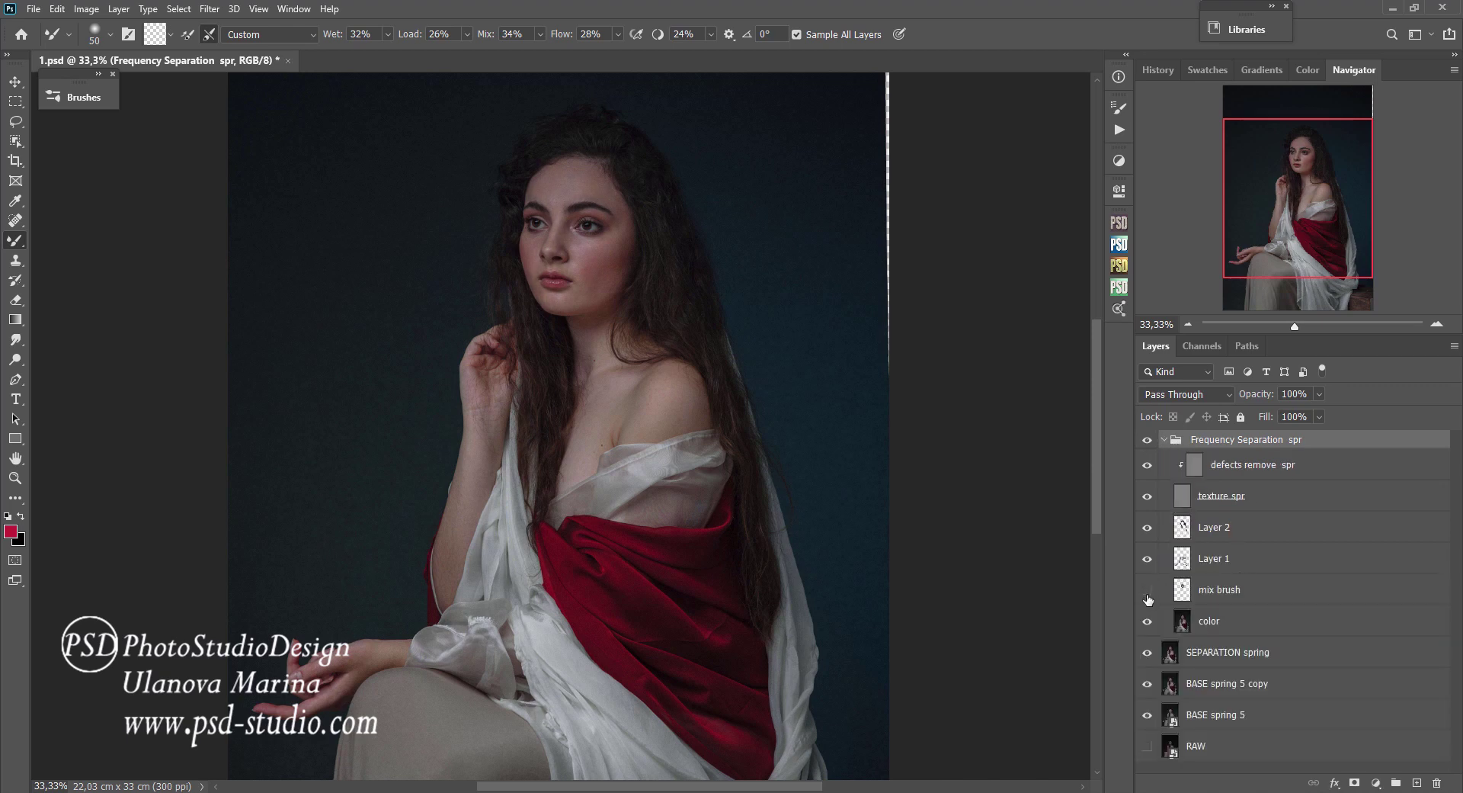
pyautogui.click(1215, 598)
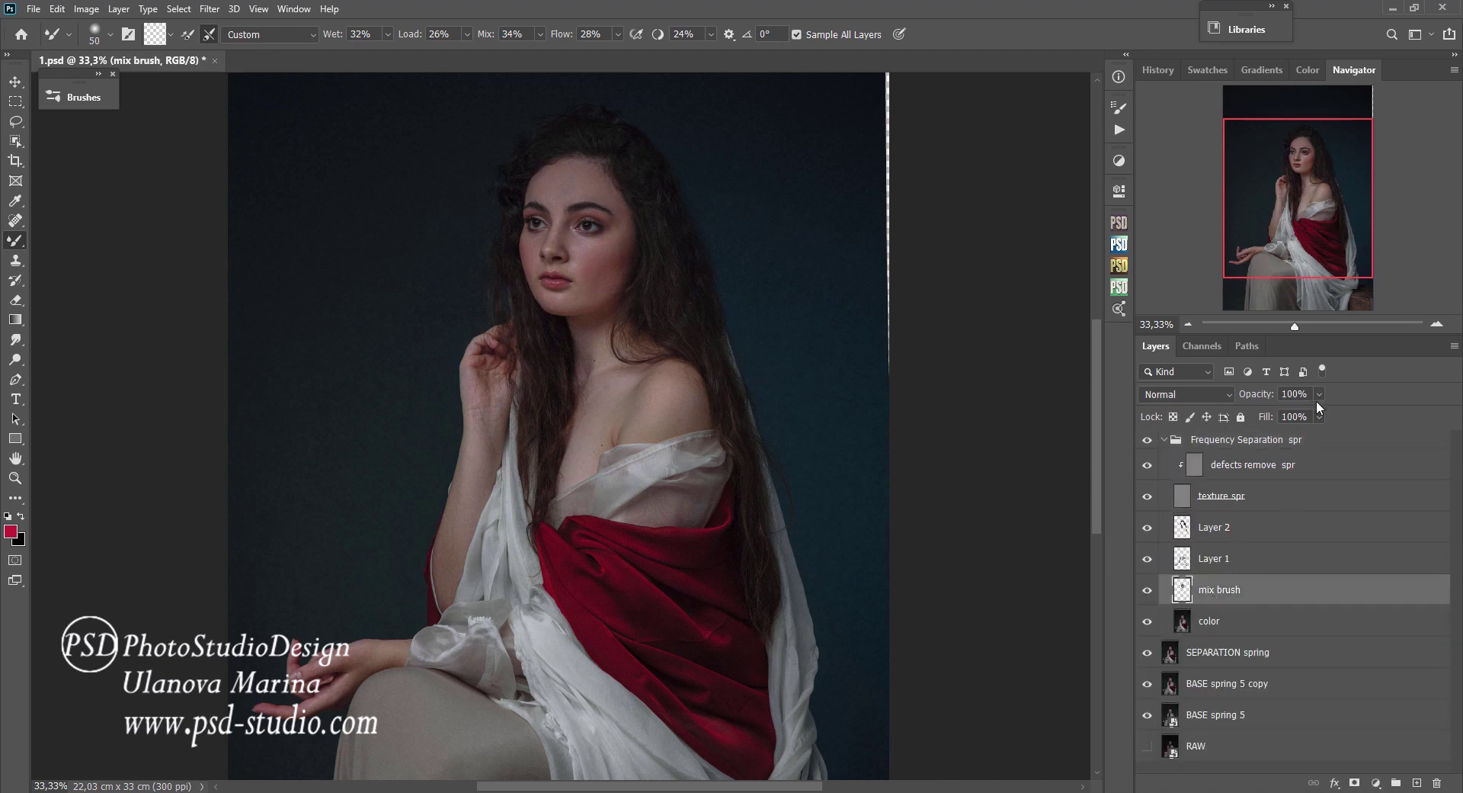
pyautogui.click(1318, 394)
pyautogui.moveTo(1321, 412); pyautogui.dragTo(1300, 416)
# Collapse Frequency Separation spr and add a Soft Light layer via the SPRING-SUMMER PAINT action set.
pyautogui.click(1164, 440)
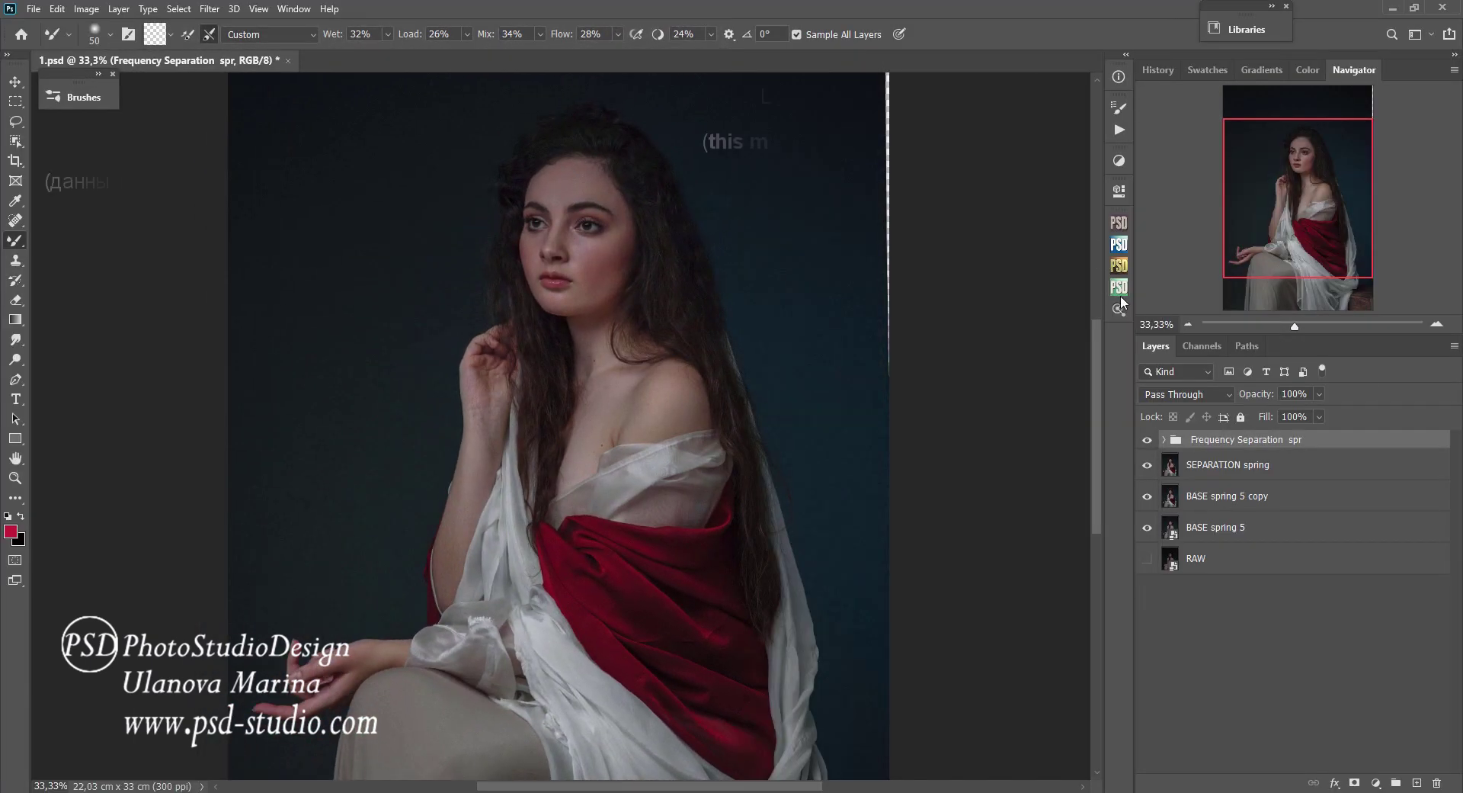
pyautogui.click(1114, 288)
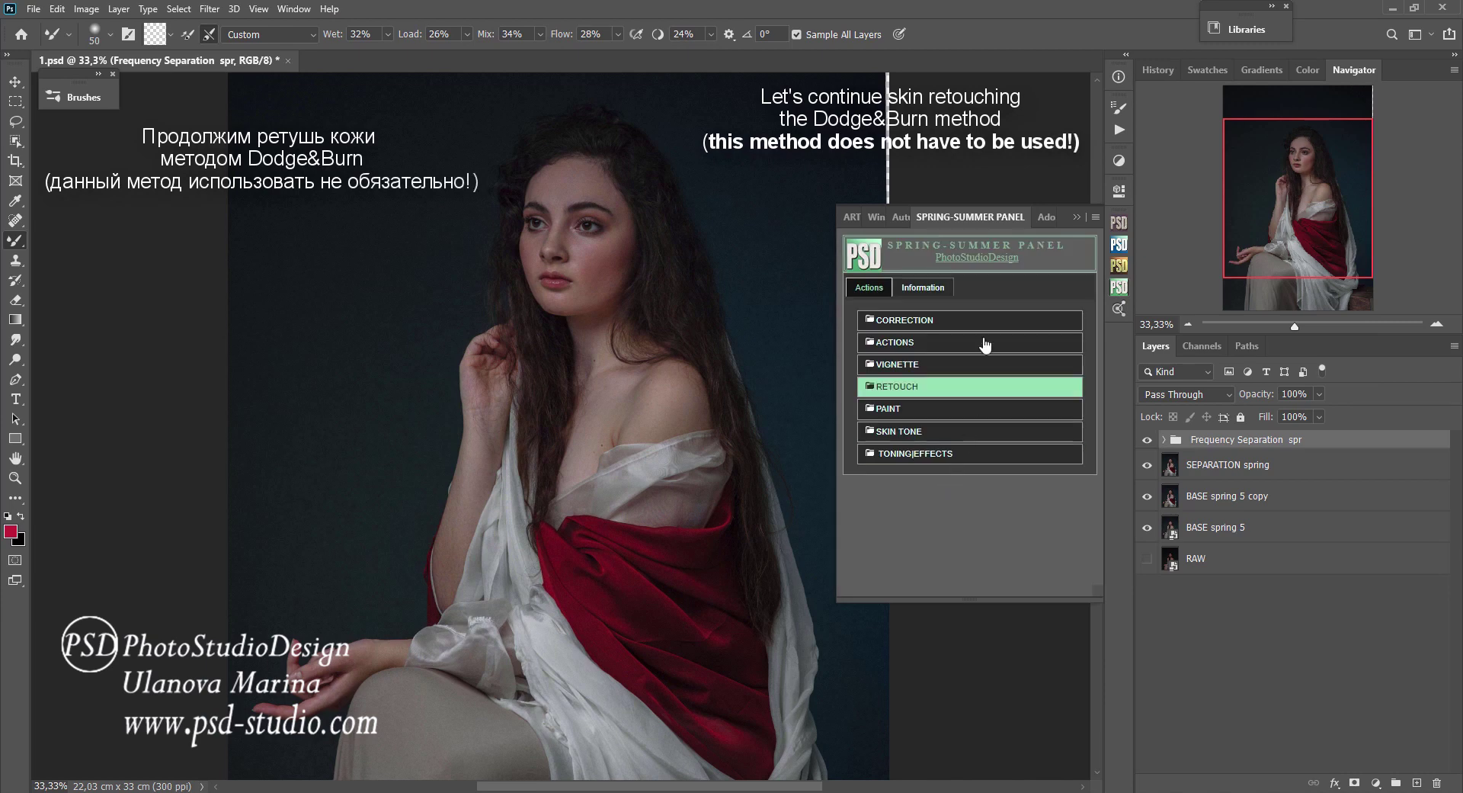
pyautogui.click(948, 410)
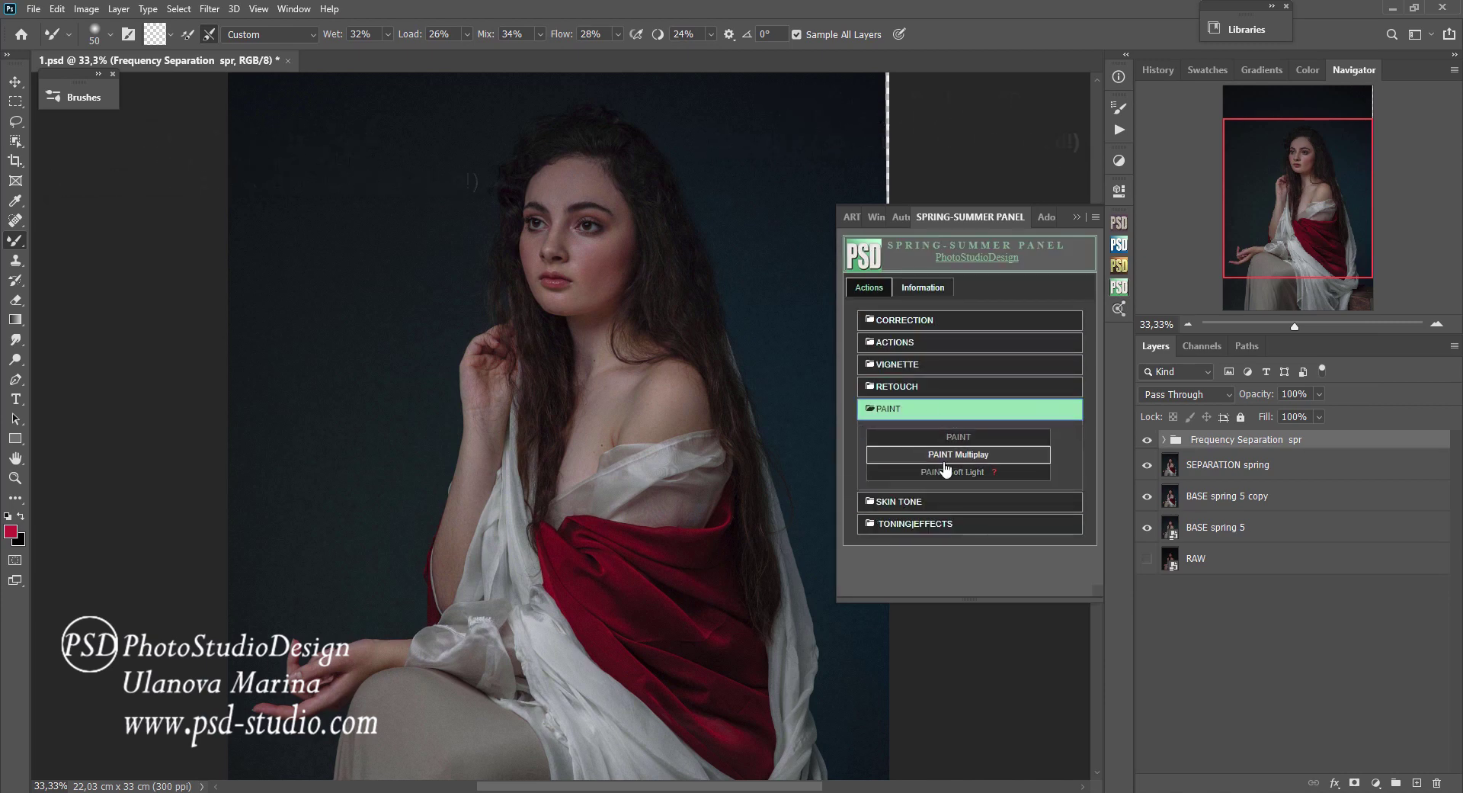
pyautogui.click(950, 471)
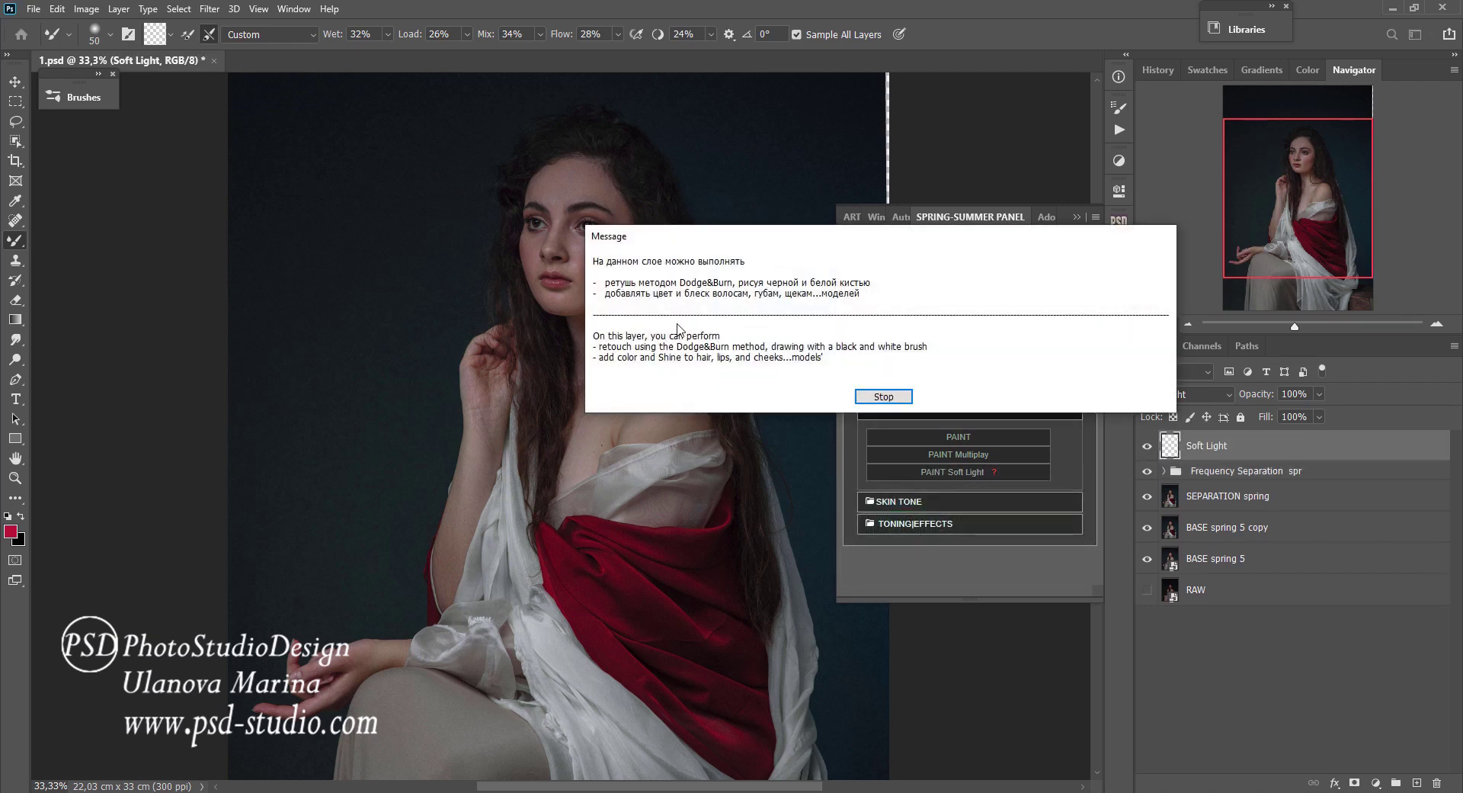
pyautogui.click(906, 397)
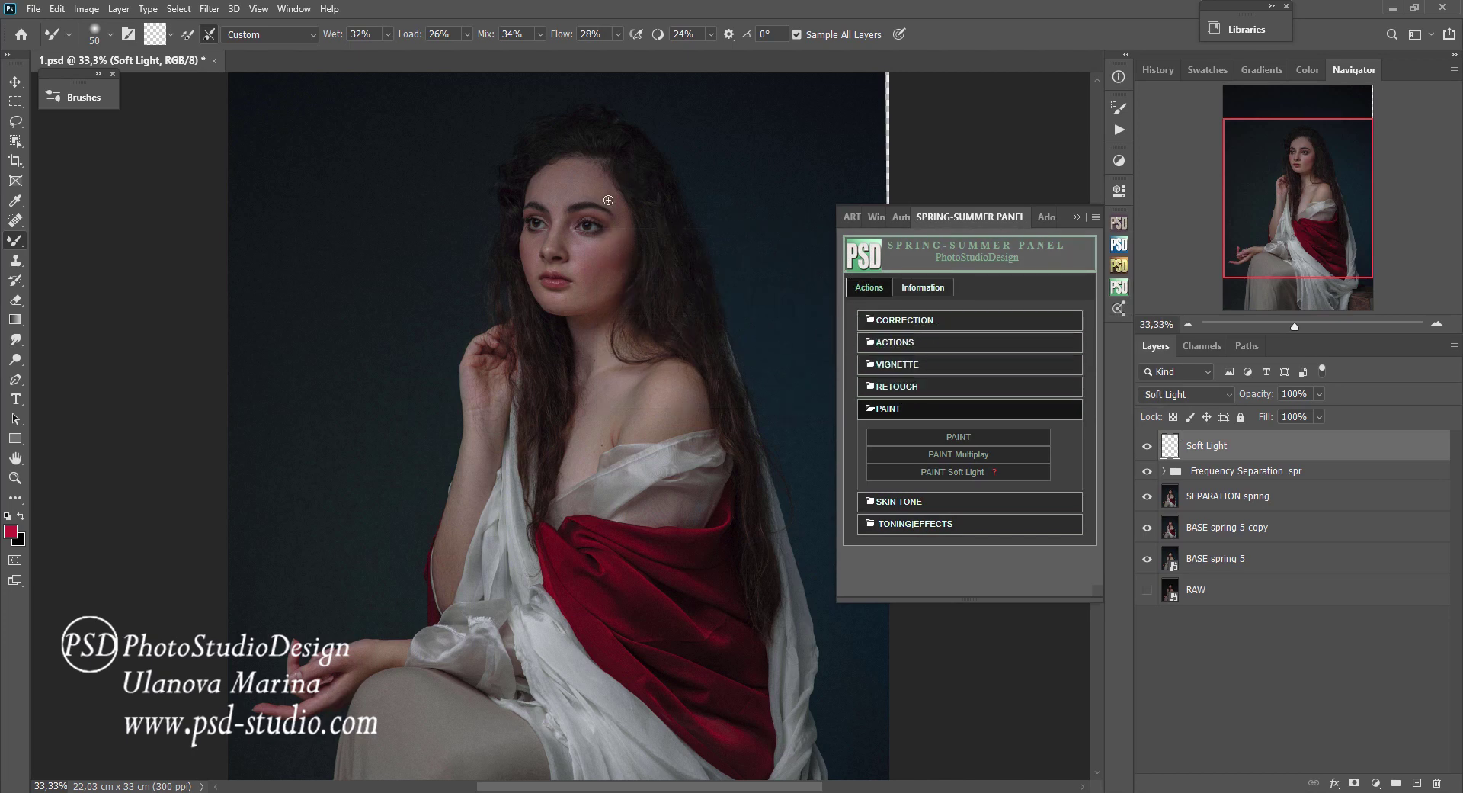
# Bring the face into view and expand the RETOUCH action list.
pyautogui.scroll(1, 583, 324)
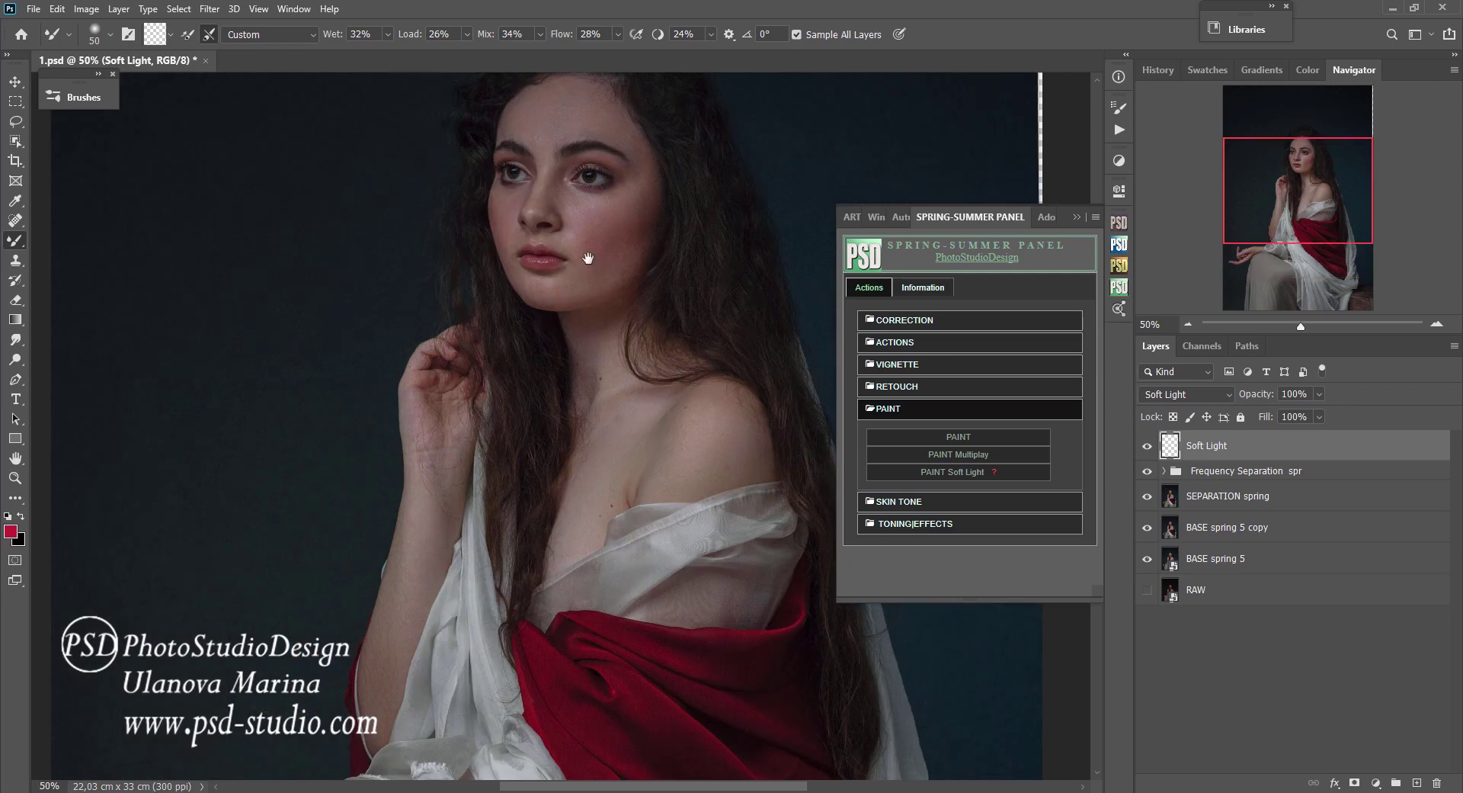
pyautogui.moveTo(588, 258); pyautogui.dragTo(369, 393)
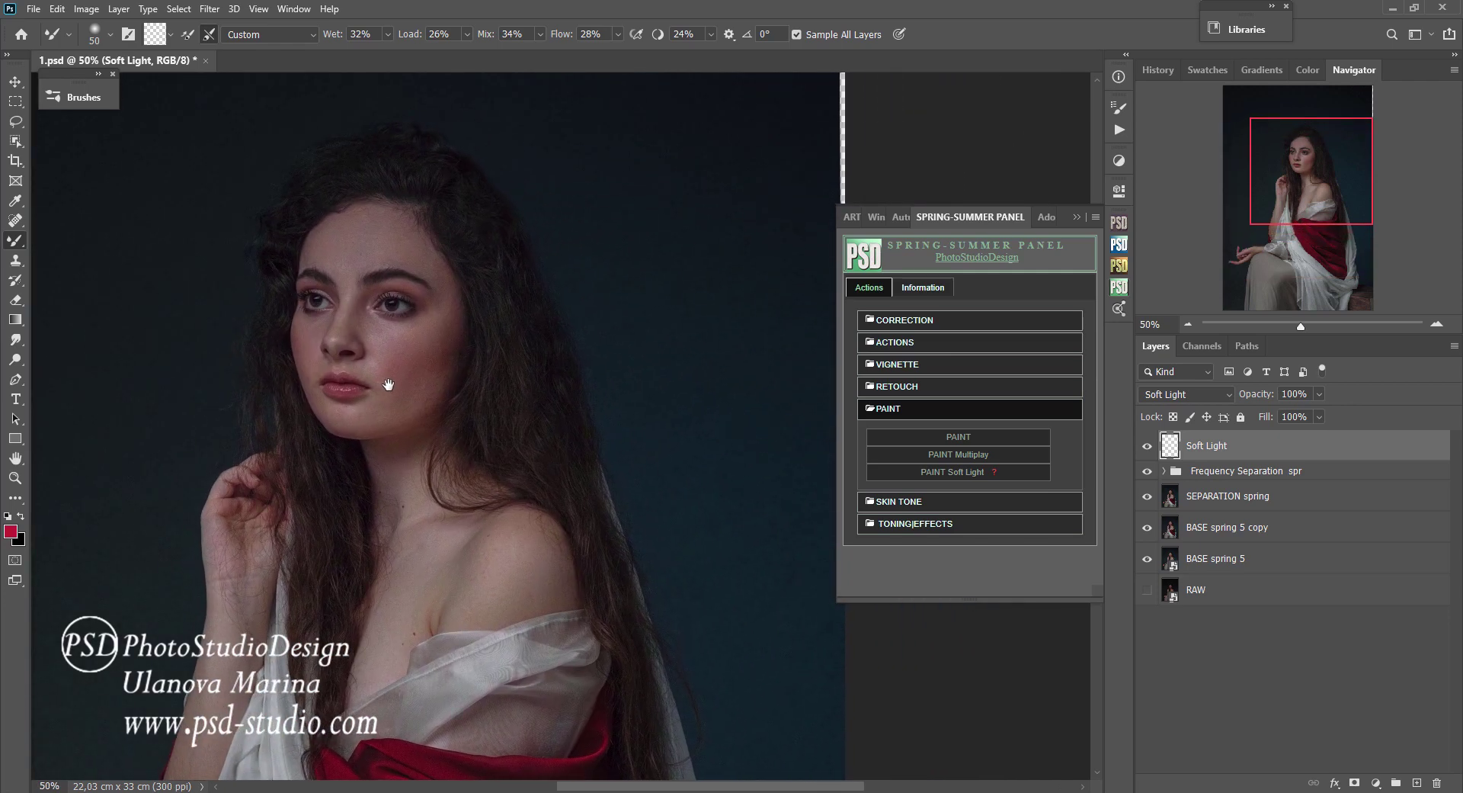
pyautogui.click(931, 387)
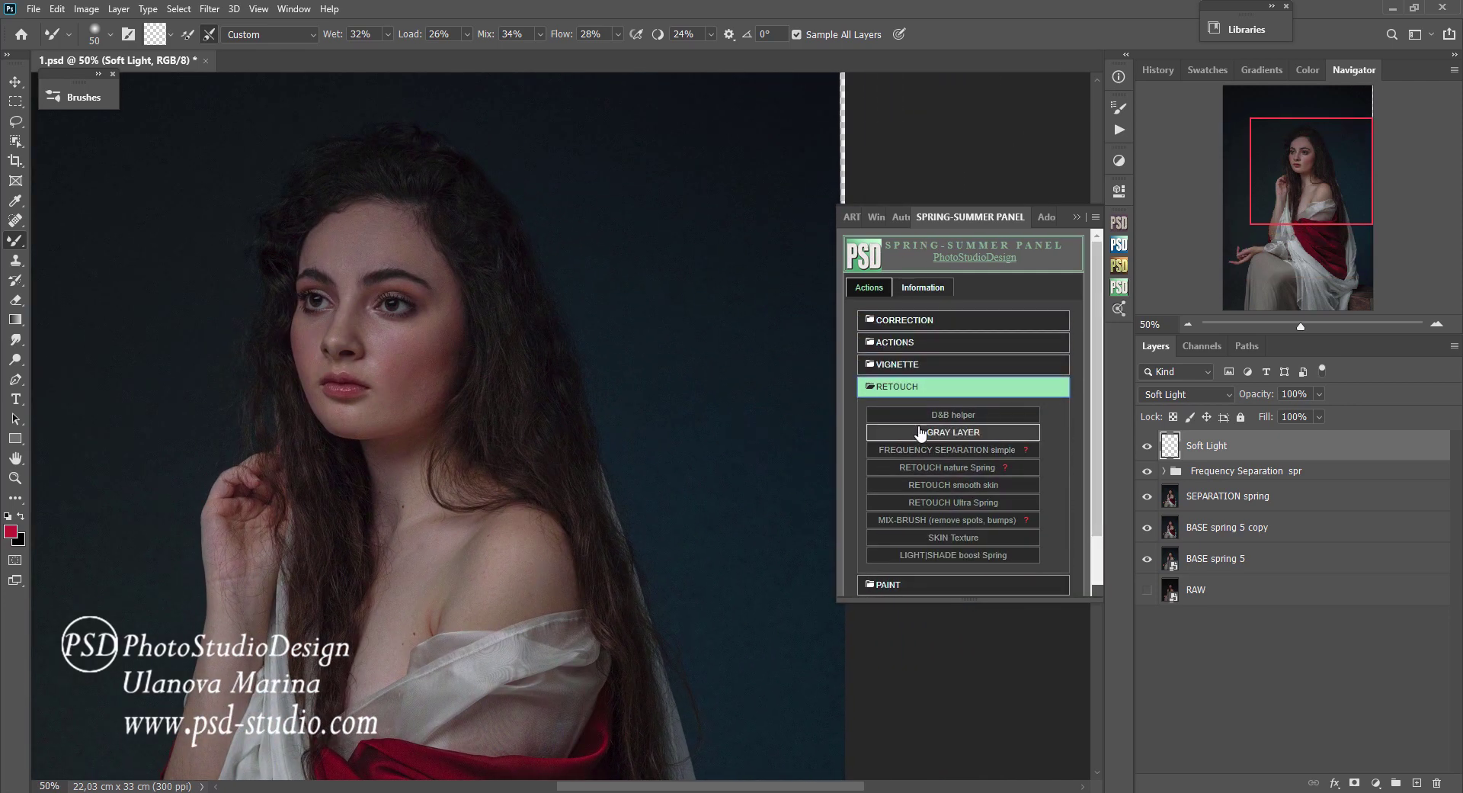
# Run the D&B helper action to add Help Layers and Skin help, then return to the Brush tool.
pyautogui.click(962, 415)
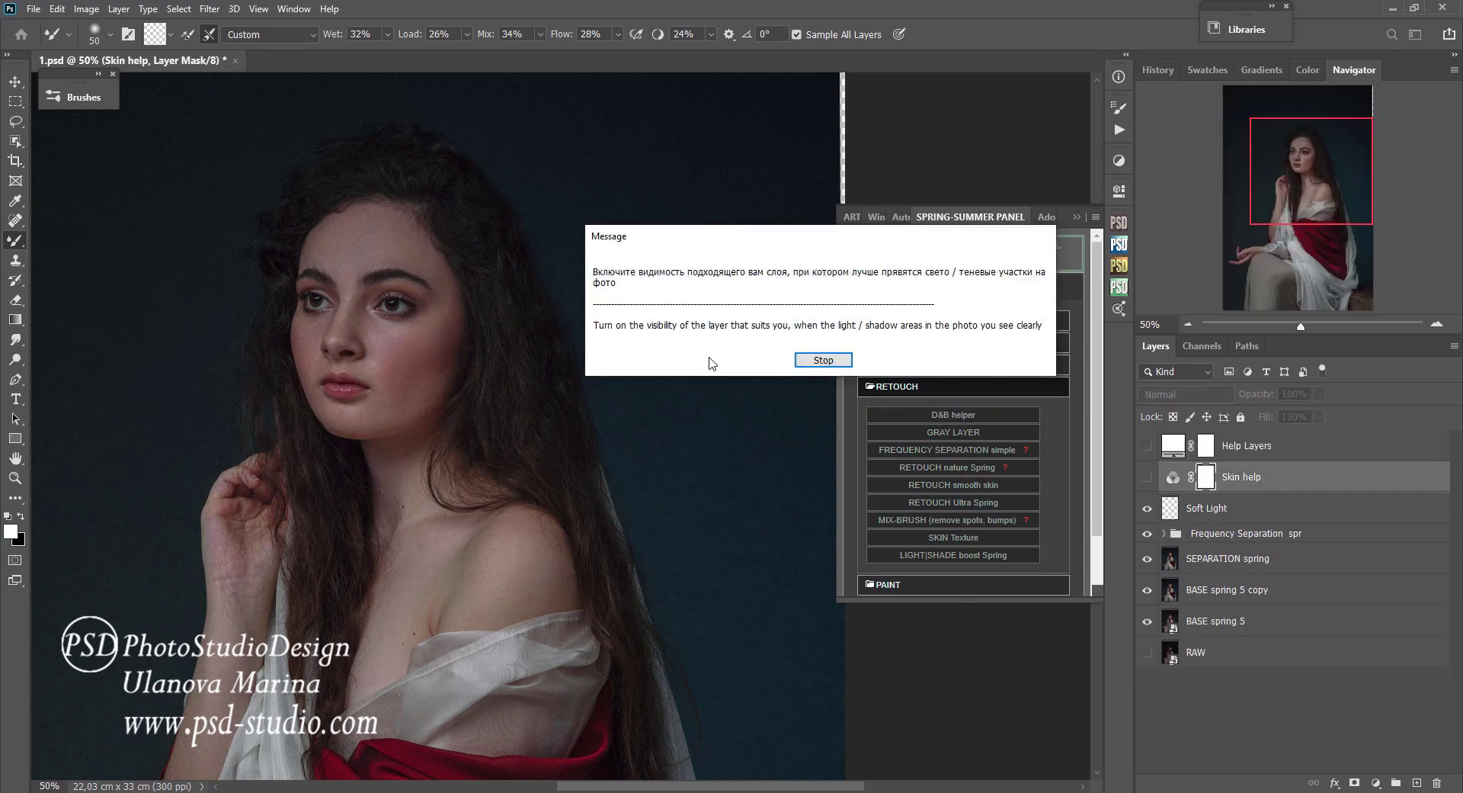
pyautogui.click(814, 361)
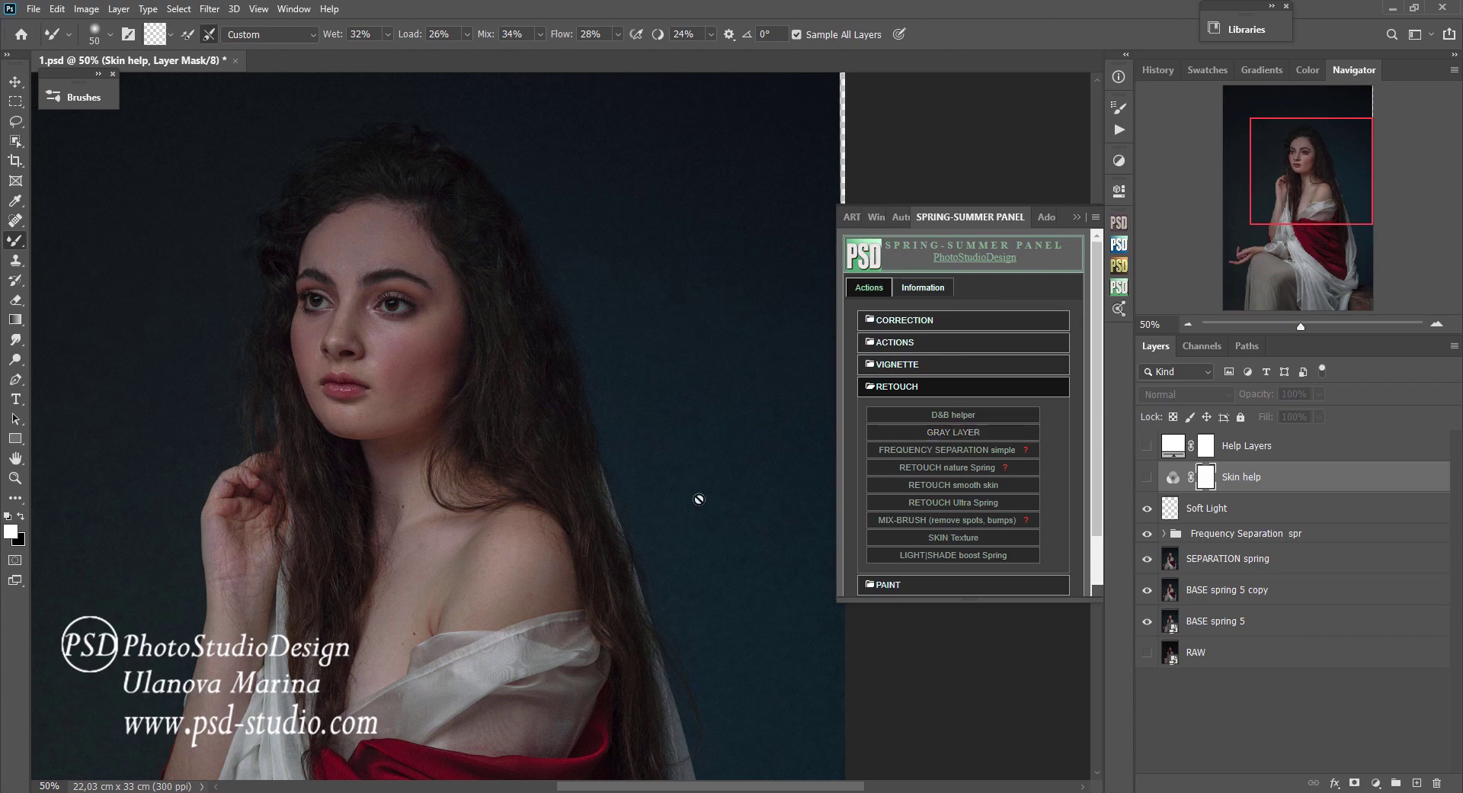
pyautogui.click(15, 361)
pyautogui.rightClick(15, 361)
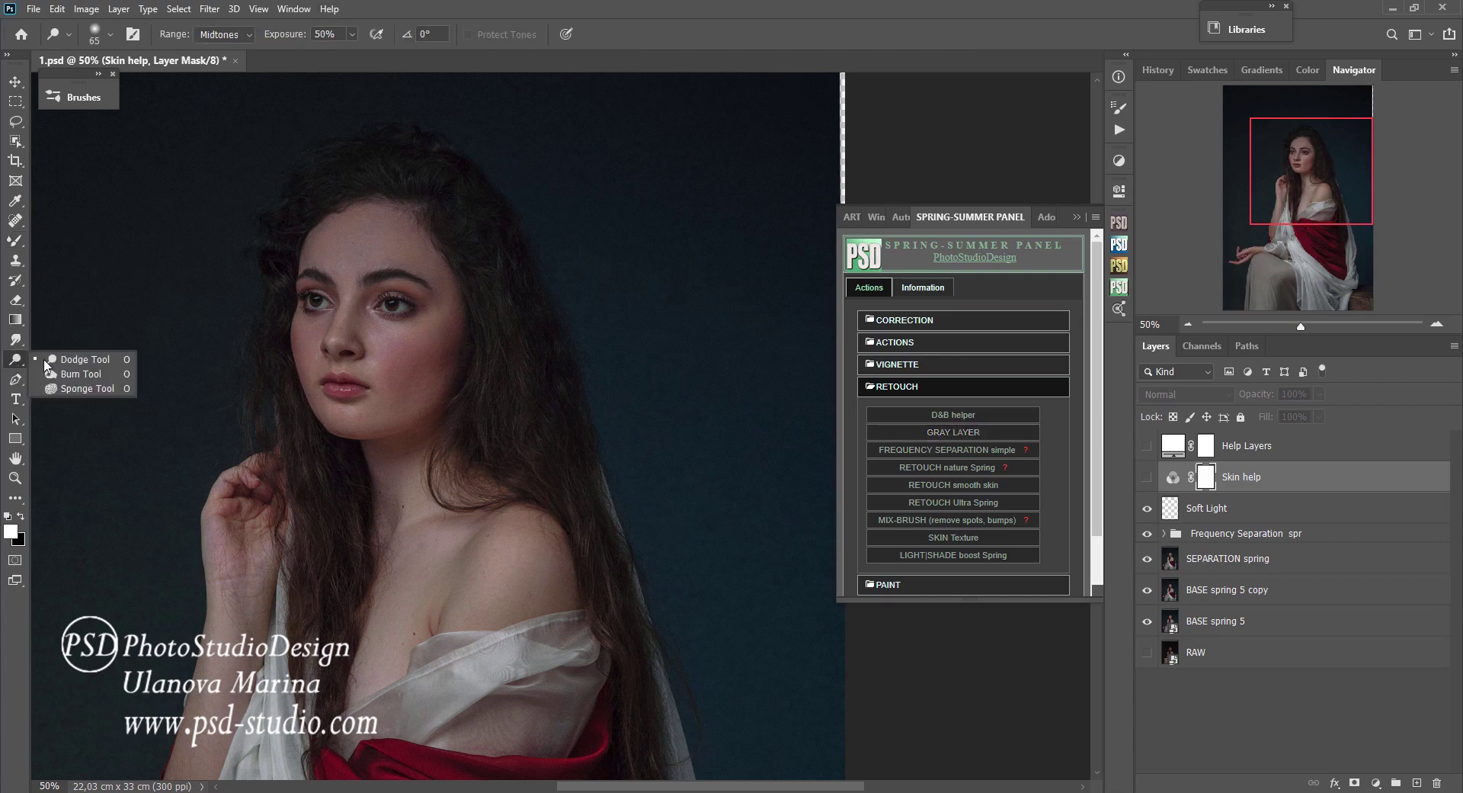
pyautogui.rightClick(15, 250)
pyautogui.click(45, 237)
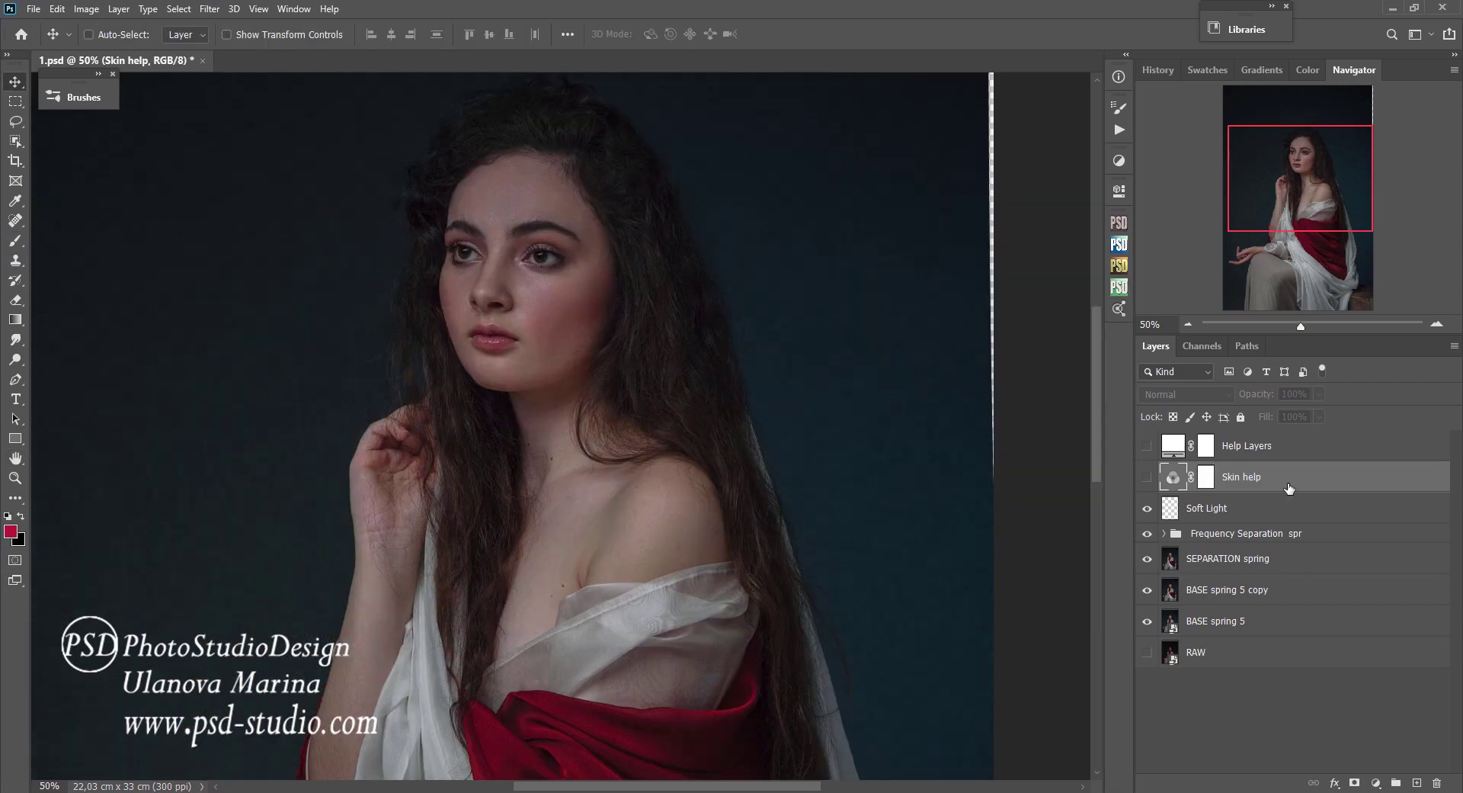
# Turn on Help Layers and Skin help for a greyscale view, with Skin help at 65% opacity.
pyautogui.click(1147, 446)
pyautogui.click(1259, 448)
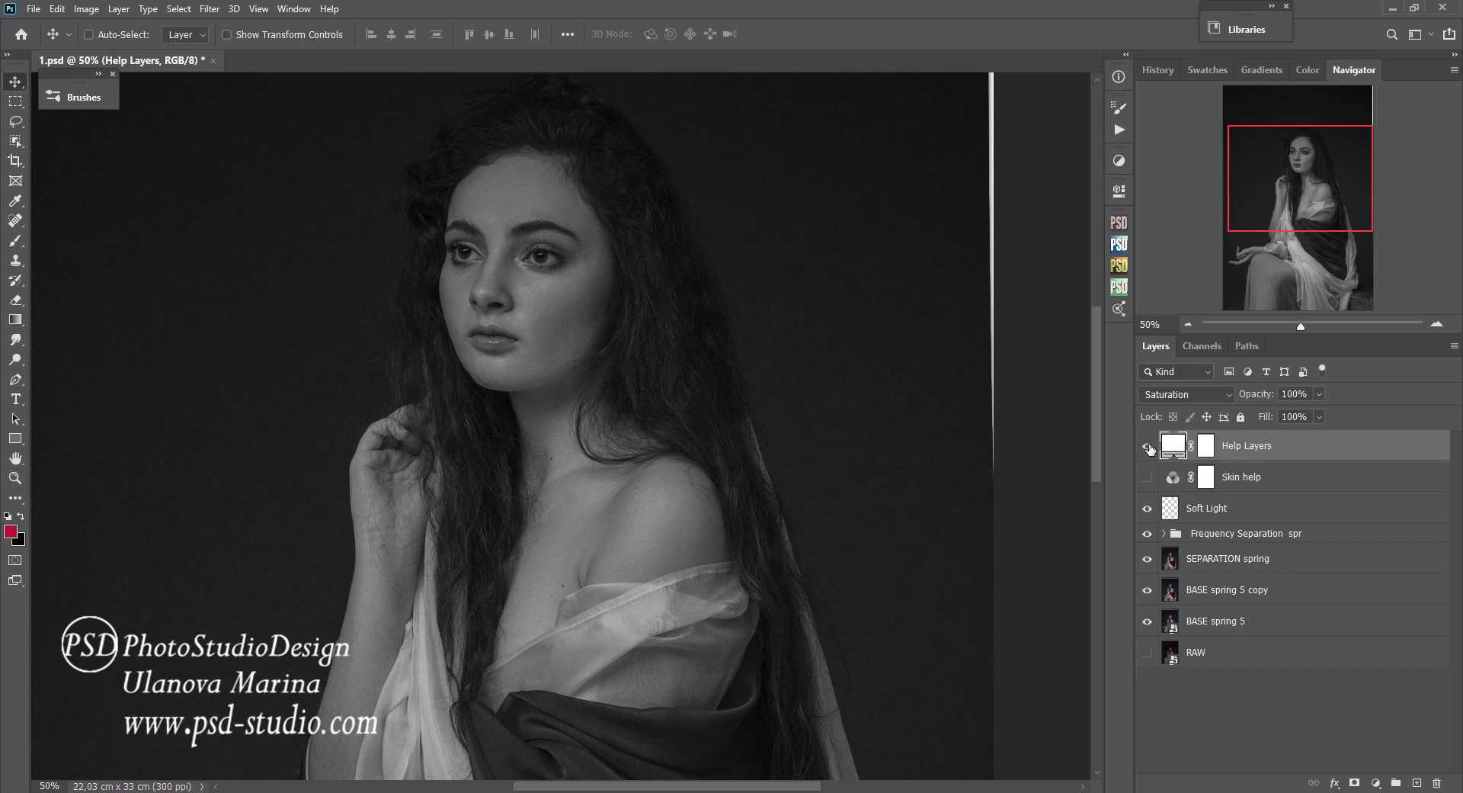
pyautogui.click(1150, 477)
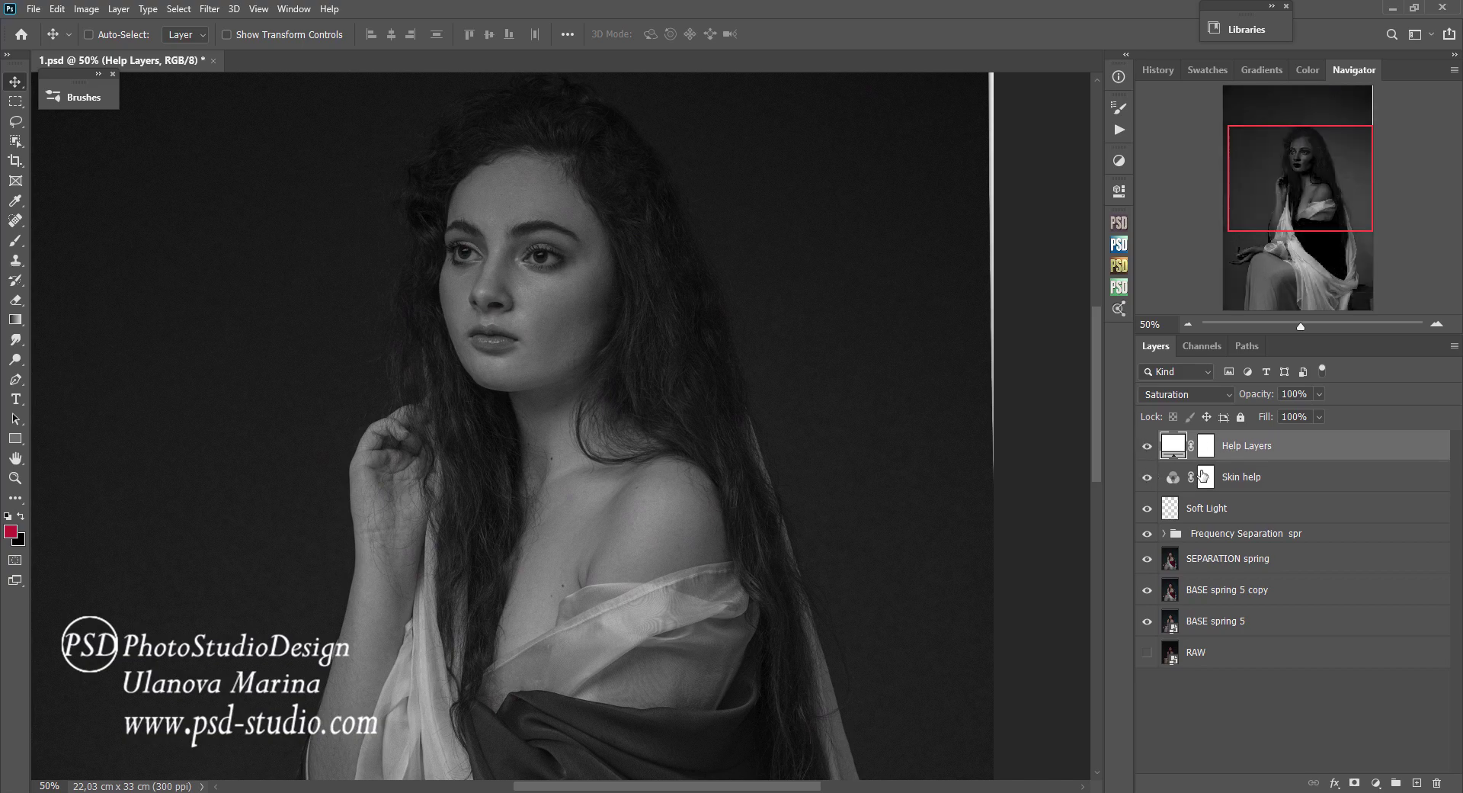
pyautogui.click(1257, 477)
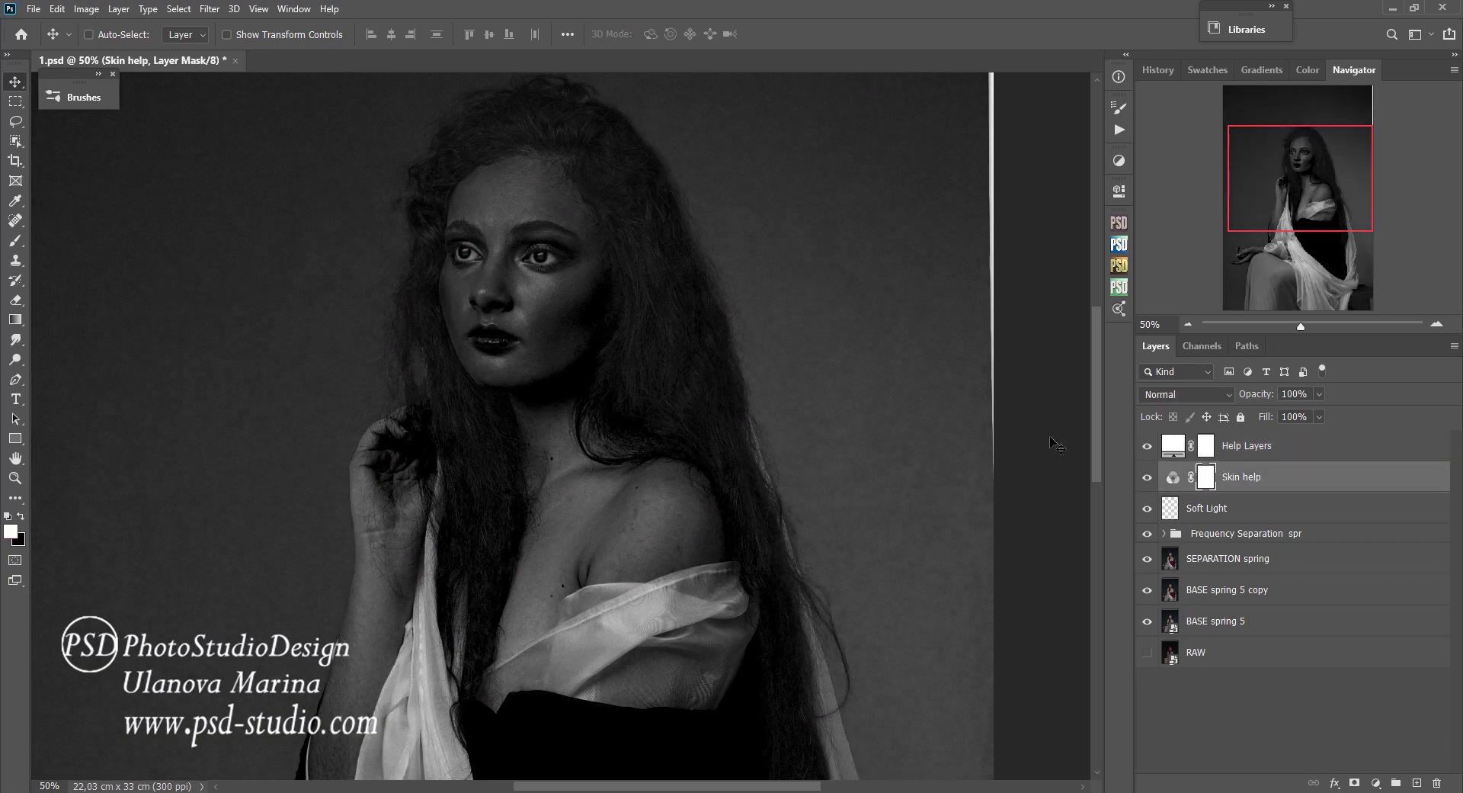
pyautogui.moveTo(1253, 400)
pyautogui.mouseDown()
pyautogui.moveTo(1198, 401)
pyautogui.moveTo(1305, 393)
pyautogui.mouseUp()
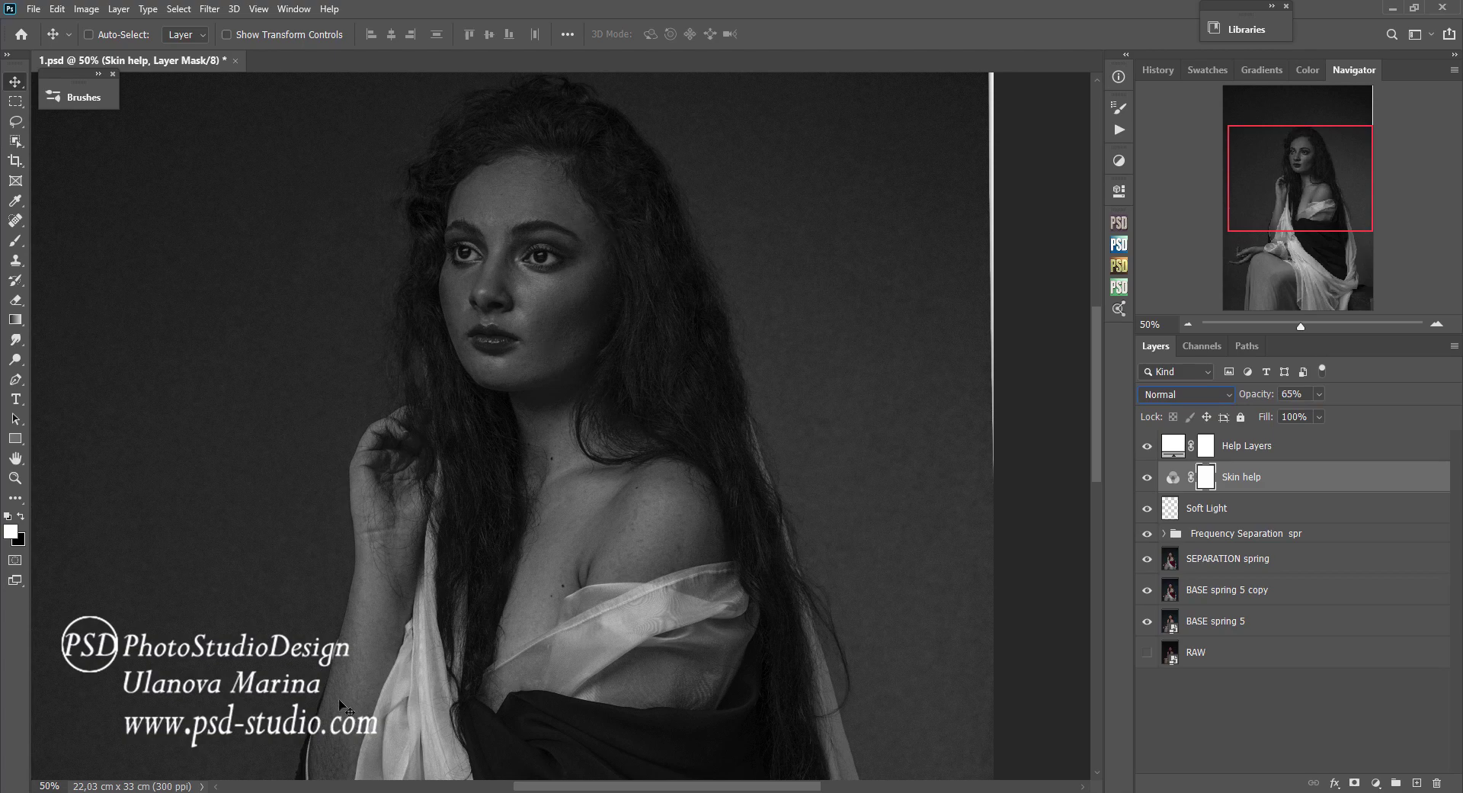
# Select the Soft Light layer and make white the foreground painting colour.
pyautogui.click(1170, 512)
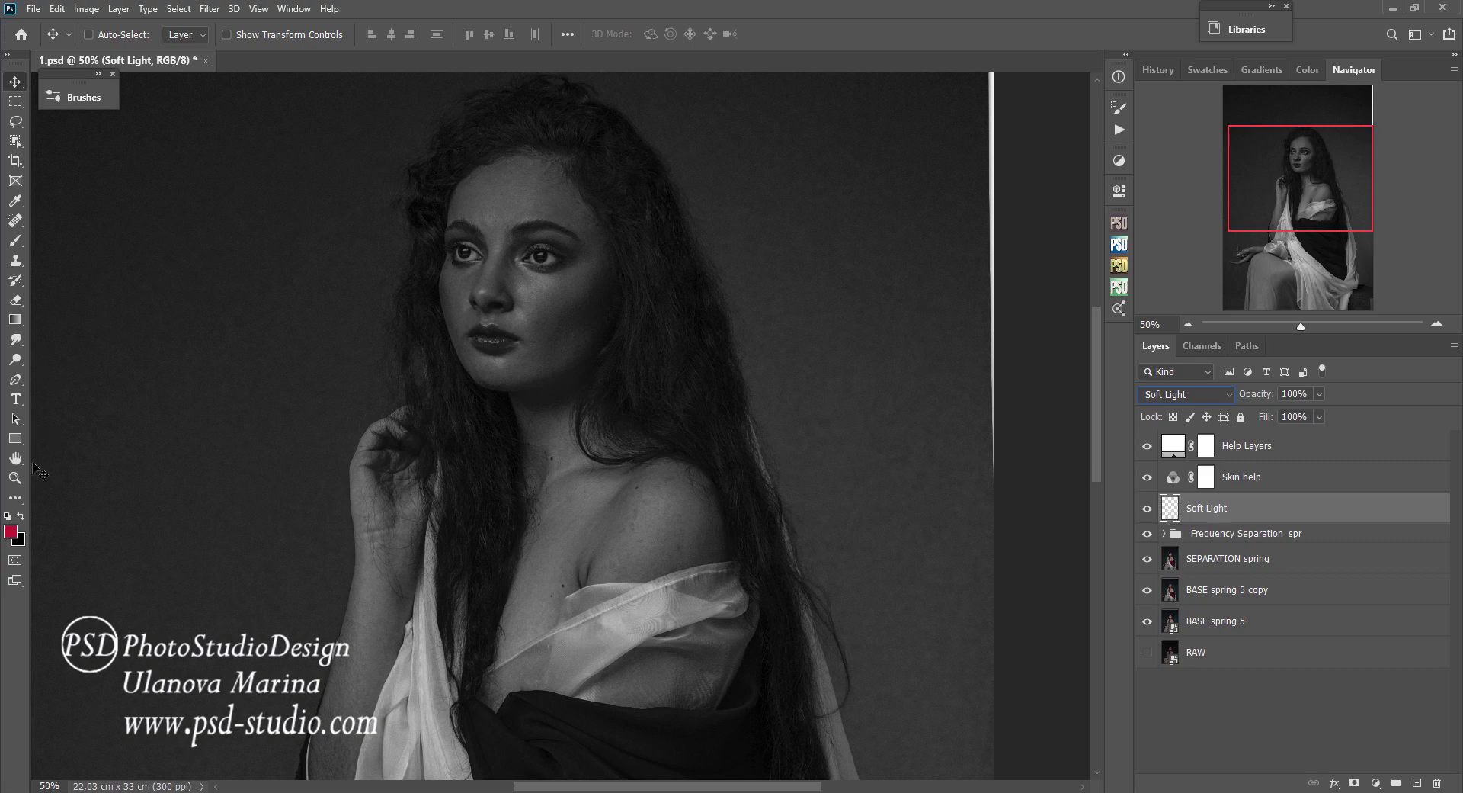
pyautogui.click(8, 517)
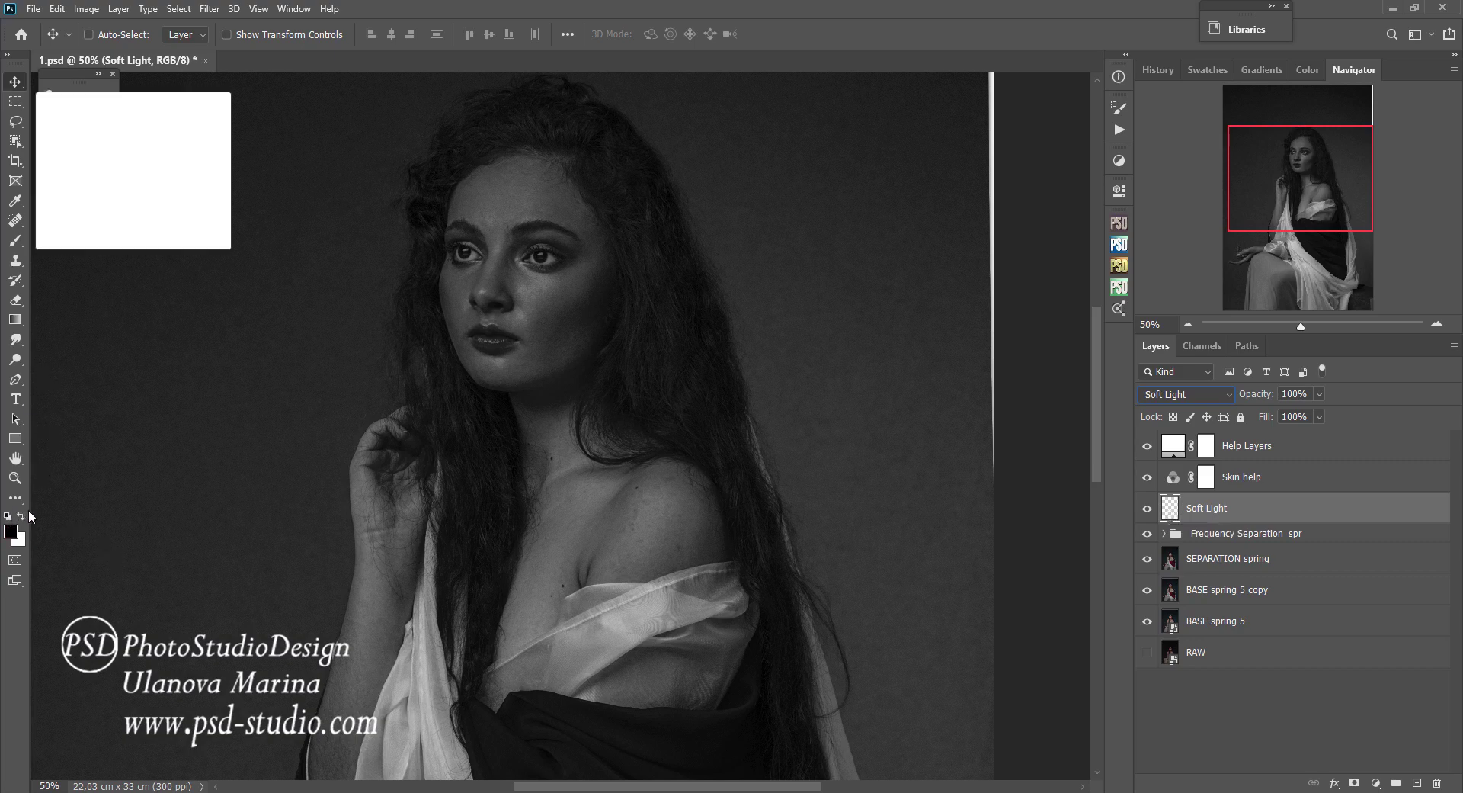
pyautogui.click(22, 517)
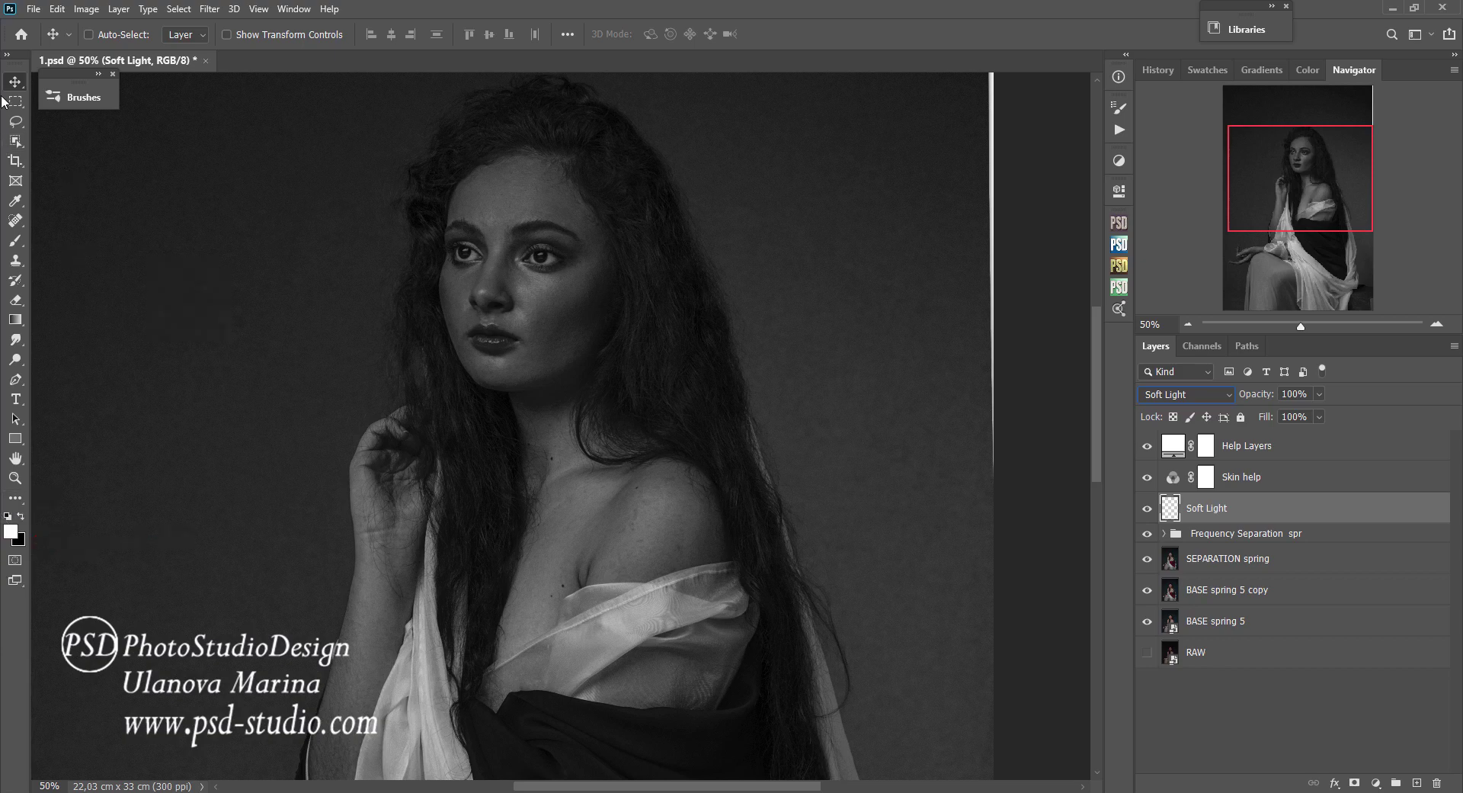
# Set the Brush to 100% opacity with airbrush build-up enabled and 7% flow.
pyautogui.click(15, 241)
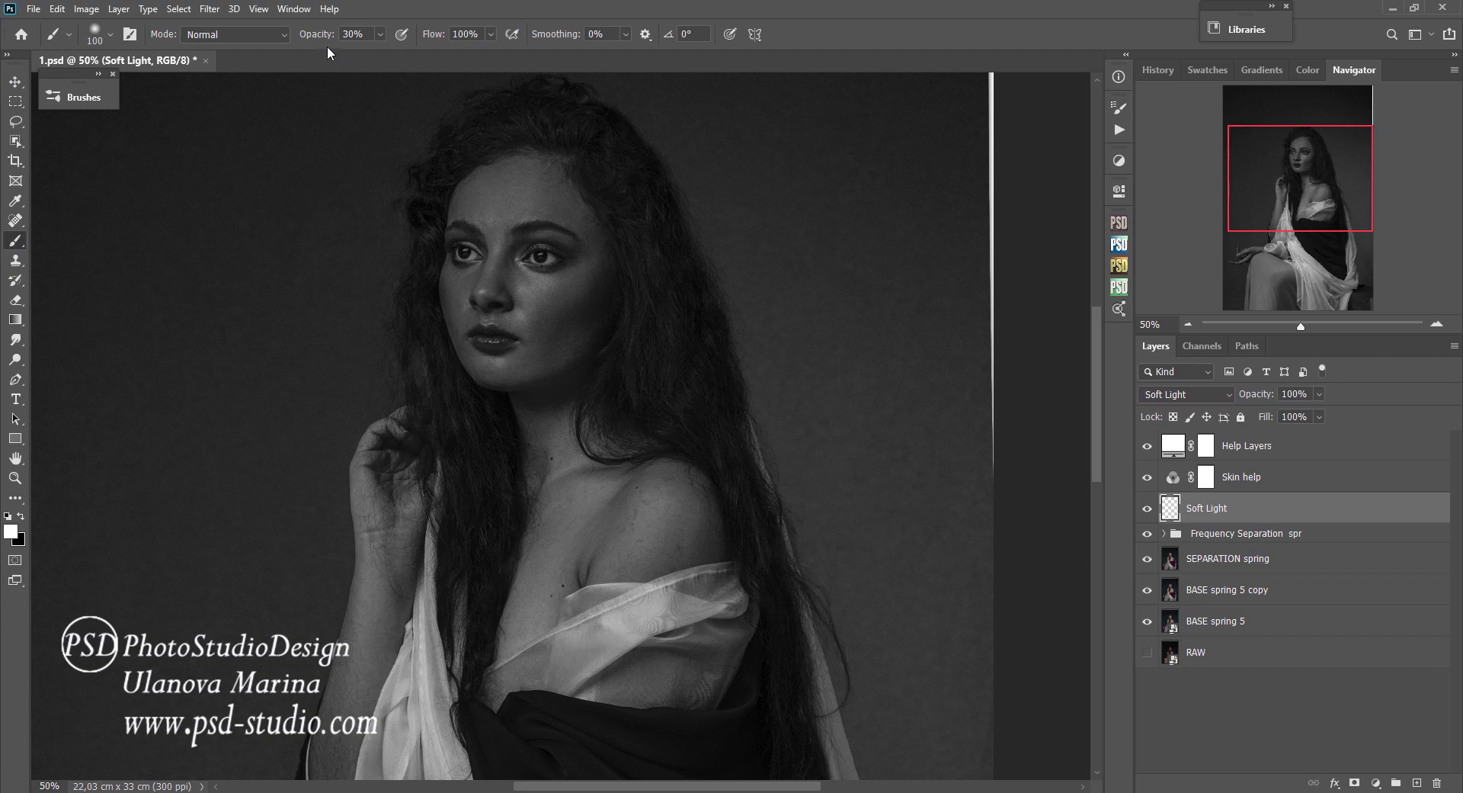
pyautogui.moveTo(315, 39); pyautogui.dragTo(370, 42)
pyautogui.click(518, 34)
pyautogui.hotkey('shift', '0')
pyautogui.hotkey('shift', '7')
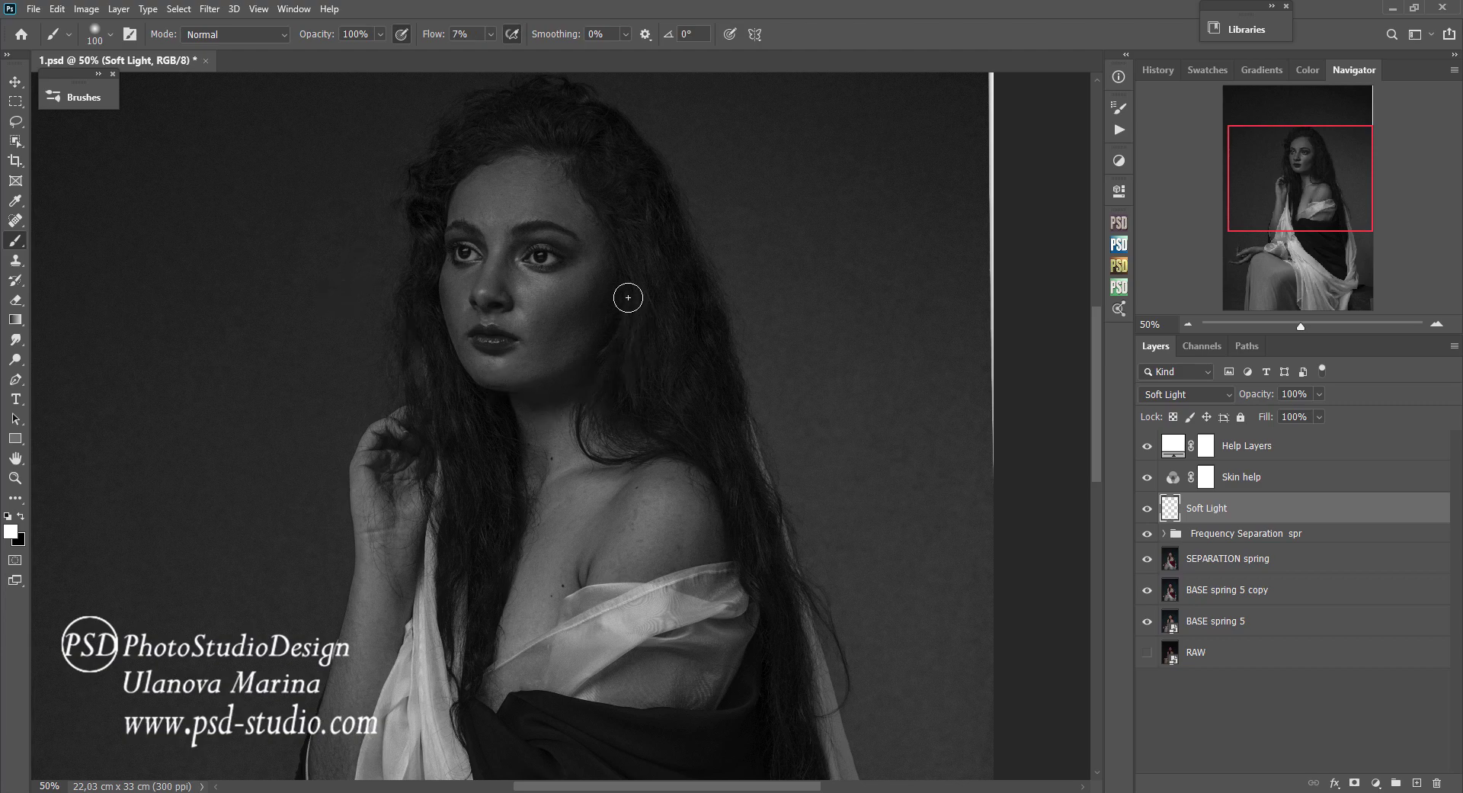
pyautogui.press('space')
# Float a second window of 1.psd zoomed on the face, and zoom the main view to 200% on the eye.
pyautogui.click(300, 11)
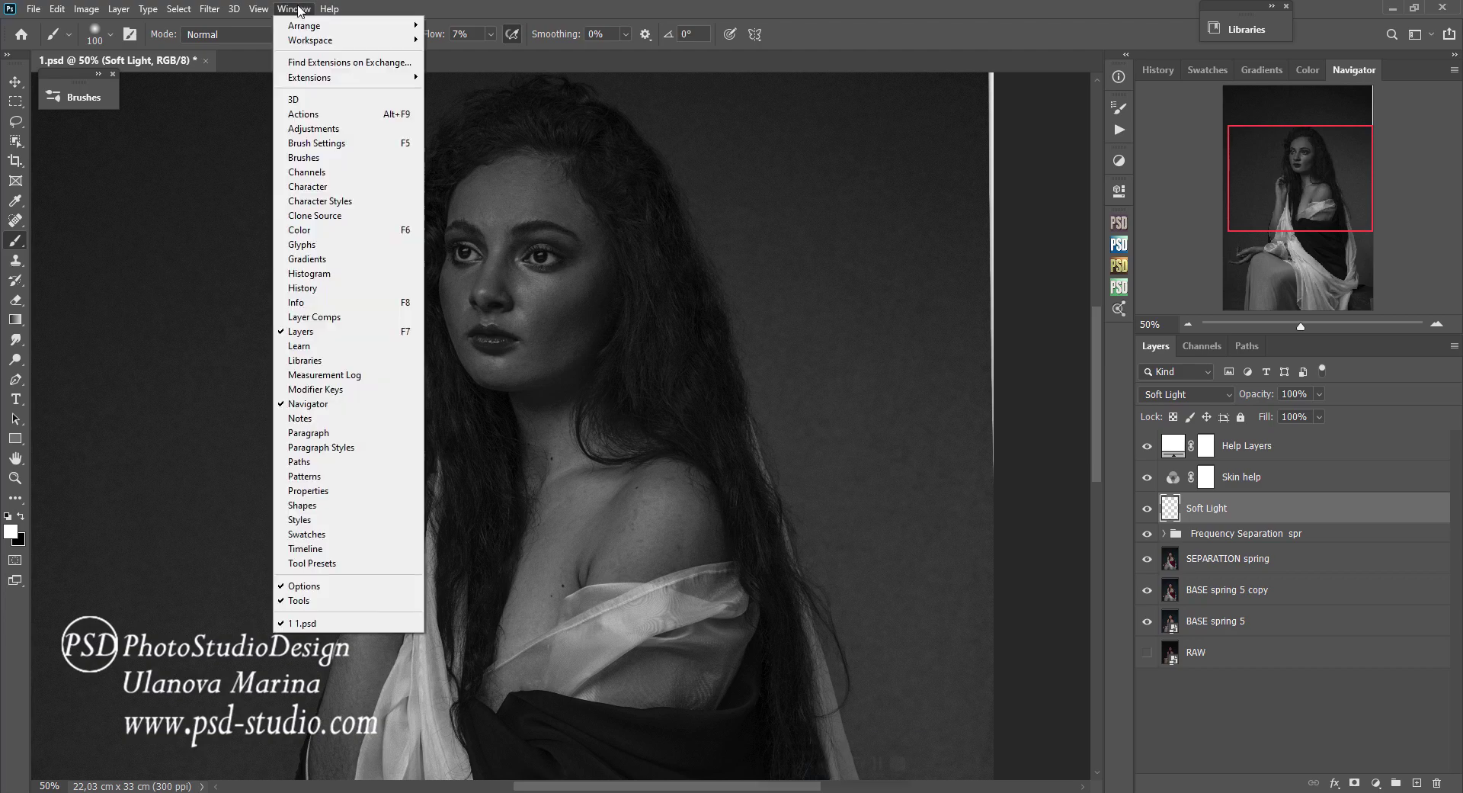
pyautogui.moveTo(304, 25)
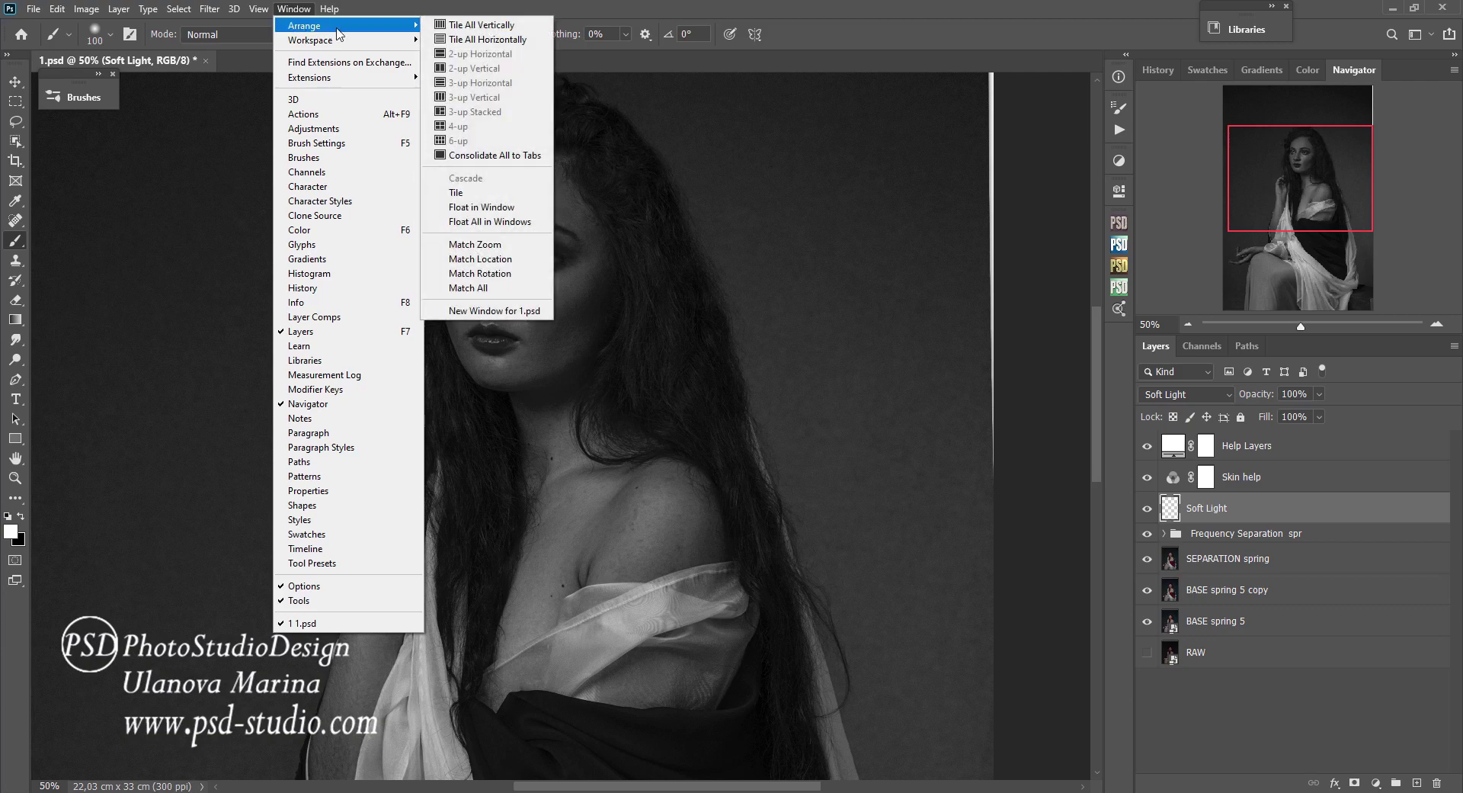
pyautogui.click(509, 311)
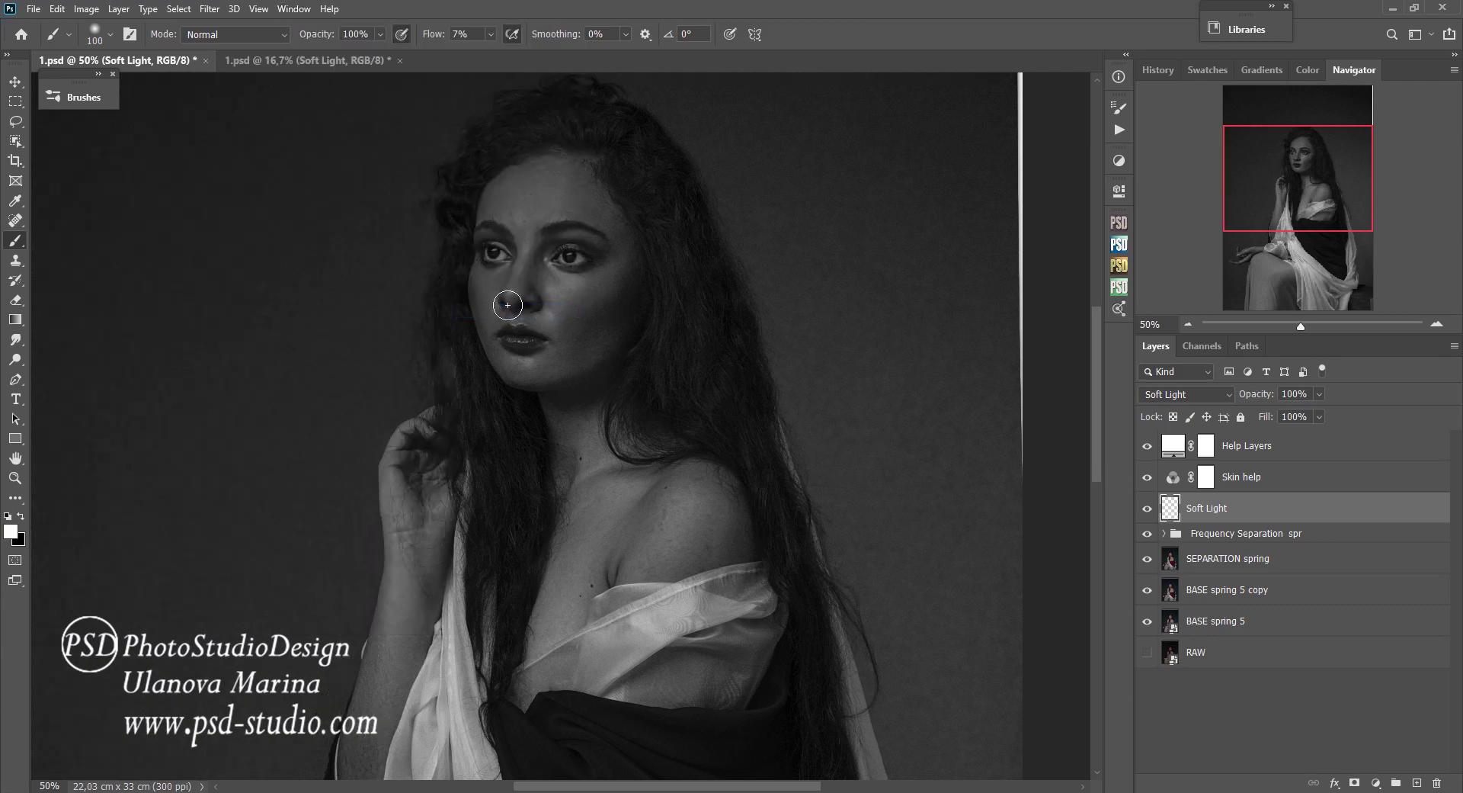
pyautogui.moveTo(362, 62); pyautogui.dragTo(233, 115)
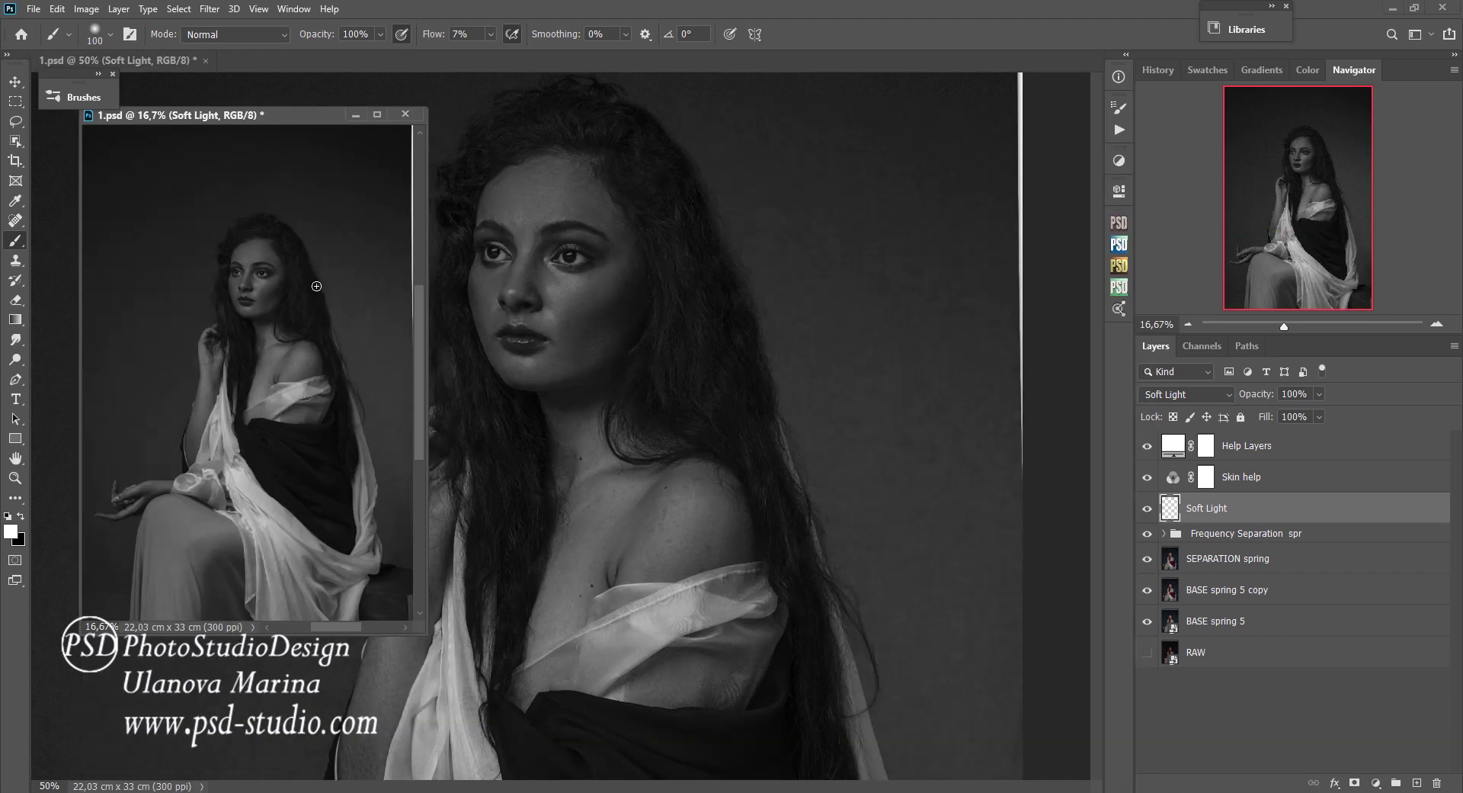
pyautogui.click(270, 298)
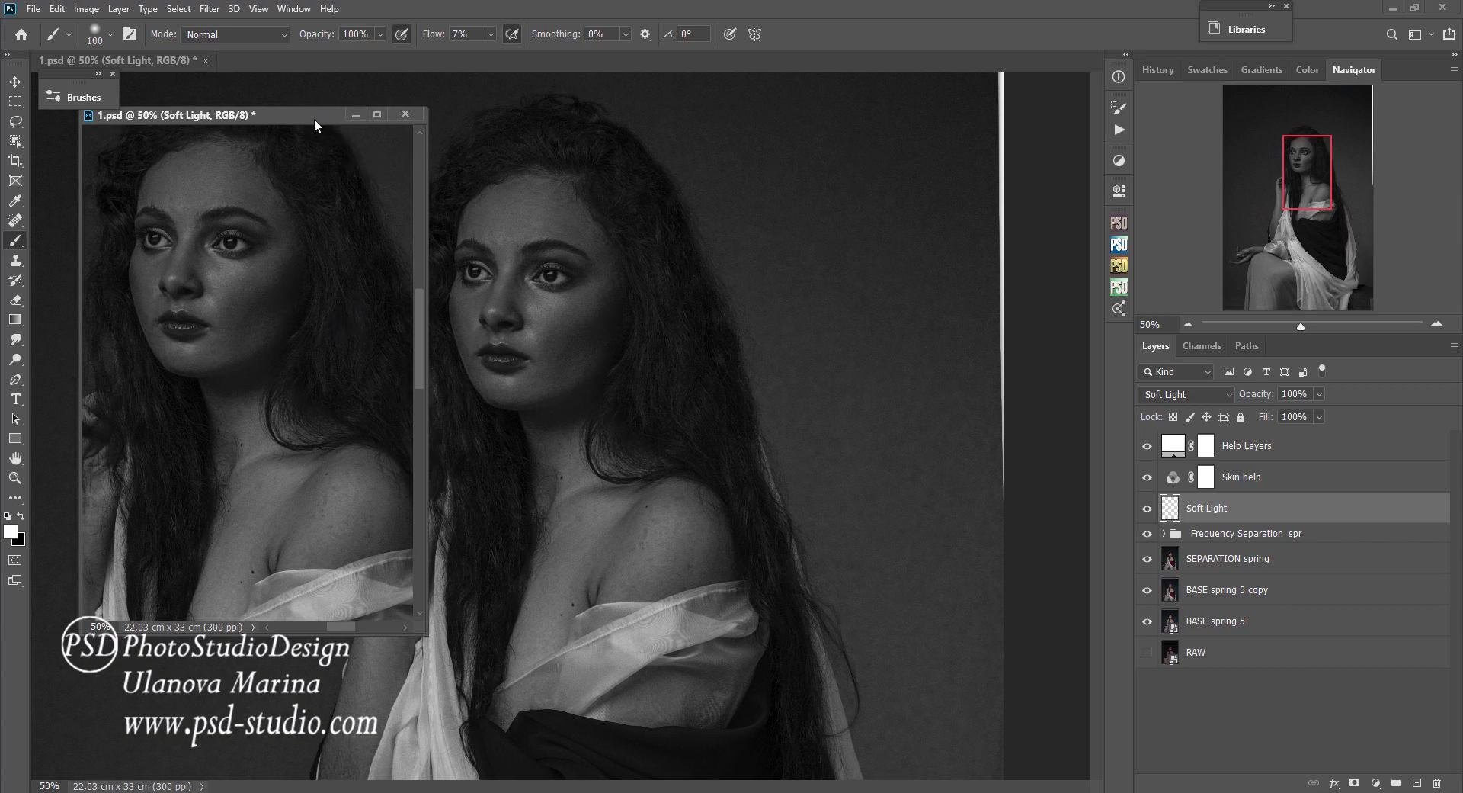
pyautogui.moveTo(314, 118); pyautogui.dragTo(271, 99)
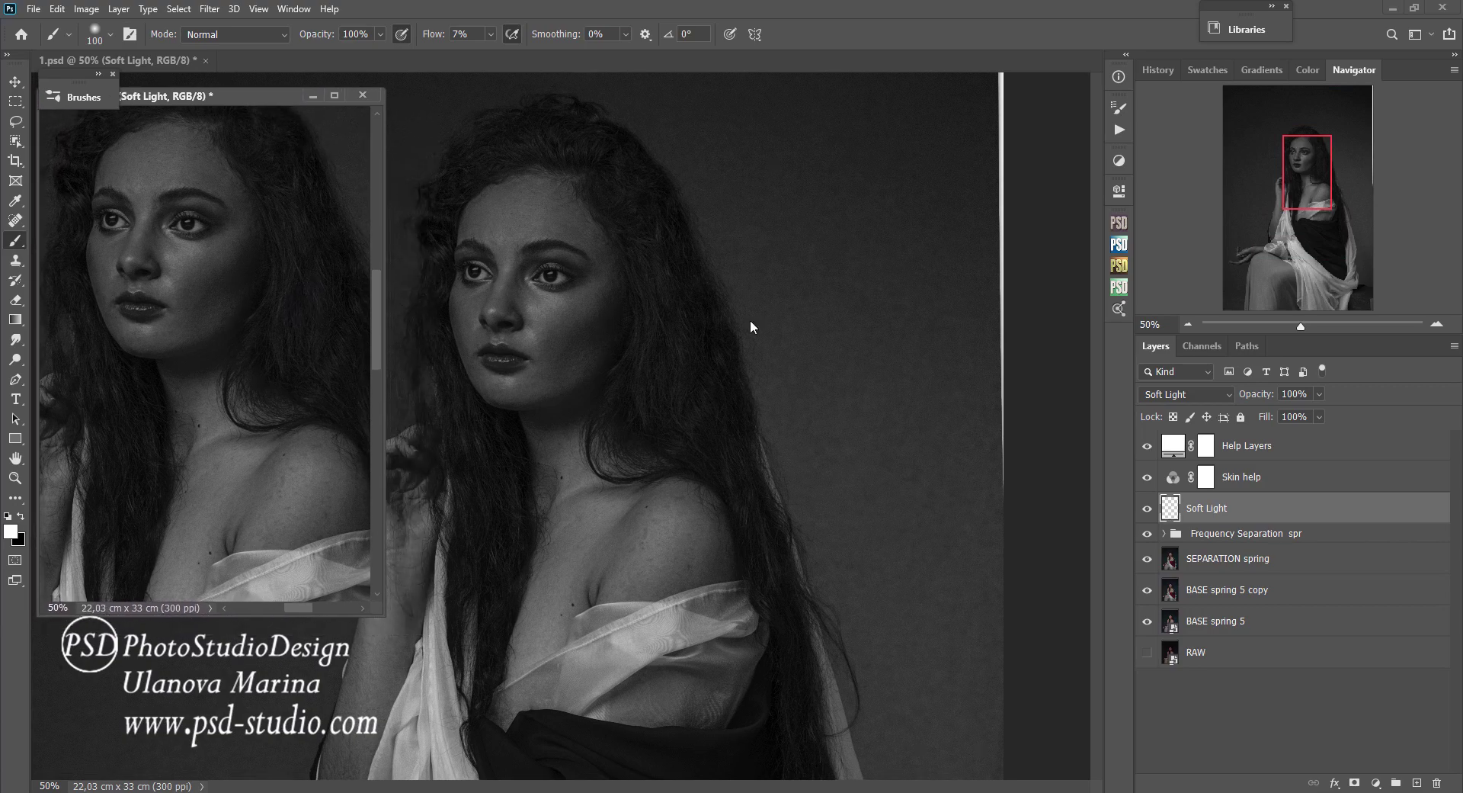
pyautogui.keyDown('ctrl'); pyautogui.click(690, 328); pyautogui.keyUp('ctrl')
# Zoom to 200% on the eye and brow and set the brush to about 9 px.
pyautogui.keyDown('ctrl'); pyautogui.click(691, 309); pyautogui.keyUp('ctrl')
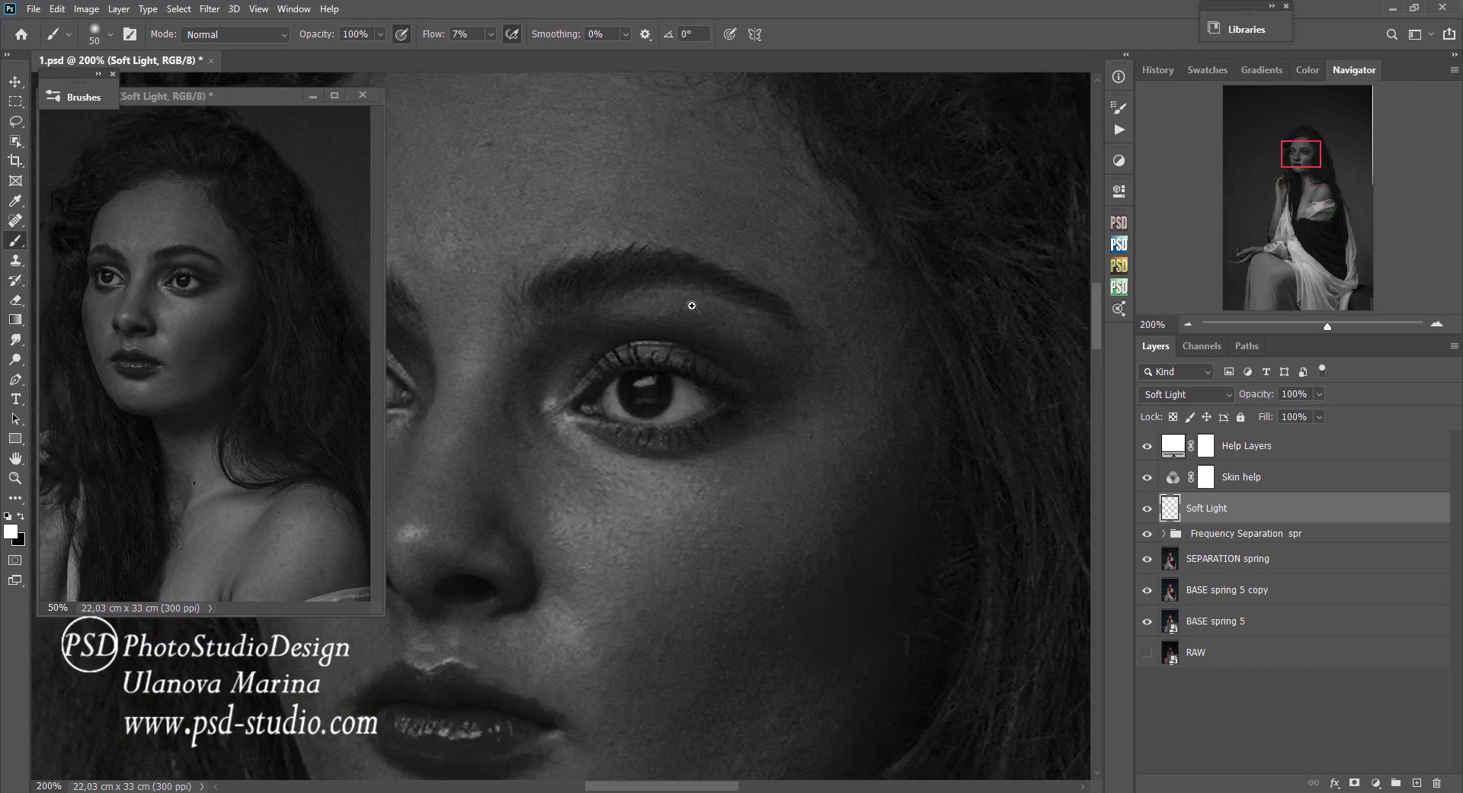
pyautogui.moveTo(745, 239); pyautogui.dragTo(783, 261)
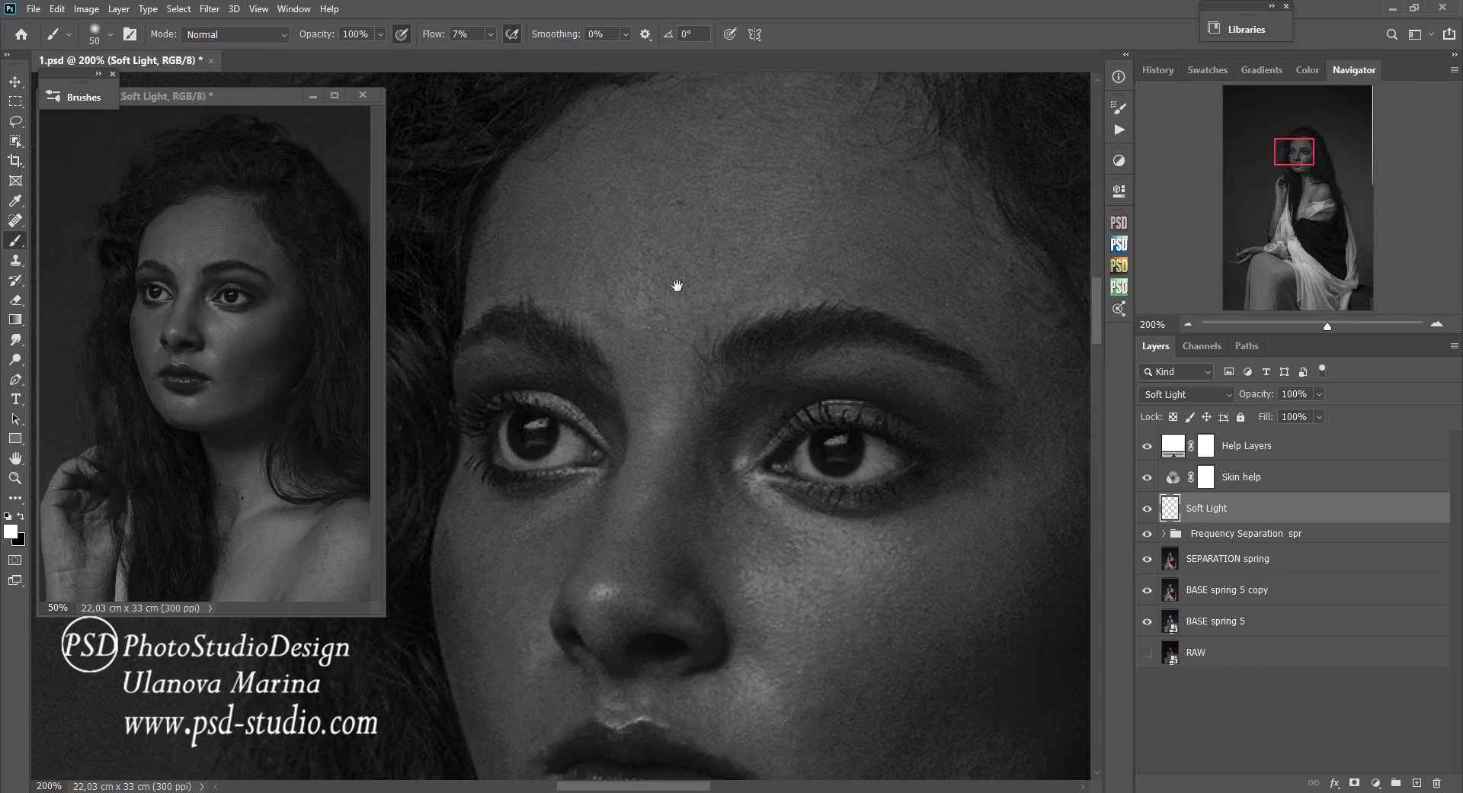
pyautogui.press('[')
pyautogui.press('[')
pyautogui.press('[')
pyautogui.press('[')
pyautogui.press('[')
pyautogui.press(']')
pyautogui.press(']')
pyautogui.press(']')
pyautogui.press('[')
pyautogui.press('[')
pyautogui.press('[')
# At 300%, paint small white lightening strokes near the brow with a 7–9 px brush.
pyautogui.click(987, 334)
pyautogui.moveTo(948, 317); pyautogui.dragTo(871, 325)
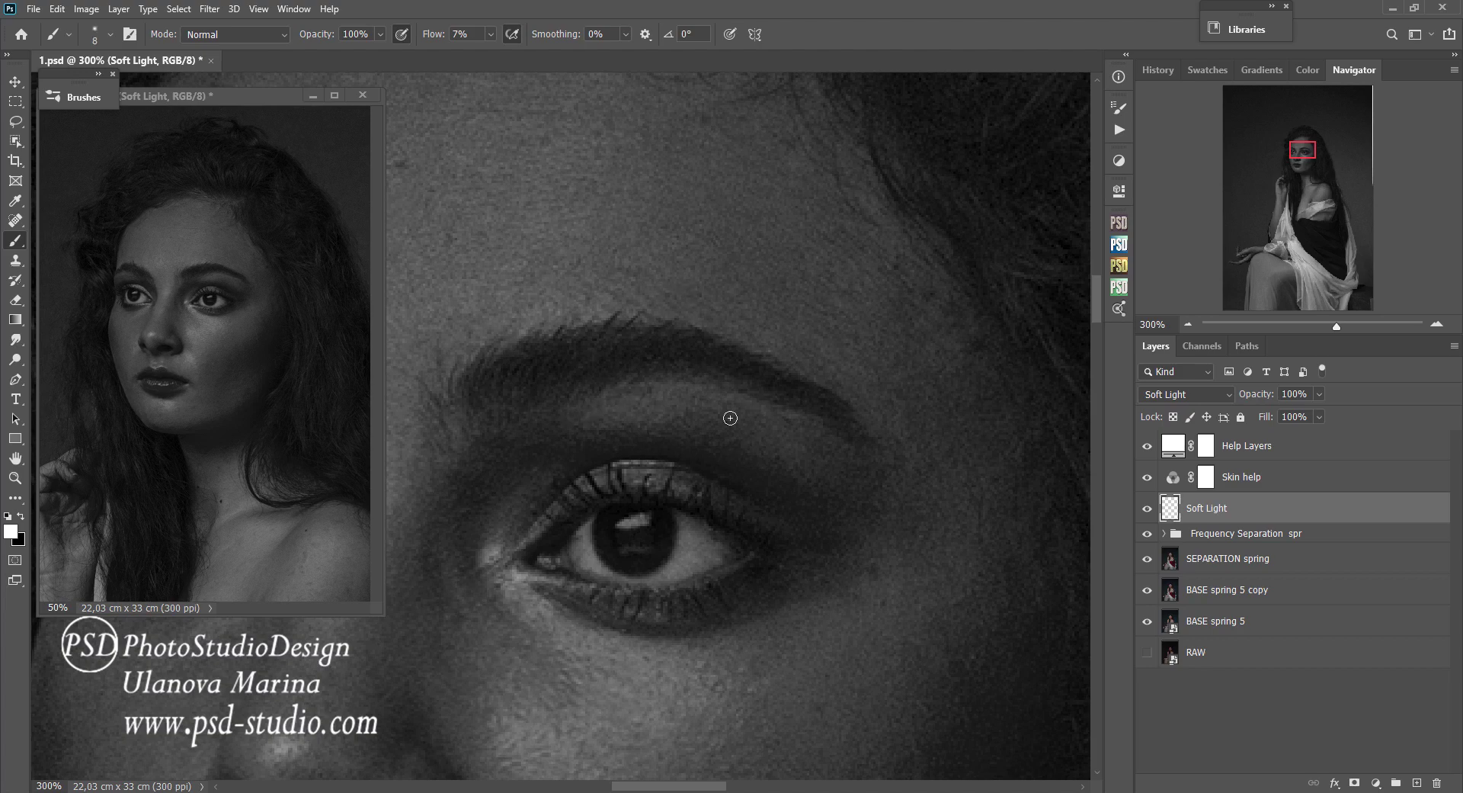
pyautogui.press(']')
pyautogui.press(']')
pyautogui.press(']')
pyautogui.moveTo(1147, 445)
pyautogui.mouseDown()
pyautogui.moveTo(1147, 476)
pyautogui.moveTo(1147, 445)
pyautogui.mouseUp()
pyautogui.press('[')
pyautogui.press('[')
# Move to the eyes and nose and shrink the brush to 5 px for under-eye touch-ups.
pyautogui.press(']')
pyautogui.press(']')
pyautogui.press(']')
pyautogui.press('[')
pyautogui.press('[')
pyautogui.scroll(3, 762, 391)
pyautogui.hscroll(-5, 762, 392)
pyautogui.press(']')
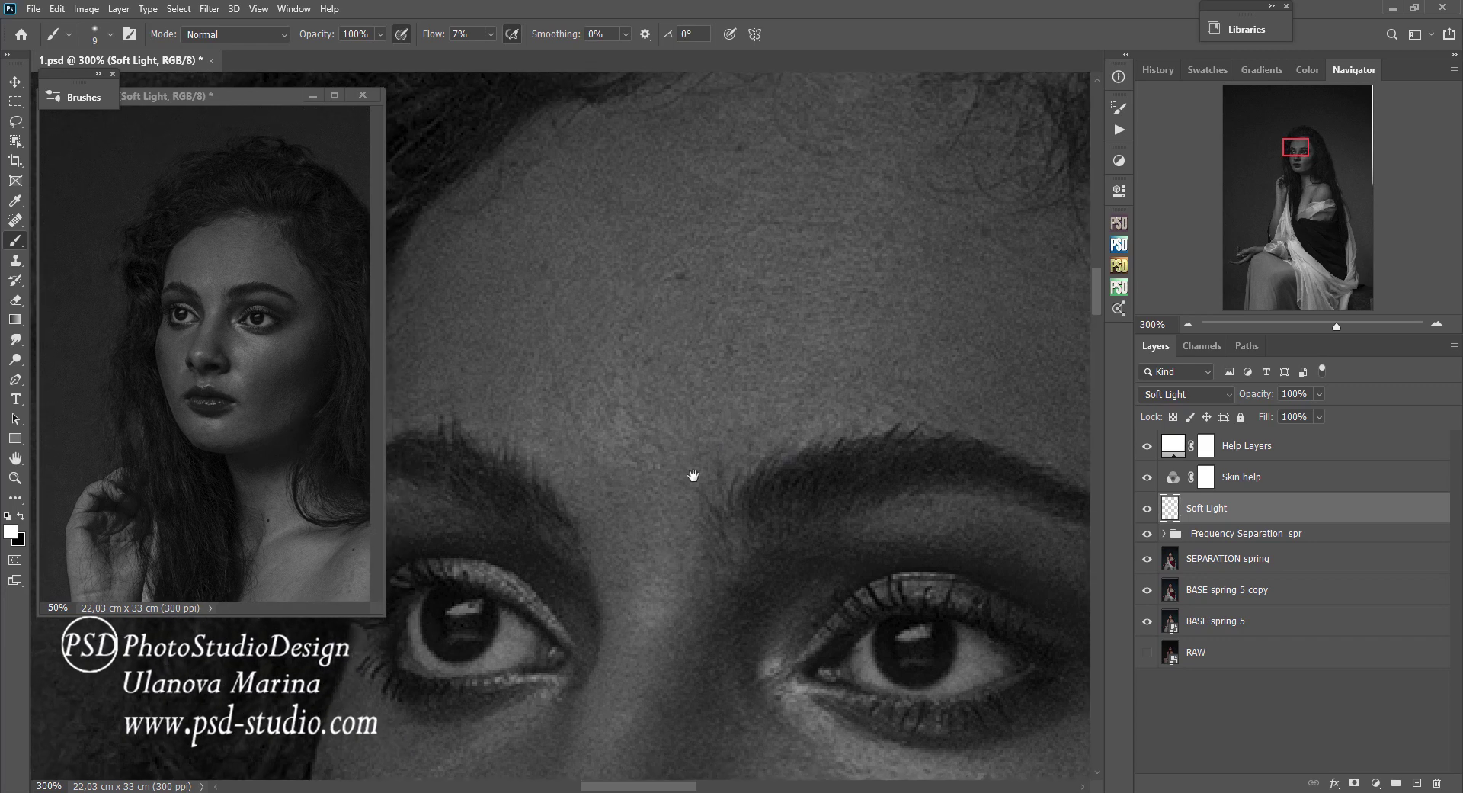
pyautogui.scroll(-3, 533, 320)
pyautogui.hscroll(-3, 500, 336)
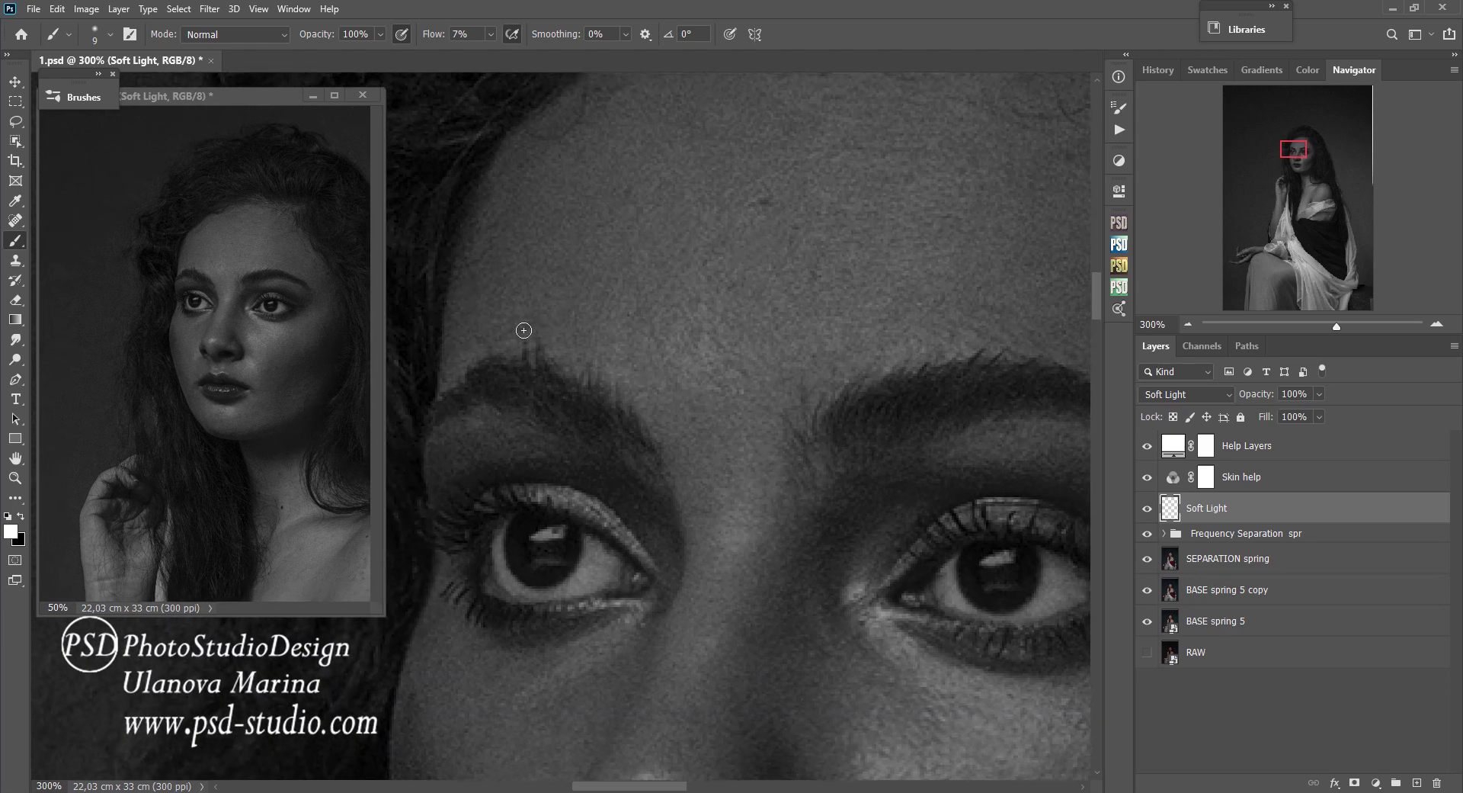
pyautogui.moveTo(743, 574); pyautogui.dragTo(722, 497)
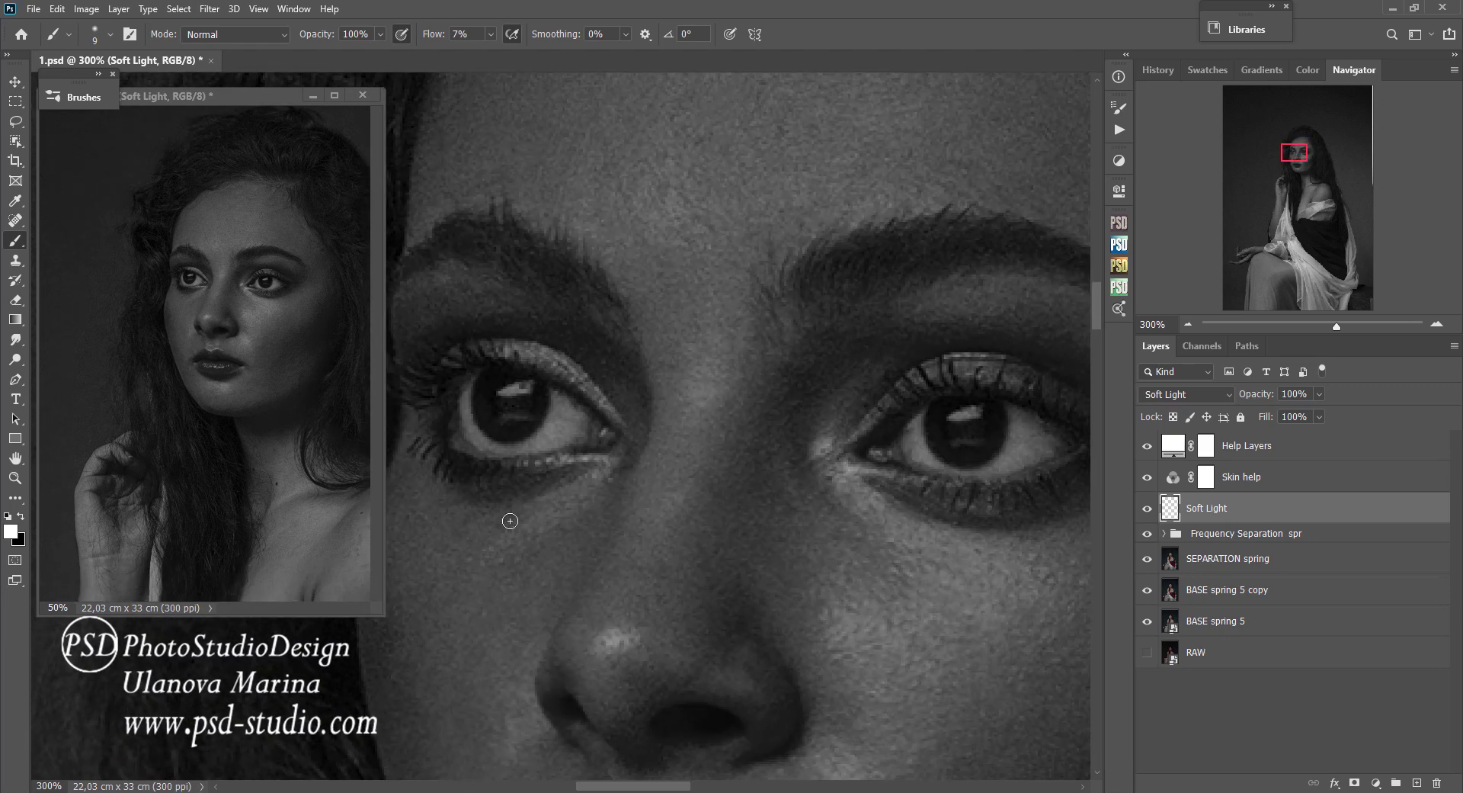
pyautogui.hscroll(-4, 580, 556)
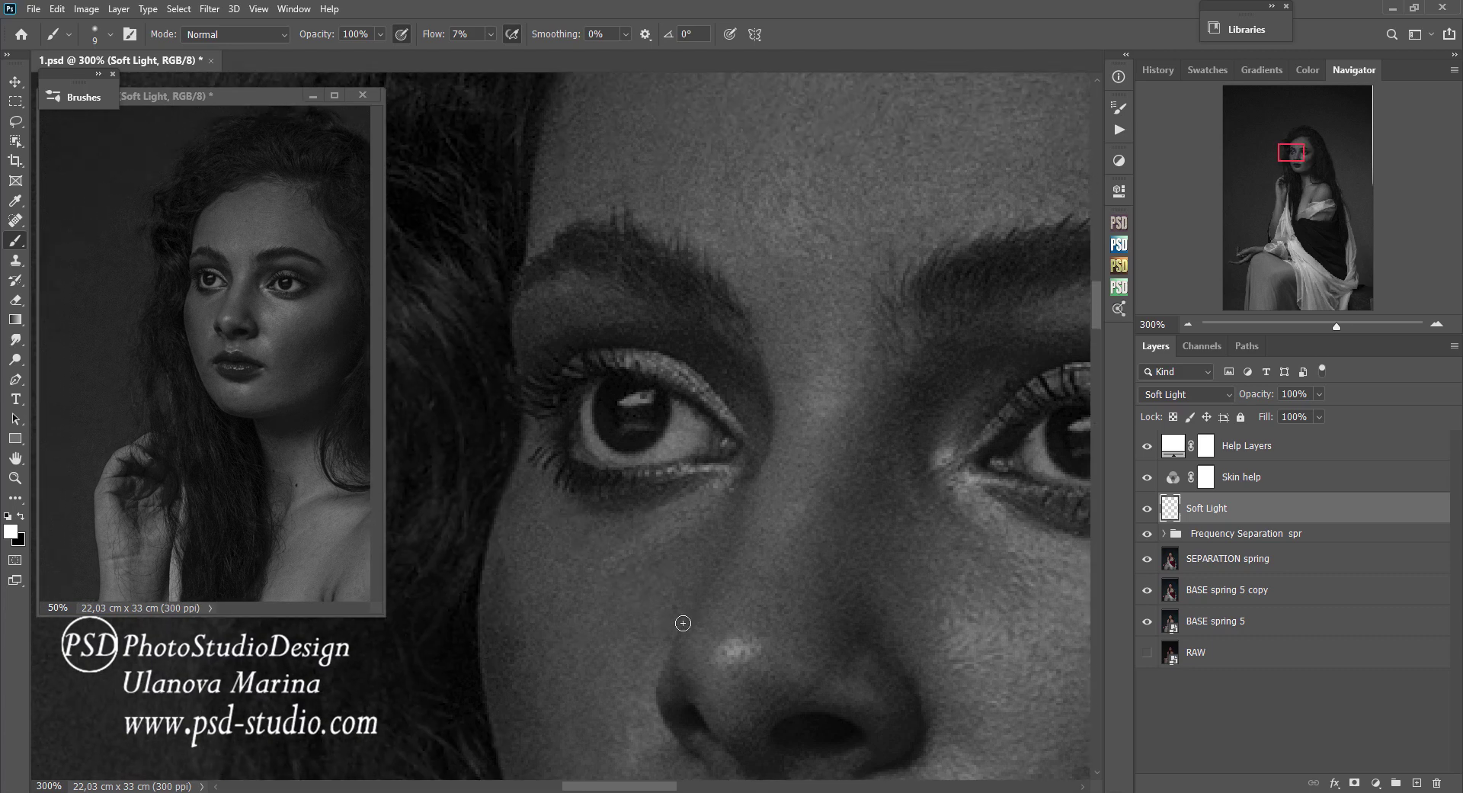
pyautogui.press('[')
pyautogui.press('[')
pyautogui.press('[')
pyautogui.press('[')
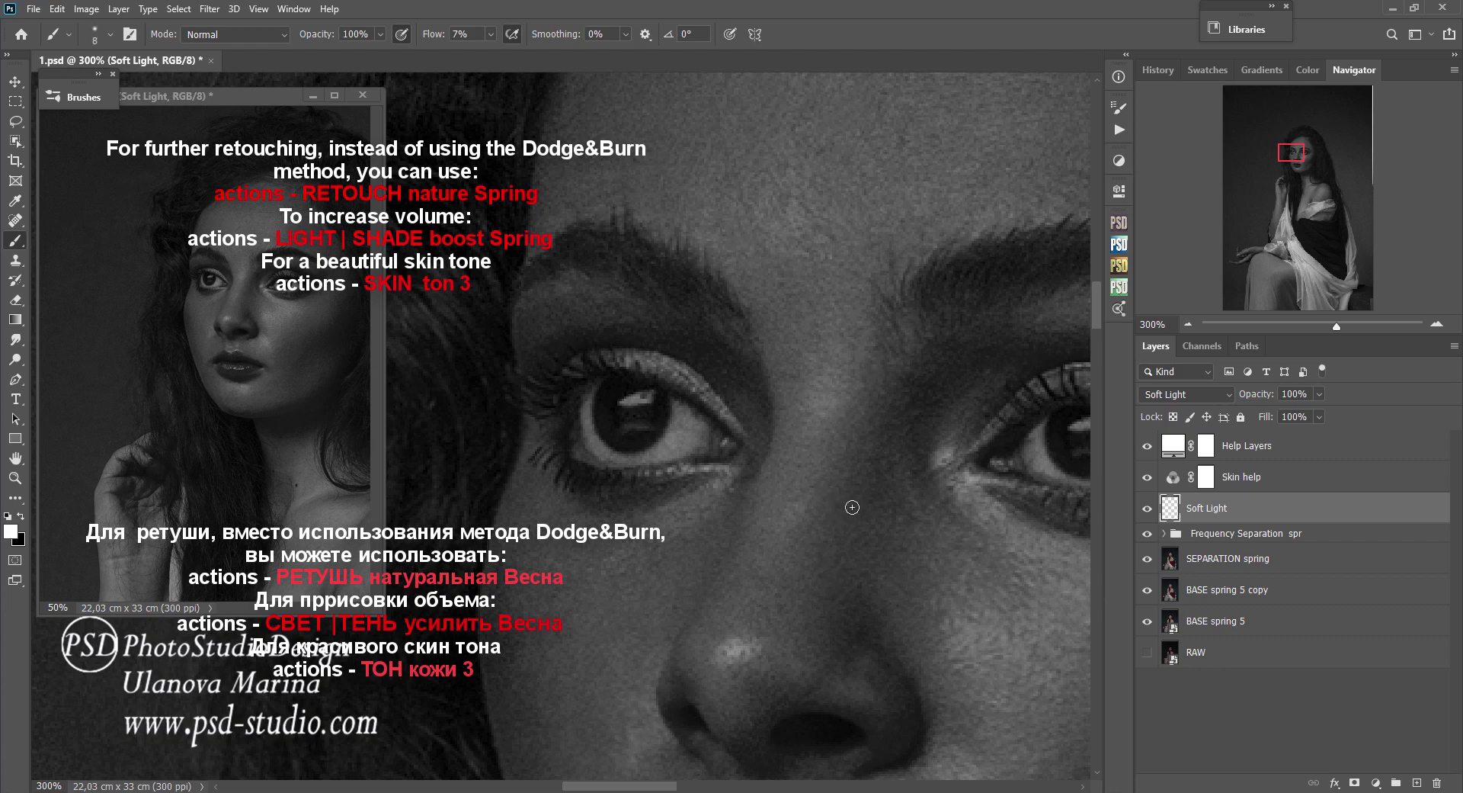
# Paint fine dodge strokes around the nose with an 8 px brush on Soft Light.
pyautogui.press(']')
pyautogui.press(']')
pyautogui.press(']')
pyautogui.press(']')
pyautogui.press('[')
pyautogui.press('[')
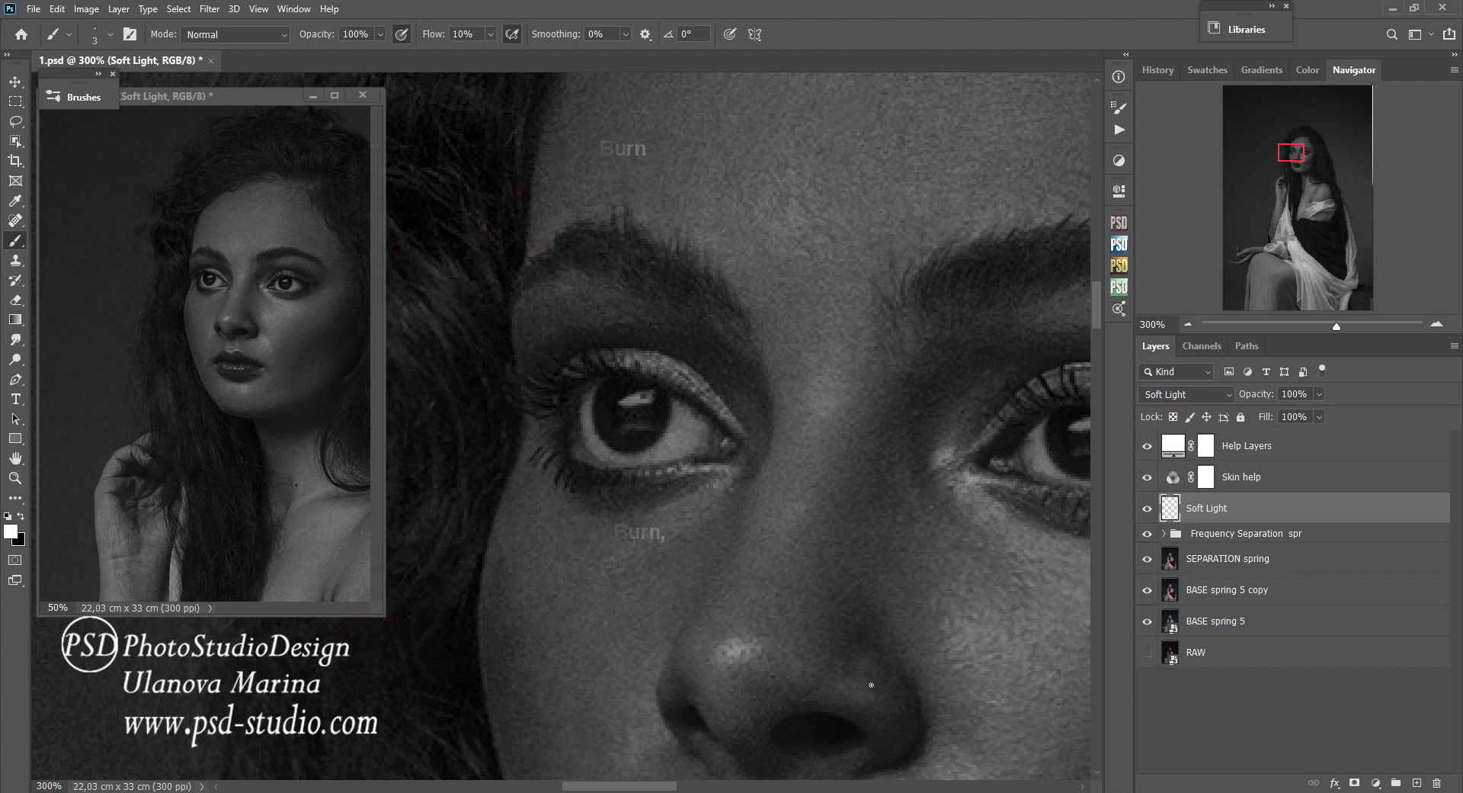
pyautogui.scroll(1, 838, 682)
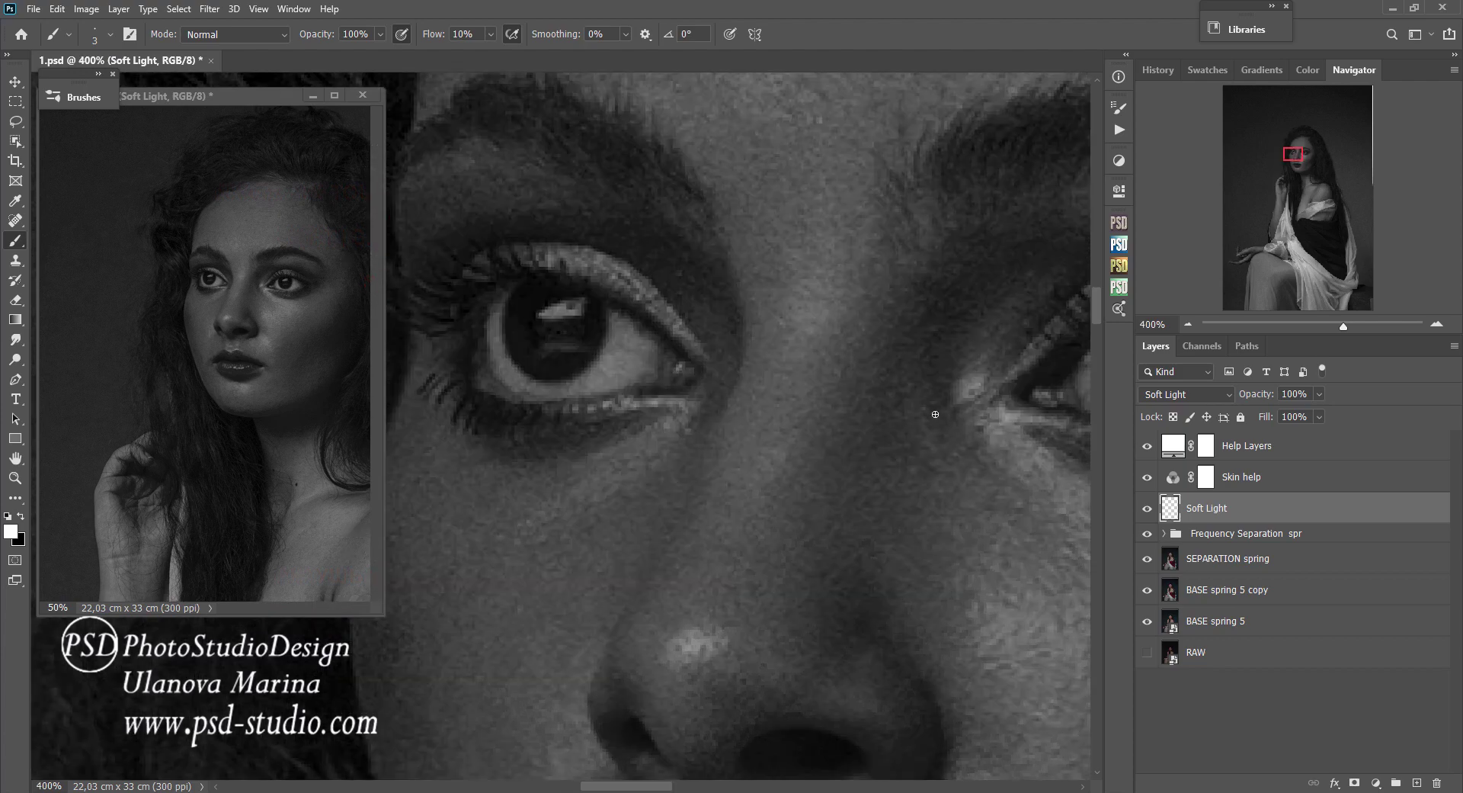
pyautogui.scroll(-1, 567, 551)
pyautogui.press(']')
pyautogui.press(']')
pyautogui.scroll(-2, 630, 369)
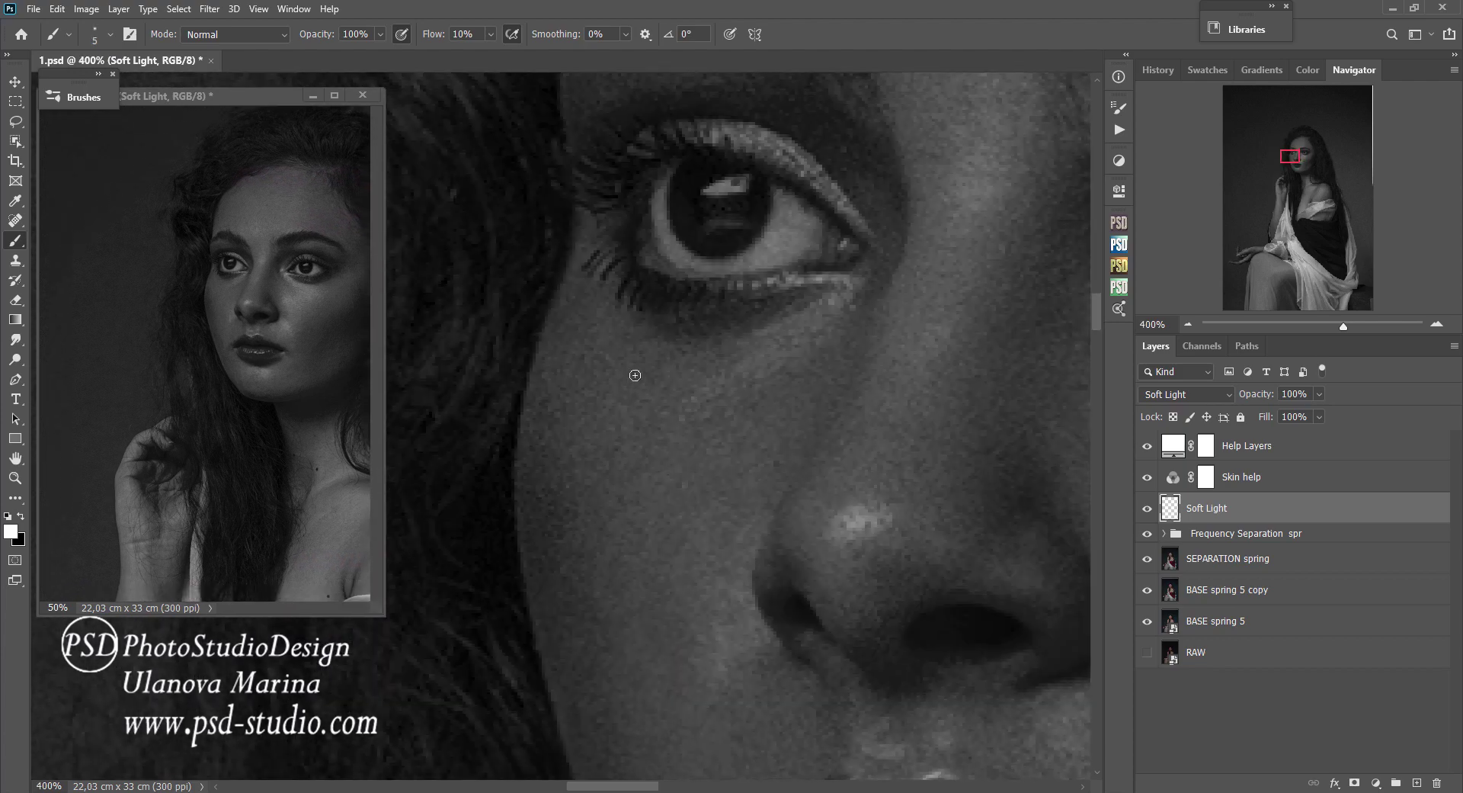
pyautogui.scroll(-2, 679, 451)
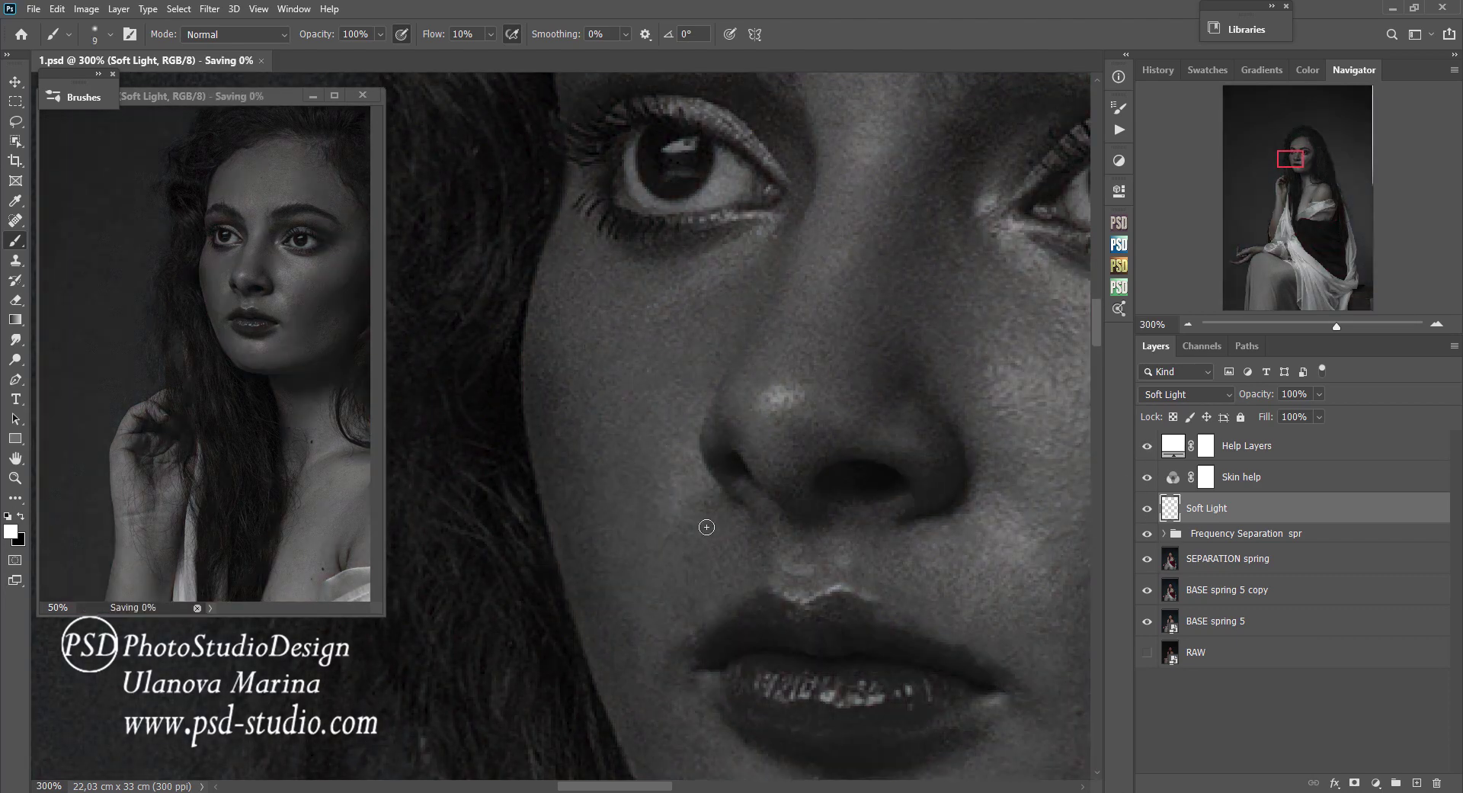
# Dodge and burn around the nose and lips, swapping between white and black paint.
pyautogui.press(']')
pyautogui.press(']')
pyautogui.press(']')
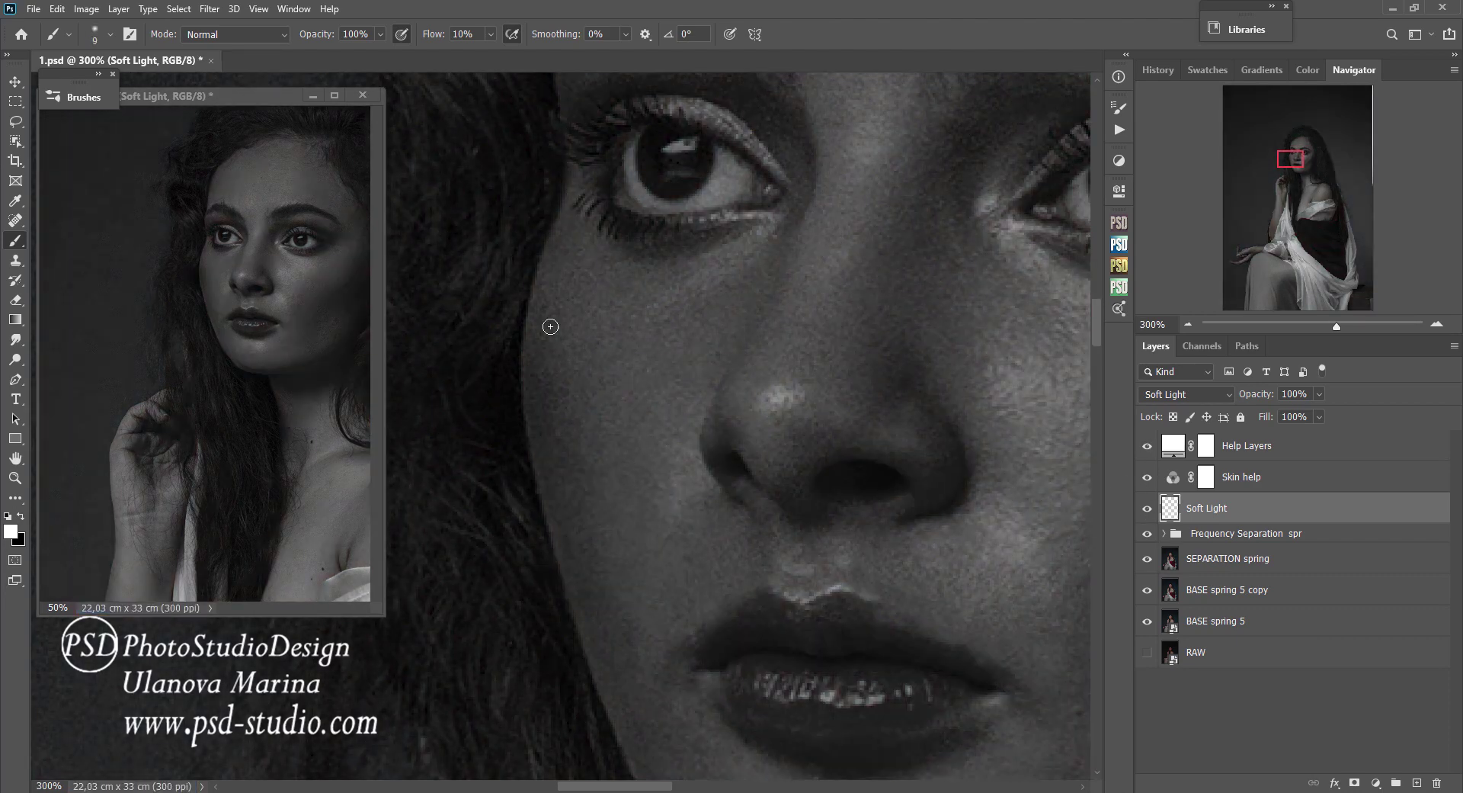
pyautogui.press(']')
pyautogui.press(']')
pyautogui.scroll(-2, 617, 653)
pyautogui.press('[')
pyautogui.press('[')
pyautogui.press('[')
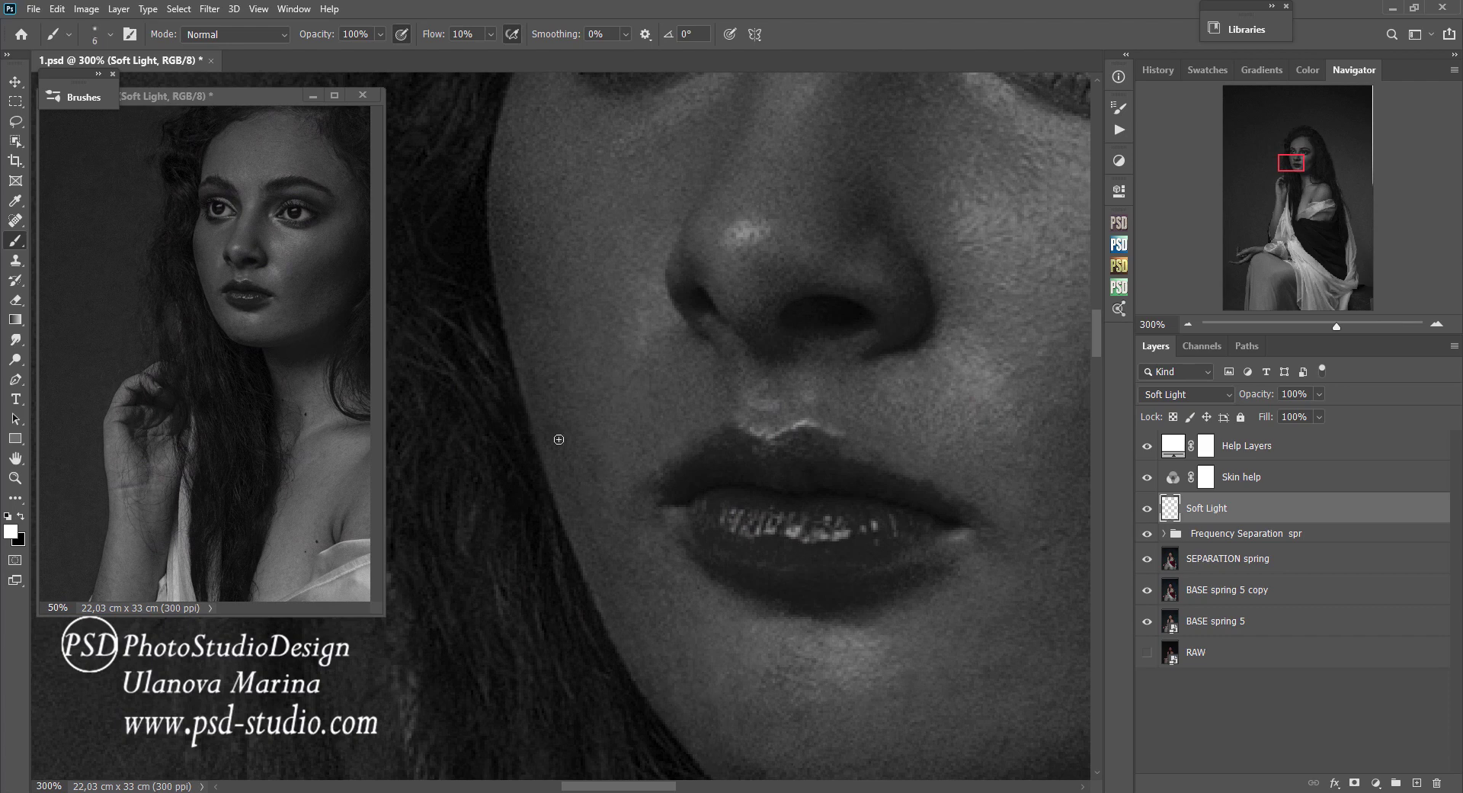
pyautogui.press('[')
pyautogui.press('x')
pyautogui.press('x')
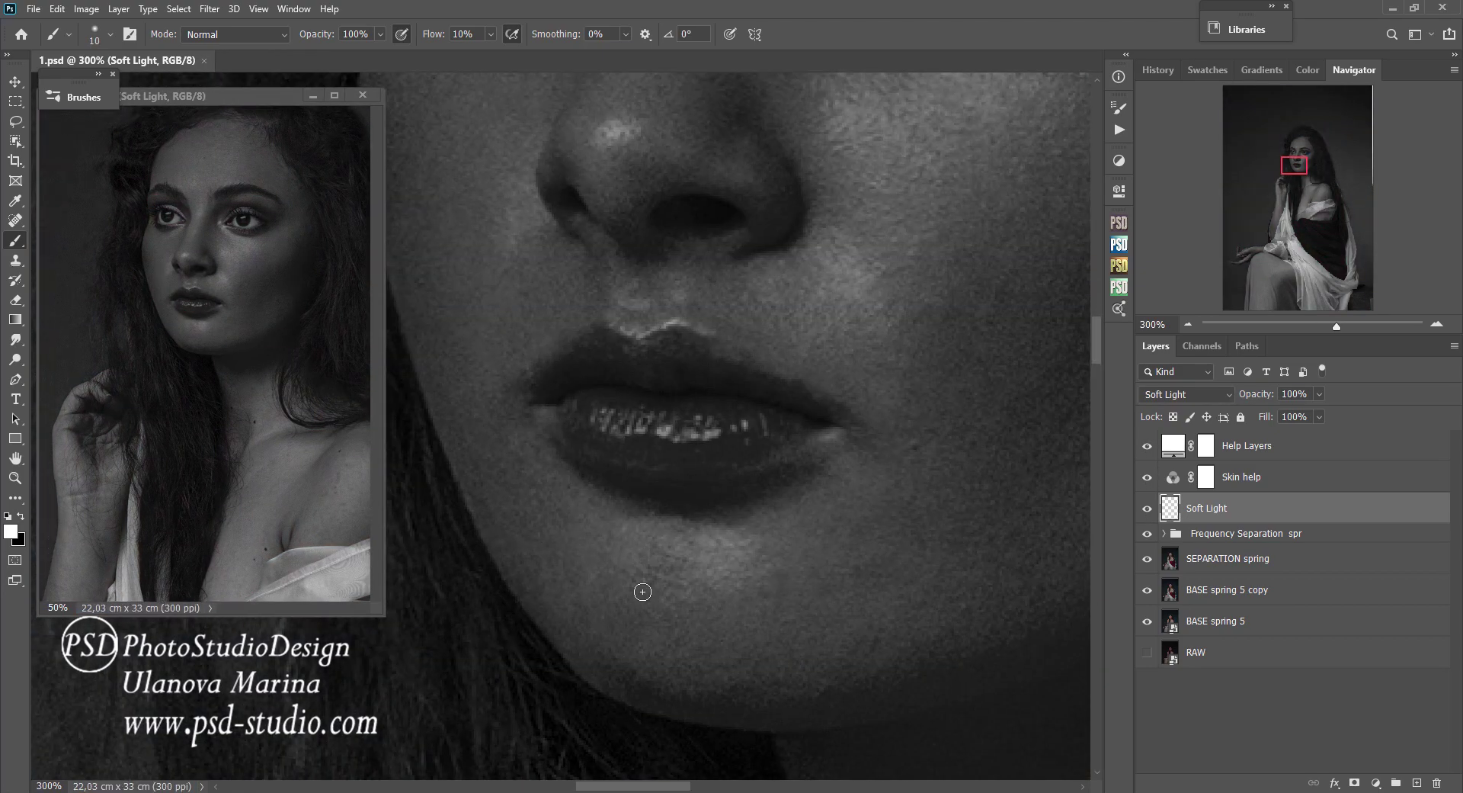
# Zoom in on the lips and lighten the surrounding skin with a small white brush.
pyautogui.press('[')
pyautogui.press('[')
pyautogui.press('[')
pyautogui.keyDown('ctrl'); pyautogui.click(648, 604); pyautogui.keyUp('ctrl')
pyautogui.press(']')
pyautogui.press(']')
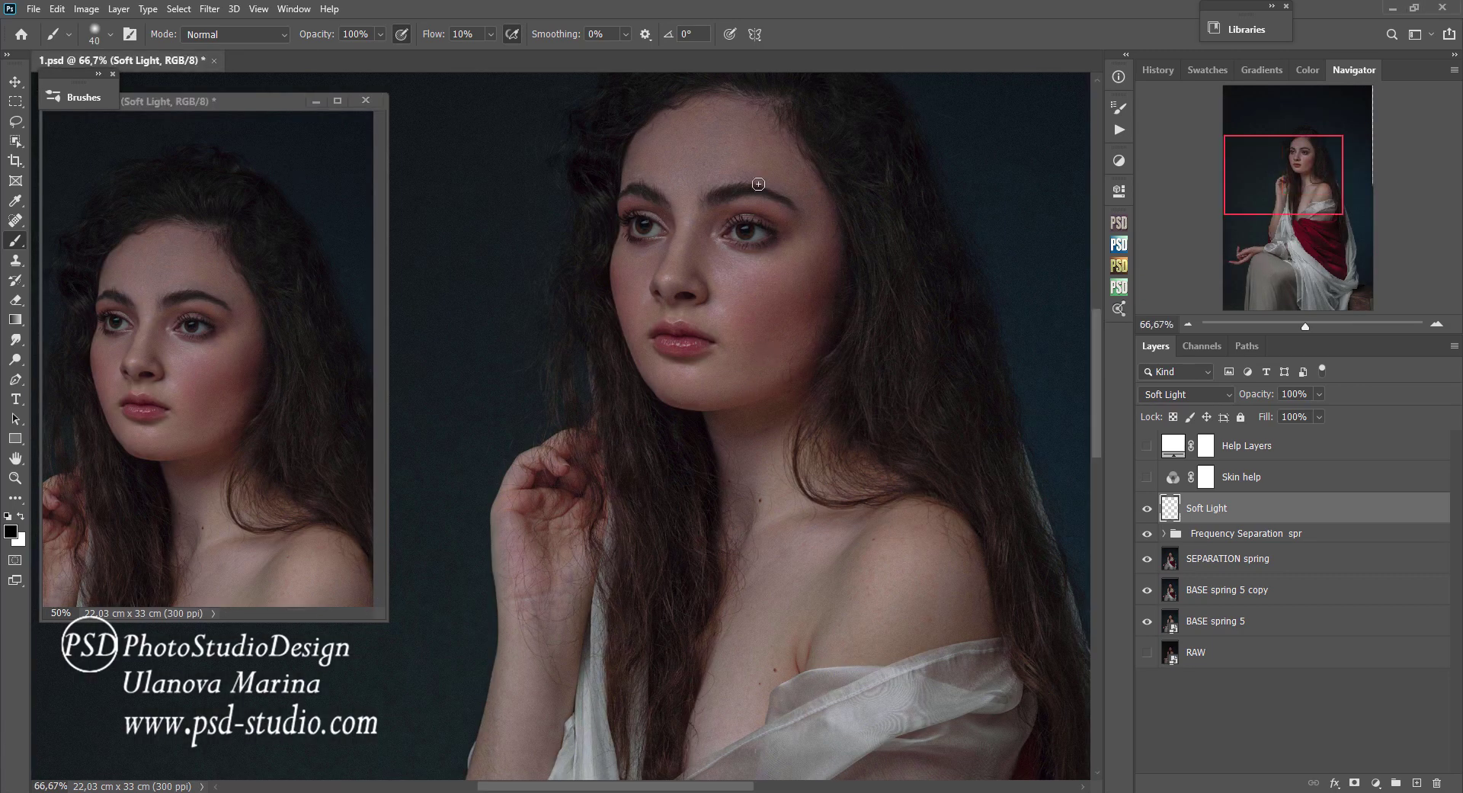
pyautogui.press('x')
pyautogui.scroll(-3, 763, 526)
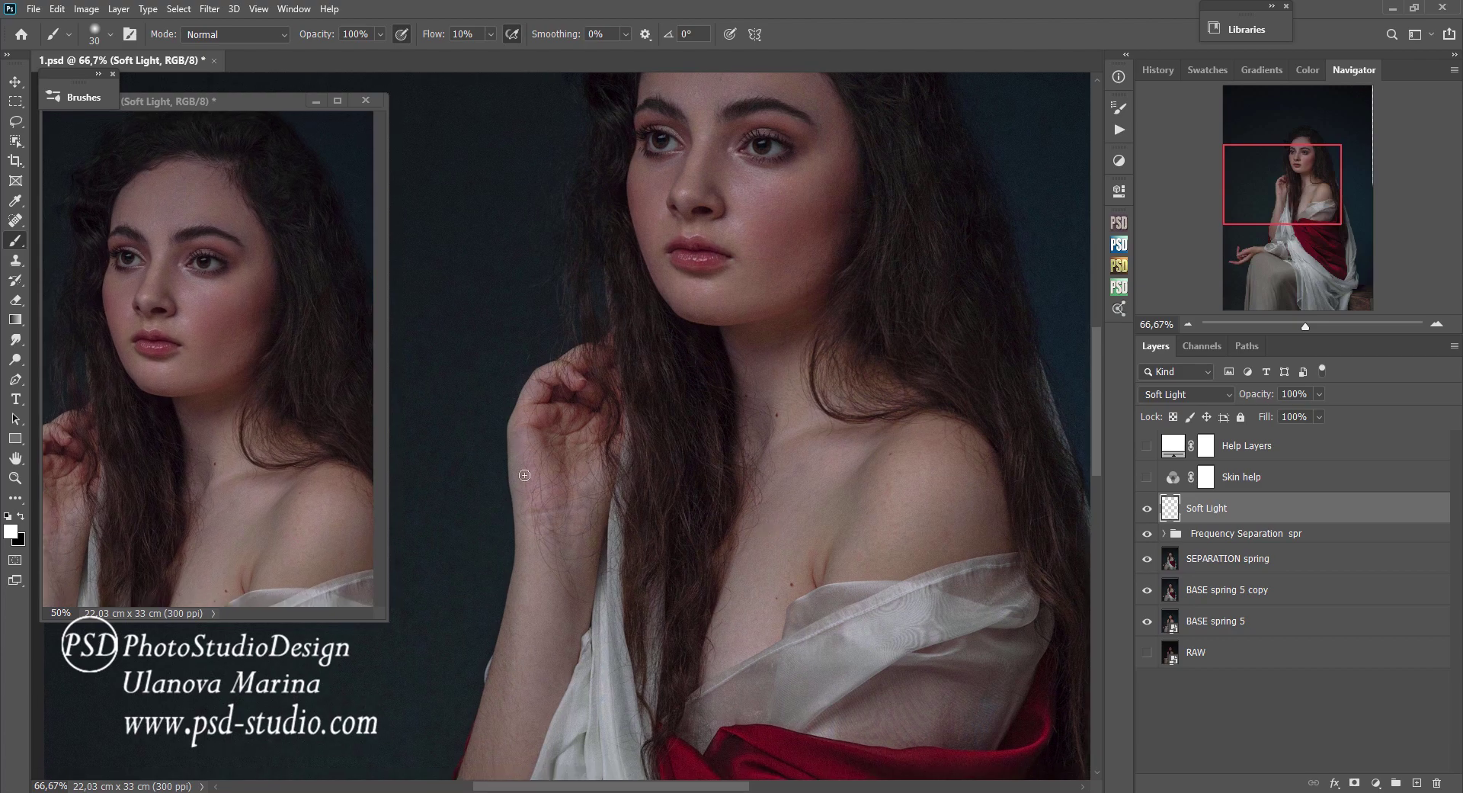
pyautogui.press(']')
# Turn the greyscale helper layers back on and dodge-and-burn the shoulder at 100%.
pyautogui.moveTo(1147, 445); pyautogui.dragTo(1147, 476)
pyautogui.hotkey('ctrl', '1')
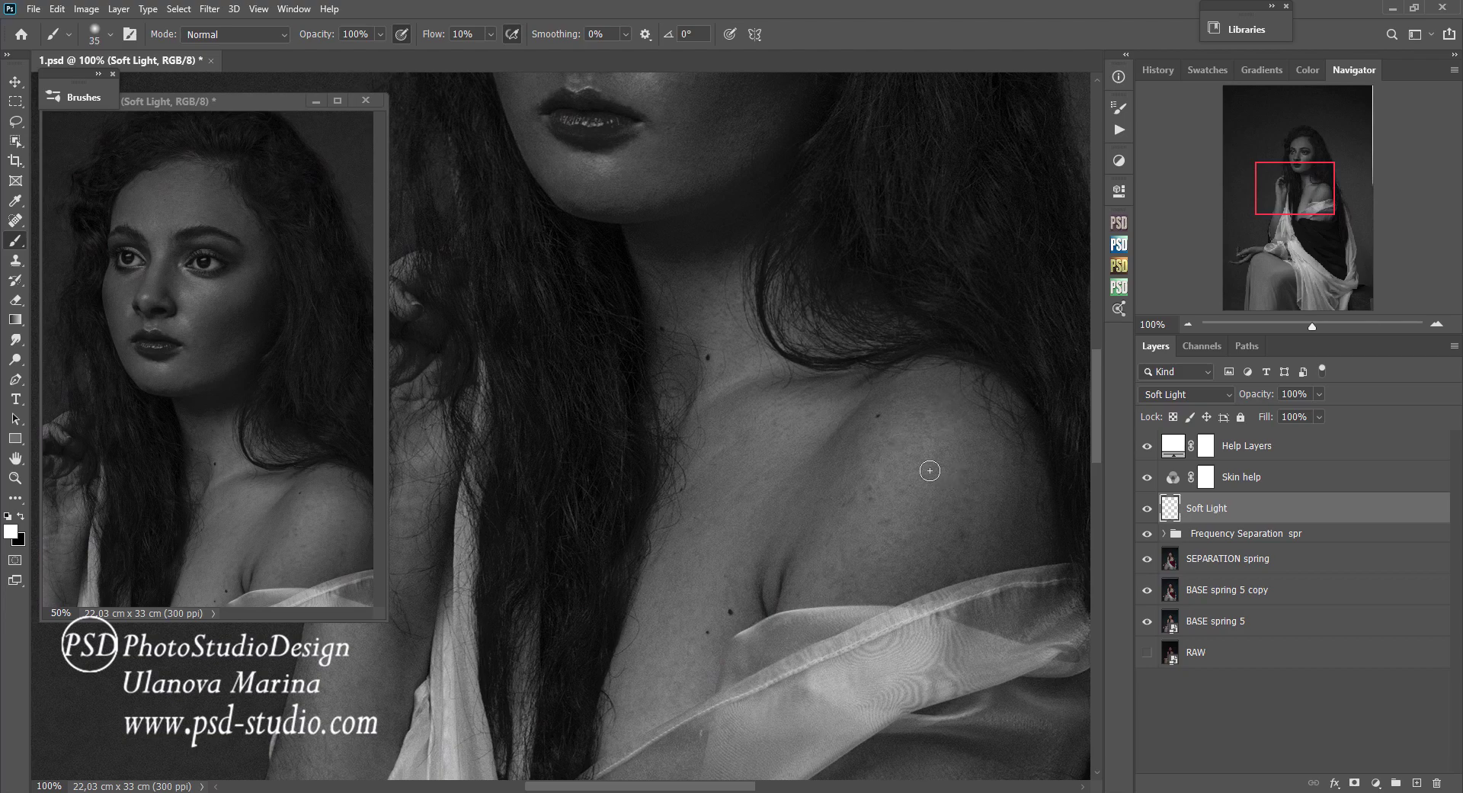
pyautogui.press('[')
pyautogui.press(']')
pyautogui.press('[')
pyautogui.press('[')
pyautogui.press('[')
# Pan down and dodge-and-burn the lower arm, hand and knee.
pyautogui.moveTo(643, 713); pyautogui.dragTo(693, 330)
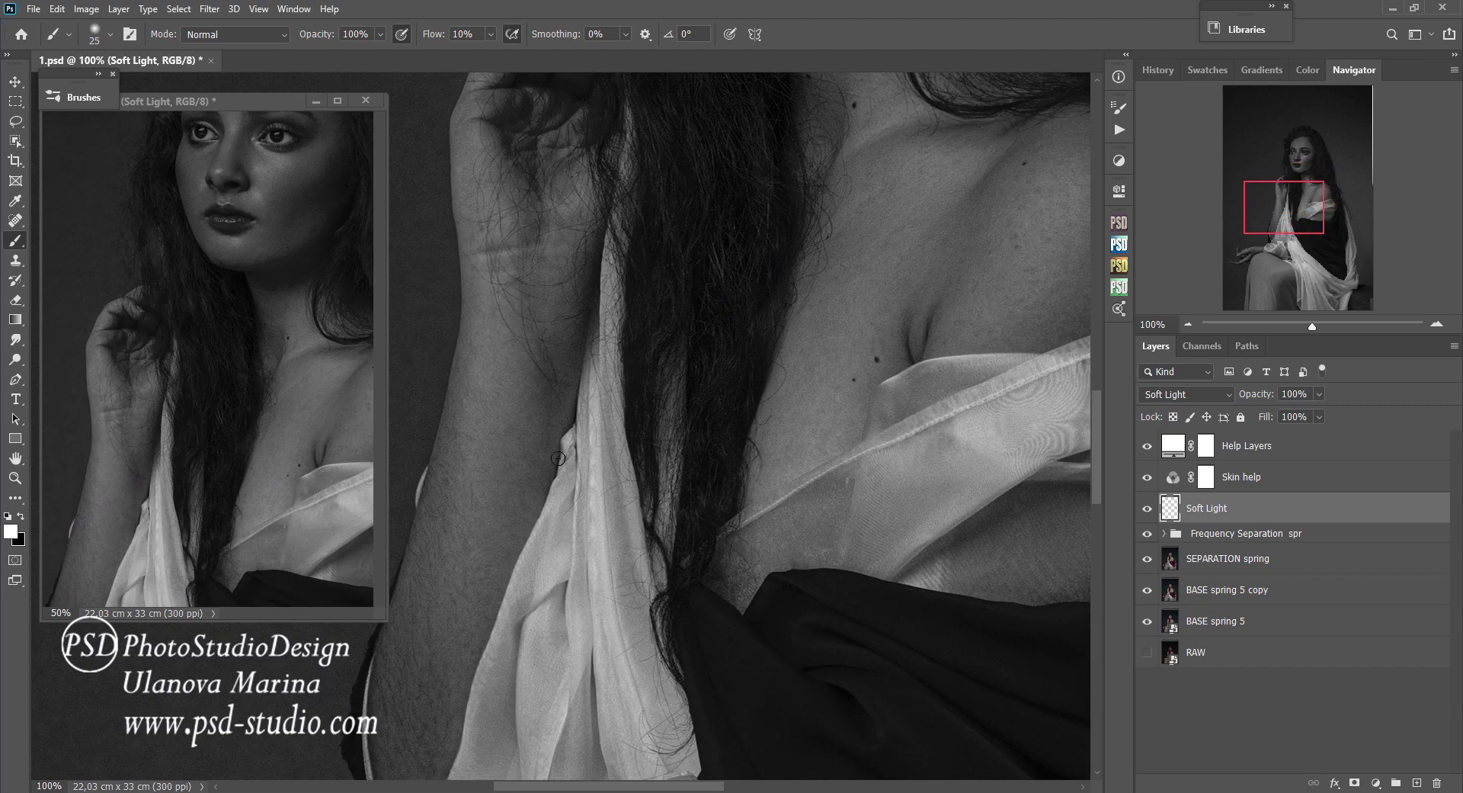
pyautogui.moveTo(724, 405); pyautogui.dragTo(748, 300)
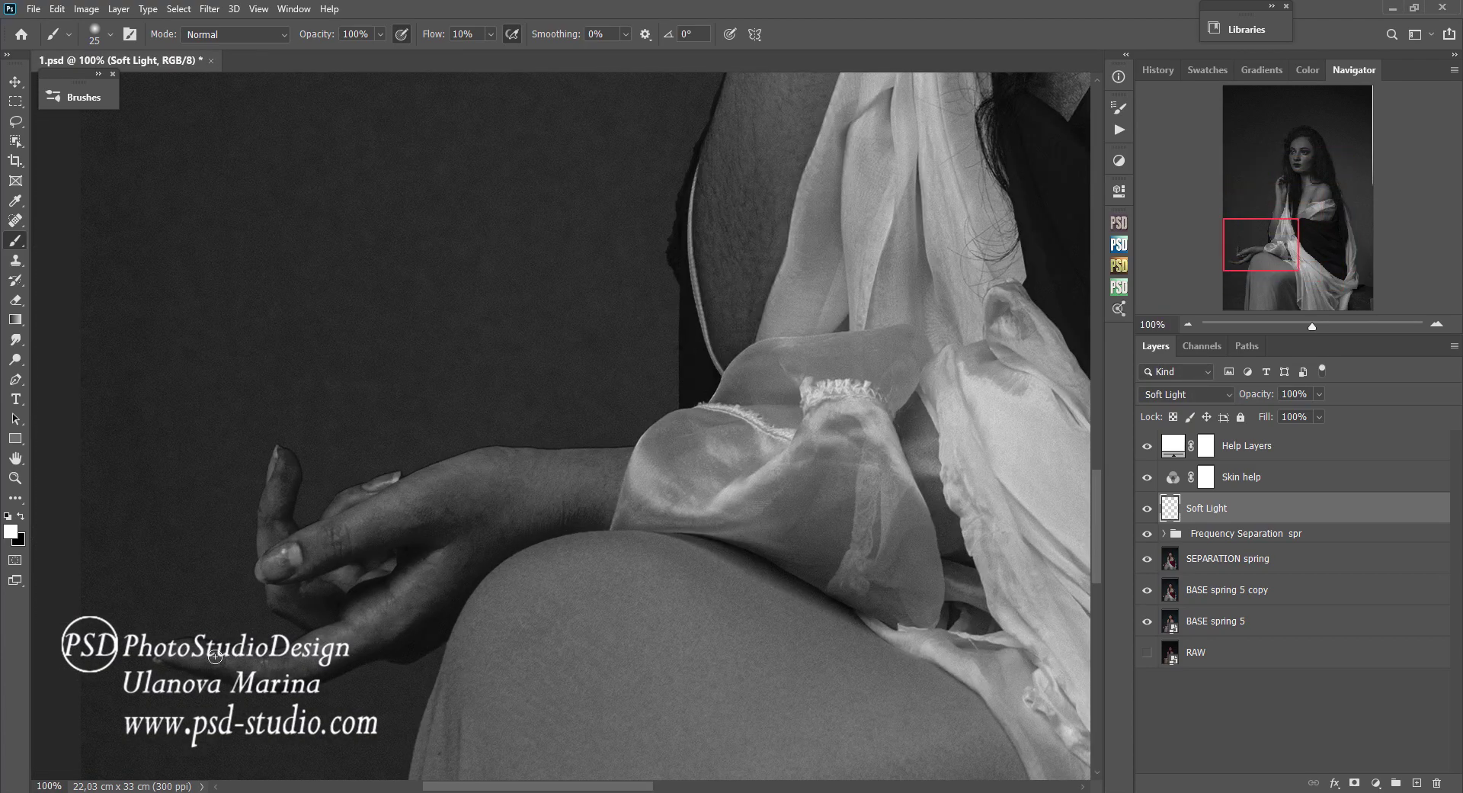
pyautogui.press('[')
pyautogui.press(']')
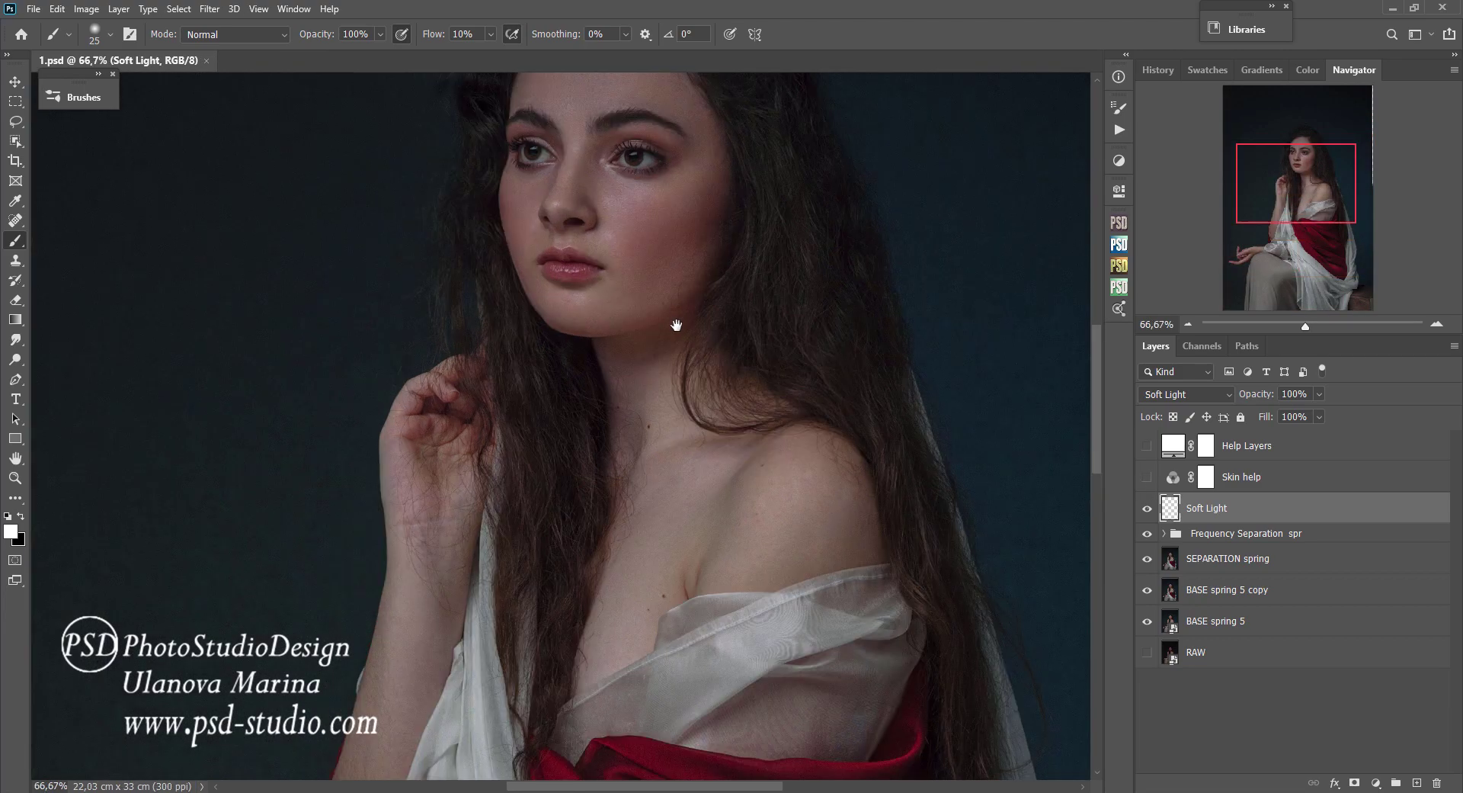
# Toggle the Soft Light layer off and on to compare the skin retouch.
pyautogui.moveTo(676, 325); pyautogui.dragTo(665, 417)
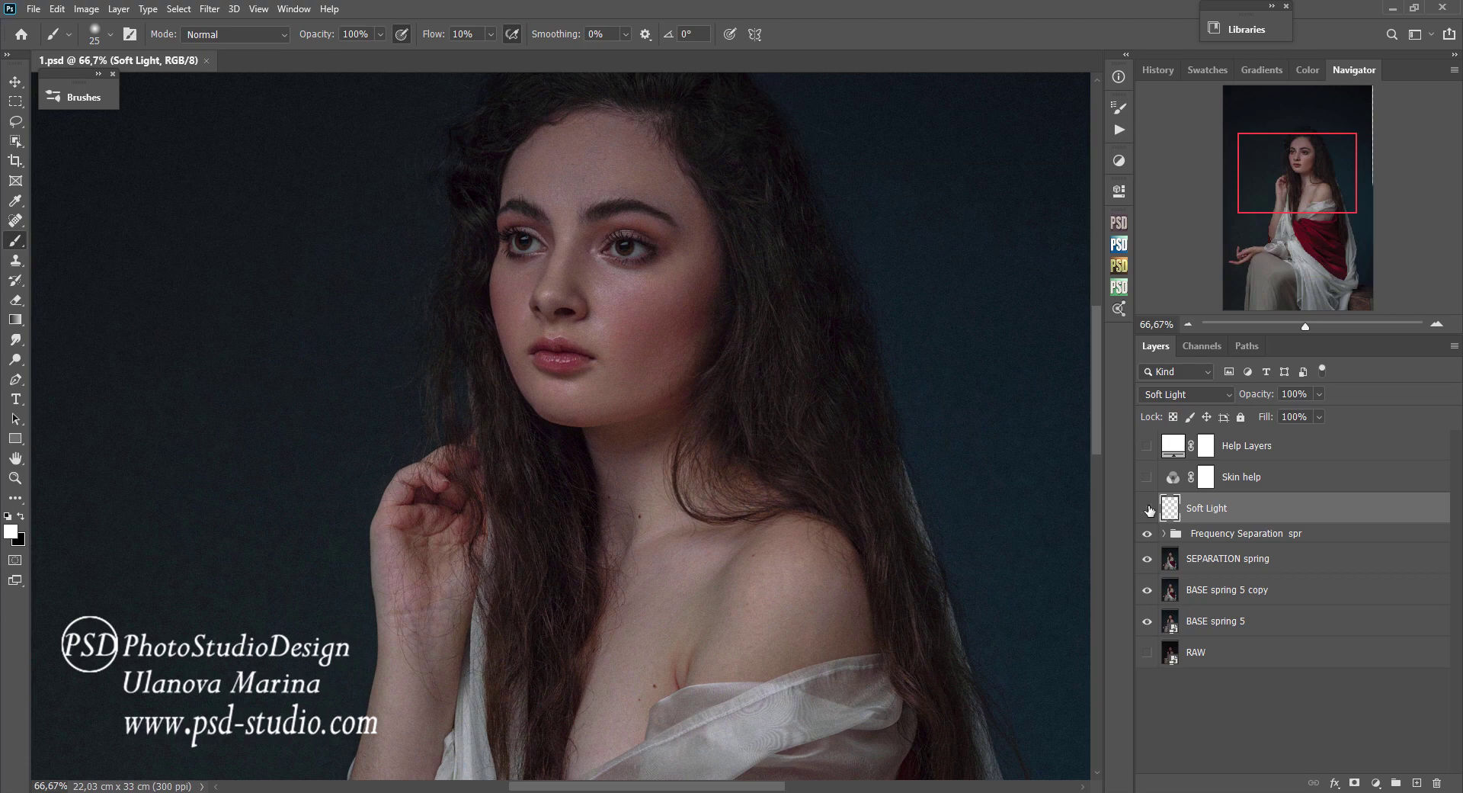
pyautogui.click(1149, 509)
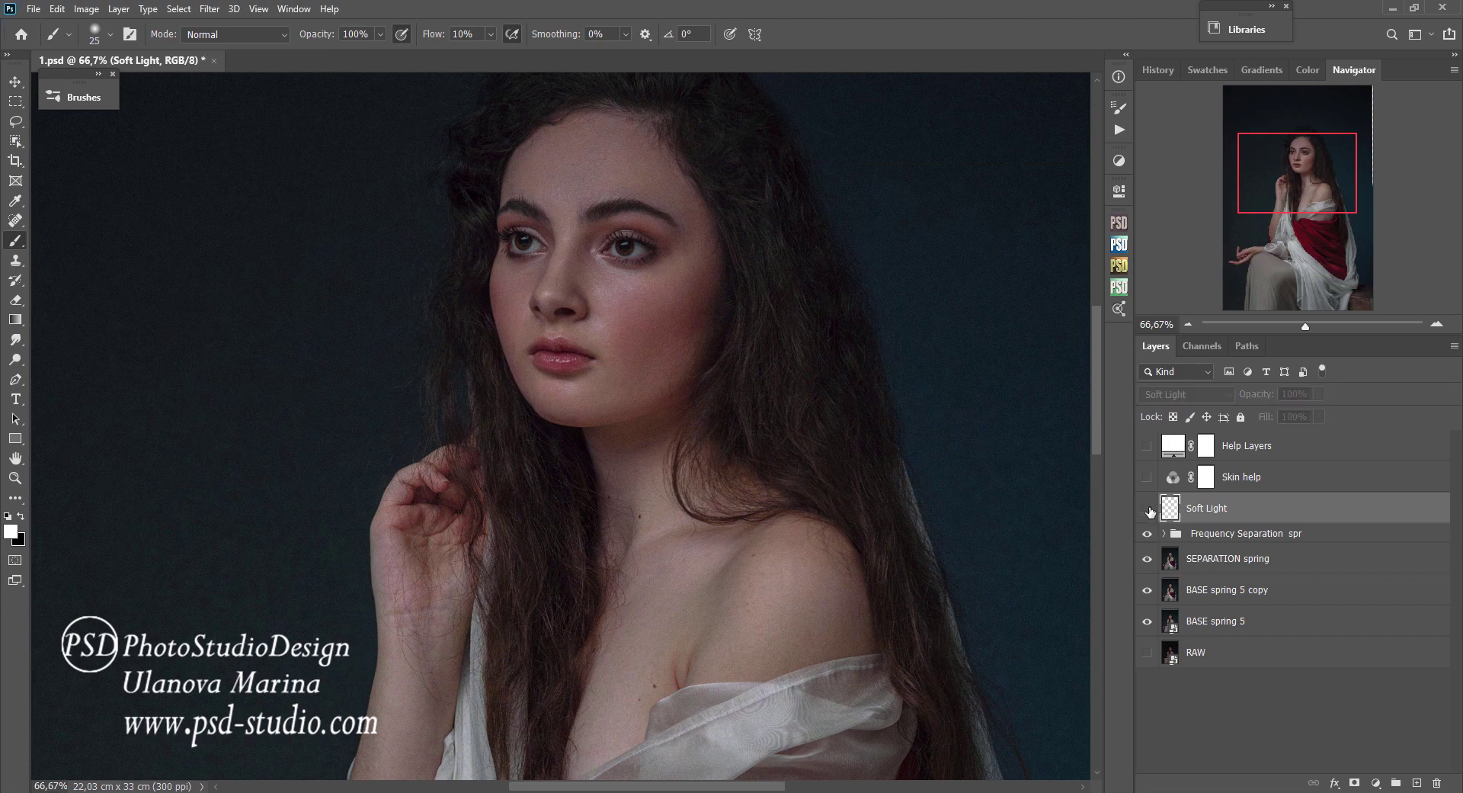
pyautogui.click(1147, 508)
pyautogui.click(1148, 508)
pyautogui.hotkey('ctrl', '1')
# Solo BASE spring 5 to view the original, then restore the layers and toggle Frequency Separation and Soft Light.
pyautogui.keyDown('alt'); pyautogui.click(1147, 621); pyautogui.keyUp('alt')
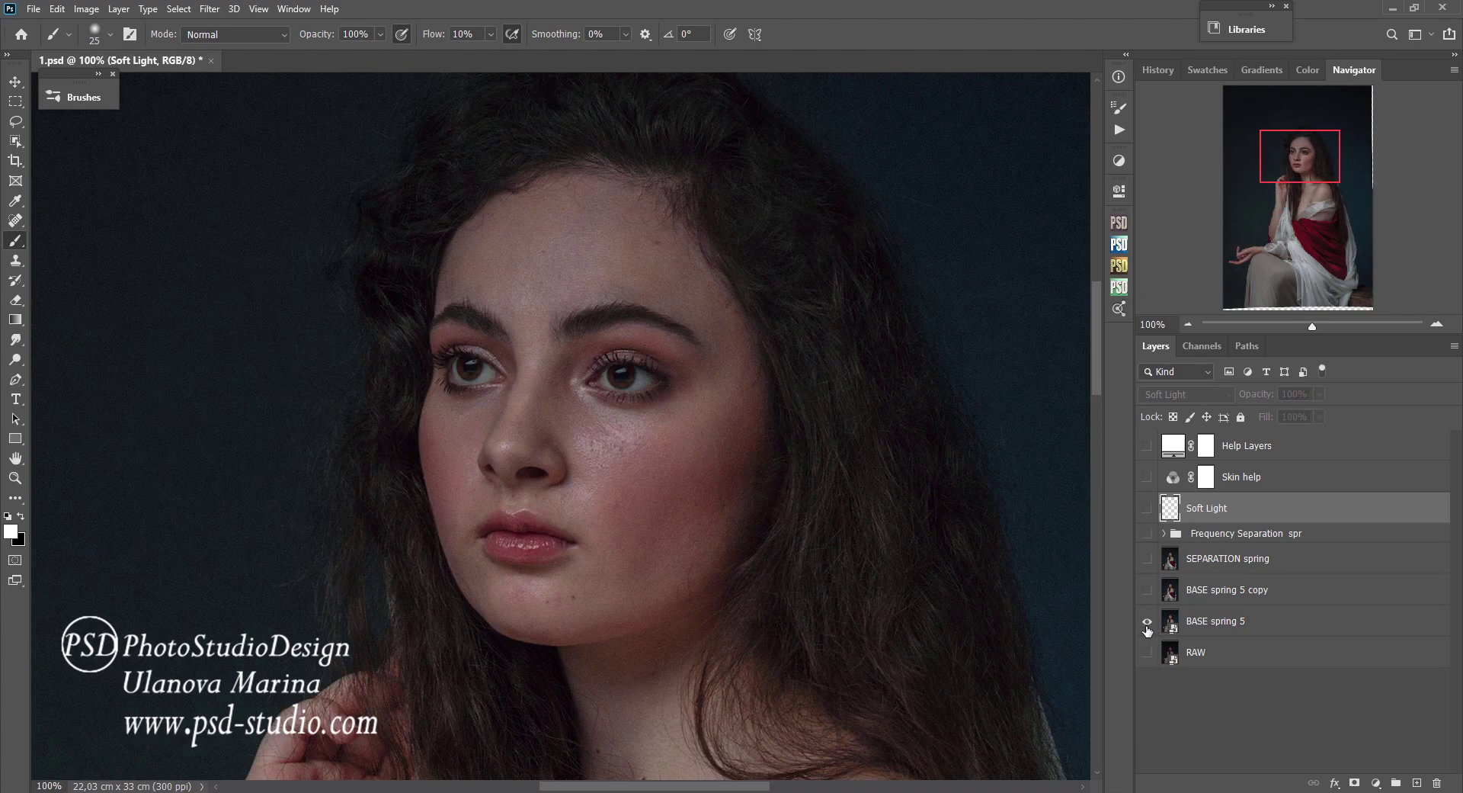
pyautogui.keyDown('alt'); pyautogui.click(1147, 622); pyautogui.keyUp('alt')
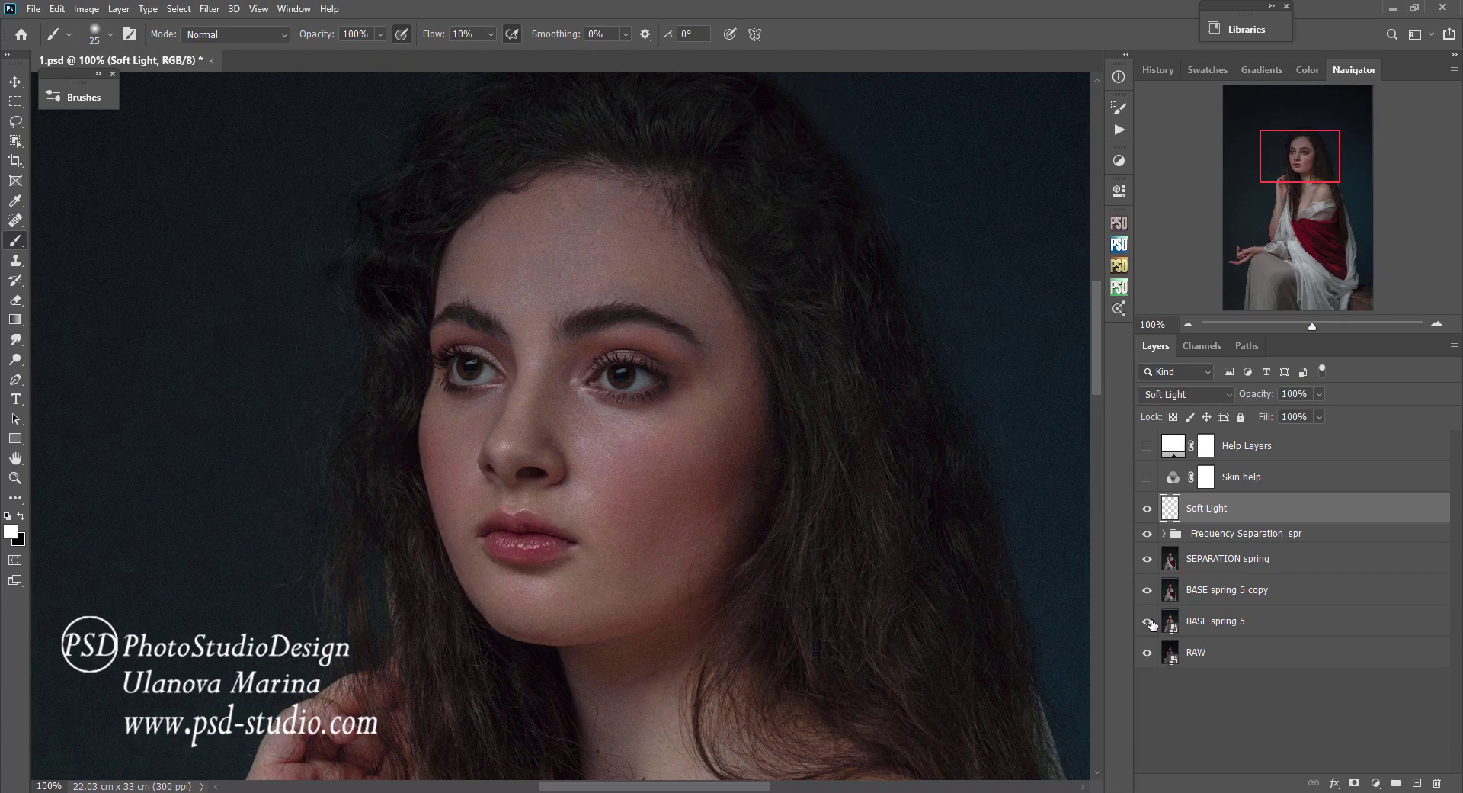
pyautogui.hotkey('ctrl', '-')
pyautogui.hotkey('ctrl', '-')
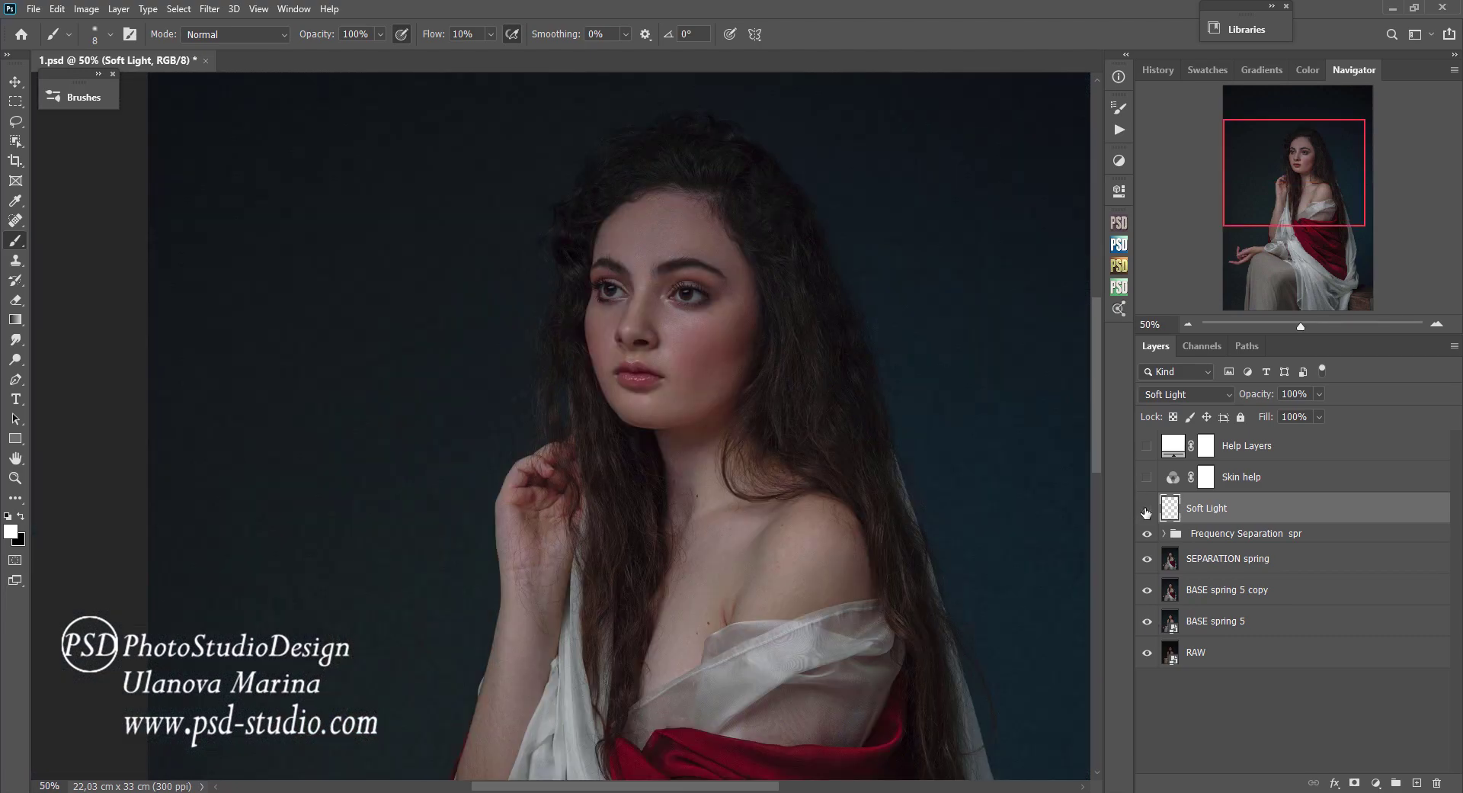
pyautogui.click(1148, 533)
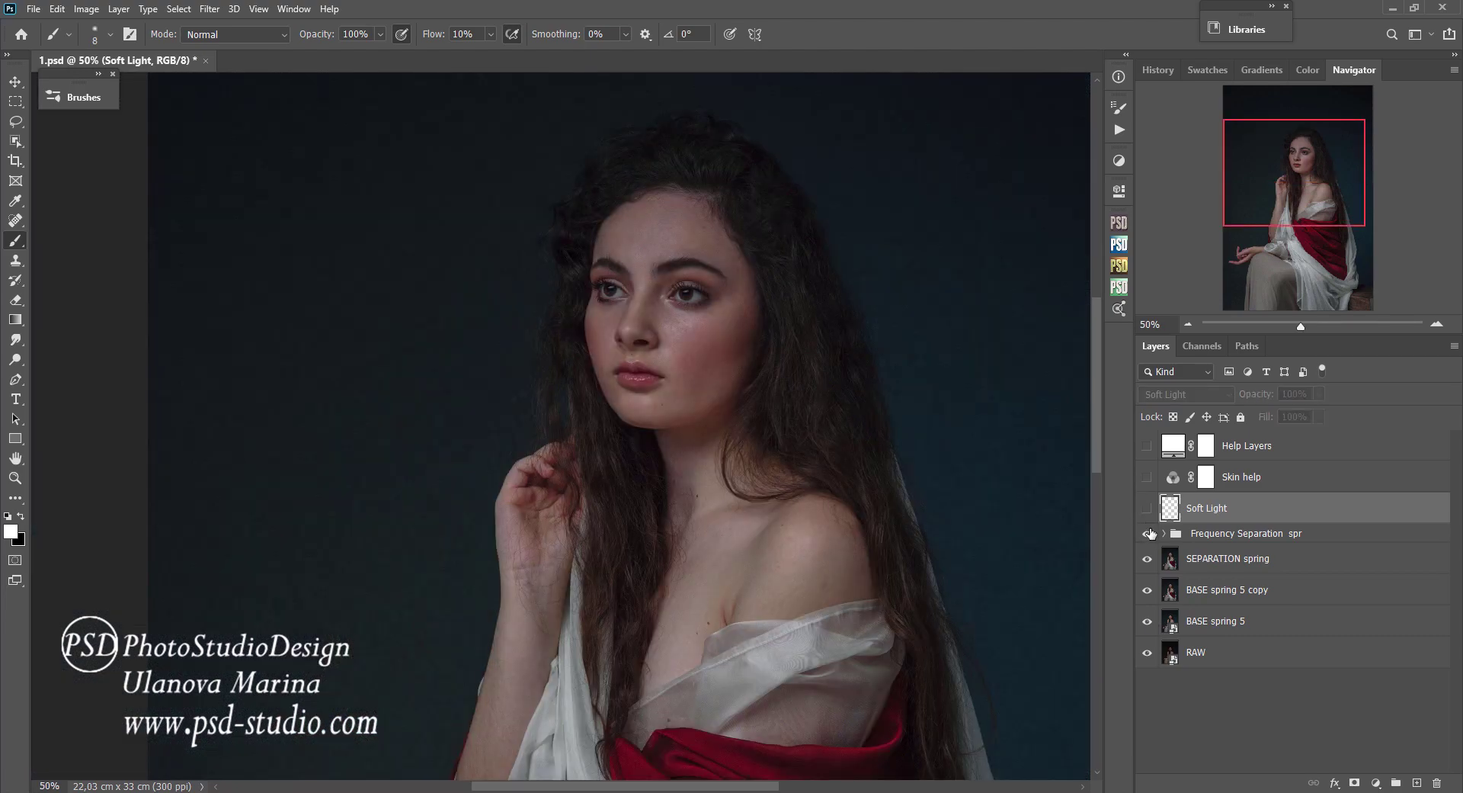
pyautogui.click(1148, 509)
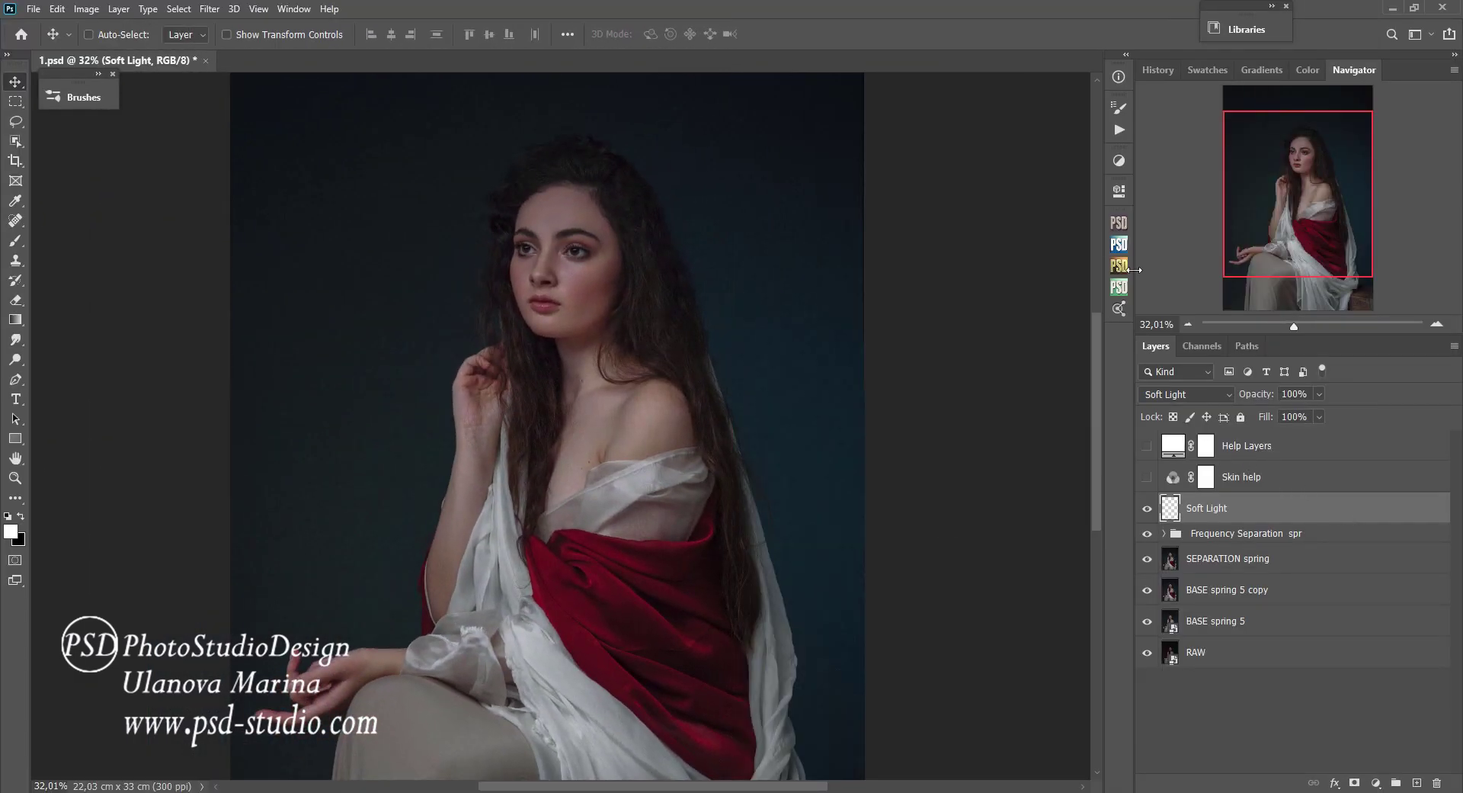
# Add a neutral gray layer using the RETOUCH GRAY LAYER action from the SPRING-SUMMER panel.
pyautogui.click(1122, 289)
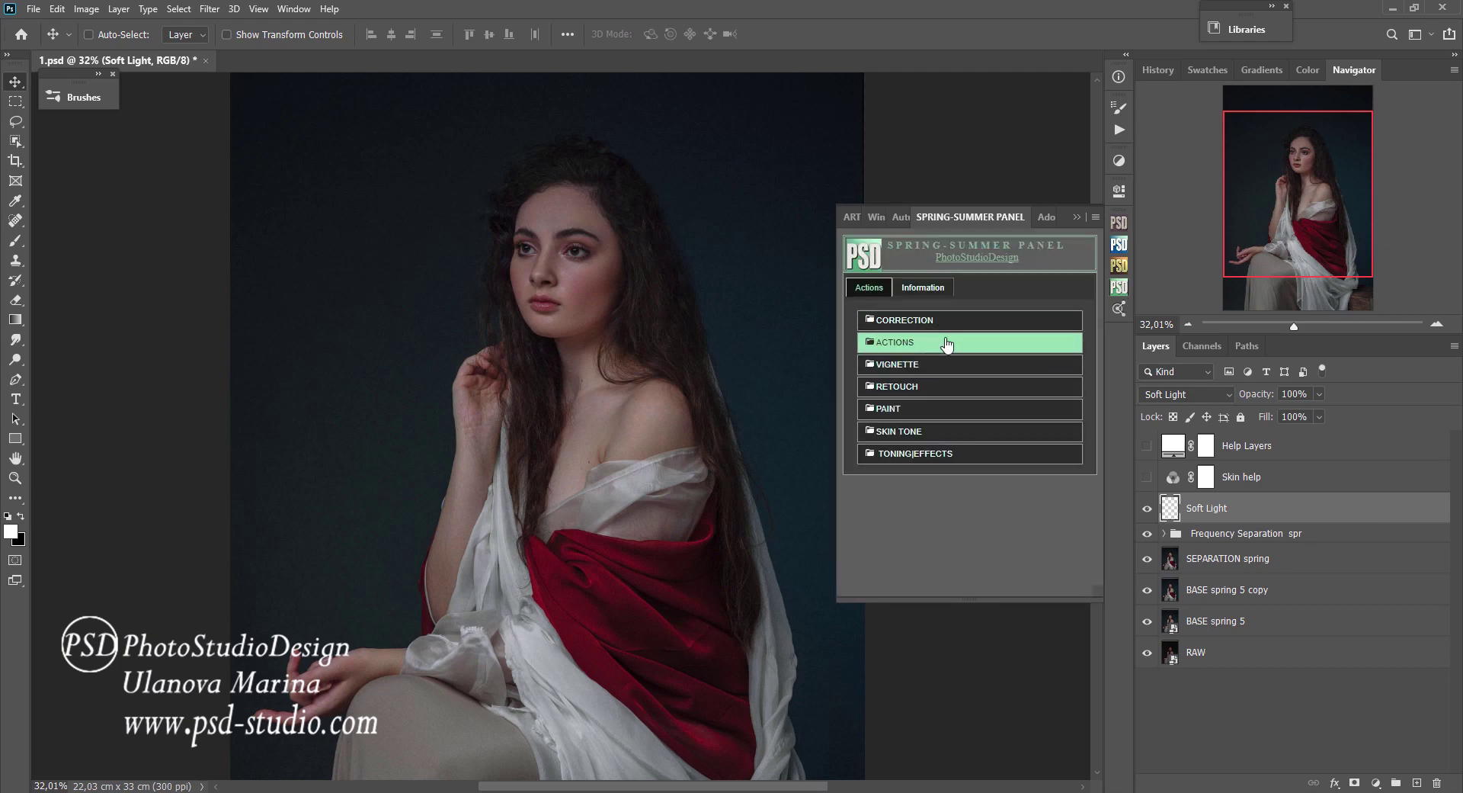
pyautogui.click(954, 387)
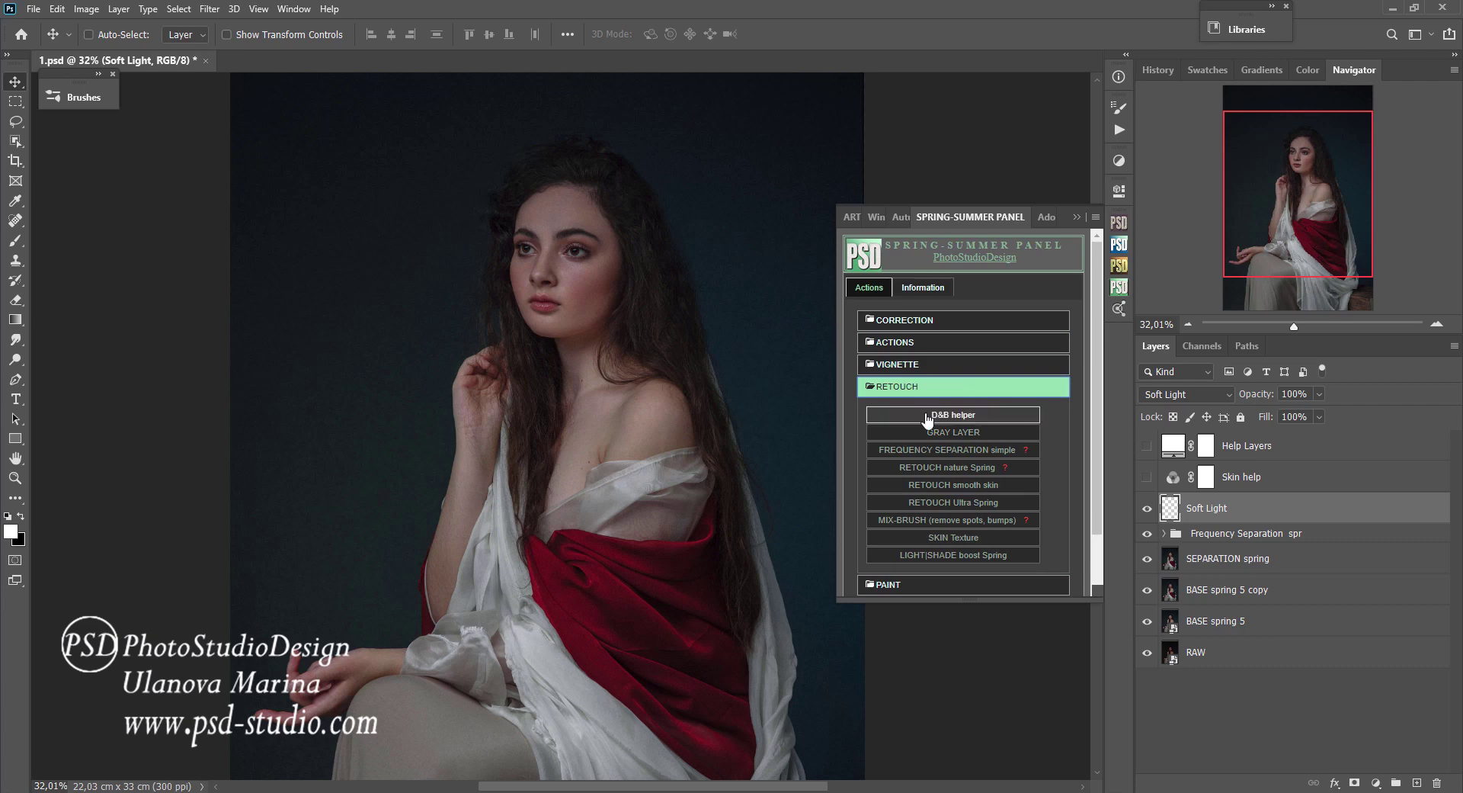
pyautogui.click(927, 433)
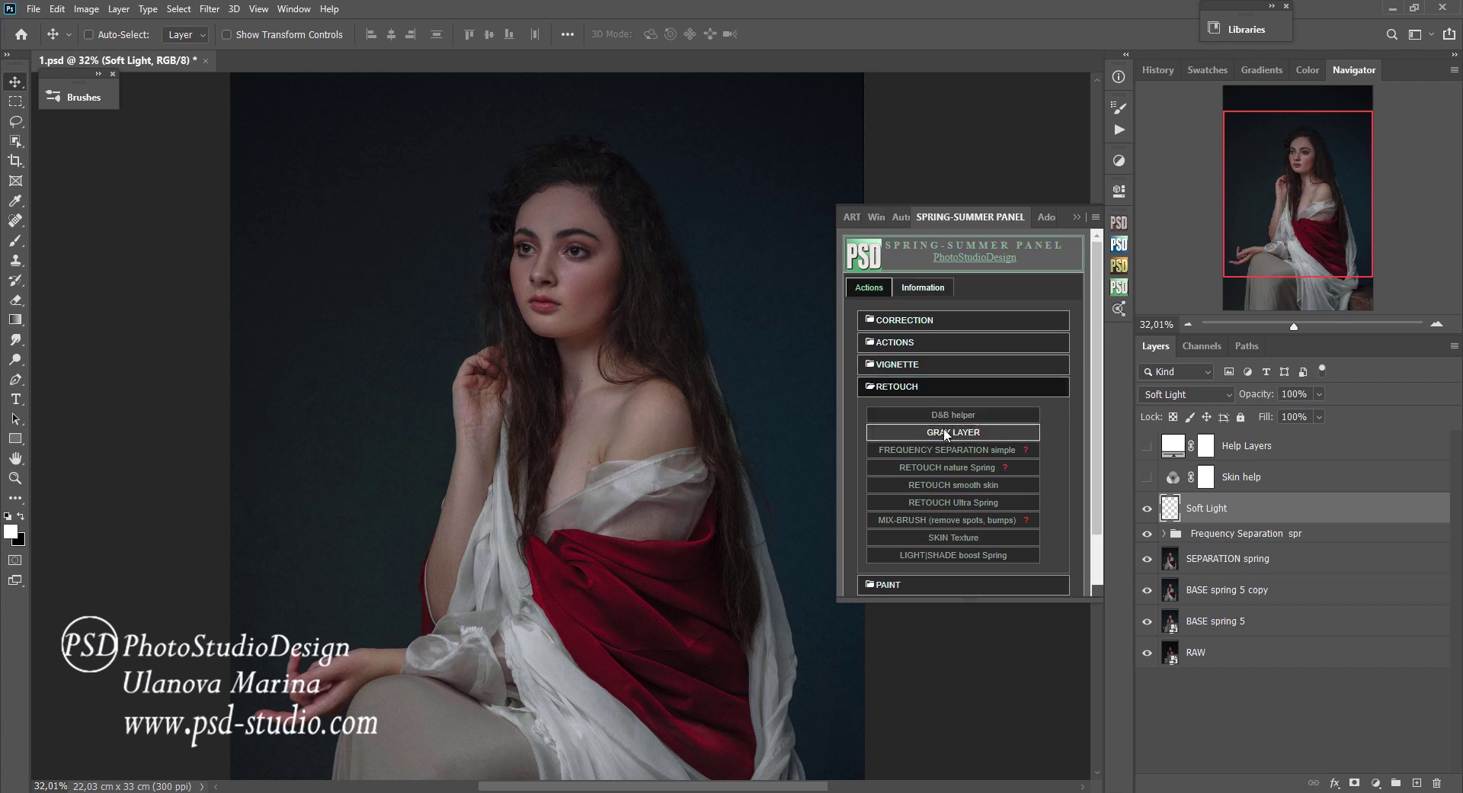
pyautogui.click(1076, 216)
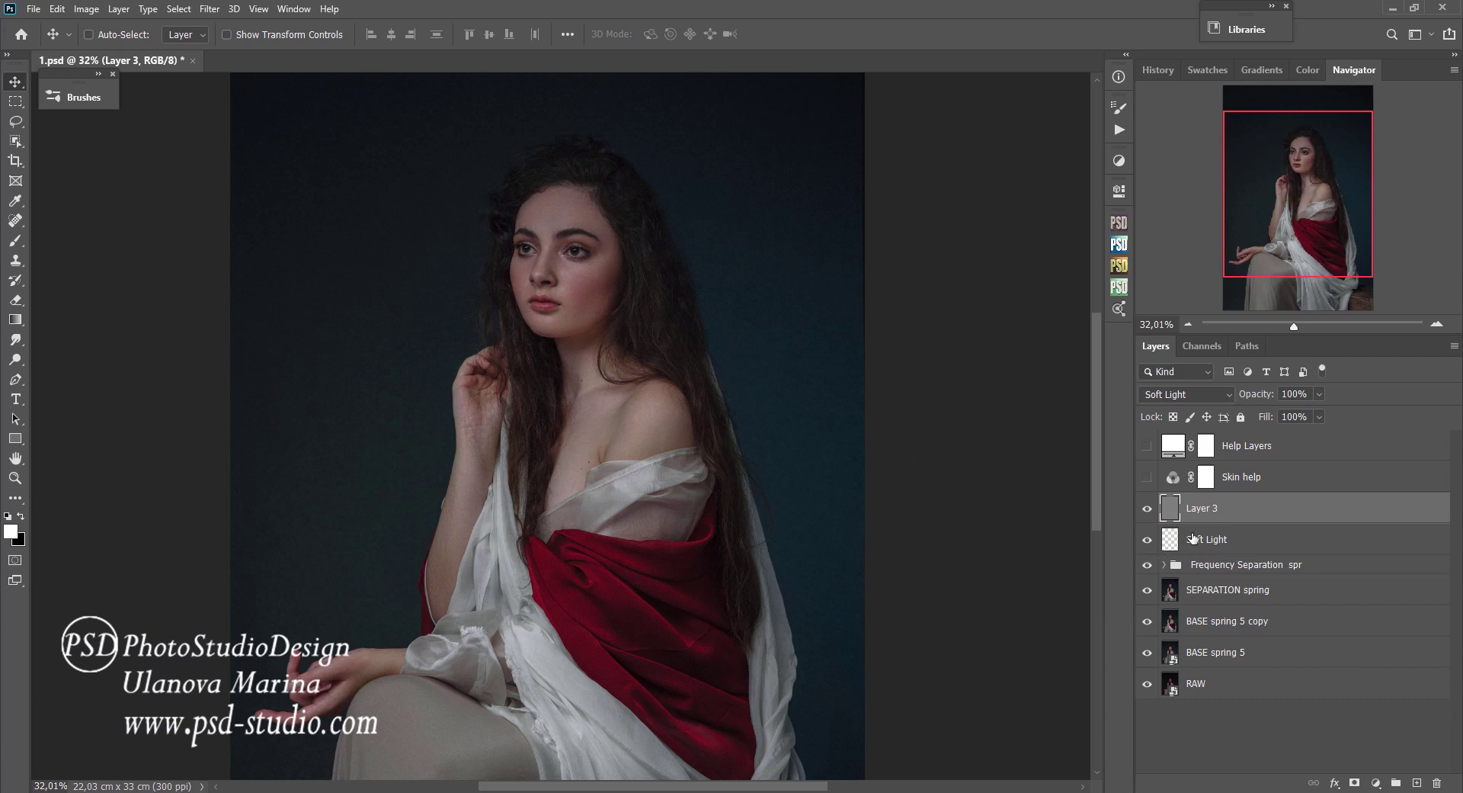
# Hide the Frequency Separation group and SEPARATION spring layer, and turn on Skin help.
pyautogui.moveTo(1150, 551); pyautogui.dragTo(1150, 583)
pyautogui.click(1150, 590)
pyautogui.click(1149, 478)
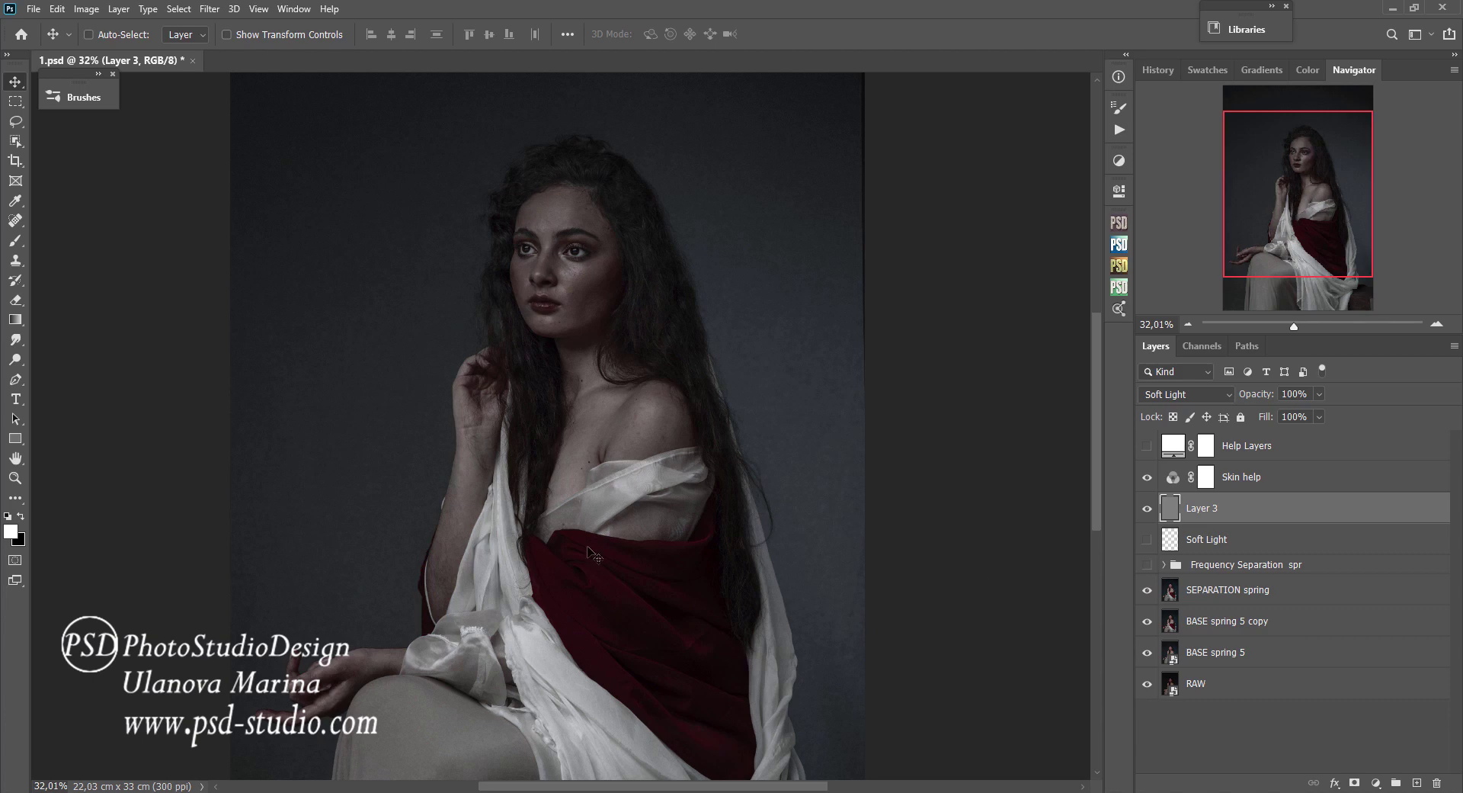
# Select the Dodge tool with 10% Midtones exposure and size its brush.
pyautogui.click(18, 359)
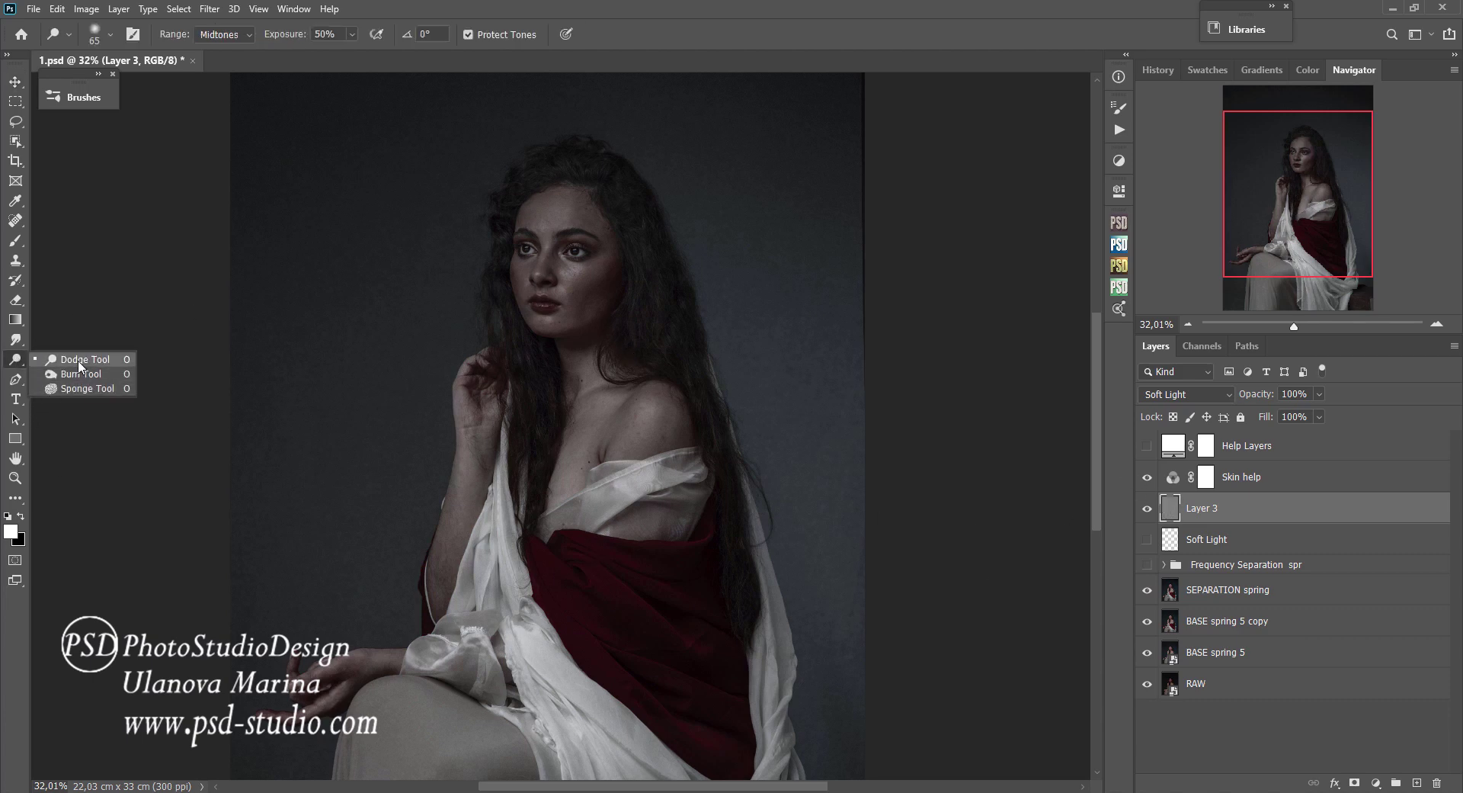
pyautogui.click(79, 365)
pyautogui.moveTo(298, 42); pyautogui.dragTo(278, 38)
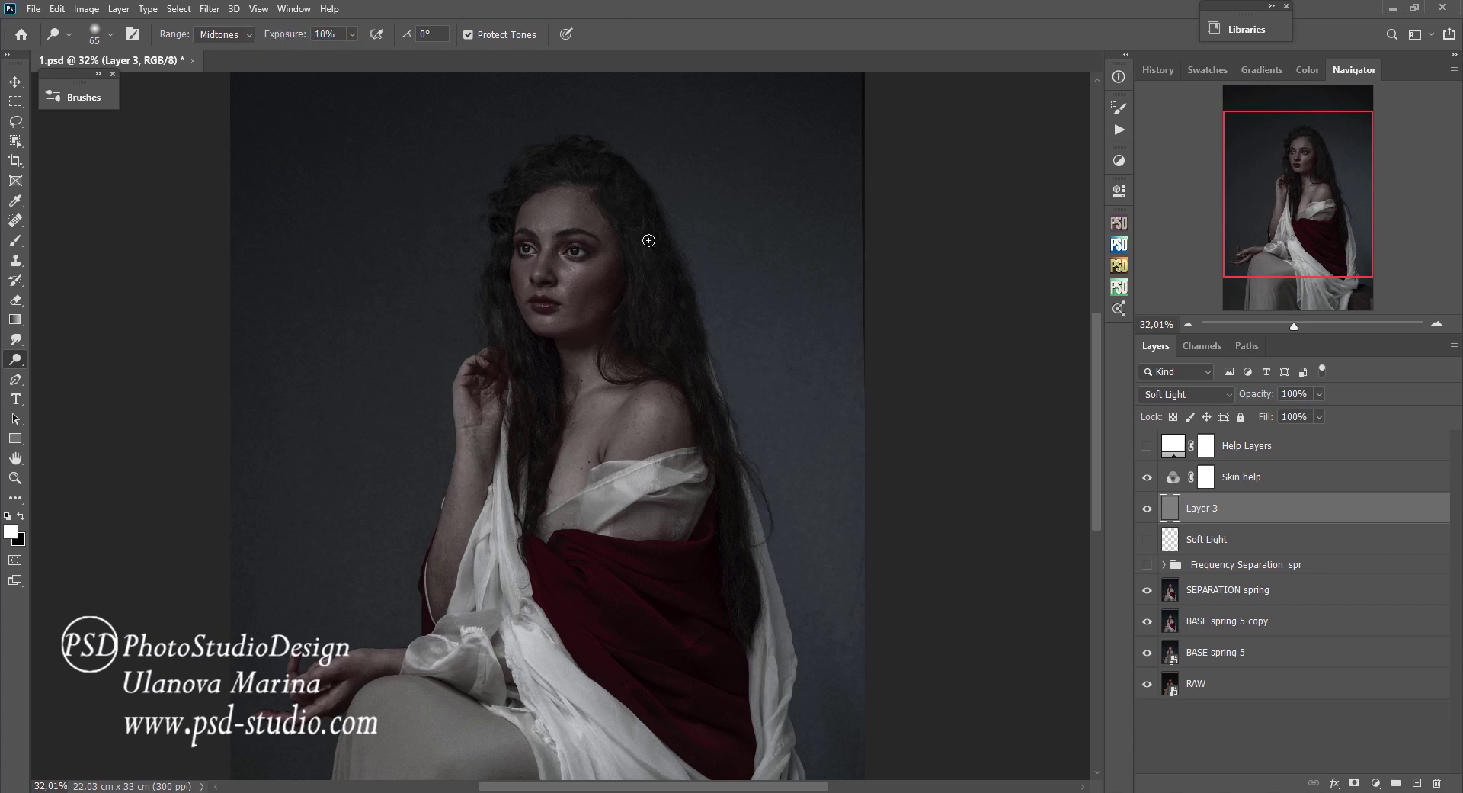
pyautogui.scroll(1, 602, 288)
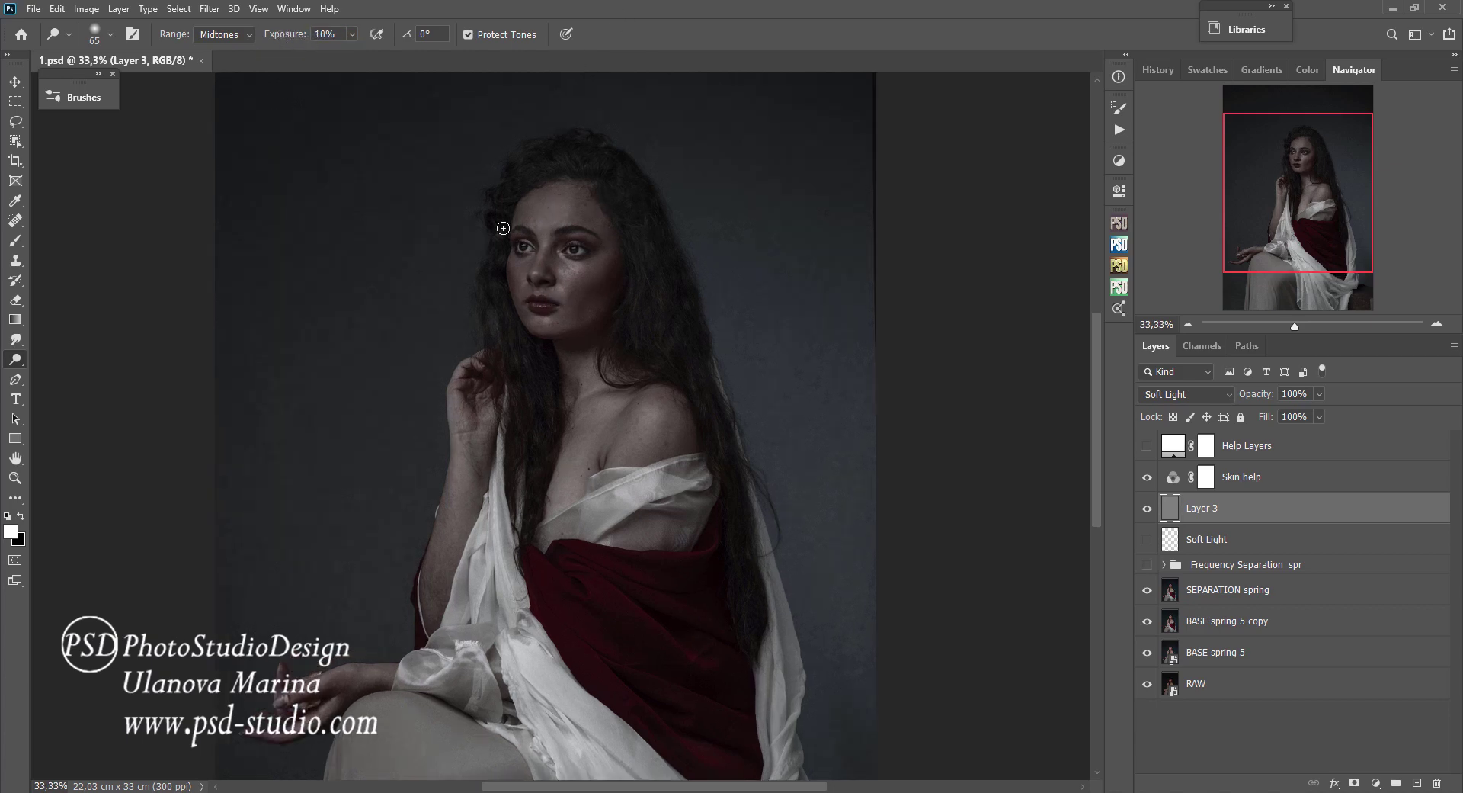
pyautogui.press(']')
pyautogui.press(']')
pyautogui.press(']')
pyautogui.press(']')
pyautogui.press('[')
pyautogui.press('[')
# Zoom in to 100% on the face and dodge around the eyes.
pyautogui.hotkey('ctrl', '+')
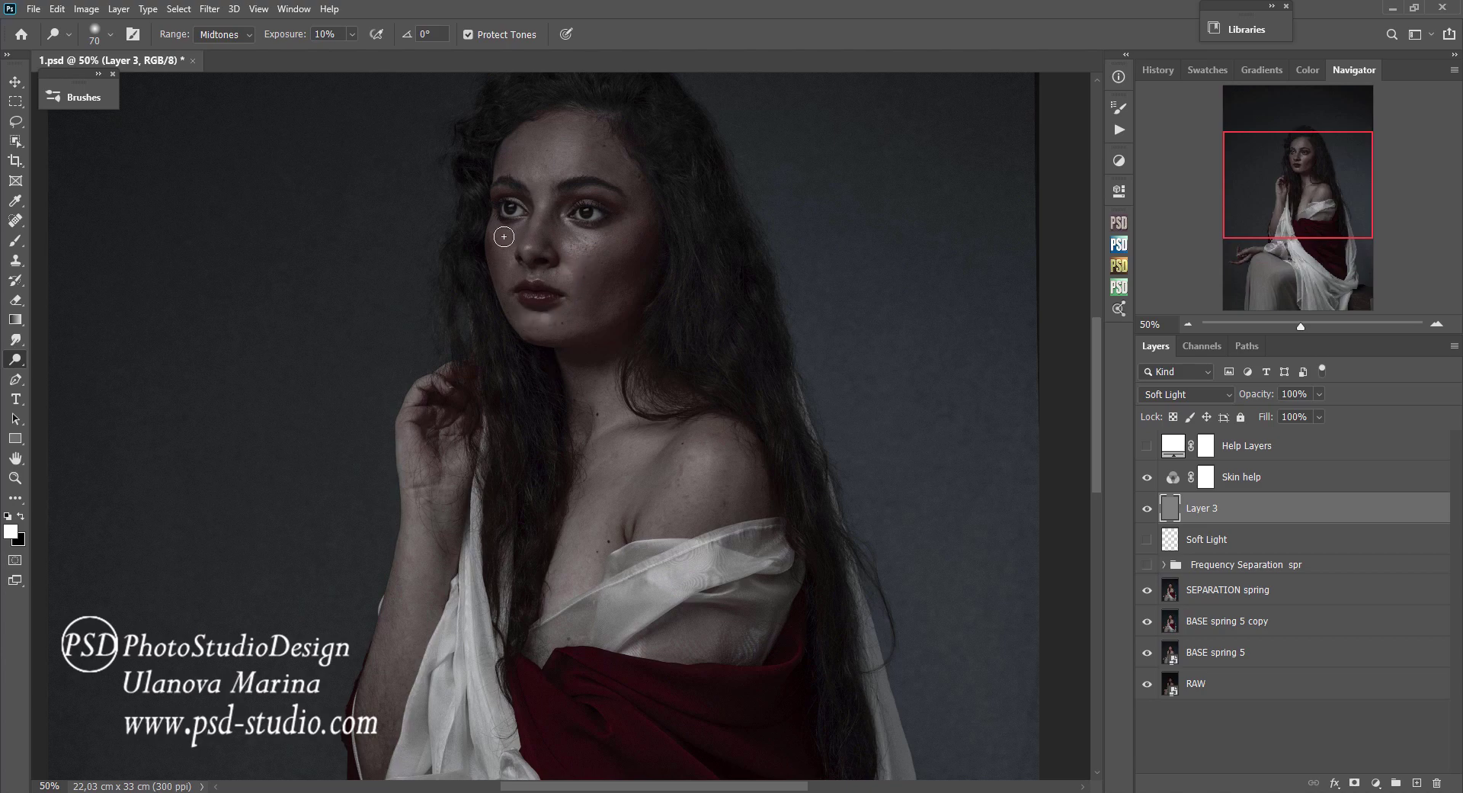
pyautogui.hotkey('ctrl', '+')
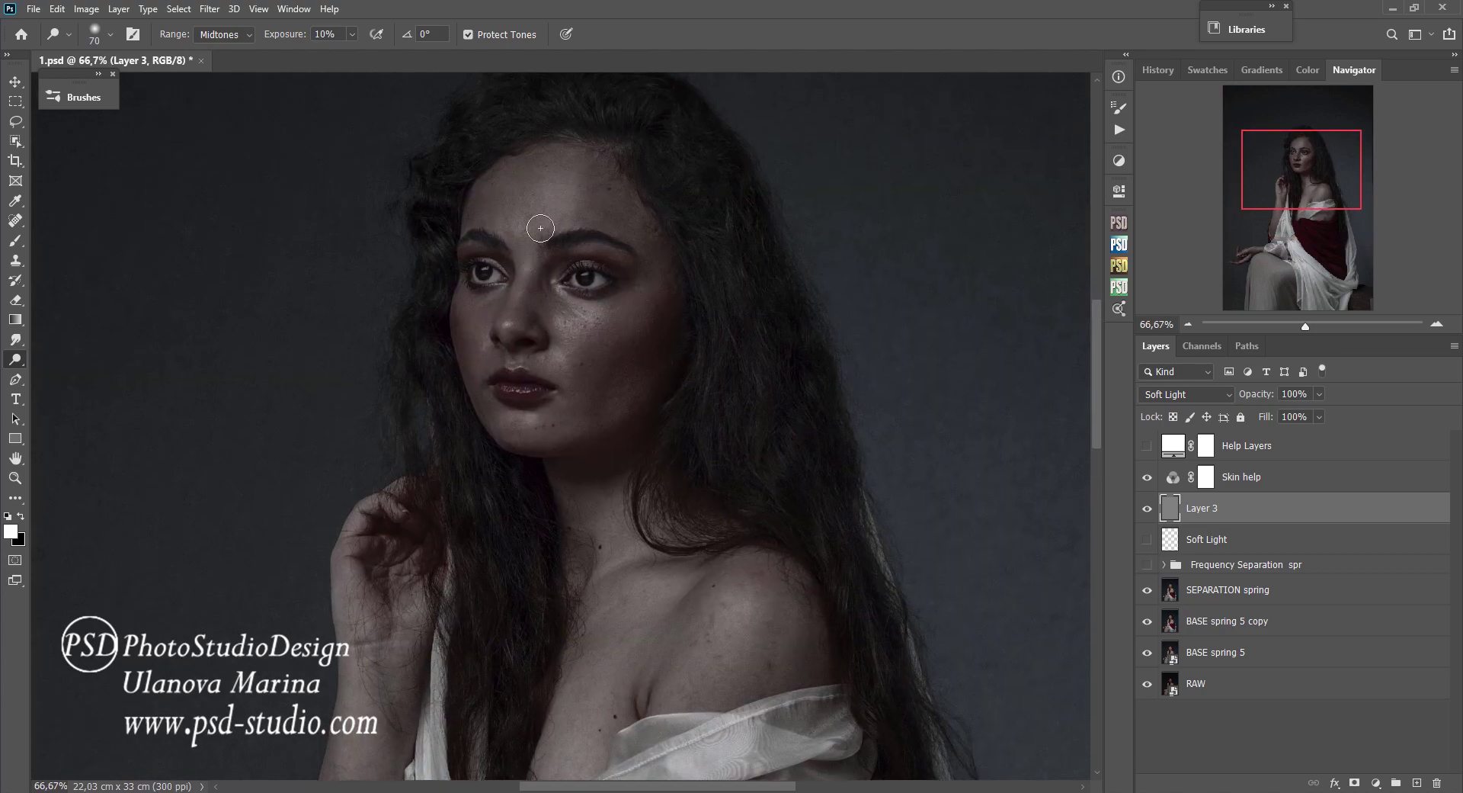
pyautogui.press('[')
pyautogui.press('[')
pyautogui.press('[')
pyautogui.scroll(1, 543, 305)
pyautogui.press('[')
pyautogui.press('[')
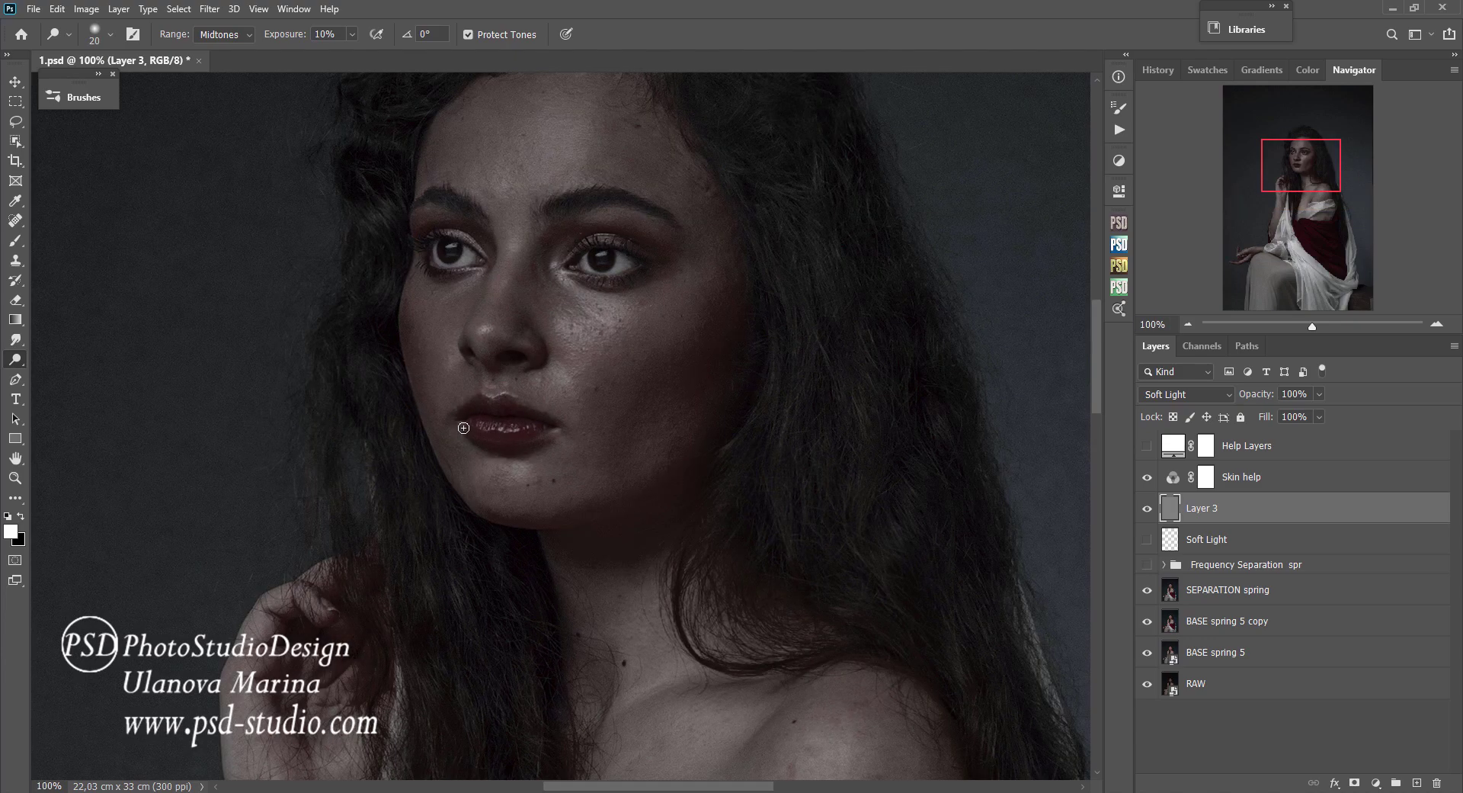
pyautogui.press(']')
pyautogui.press(']')
pyautogui.press(']')
pyautogui.press(']')
pyautogui.hotkey('ctrl', '-')
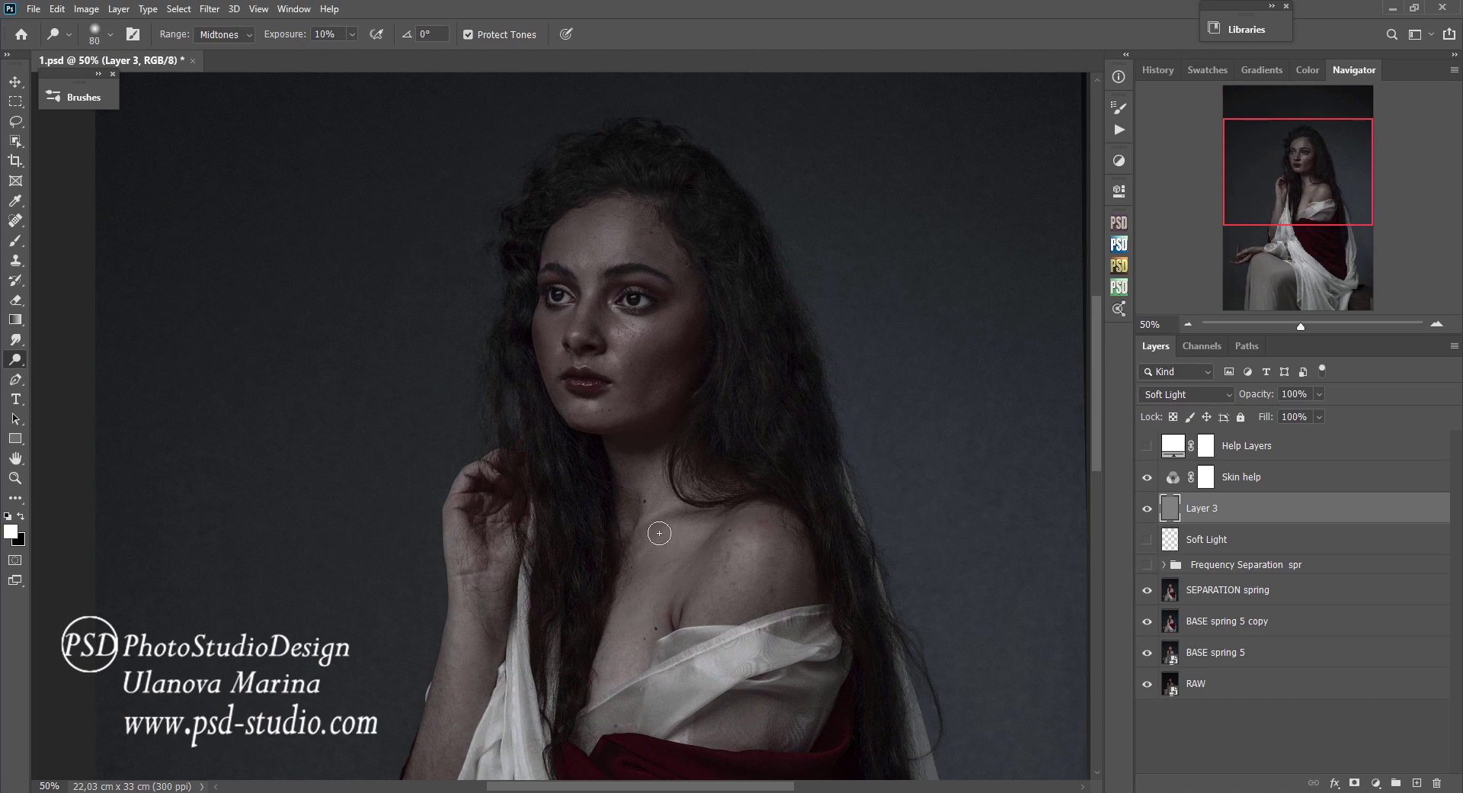
# Dodge the skin along the shoulder with a larger brush.
pyautogui.press(']')
pyautogui.press(']')
pyautogui.moveTo(758, 541); pyautogui.dragTo(730, 609)
pyautogui.press('[')
pyautogui.press('[')
pyautogui.press('[')
pyautogui.press('[')
pyautogui.press(']')
pyautogui.press(']')
pyautogui.moveTo(545, 579); pyautogui.dragTo(619, 228)
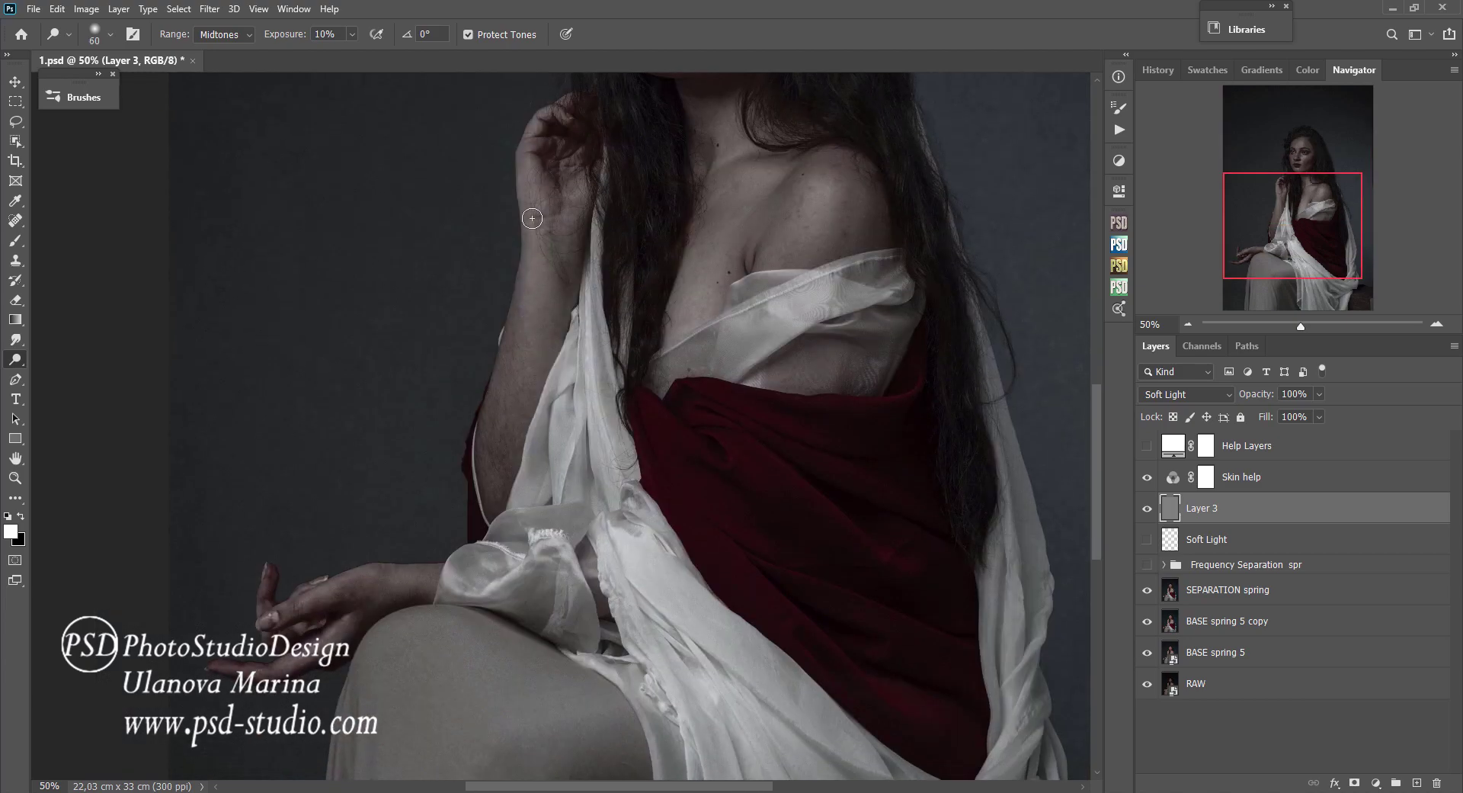
# Dodge the arm, knee, sleeve and hand at 30% exposure, then hide Skin help to view colour.
pyautogui.press(']')
pyautogui.press(']')
pyautogui.press(']')
pyautogui.press('[')
pyautogui.press('[')
pyautogui.press('[')
pyautogui.press(']')
pyautogui.press(']')
pyautogui.press(']')
pyautogui.press(']')
pyautogui.press('[')
pyautogui.press('[')
pyautogui.press('3')
pyautogui.press('[')
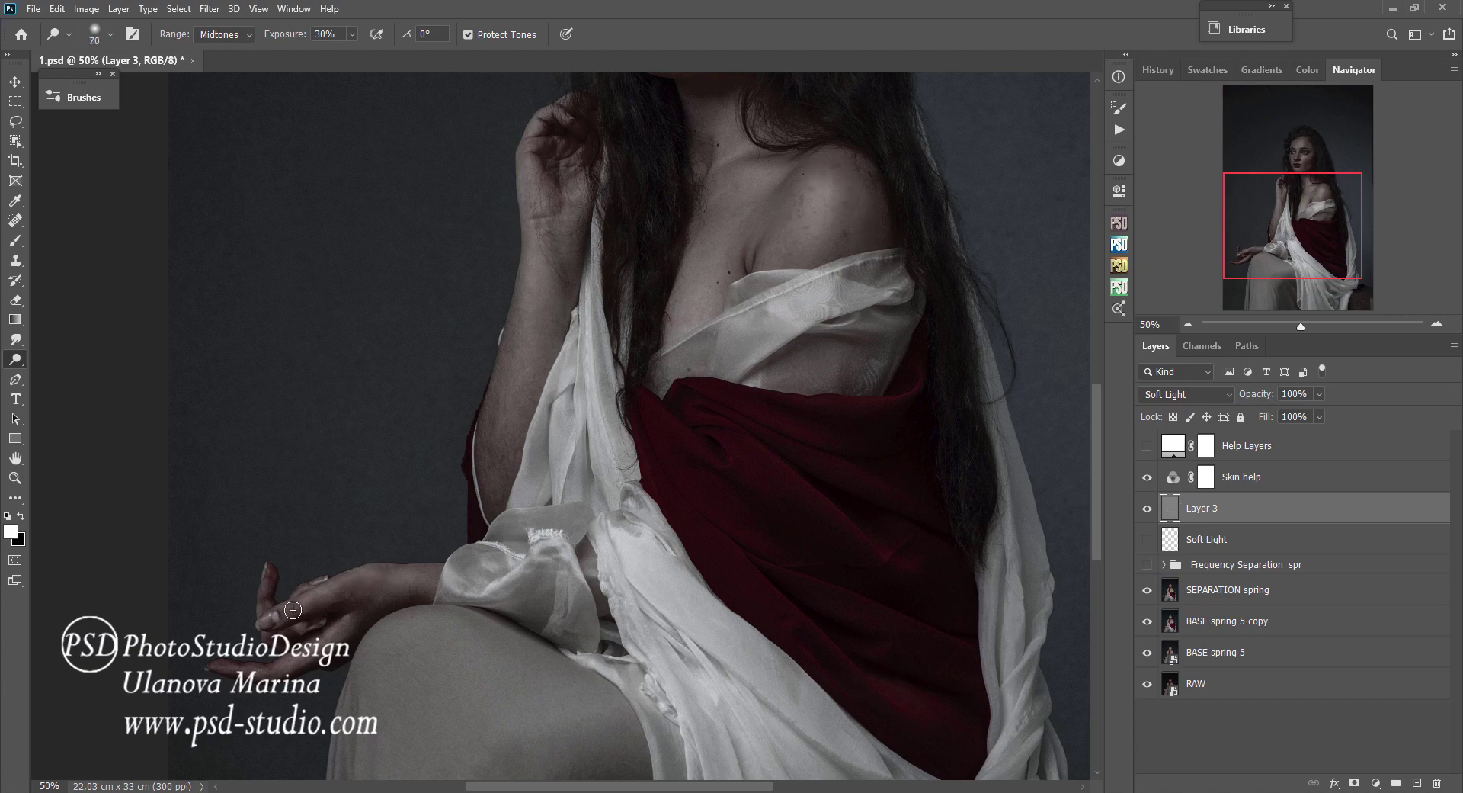
pyautogui.press('[')
pyautogui.keyDown('alt'); pyautogui.click(732, 385); pyautogui.keyUp('alt')
pyautogui.click(1146, 477)
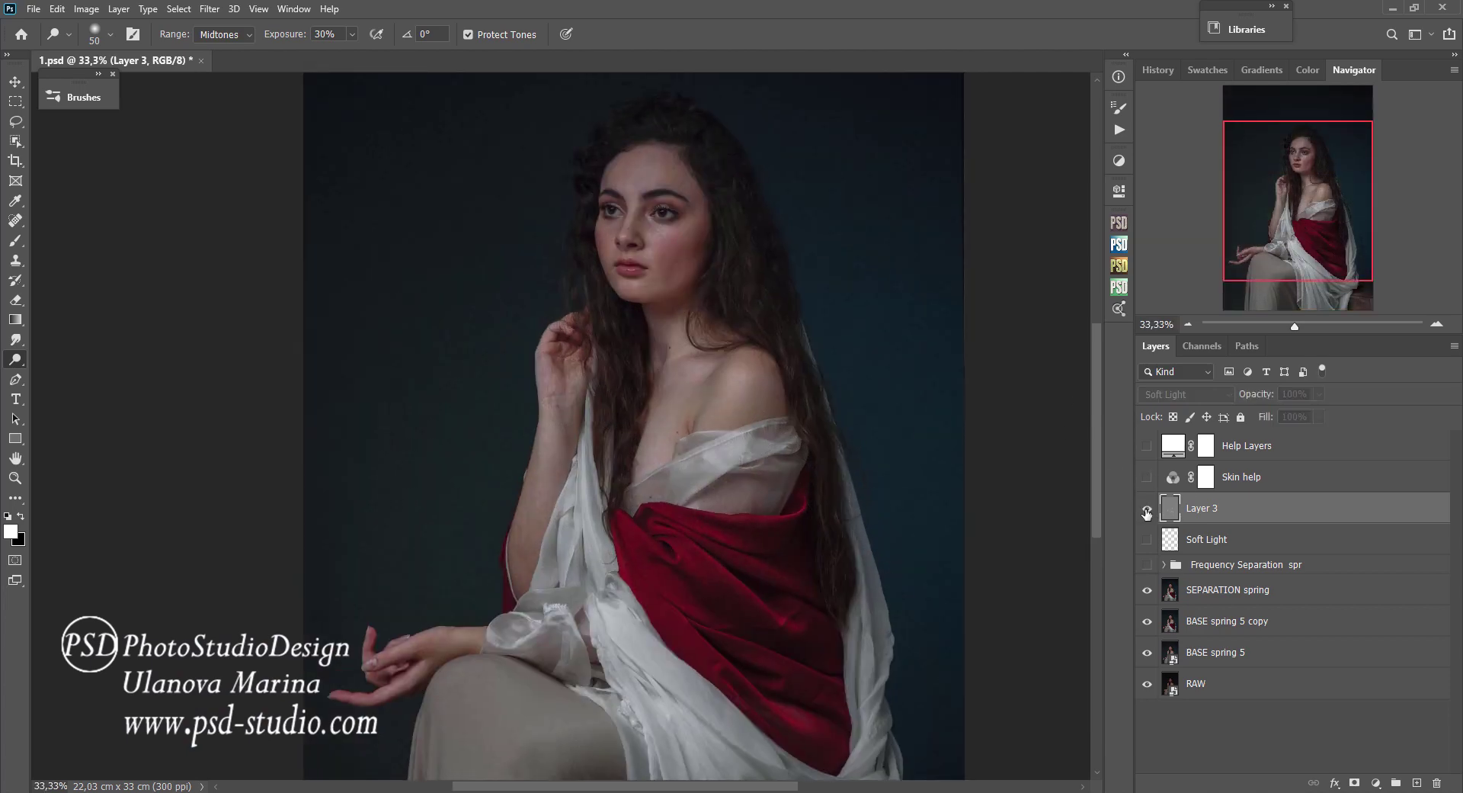
# Show Soft Light and Frequency Separation, and set the foreground to mid grey (brightness 50).
pyautogui.moveTo(1147, 539); pyautogui.dragTo(1151, 606)
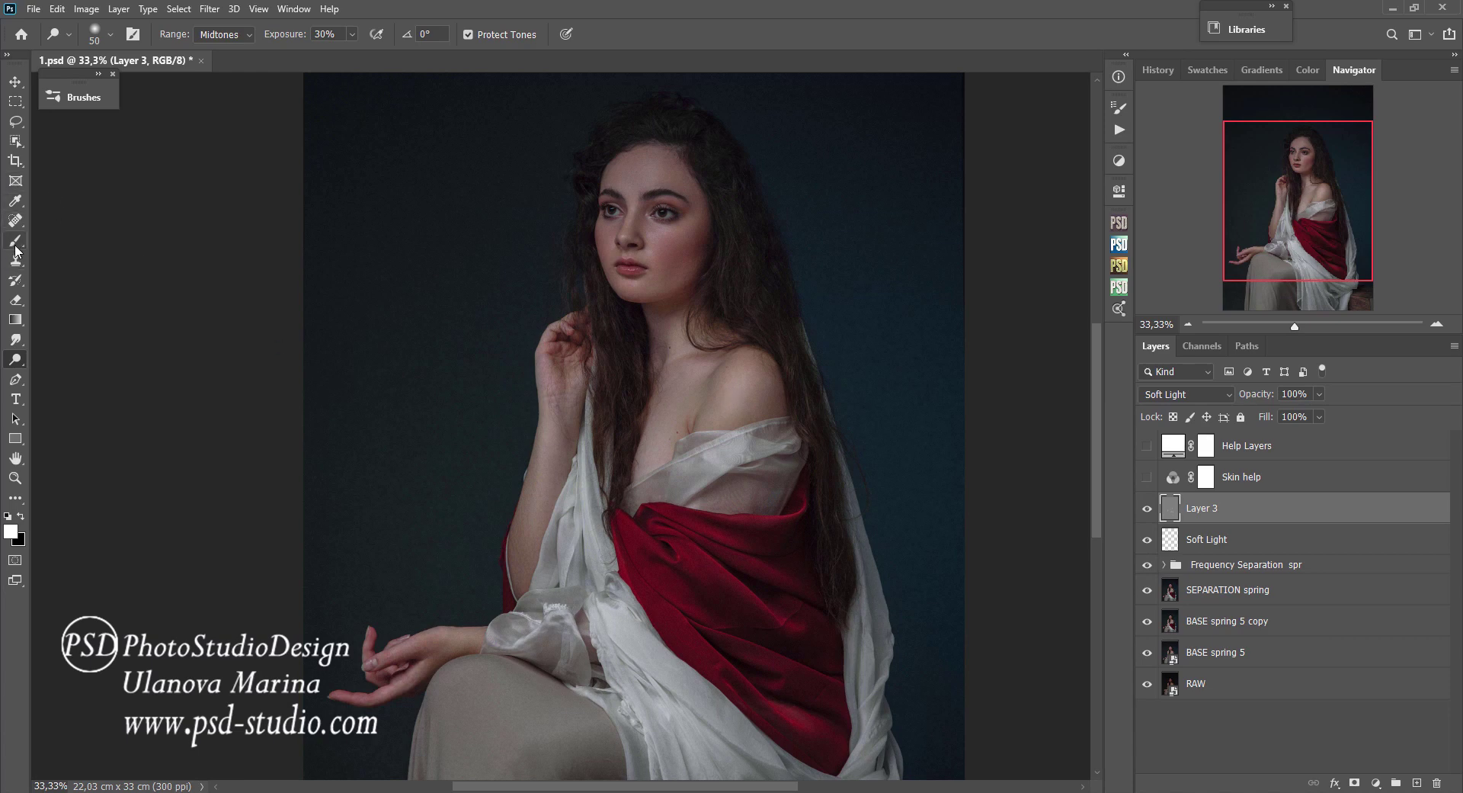
pyautogui.press('i')
pyautogui.click(11, 531)
pyautogui.doubleClick(1203, 359)
pyautogui.write('50')
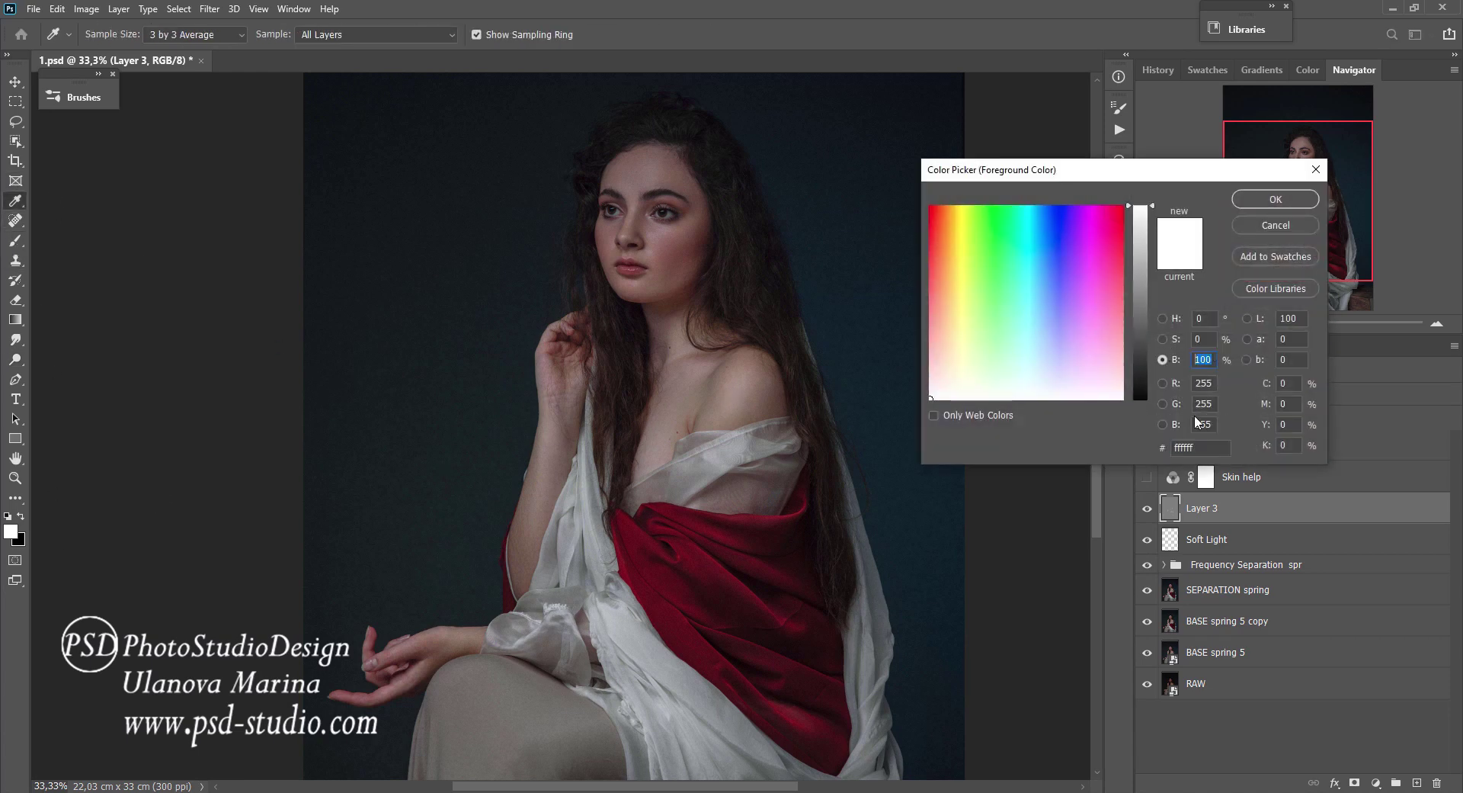
pyautogui.click(1275, 198)
# Paint a soft mid-grey stroke over the shoulder with the Brush at 100% flow.
pyautogui.press('b')
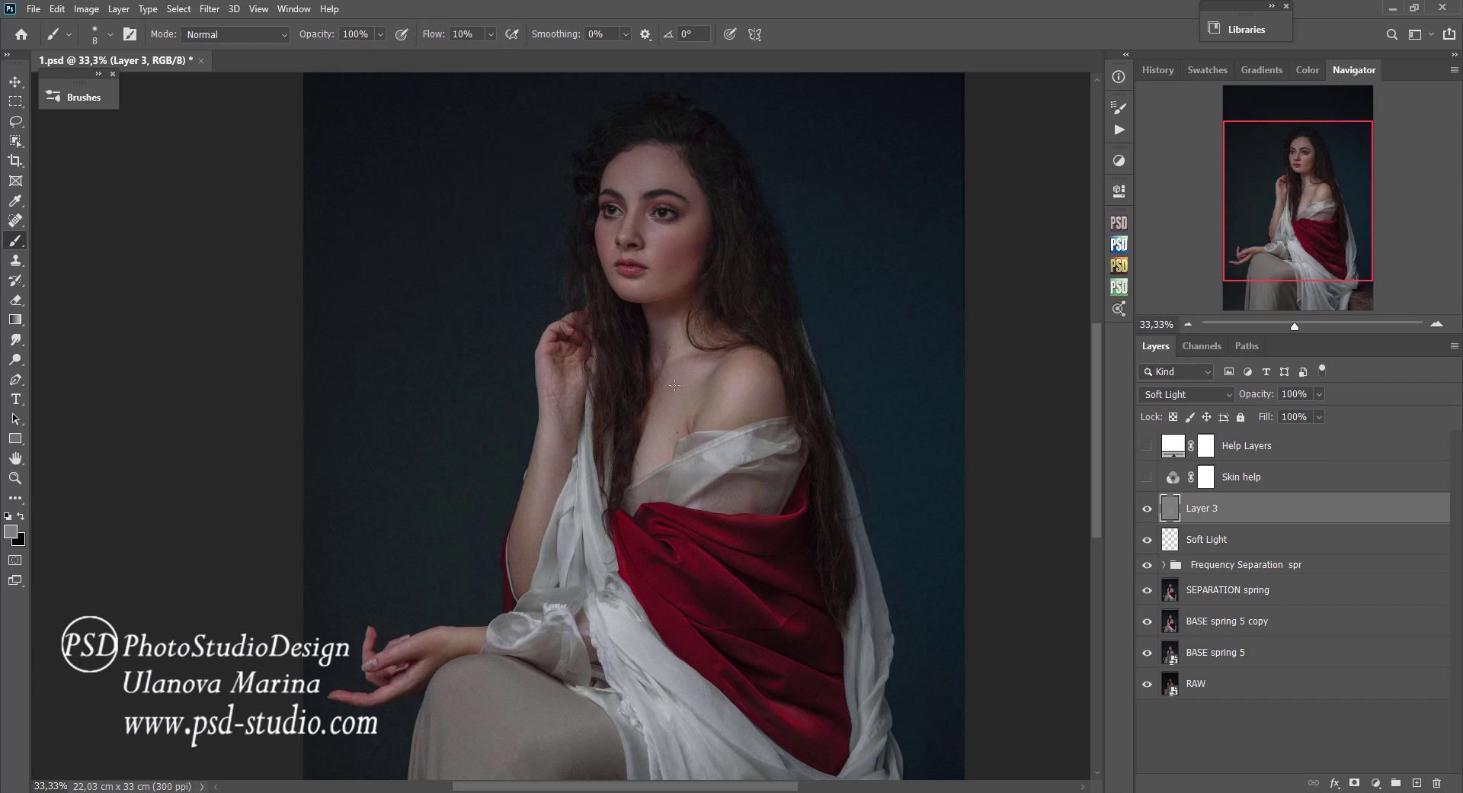
pyautogui.moveTo(432, 34); pyautogui.dragTo(762, 260)
pyautogui.press(']')
pyautogui.press(']')
pyautogui.press(']')
pyautogui.moveTo(730, 375); pyautogui.dragTo(791, 418)
# Add a layer mask to Soft Light and paint it black over the shoulder.
pyautogui.click(1174, 528)
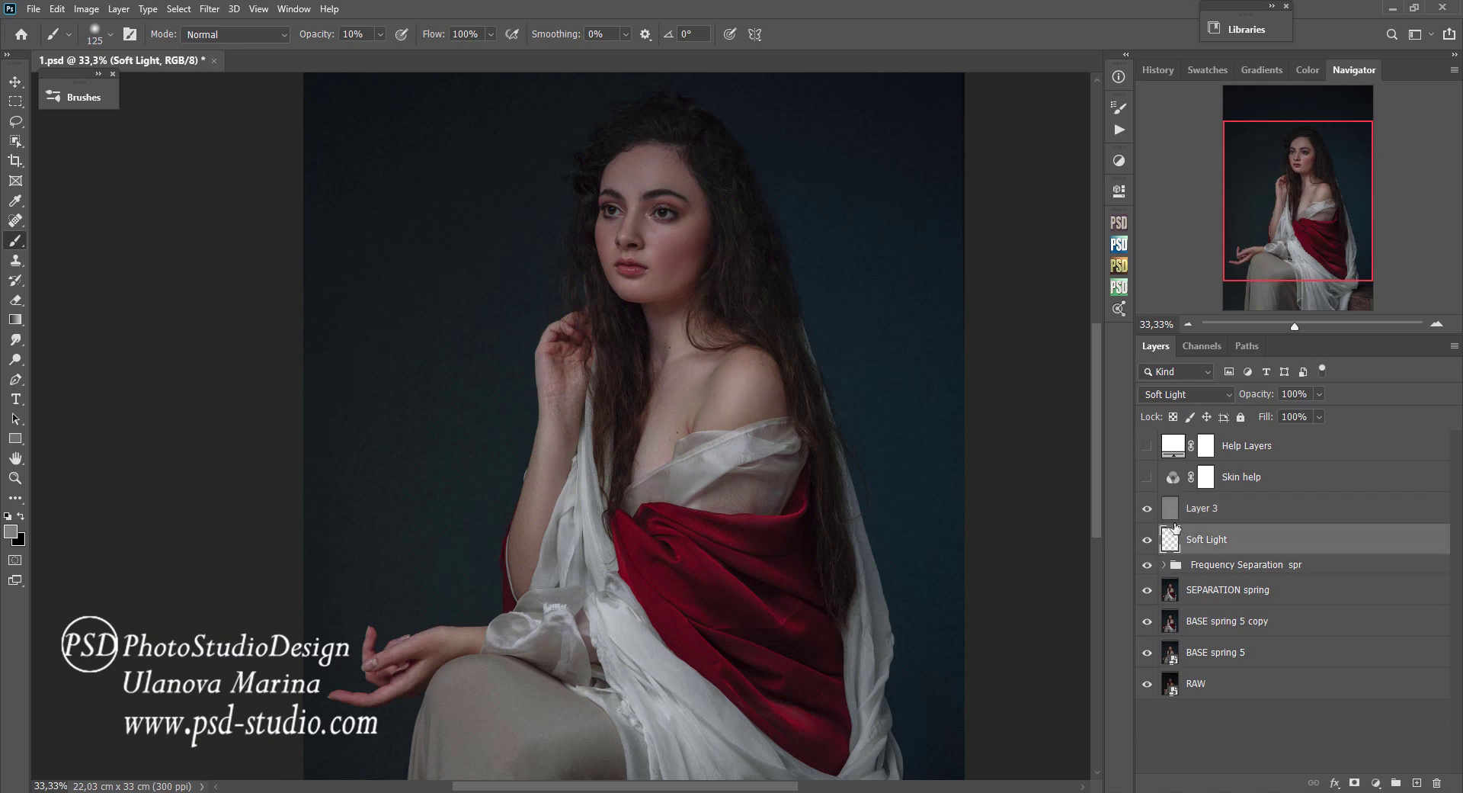
pyautogui.click(1354, 782)
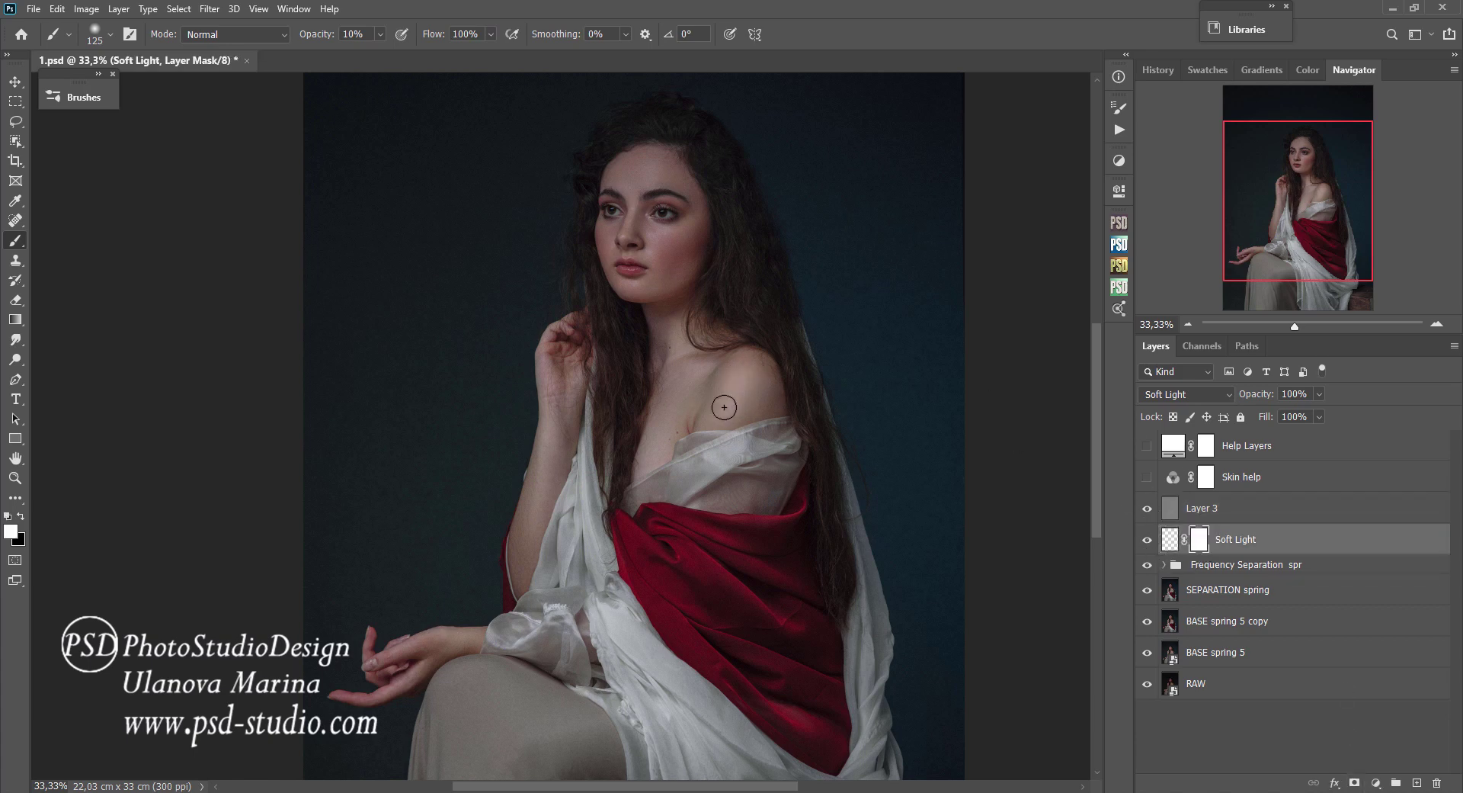
pyautogui.press('x')
pyautogui.moveTo(730, 382); pyautogui.dragTo(712, 384)
pyautogui.press('[')
pyautogui.press('[')
pyautogui.press('[')
pyautogui.click(1189, 509)
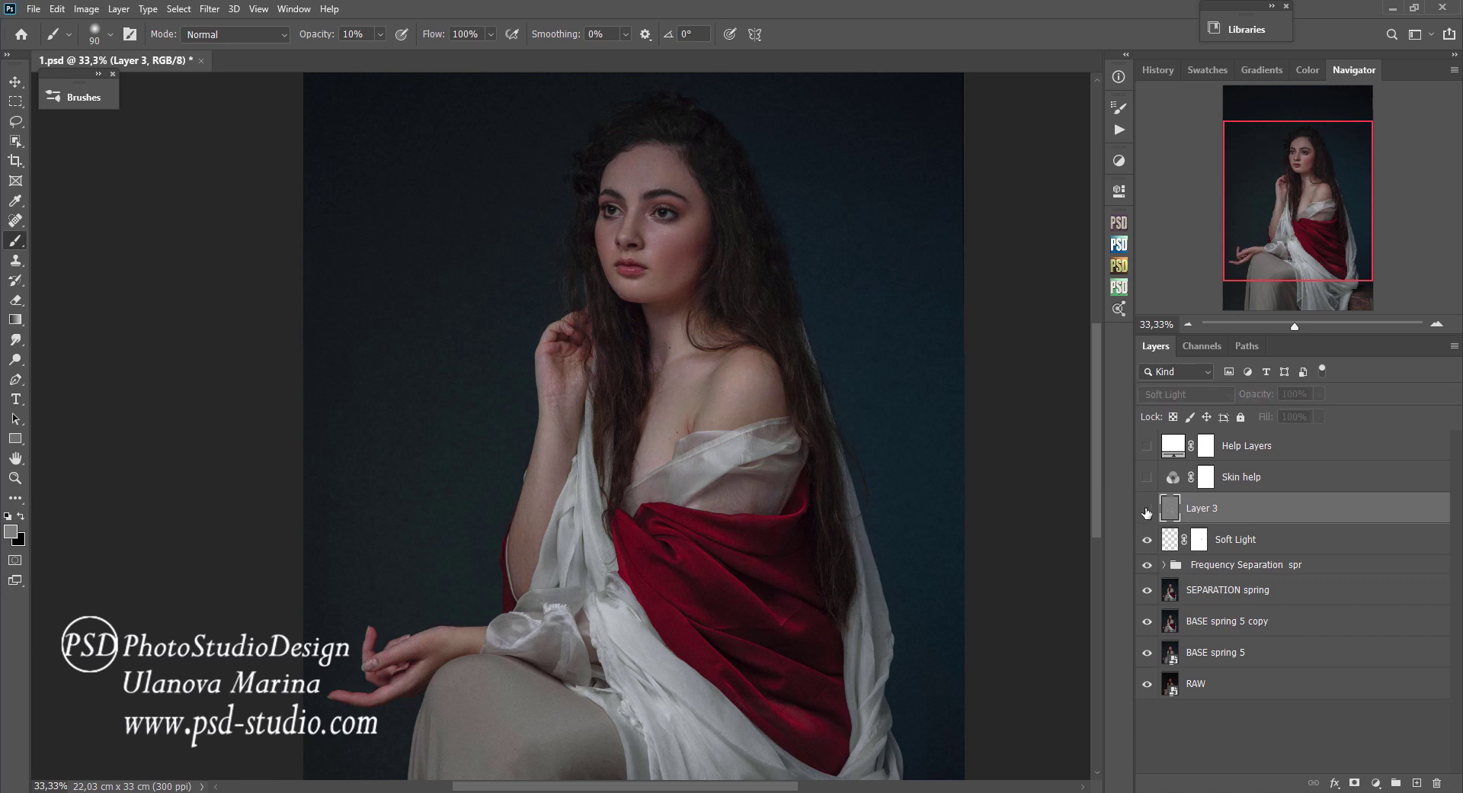
# Zoom to 100% to inspect the face, then zoom back out to fit the image.
pyautogui.keyDown('ctrl'); pyautogui.click(695, 262); pyautogui.keyUp('ctrl')
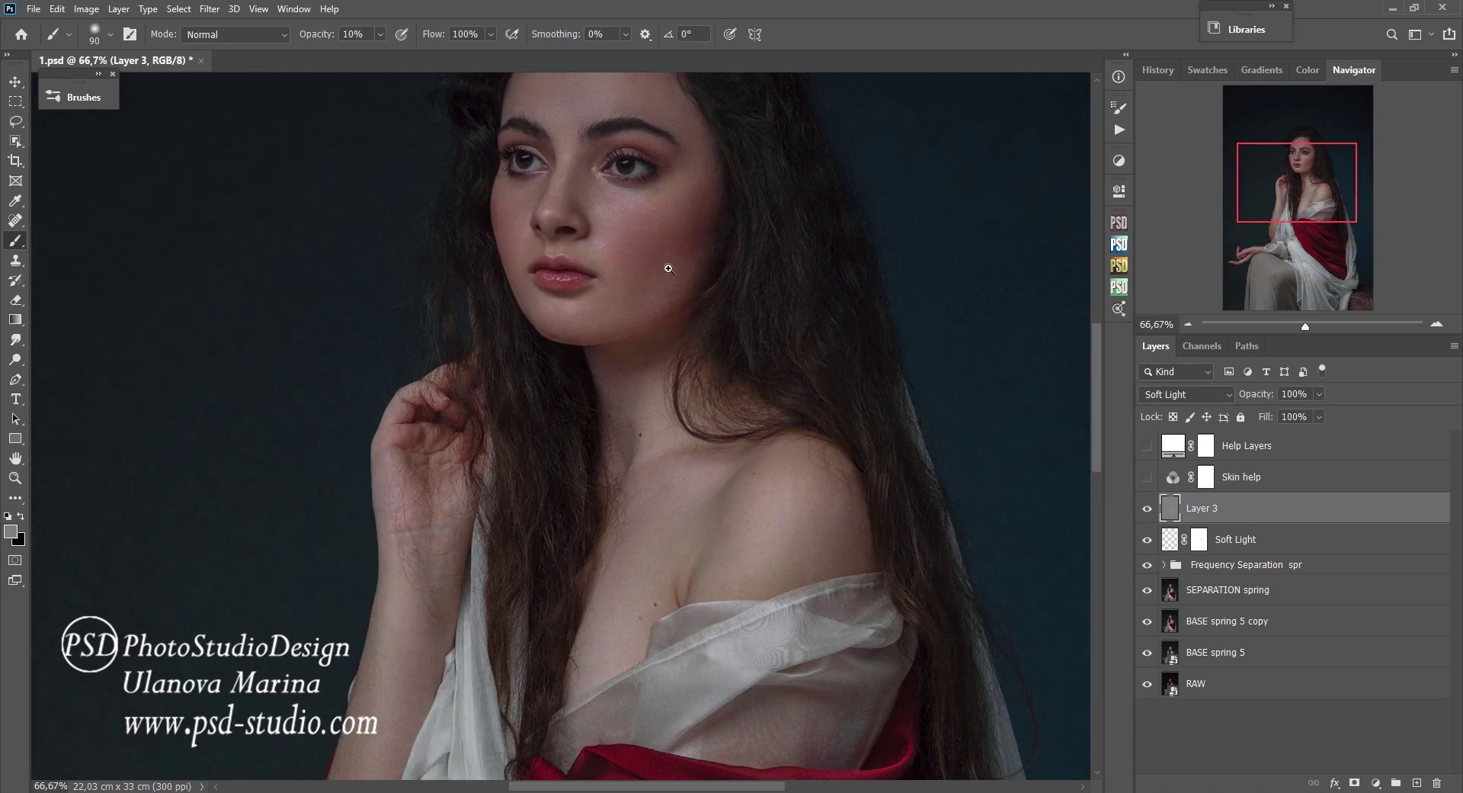
pyautogui.keyDown('ctrl'); pyautogui.click(620, 276); pyautogui.keyUp('ctrl')
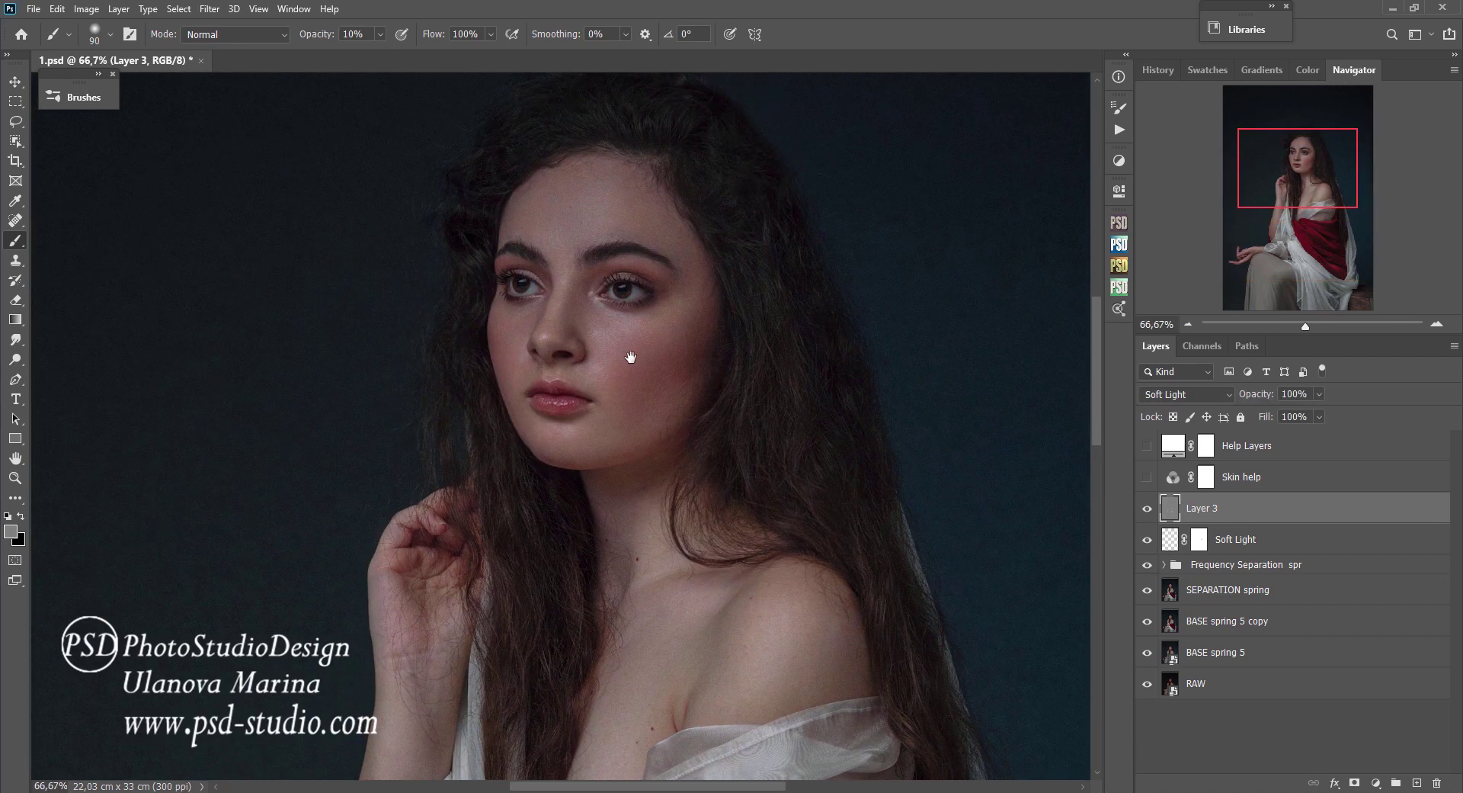
pyautogui.keyDown('ctrl'); pyautogui.click(593, 355); pyautogui.keyUp('ctrl')
pyautogui.moveTo(567, 326); pyautogui.dragTo(543, 378)
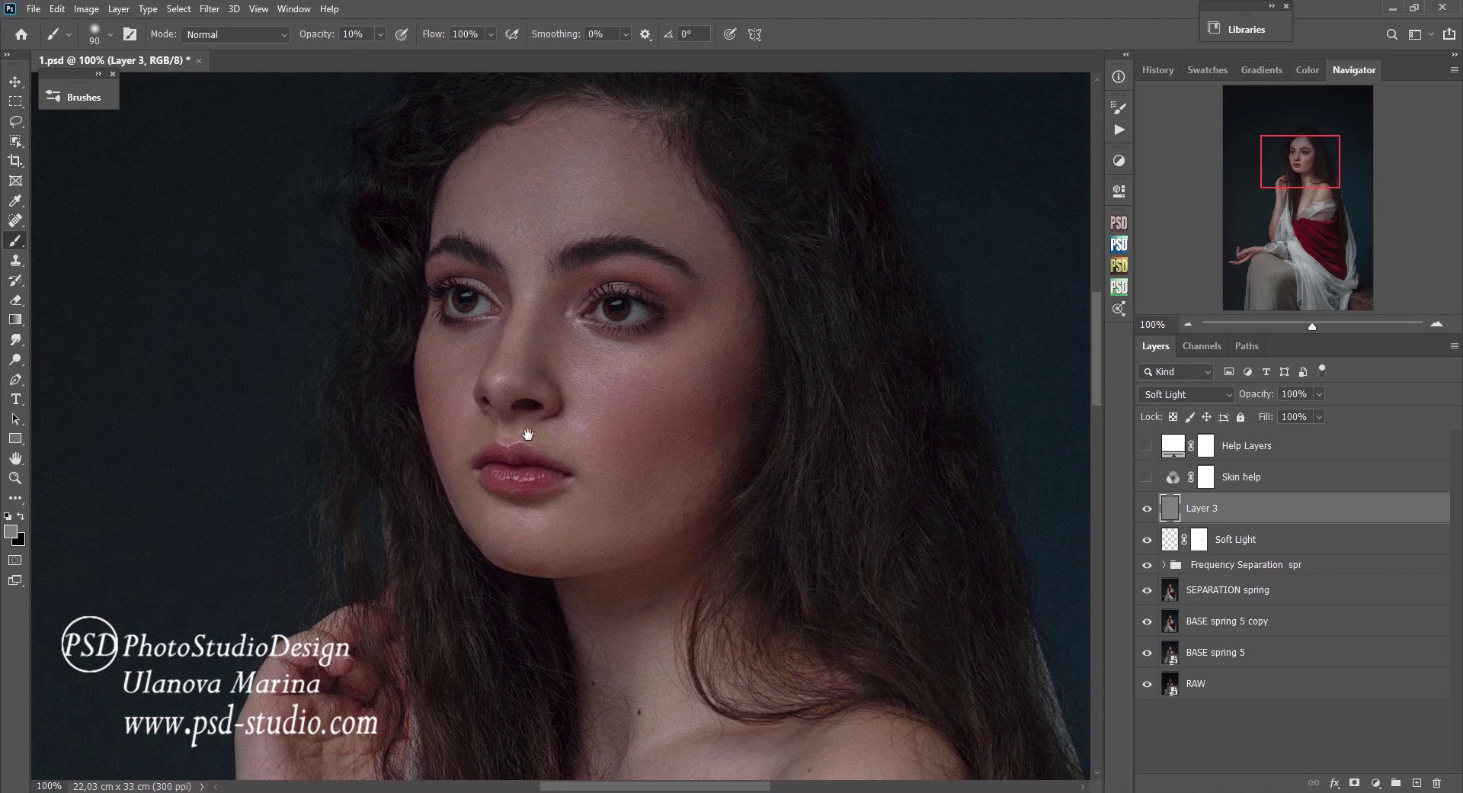
pyautogui.keyDown('alt'); pyautogui.click(699, 425); pyautogui.keyUp('alt')
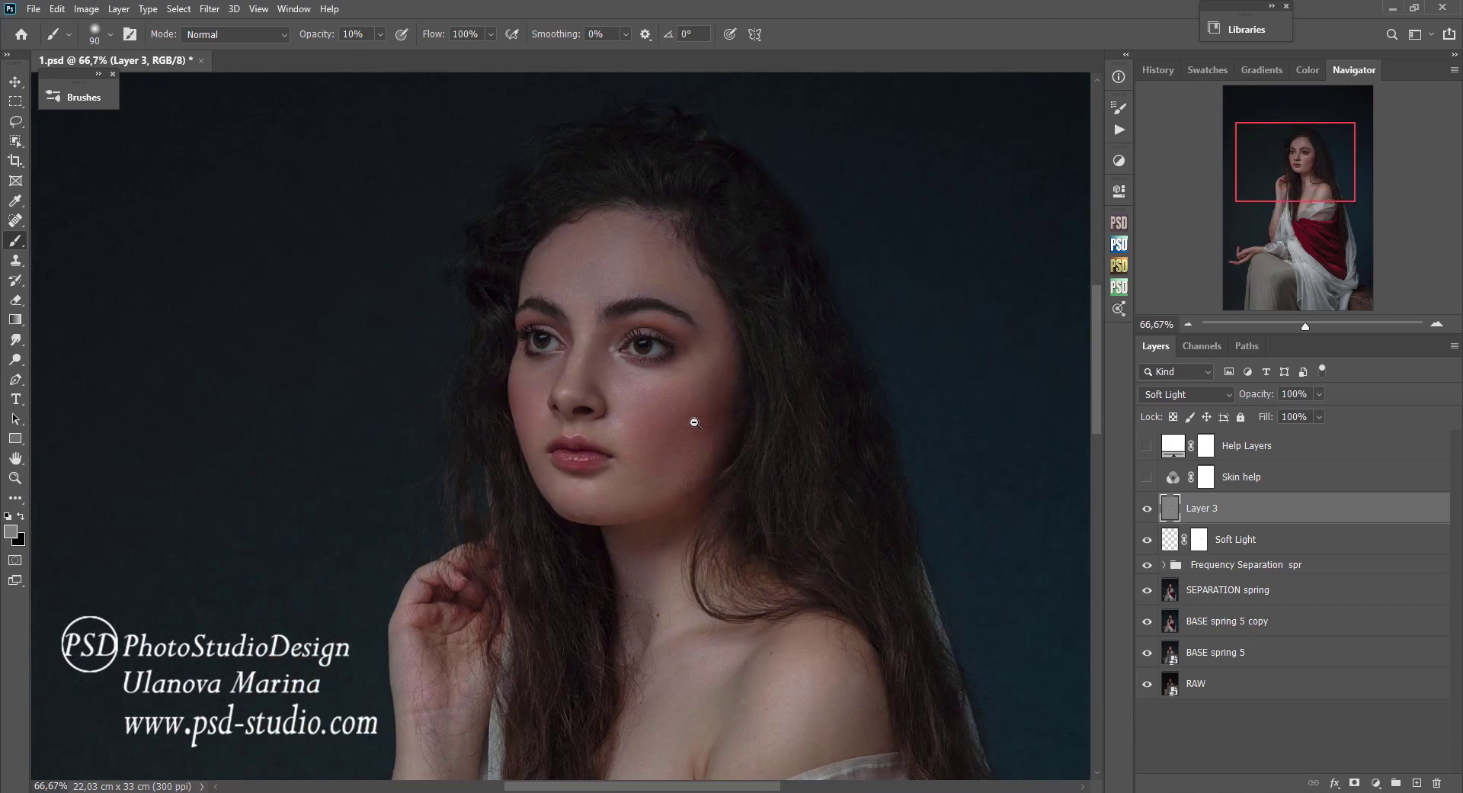
pyautogui.keyDown('alt'); pyautogui.click(699, 425); pyautogui.keyUp('alt')
pyautogui.moveTo(796, 518); pyautogui.dragTo(780, 418)
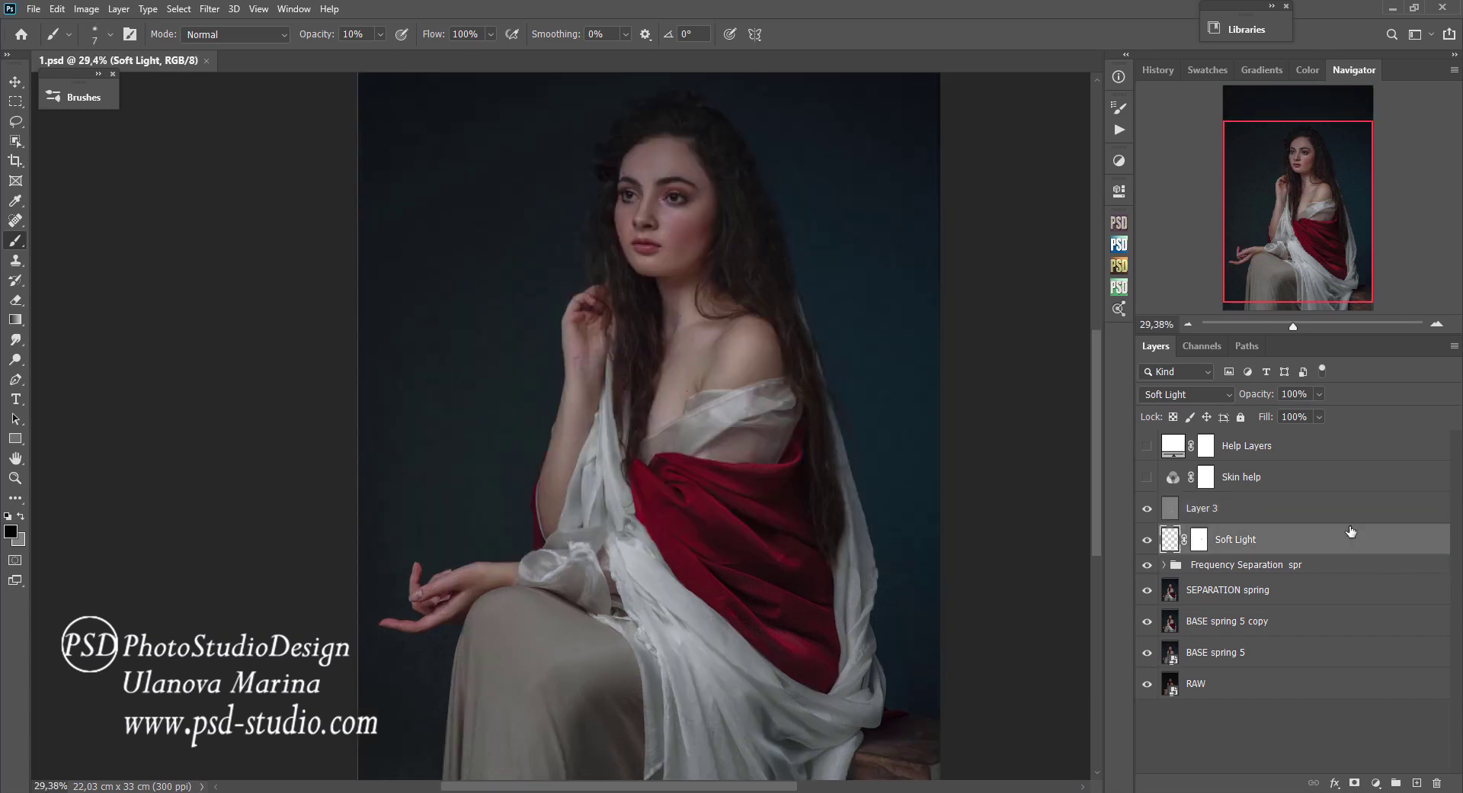
# Group Layer 3, Soft Light and Frequency Separation spr into Group 1, selecting Layer 3 inside.
pyautogui.click(1280, 511)
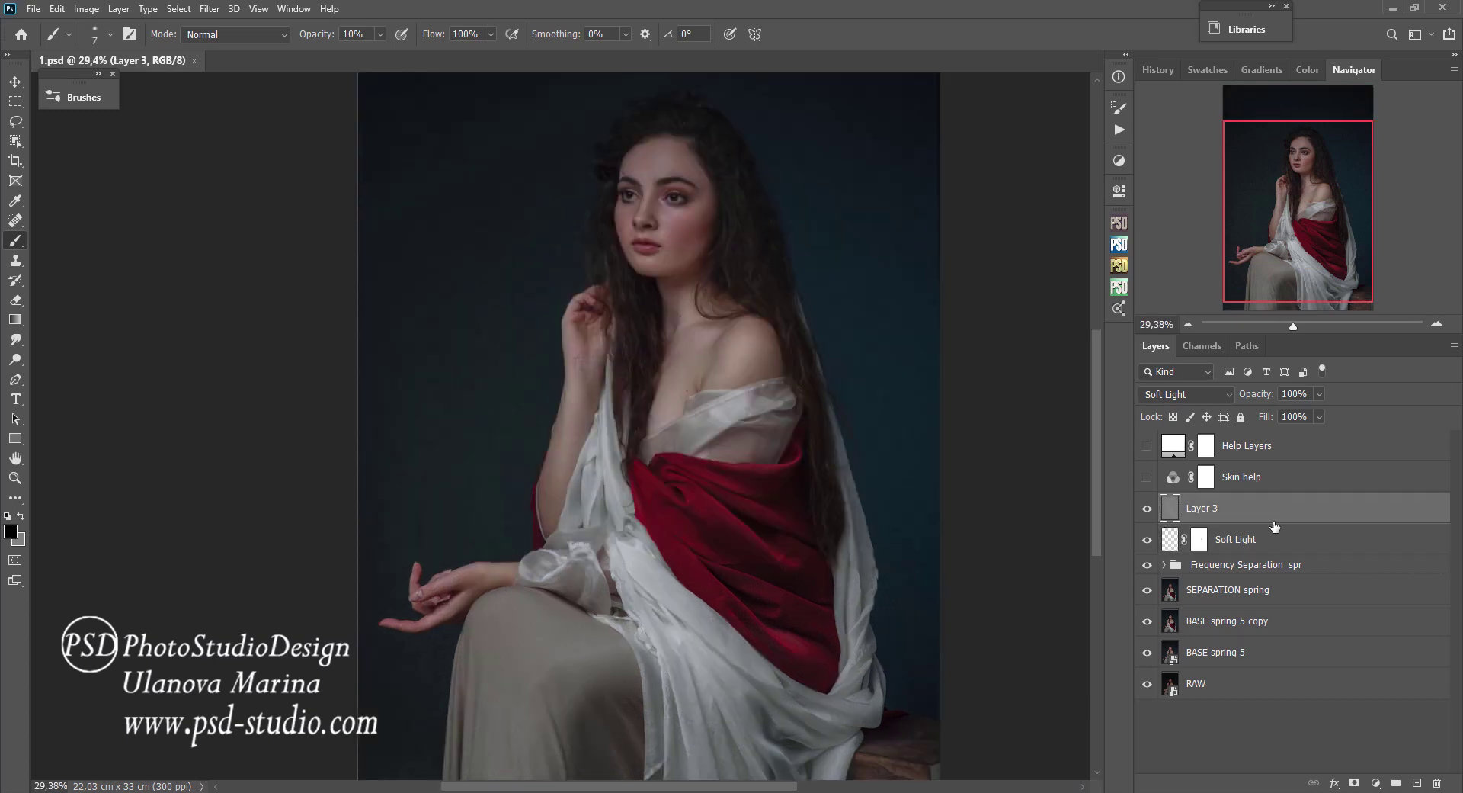
pyautogui.keyDown('shift'); pyautogui.click(1346, 566); pyautogui.keyUp('shift')
pyautogui.click(1398, 783)
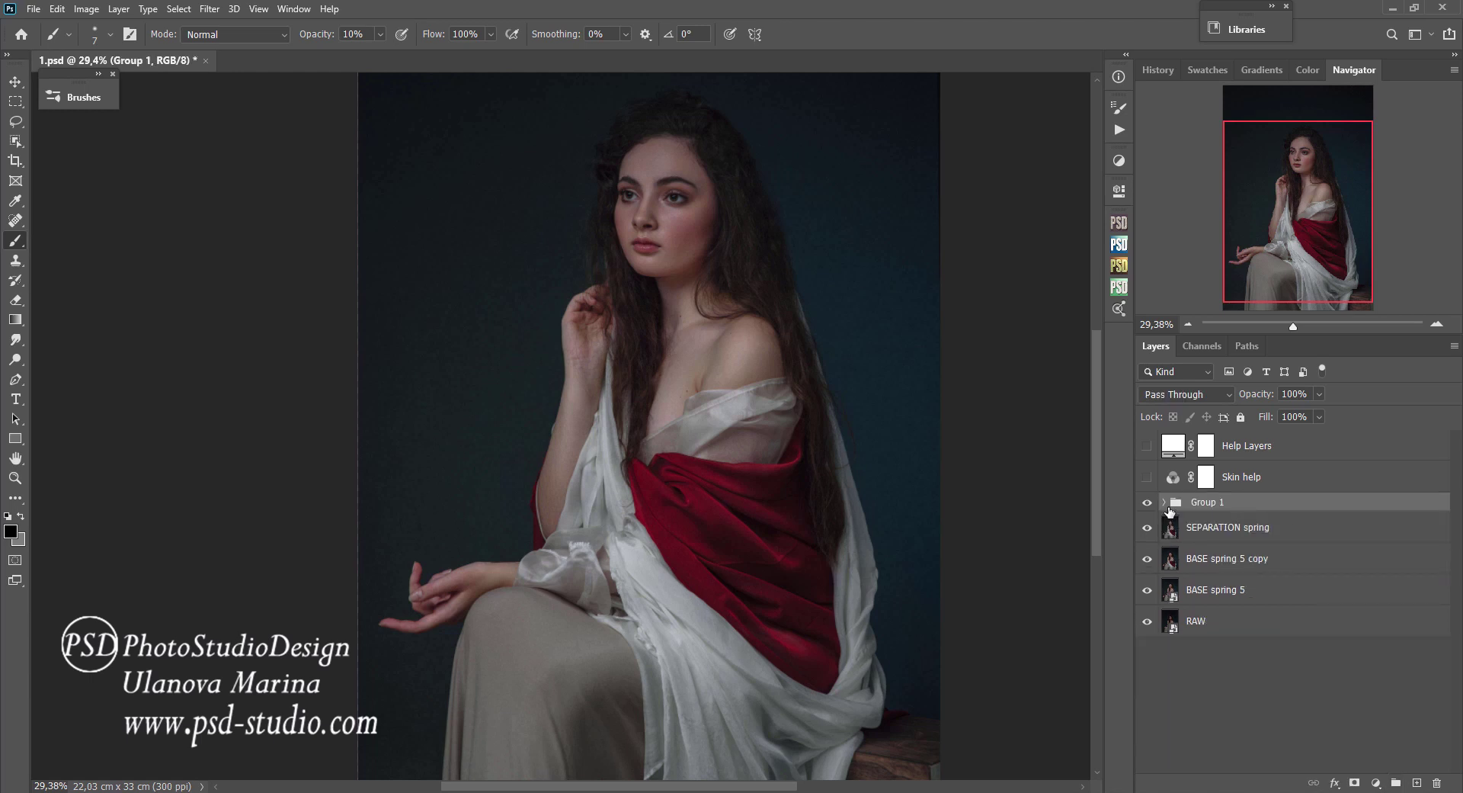
pyautogui.click(1165, 502)
pyautogui.click(1185, 534)
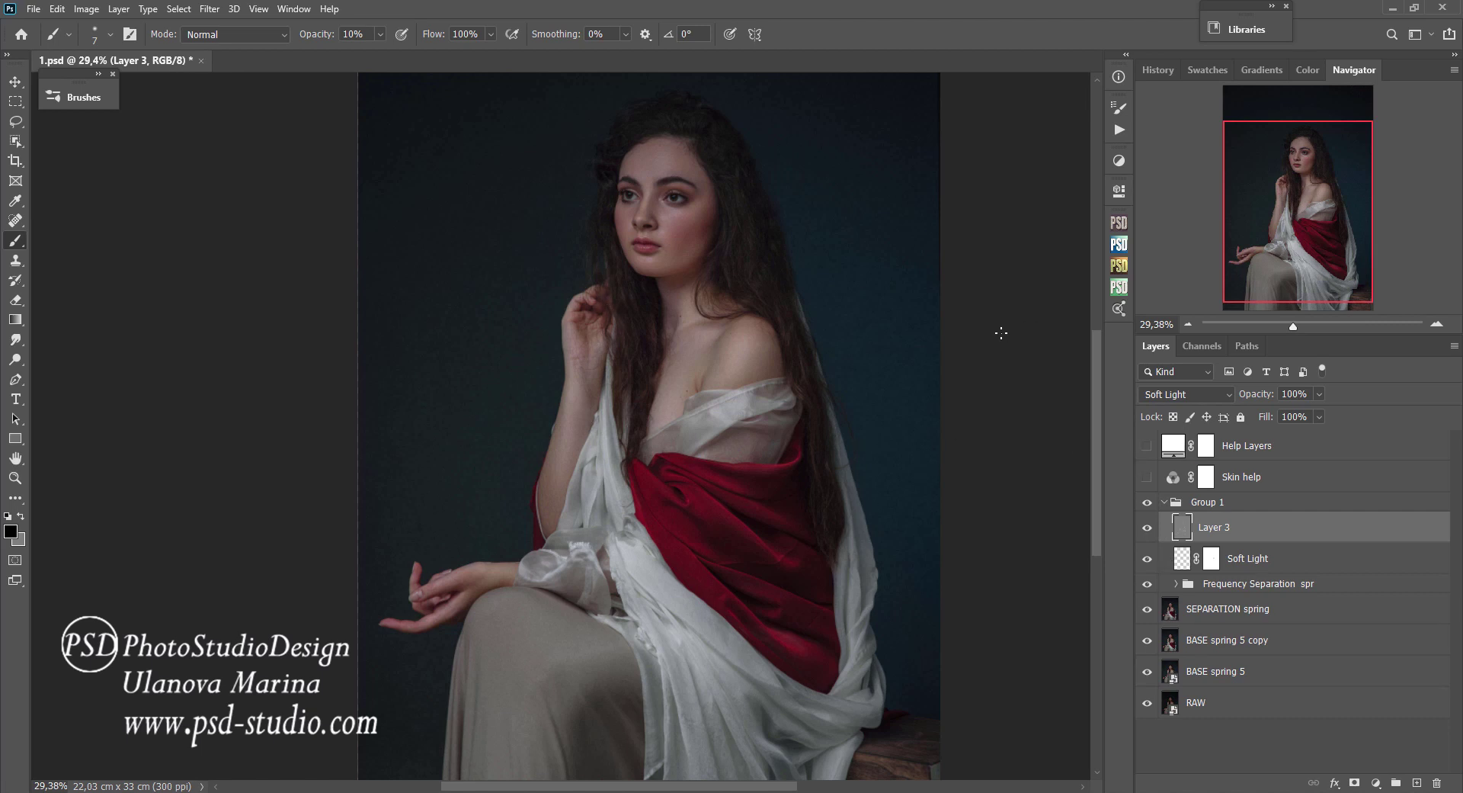
# With the Burn tool at 20% exposure, darken shadows around the eyes, cheek and neck.
pyautogui.click(15, 359)
pyautogui.click(65, 373)
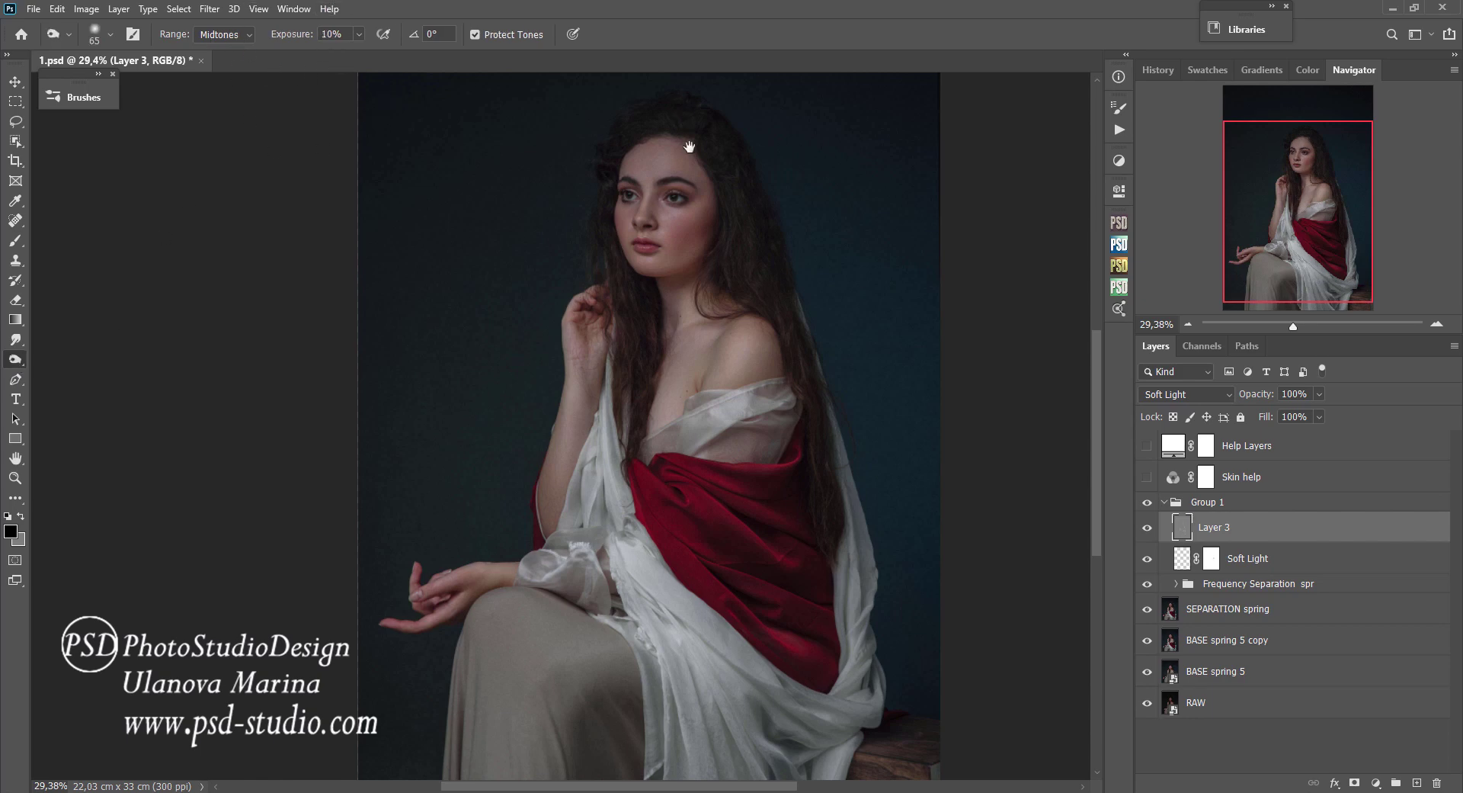
pyautogui.keyDown('ctrl'); pyautogui.click(648, 258); pyautogui.keyUp('ctrl')
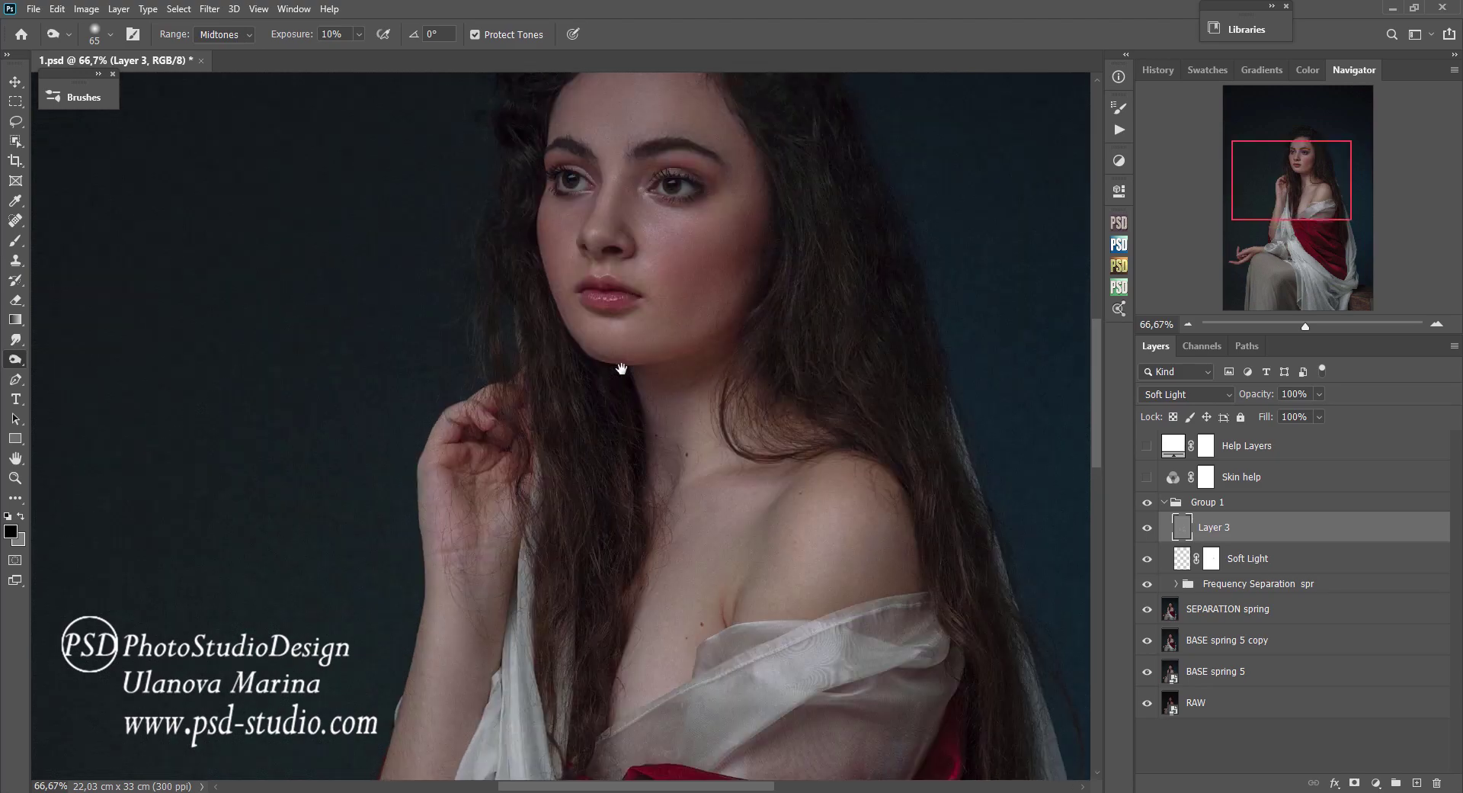
pyautogui.keyDown('ctrl'); pyautogui.click(620, 369); pyautogui.keyUp('ctrl')
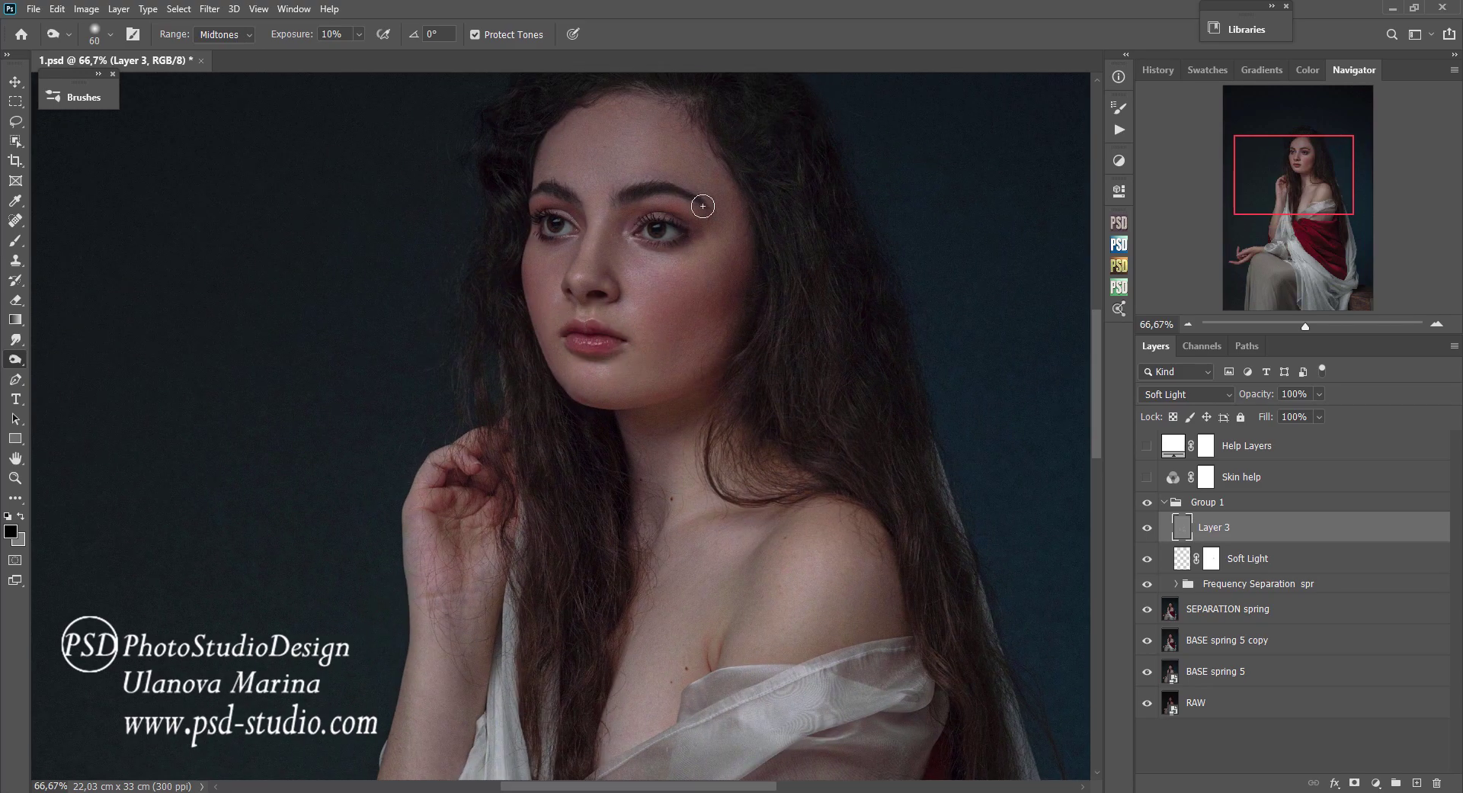
pyautogui.press('[')
pyautogui.press('[')
pyautogui.press('[')
pyautogui.press(']')
pyautogui.press(']')
pyautogui.press(']')
pyautogui.press(']')
pyautogui.press(']')
pyautogui.press(']')
pyautogui.press('2')
pyautogui.press('[')
pyautogui.press('[')
pyautogui.press('[')
pyautogui.press('[')
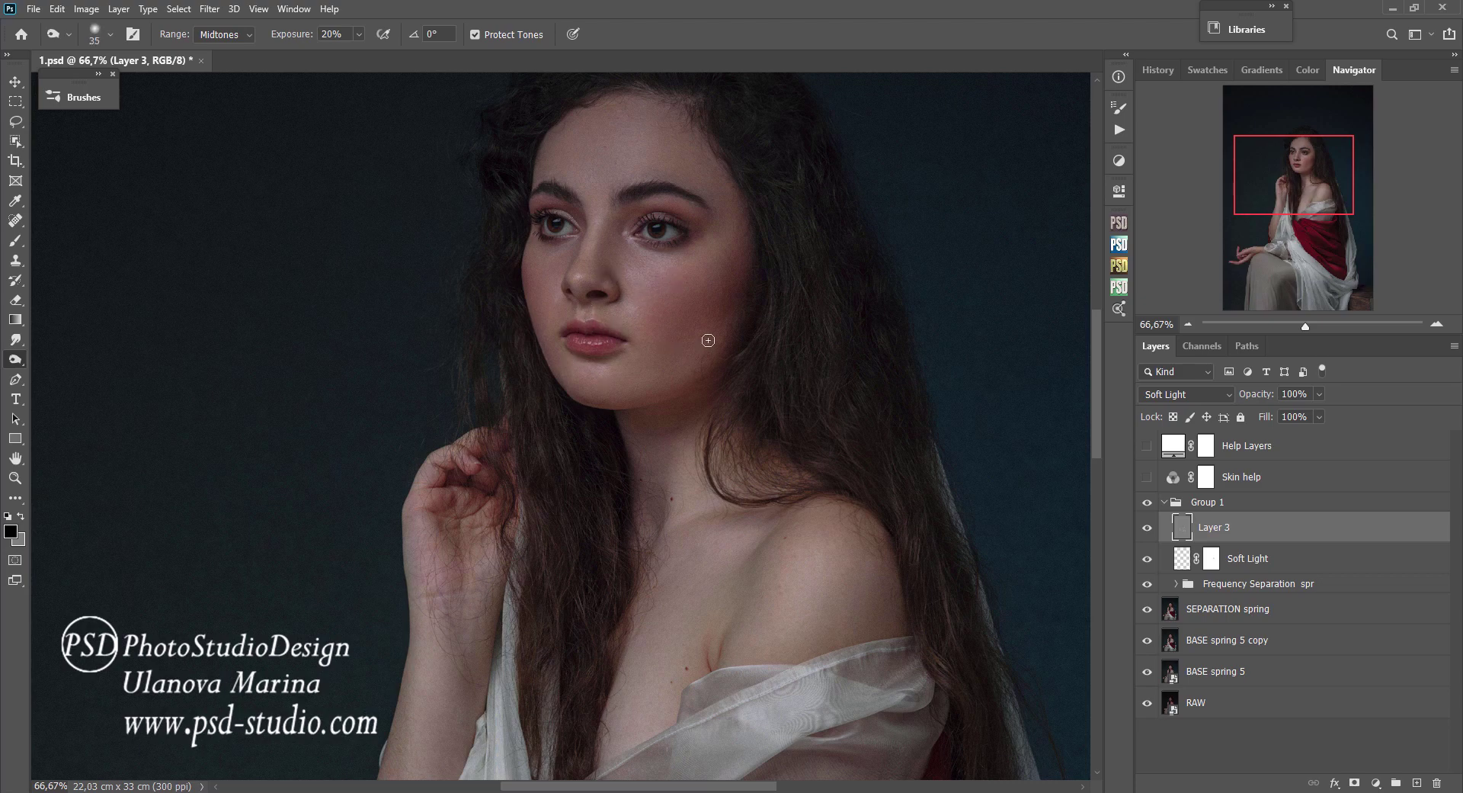
# Expand Group 1, select Layer 3, and resize the brush between 60 and 250.
pyautogui.press(']')
pyautogui.press(']')
pyautogui.press(']')
pyautogui.click(1164, 503)
pyautogui.scroll(-1, 757, 476)
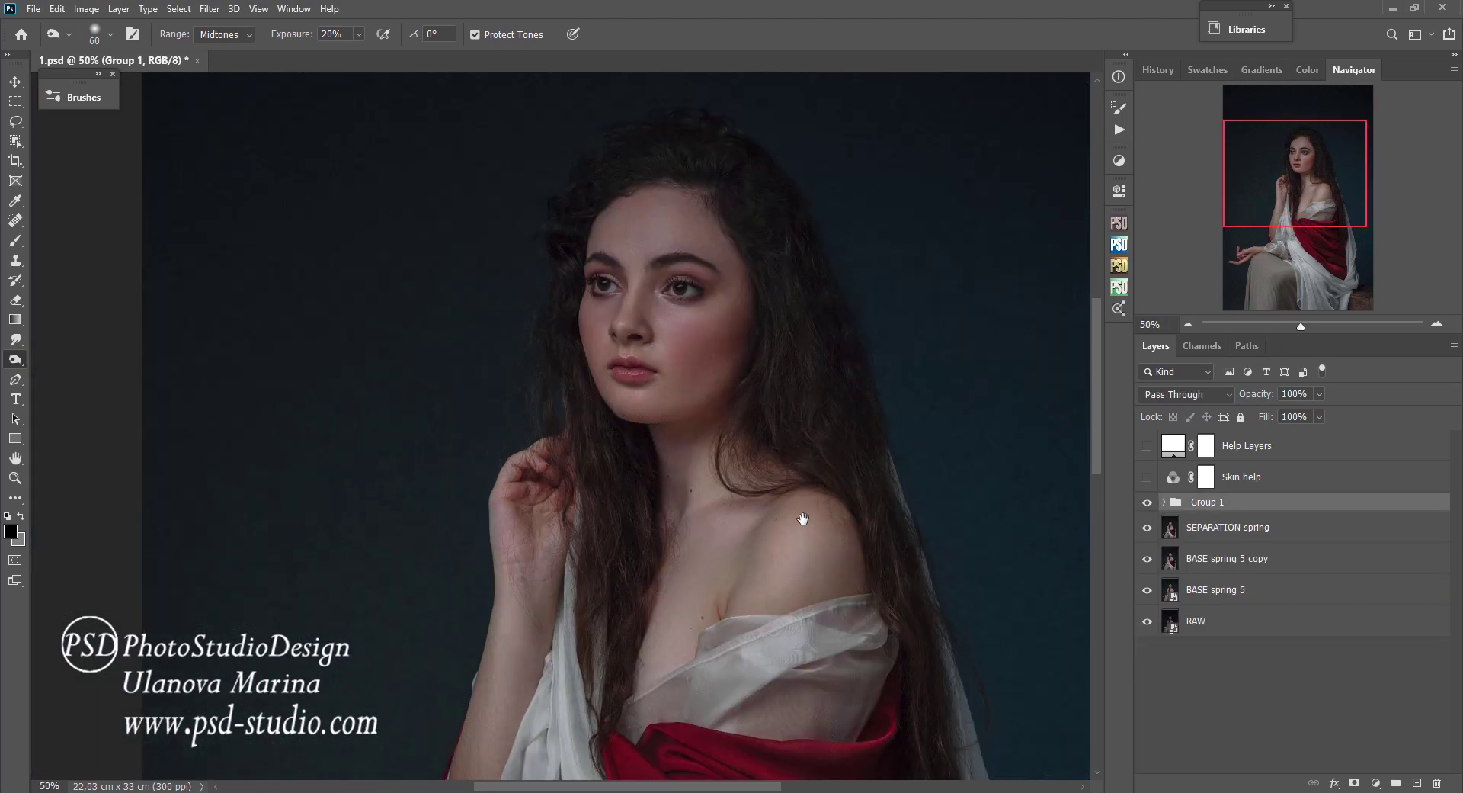
pyautogui.moveTo(802, 518); pyautogui.dragTo(762, 490)
pyautogui.press(']')
pyautogui.press(']')
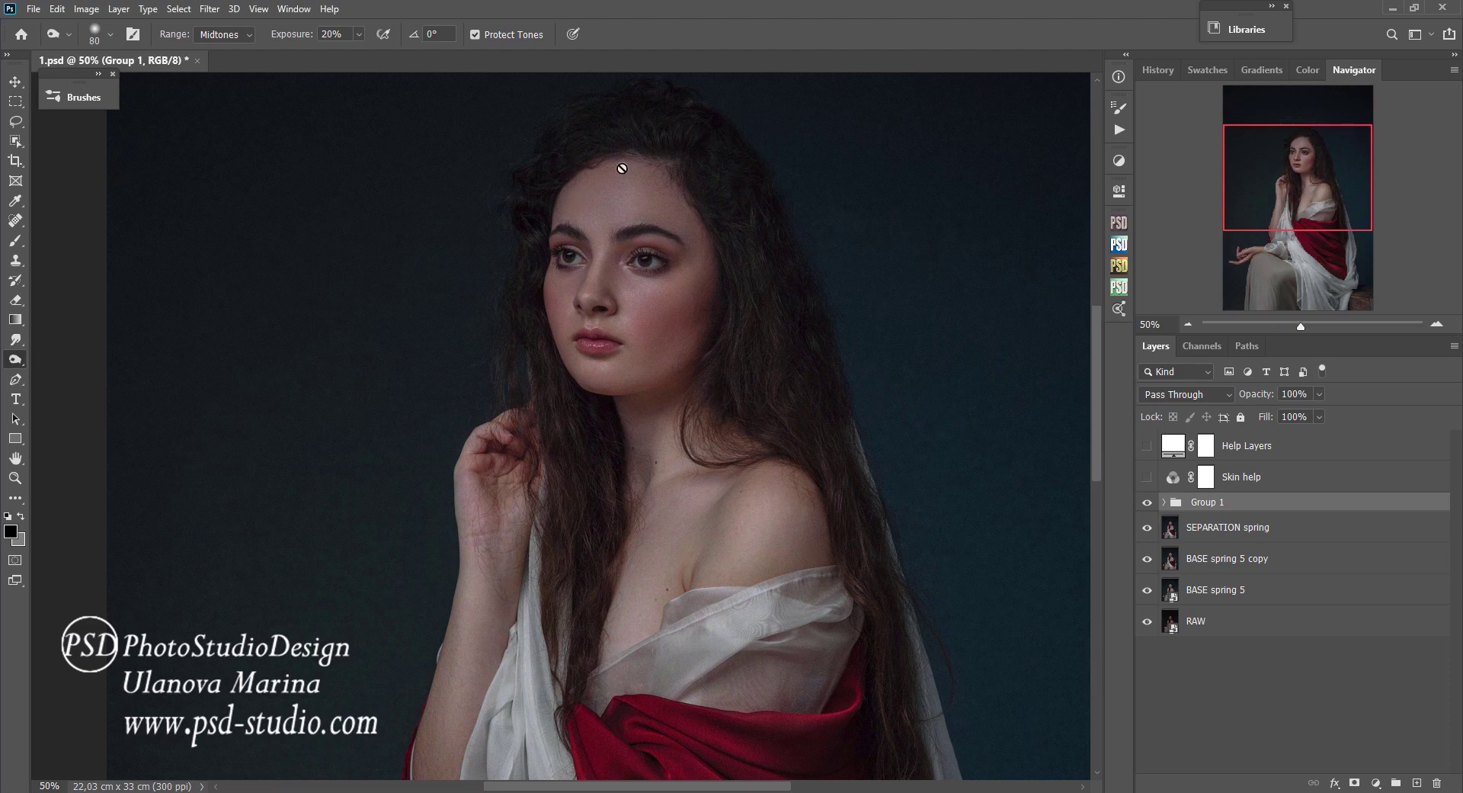
pyautogui.press(']')
pyautogui.press(']')
pyautogui.press(']')
pyautogui.click(1164, 502)
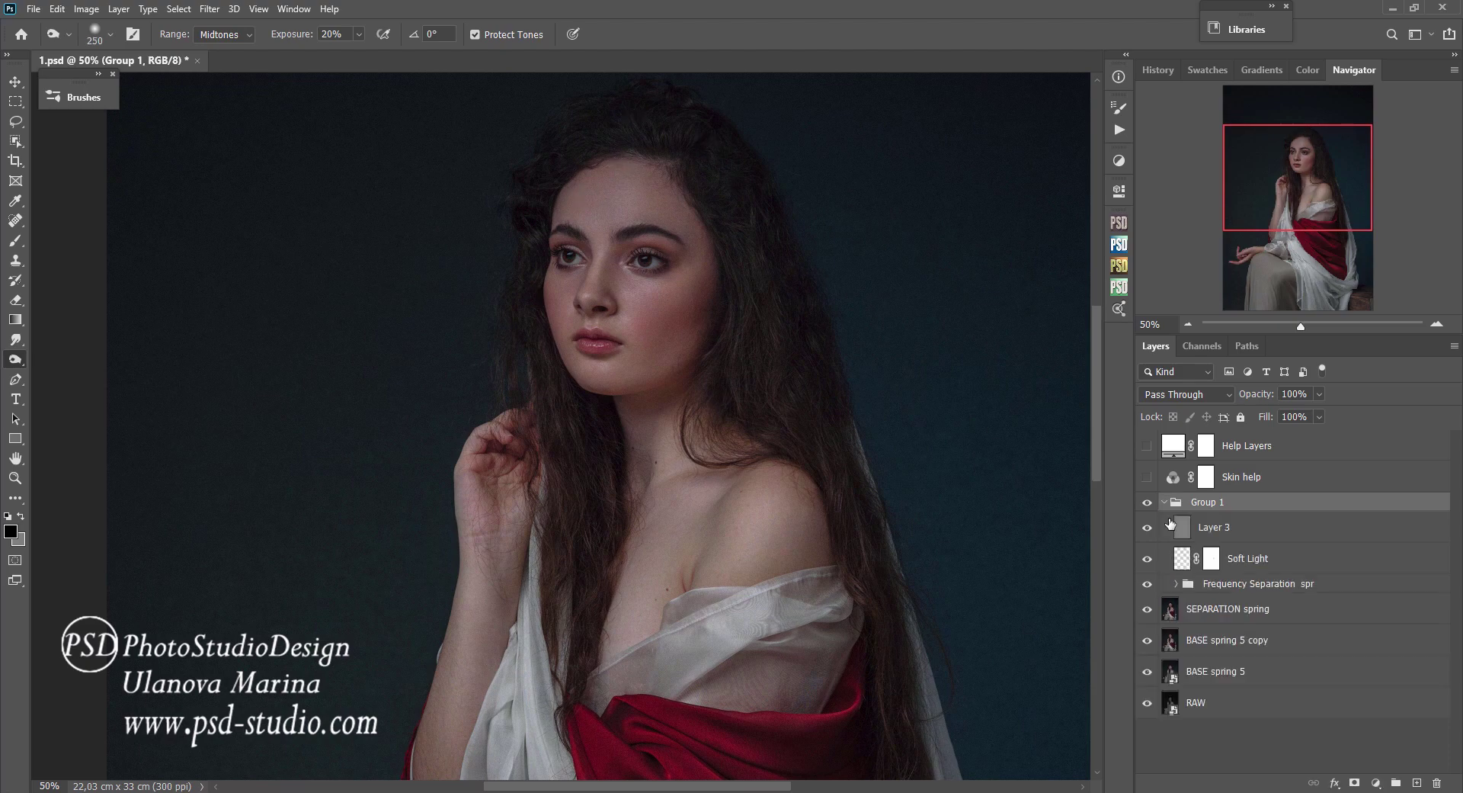
pyautogui.click(1186, 533)
pyautogui.press('[')
pyautogui.press('[')
pyautogui.press('[')
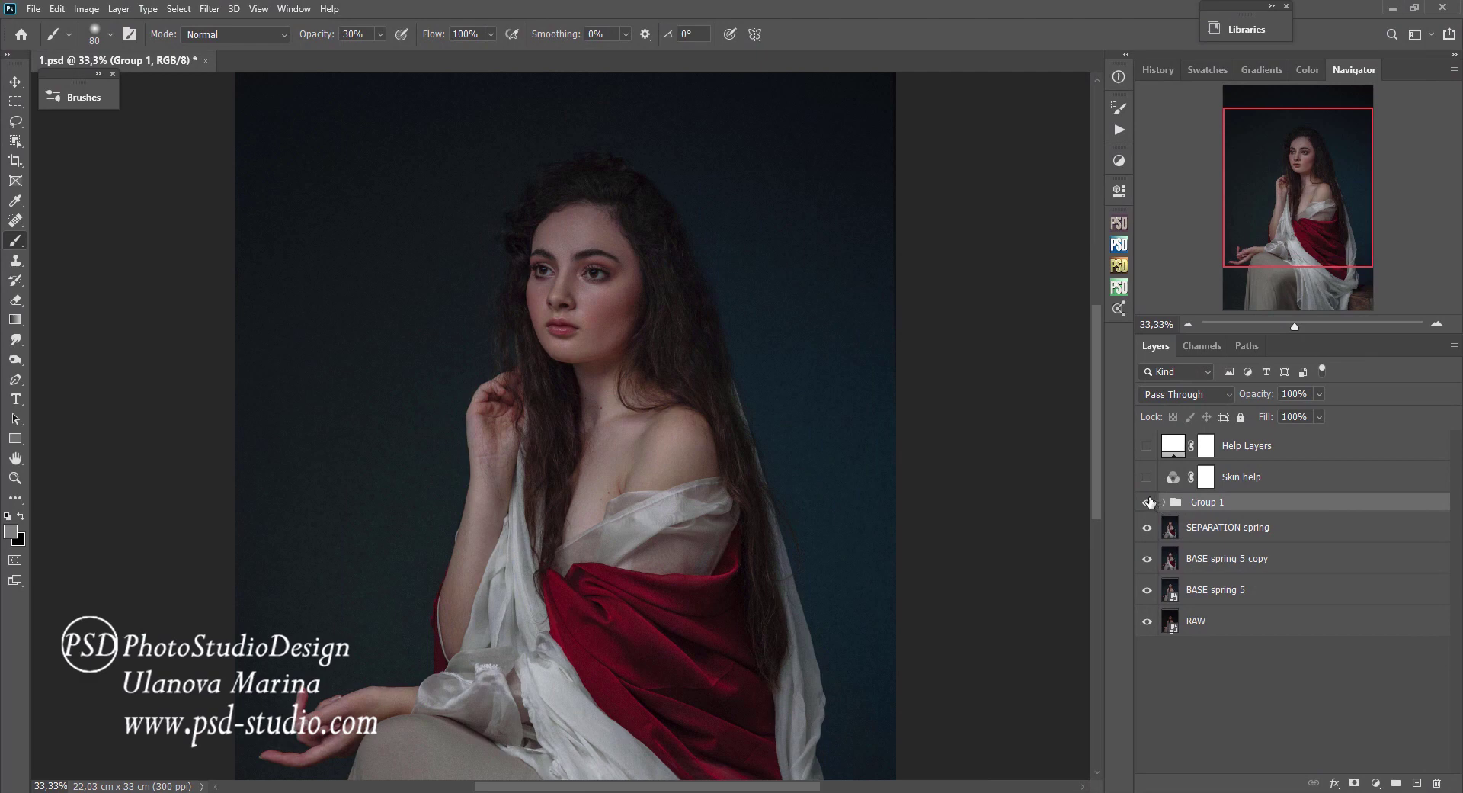
# Toggle Group 1 and its SKIN ton 3 spring, Shadows, Glare and SEPARATION spring layers to compare.
pyautogui.click(1148, 501)
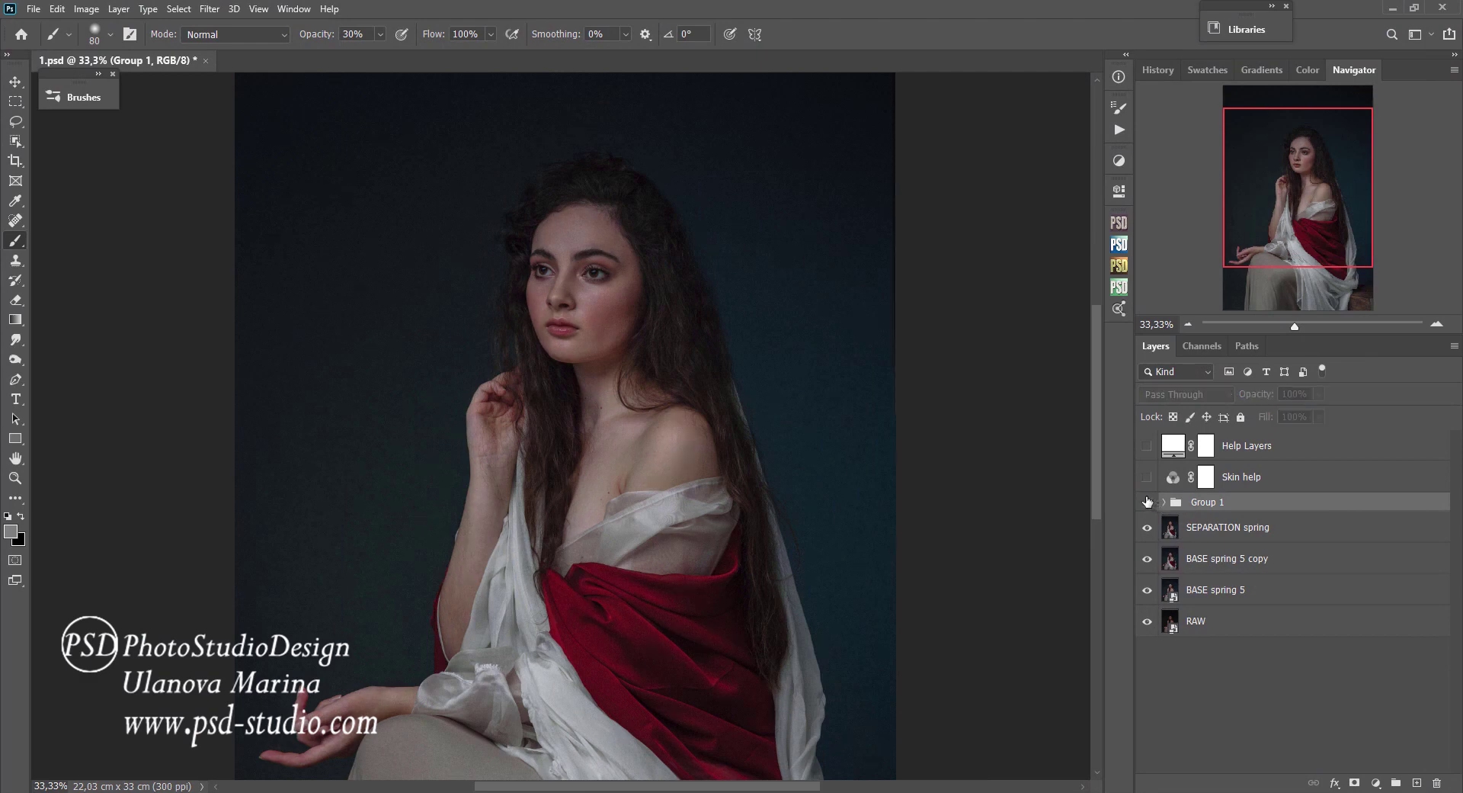
pyautogui.click(1147, 501)
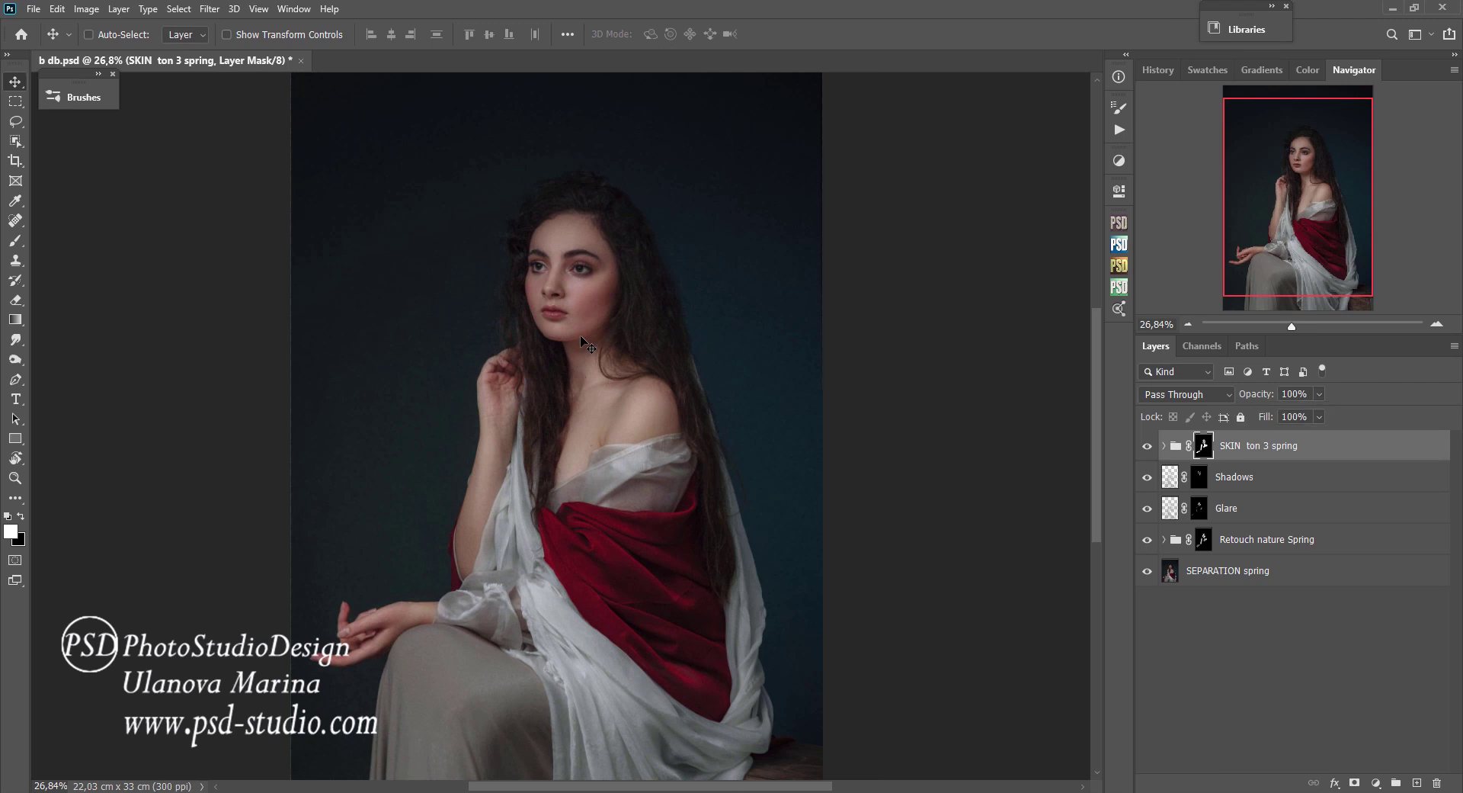
pyautogui.scroll(5, 579, 336)
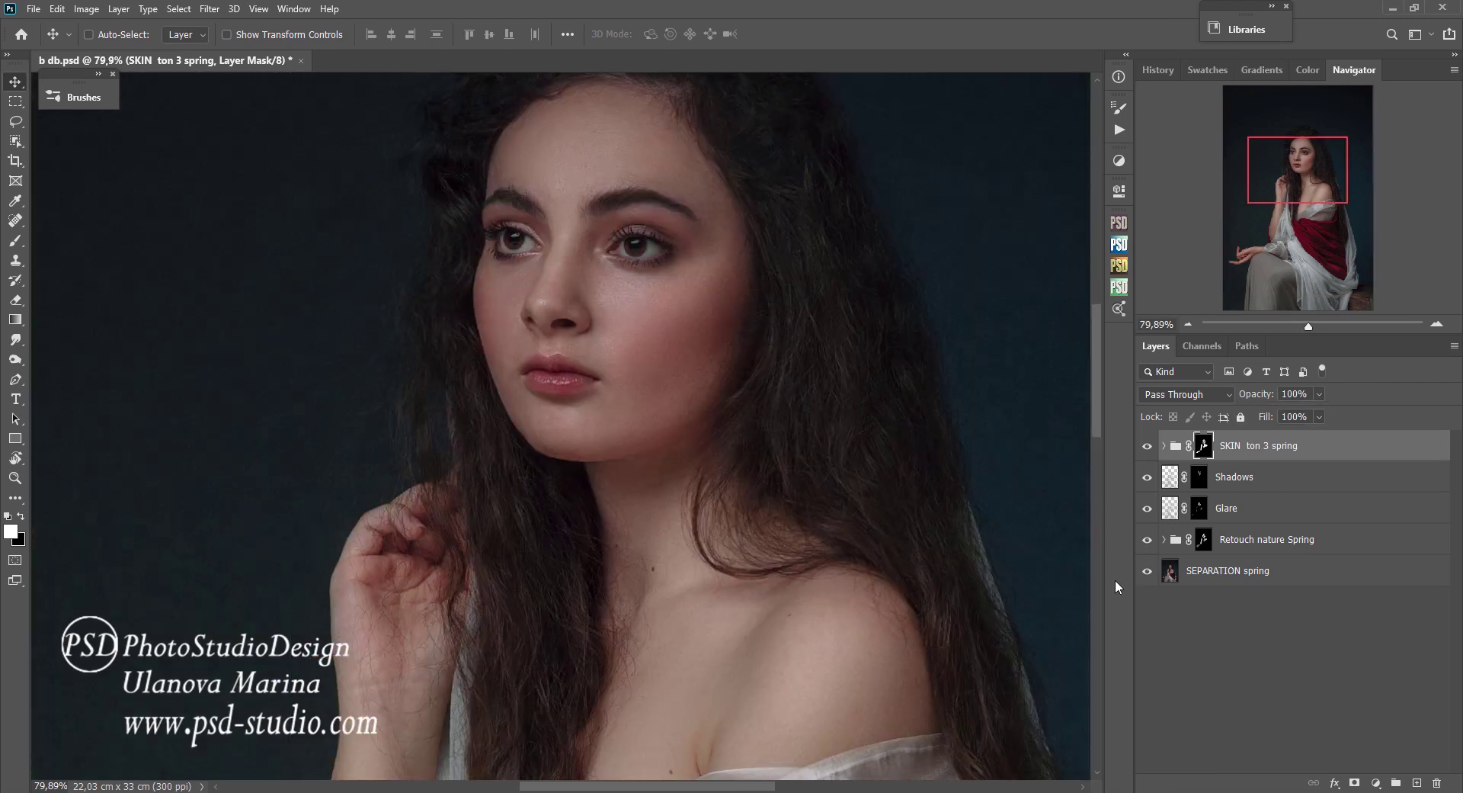
pyautogui.moveTo(1146, 445); pyautogui.dragTo(1147, 508)
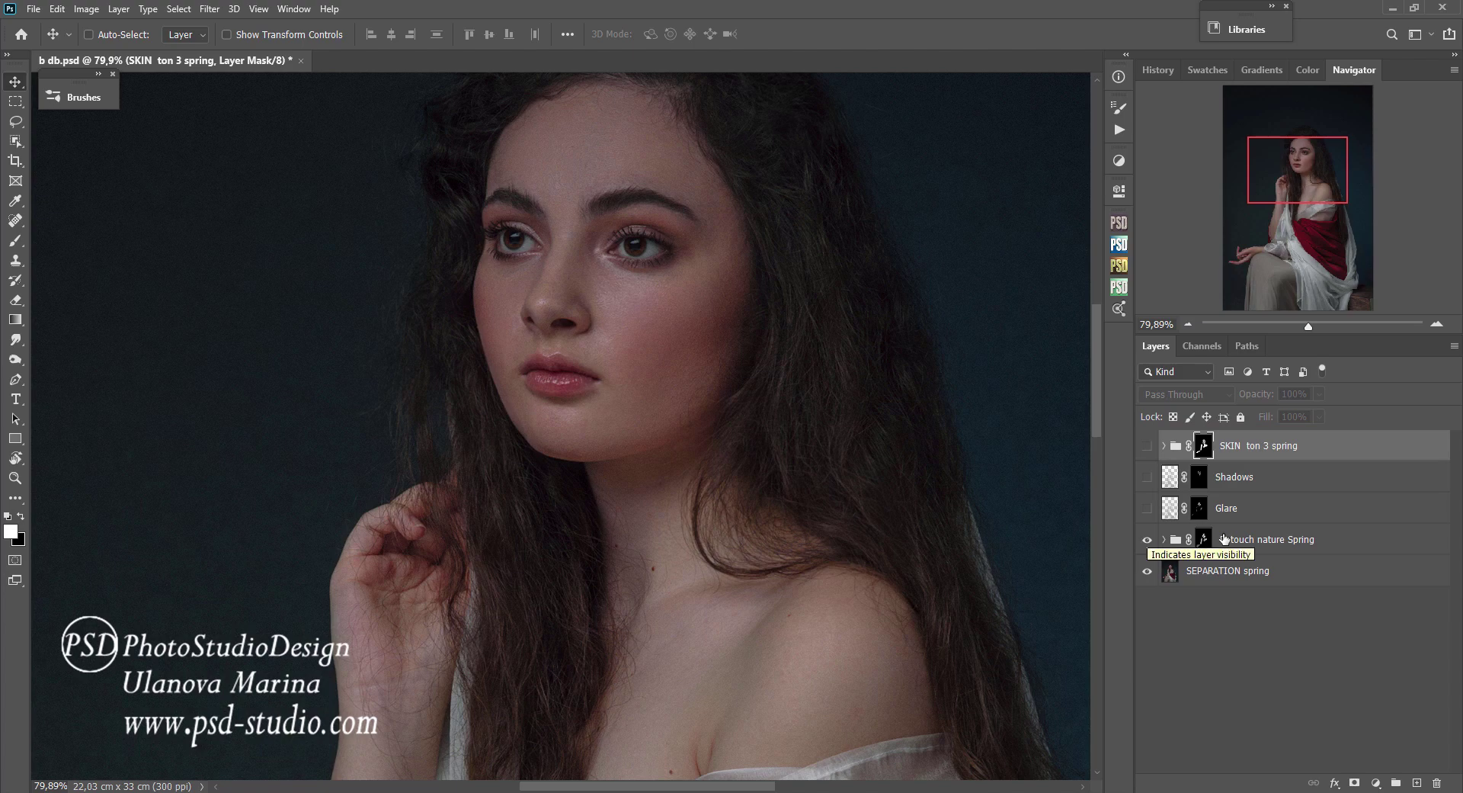
pyautogui.click(1147, 509)
pyautogui.click(1146, 480)
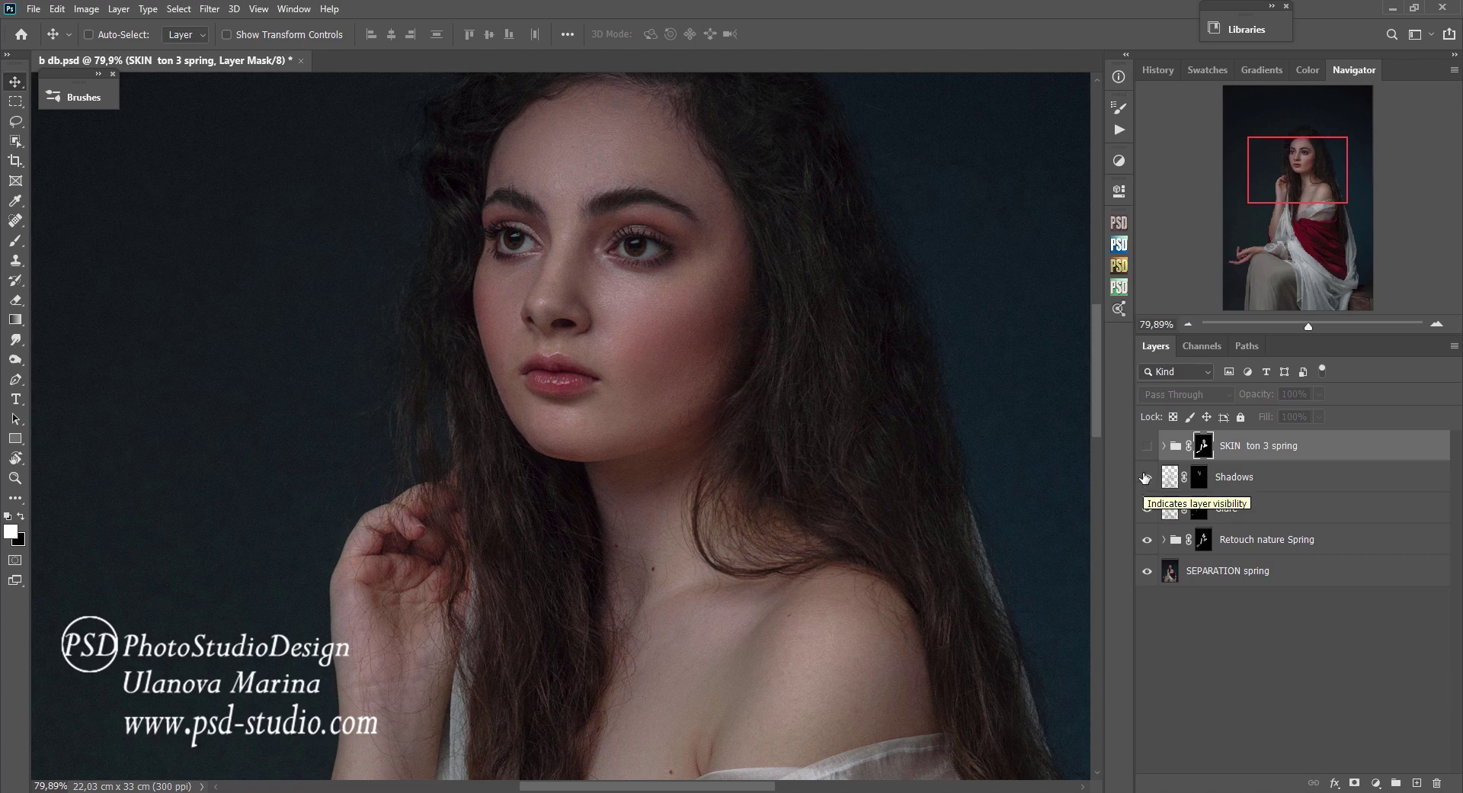
pyautogui.click(1147, 446)
pyautogui.scroll(-5, 1067, 528)
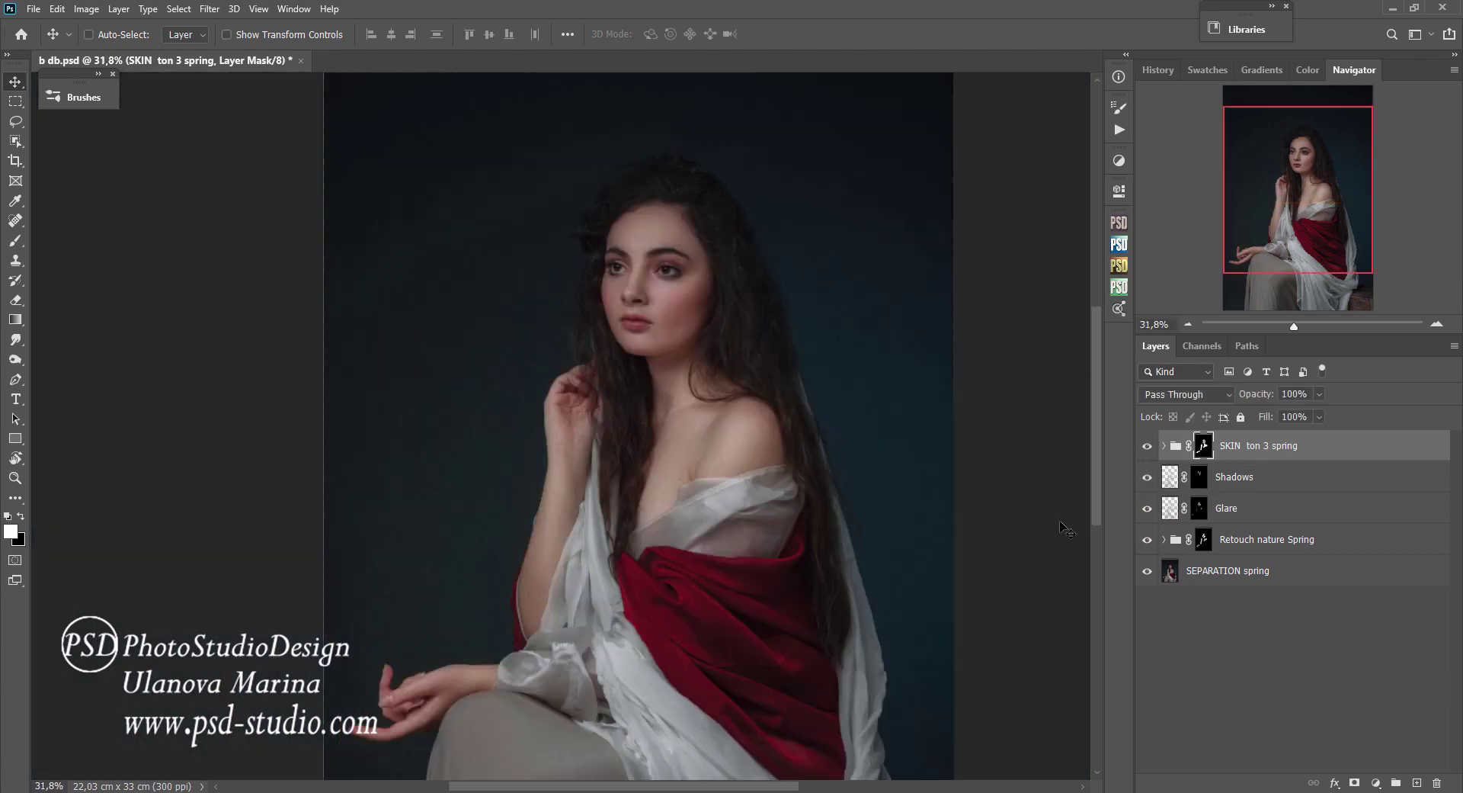
pyautogui.keyDown('alt'); pyautogui.click(1147, 571); pyautogui.keyUp('alt')
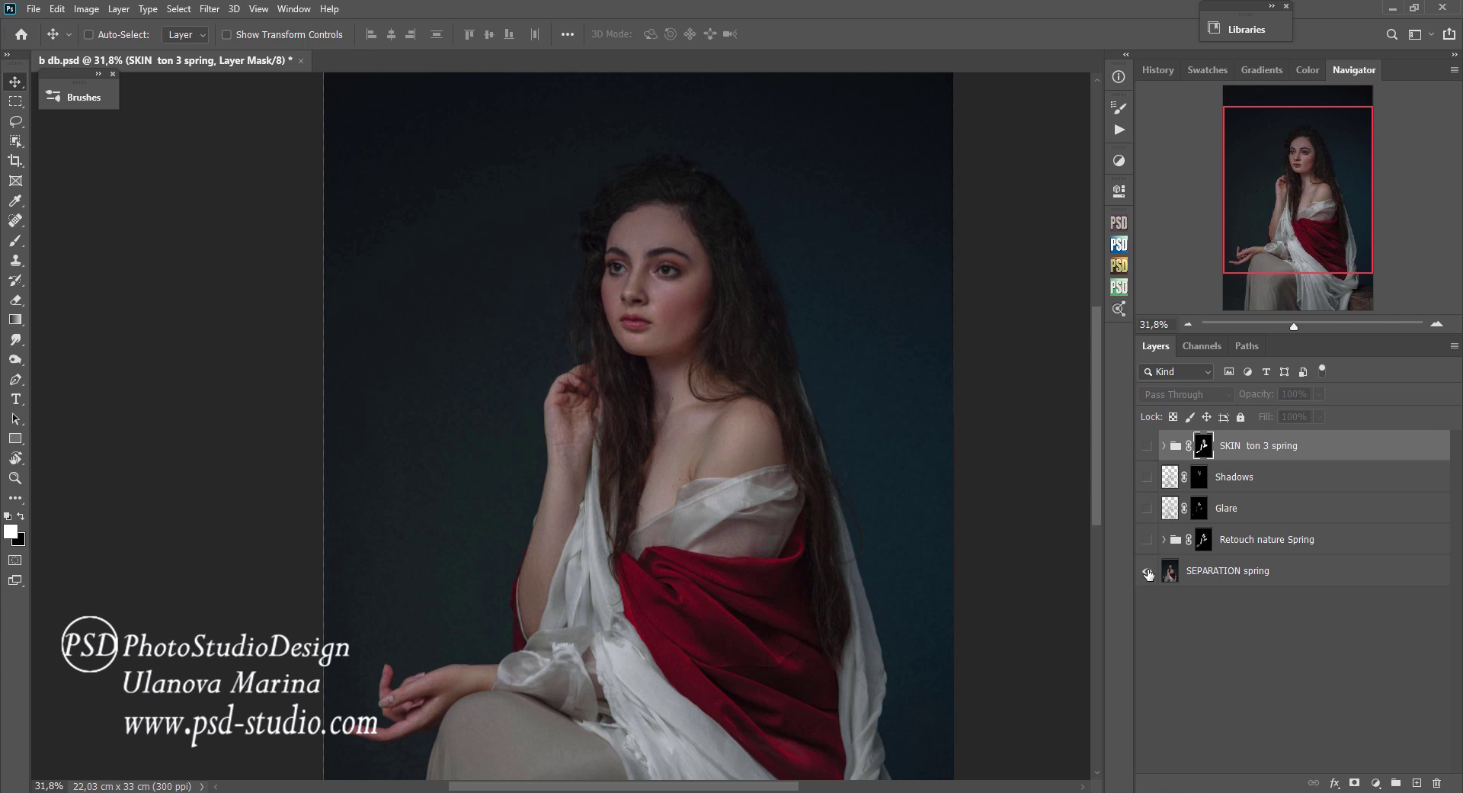
pyautogui.keyDown('alt'); pyautogui.click(1147, 570); pyautogui.keyUp('alt')
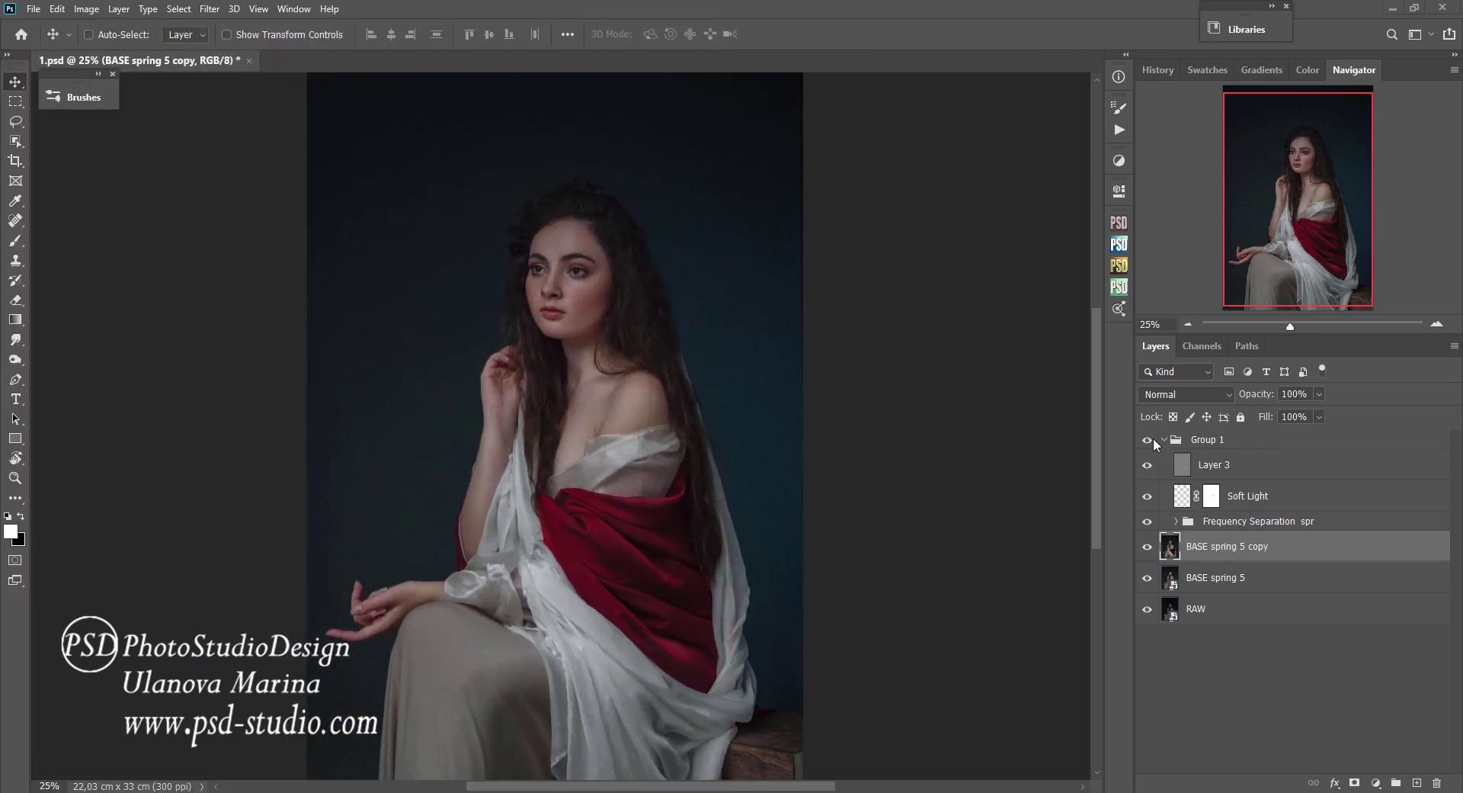
# Delete Group 1, leaving Frequency Separation spr on top, and open the SPRING-SUMMER PANEL.
pyautogui.click(1147, 439)
pyautogui.moveTo(1250, 526); pyautogui.dragTo(1250, 543)
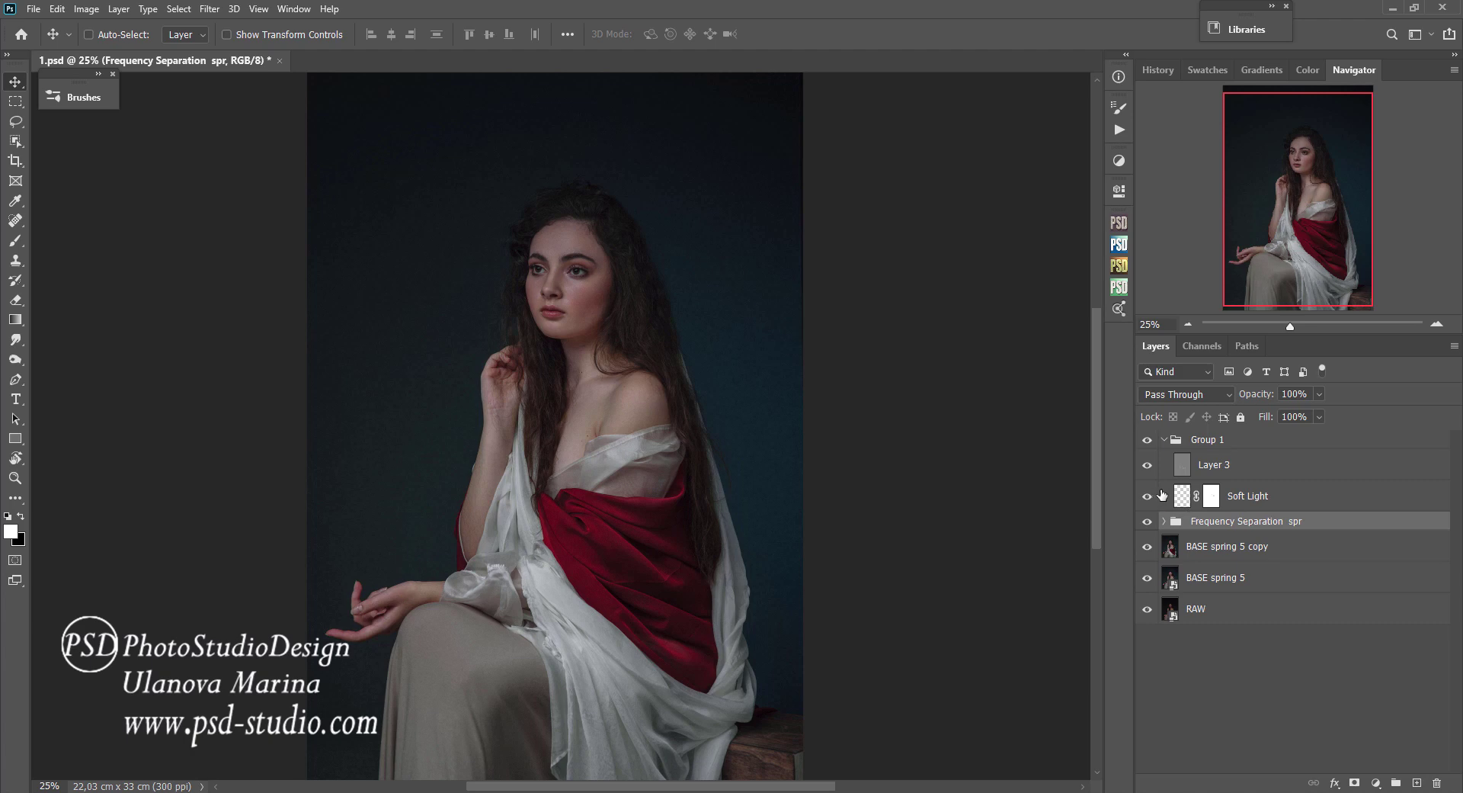
pyautogui.click(1148, 442)
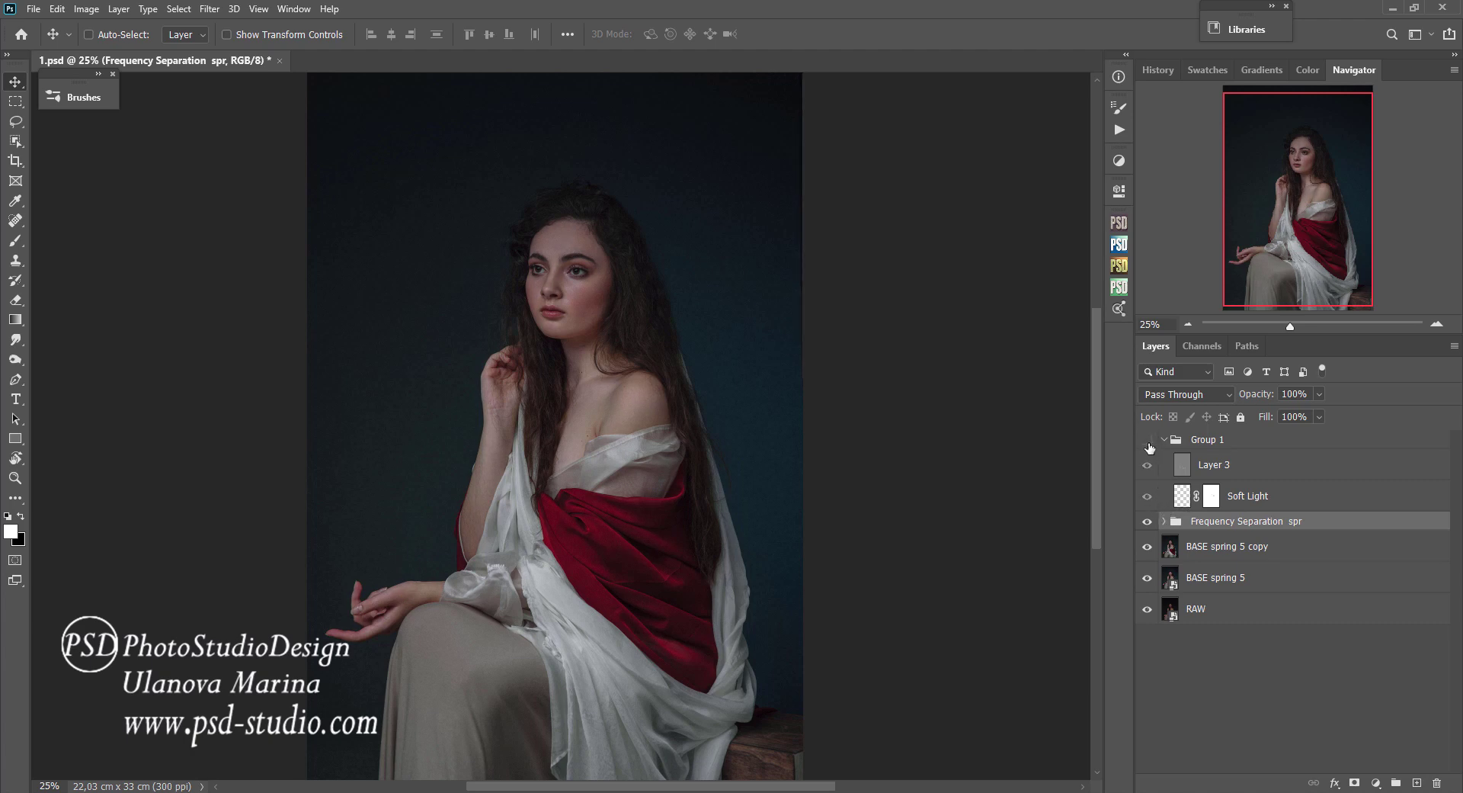
pyautogui.click(1198, 442)
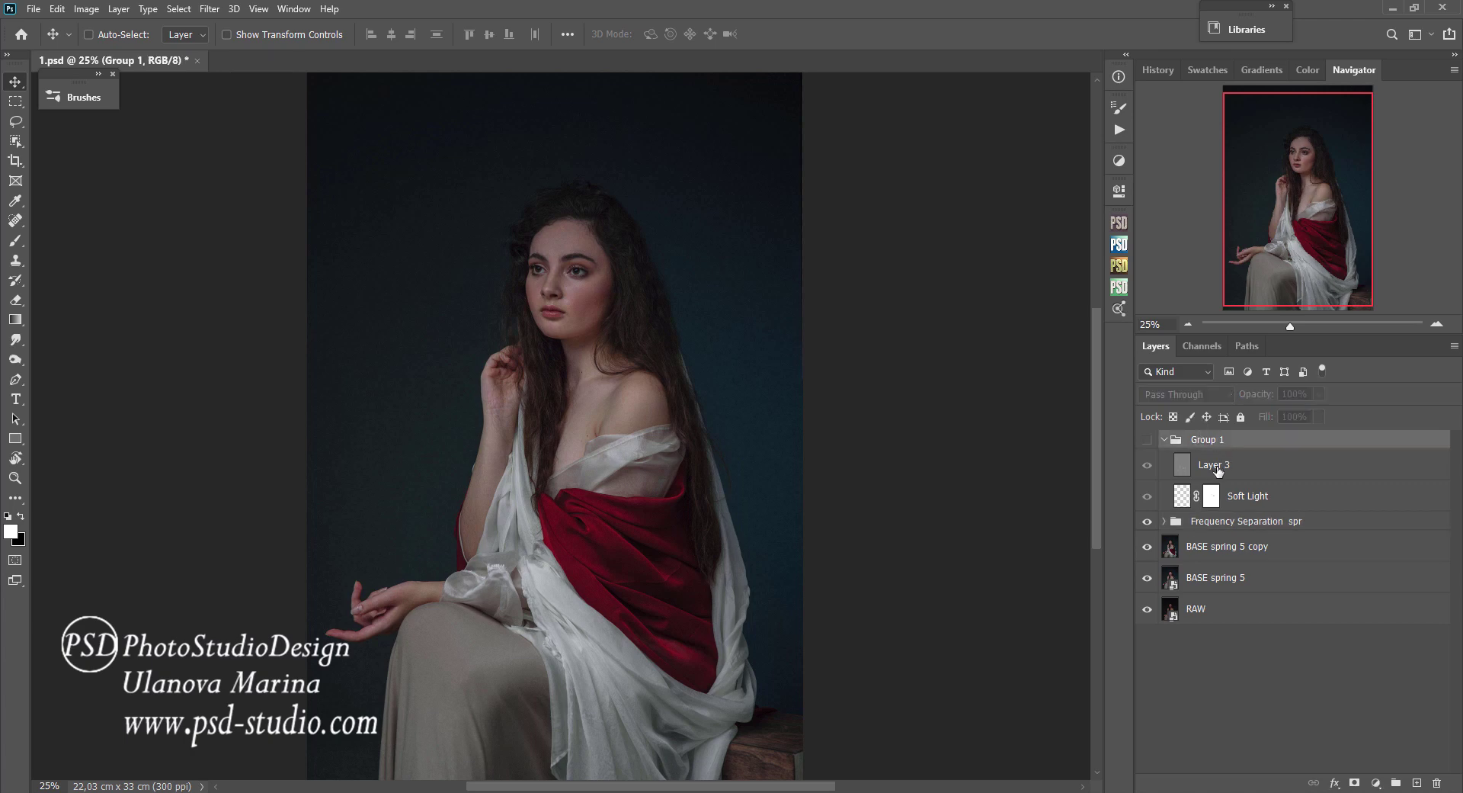
pyautogui.click(1164, 439)
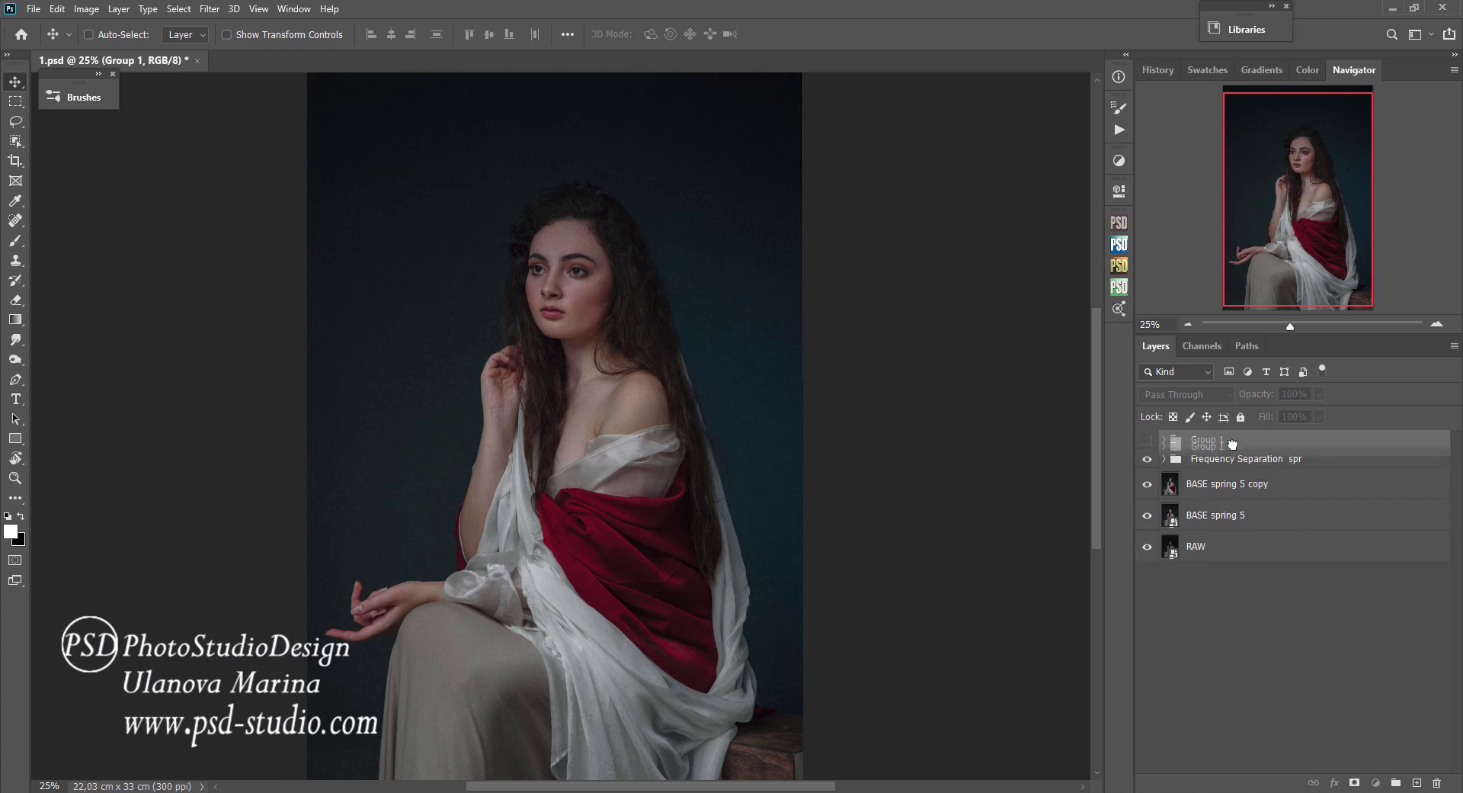
pyautogui.press('Delete')
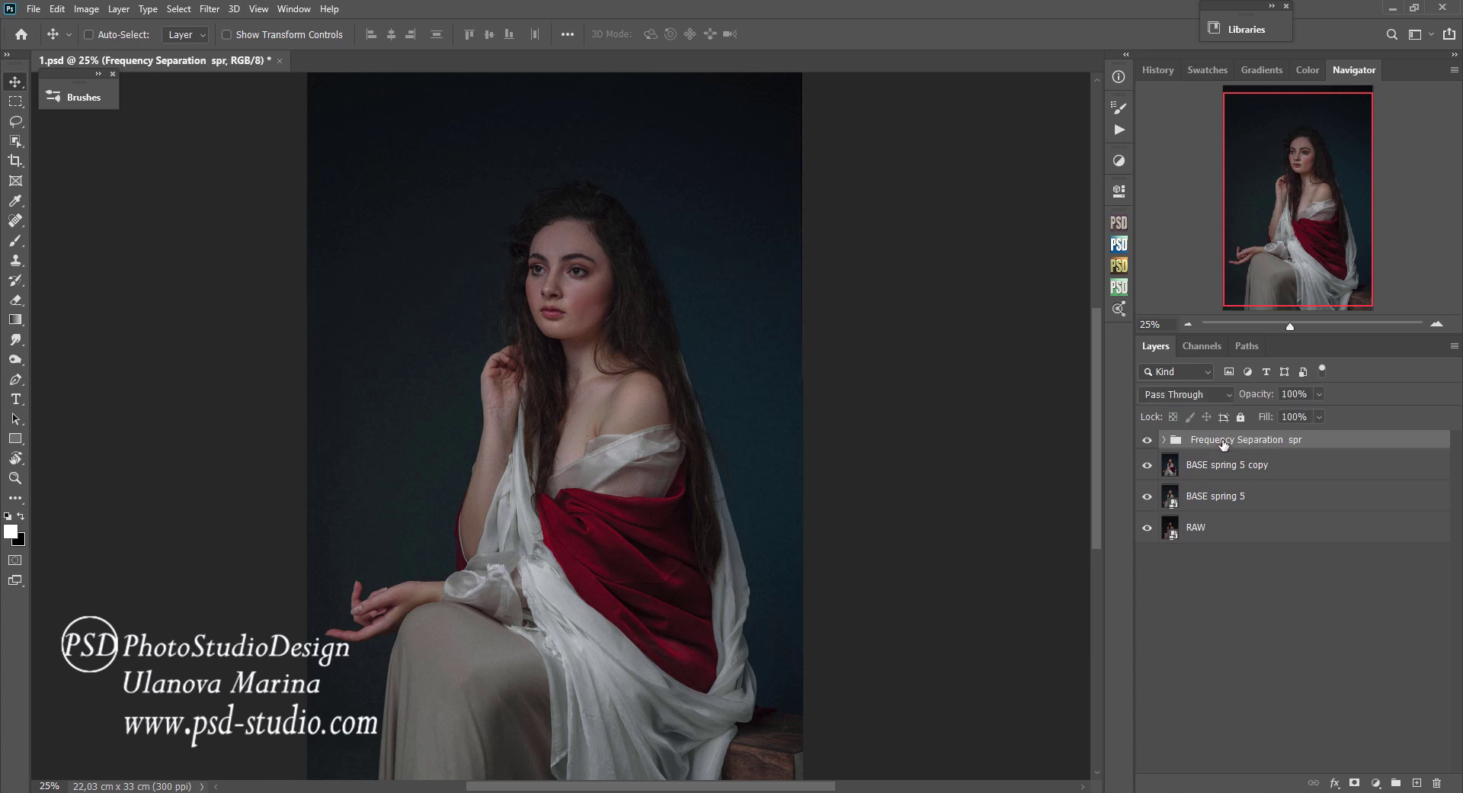
pyautogui.click(1121, 289)
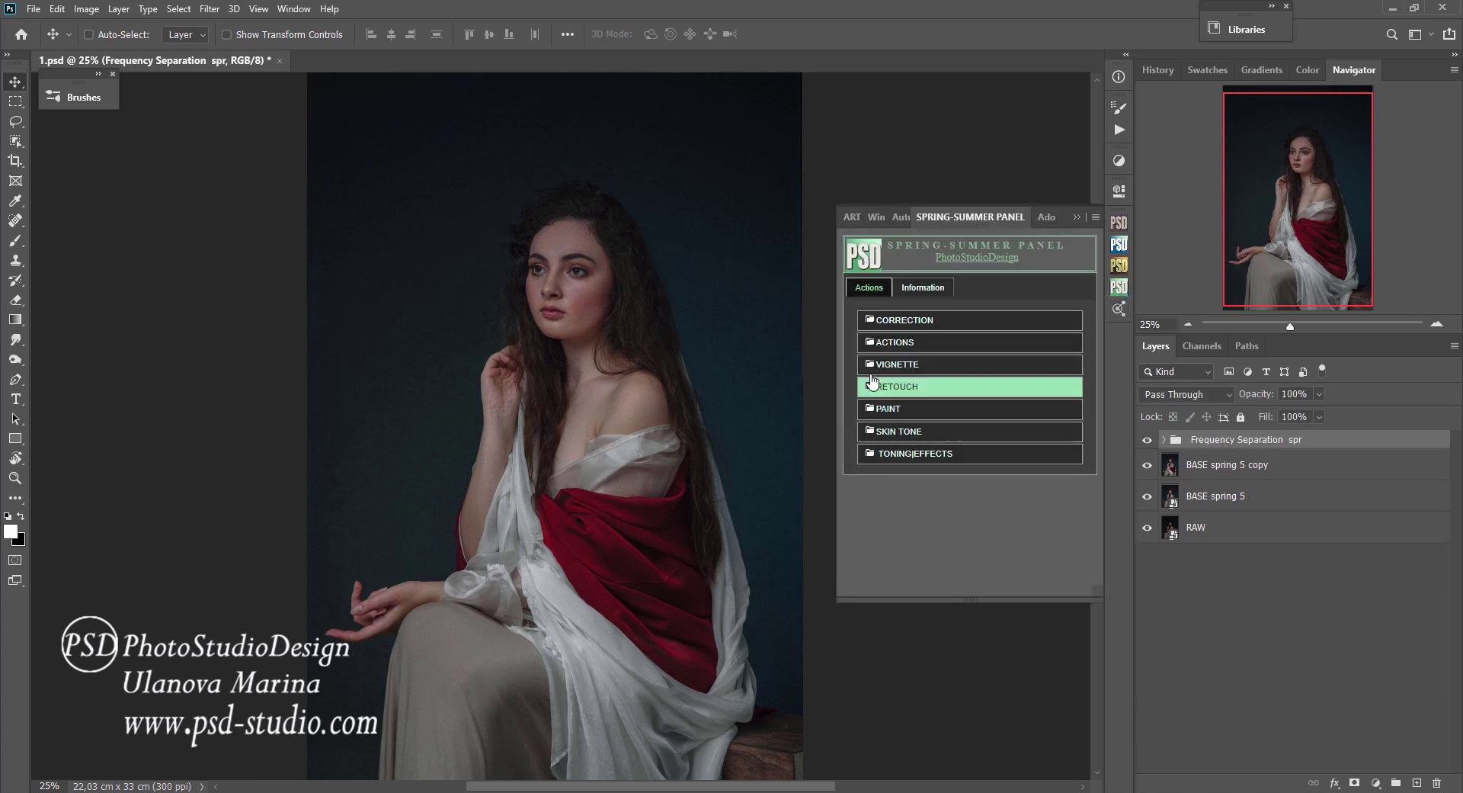
# Run the Retouch nature Spring action from the RETOUCH set and zoom to 100% on the face.
pyautogui.click(942, 388)
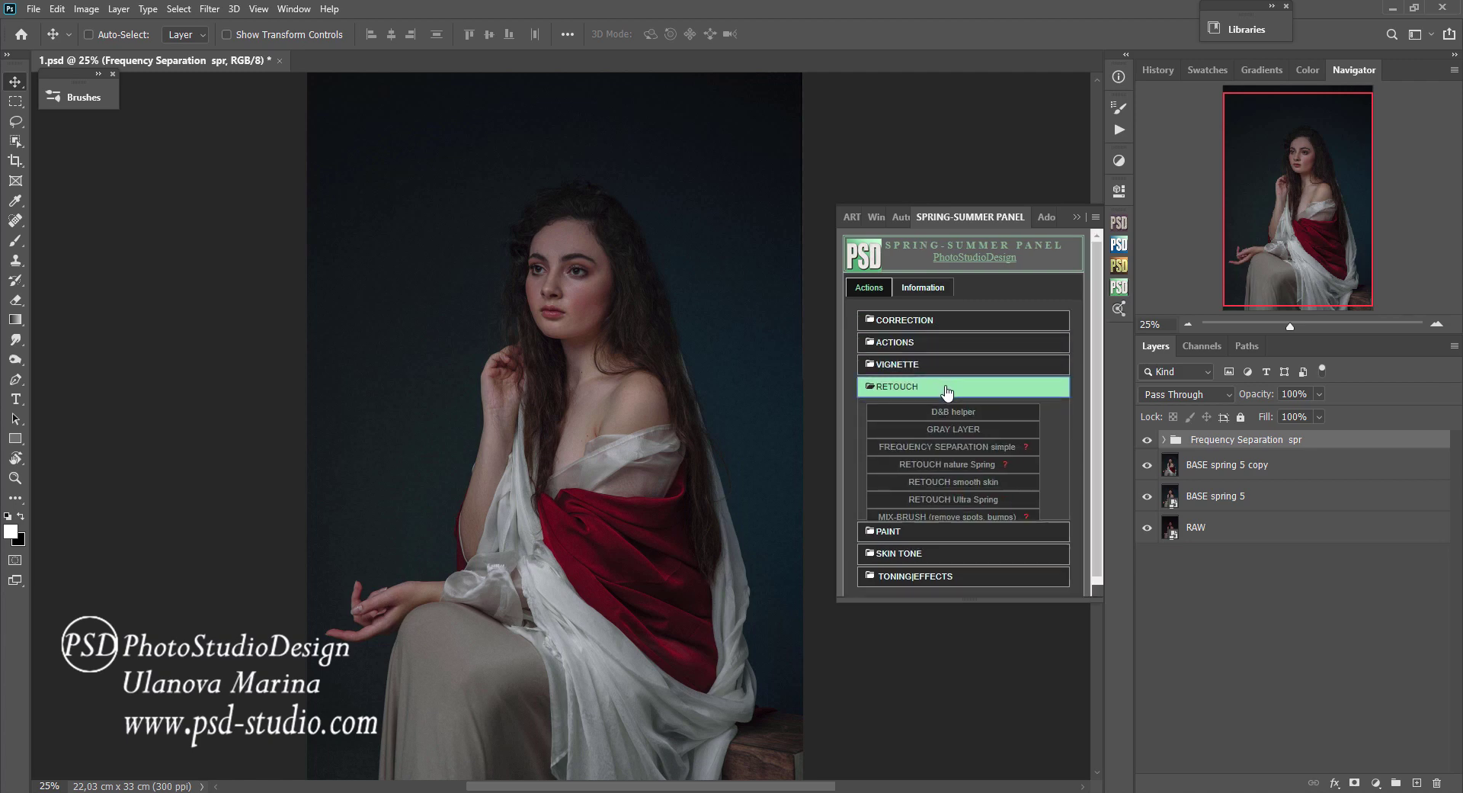
pyautogui.click(974, 467)
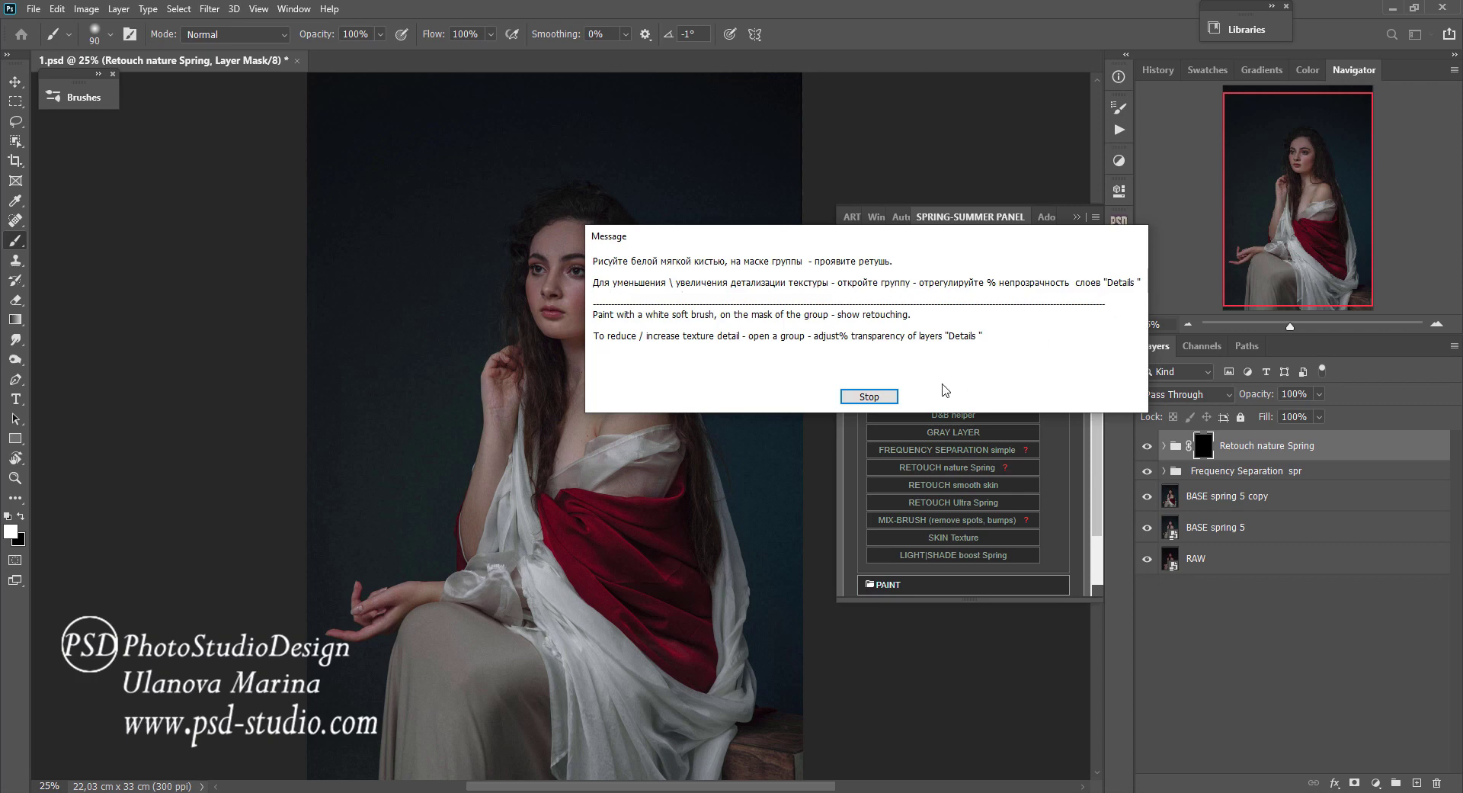
pyautogui.click(881, 398)
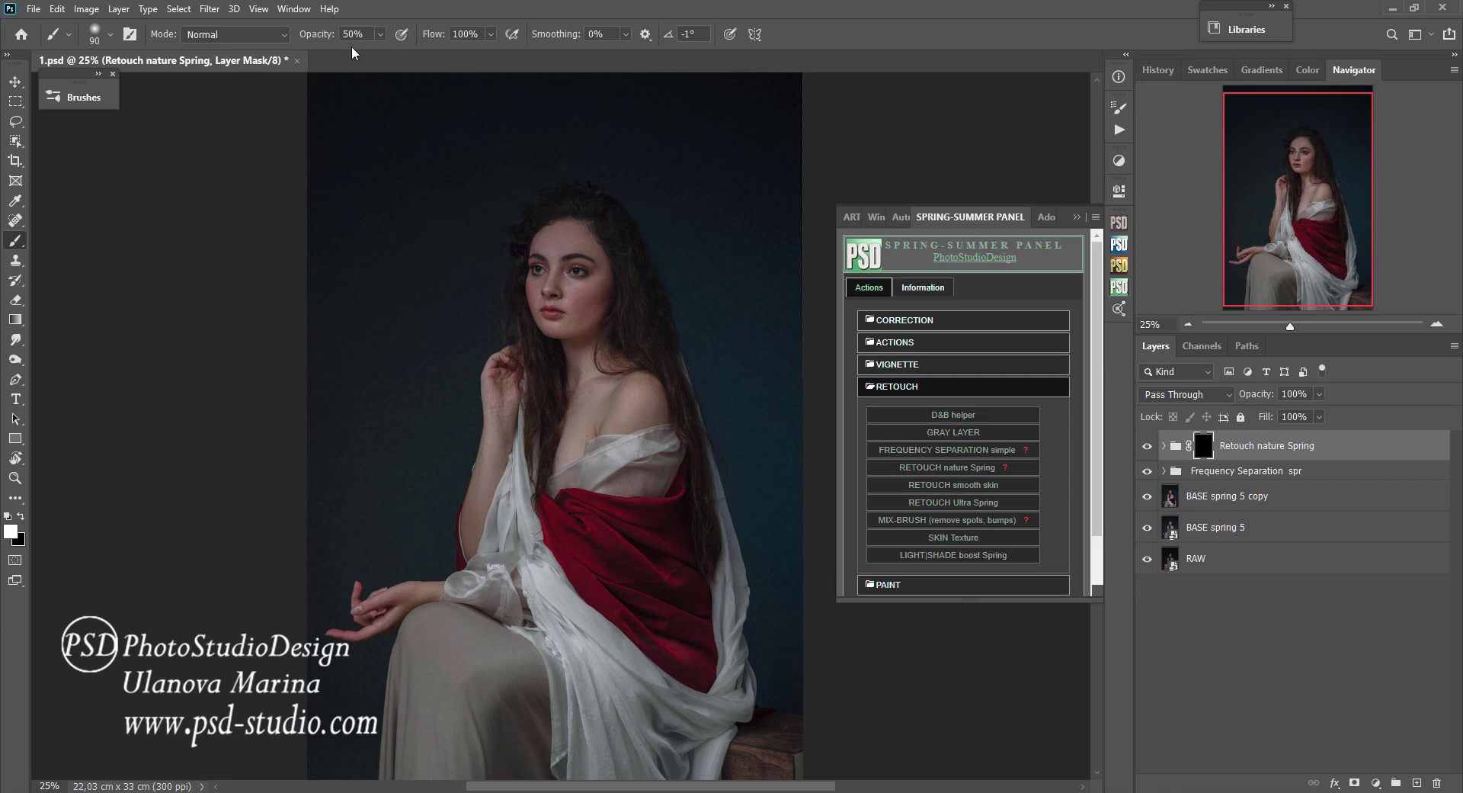
pyautogui.keyDown('ctrl'); pyautogui.click(572, 349); pyautogui.keyUp('ctrl')
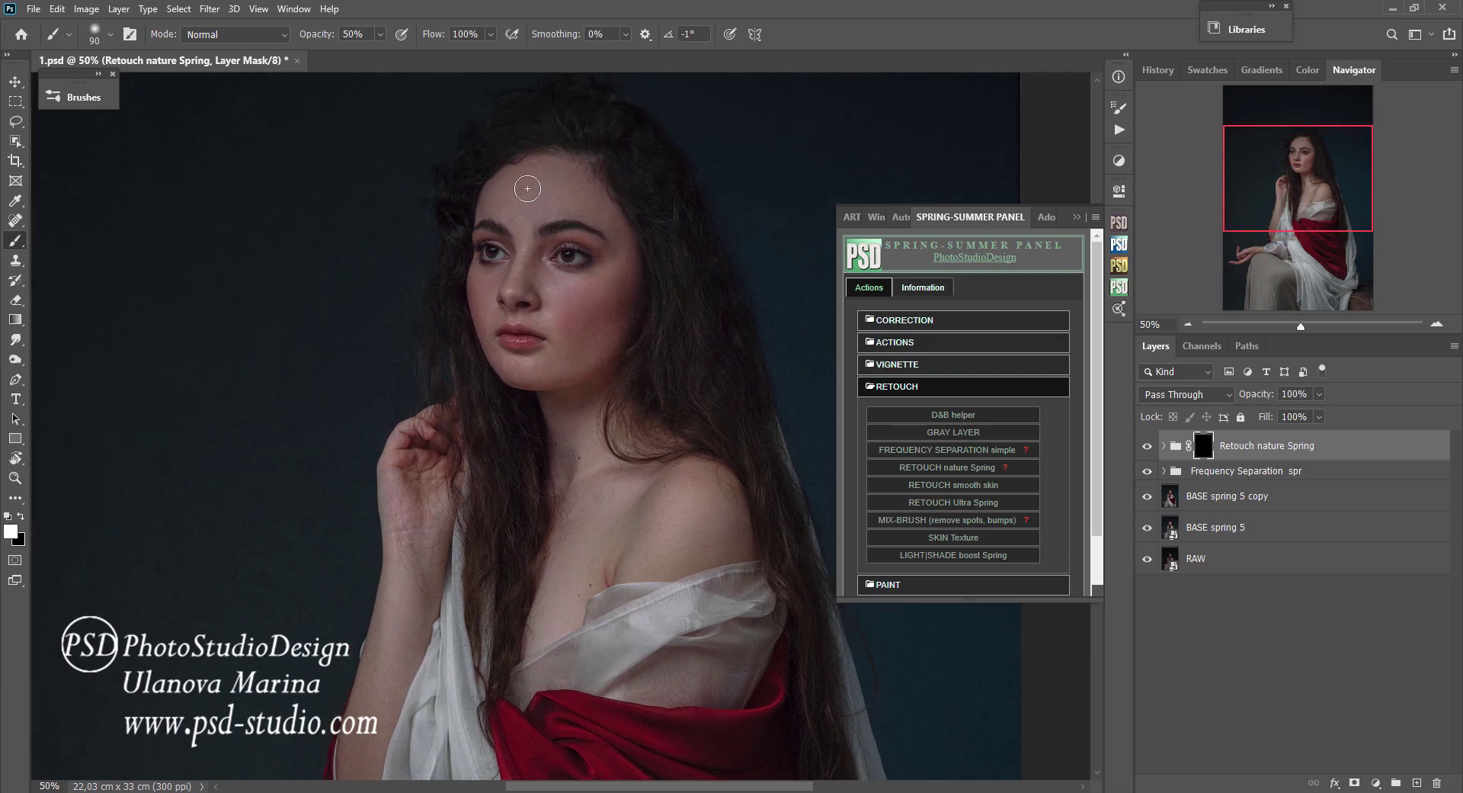
pyautogui.keyDown('ctrl'); pyautogui.click(556, 180); pyautogui.keyUp('ctrl')
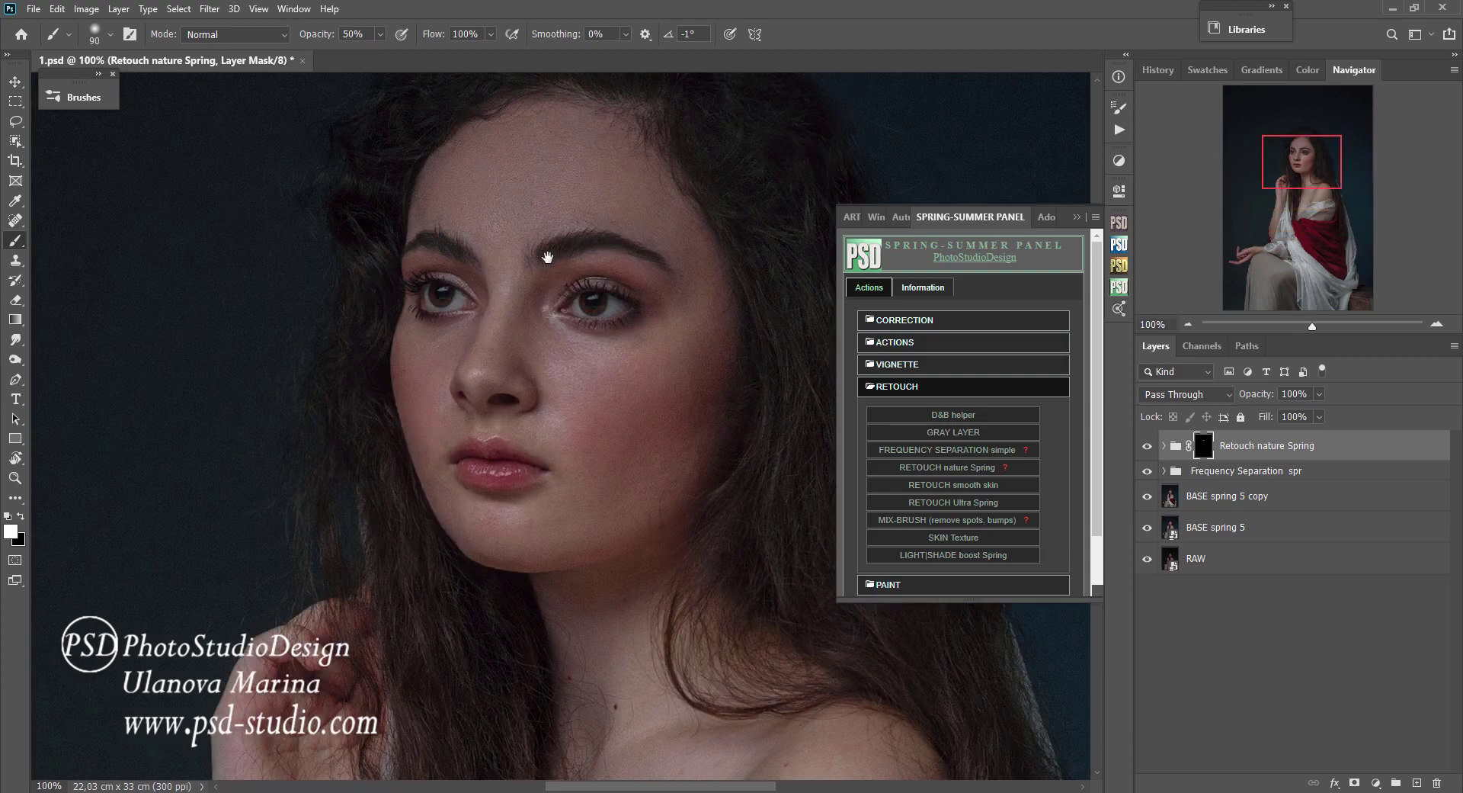
# Paint smoothing onto the cheek, then set the brush to size 50 at 50% opacity.
pyautogui.moveTo(582, 490); pyautogui.dragTo(539, 392)
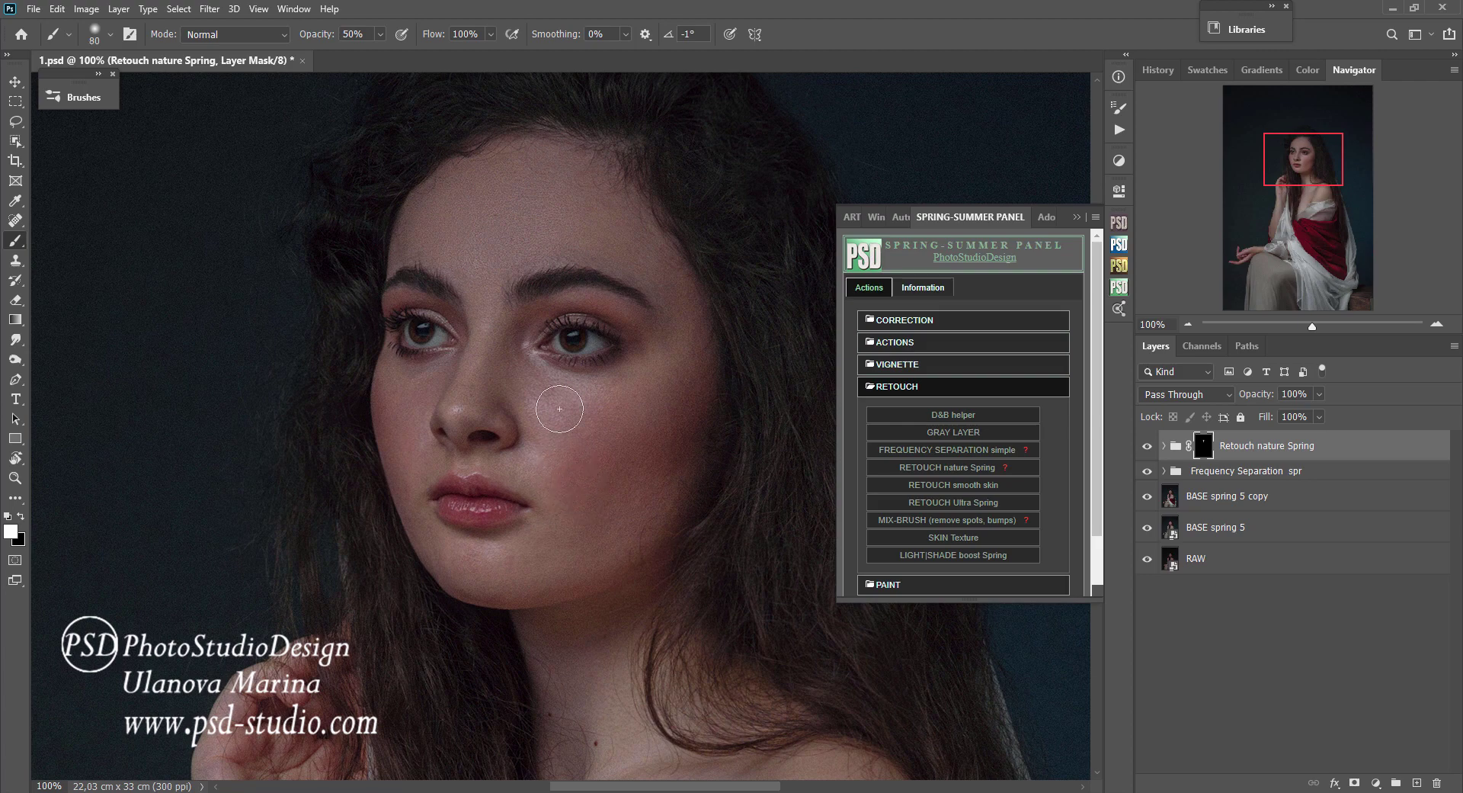
pyautogui.press('[')
pyautogui.press('[')
pyautogui.press('0')
pyautogui.press('5')
pyautogui.press('[')
pyautogui.press('[')
# Paint smoothing over the neck, shoulder and arm with a 150 brush at 80% opacity.
pyautogui.moveTo(474, 614); pyautogui.dragTo(494, 496)
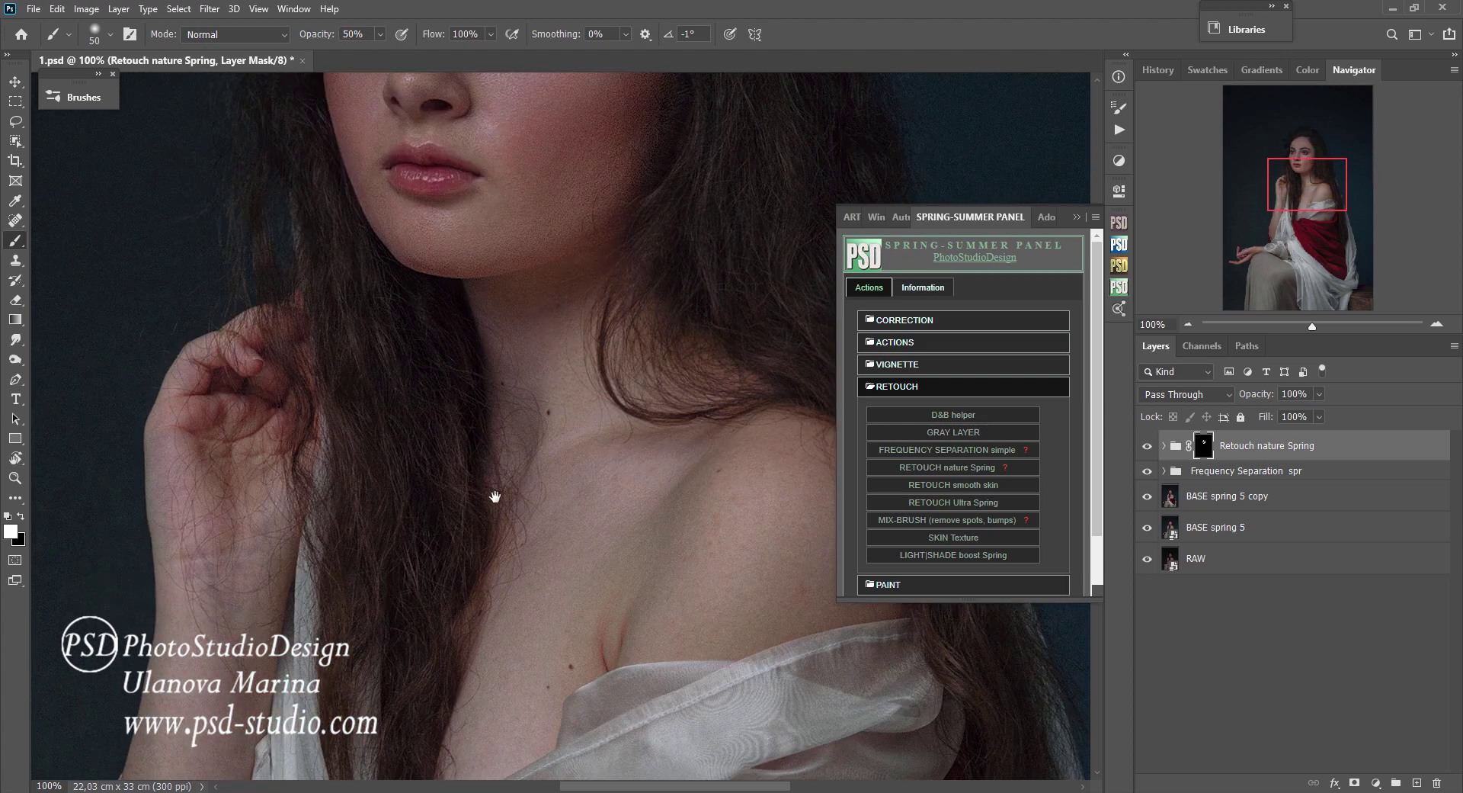
pyautogui.keyDown('alt'); pyautogui.click(509, 474); pyautogui.keyUp('alt')
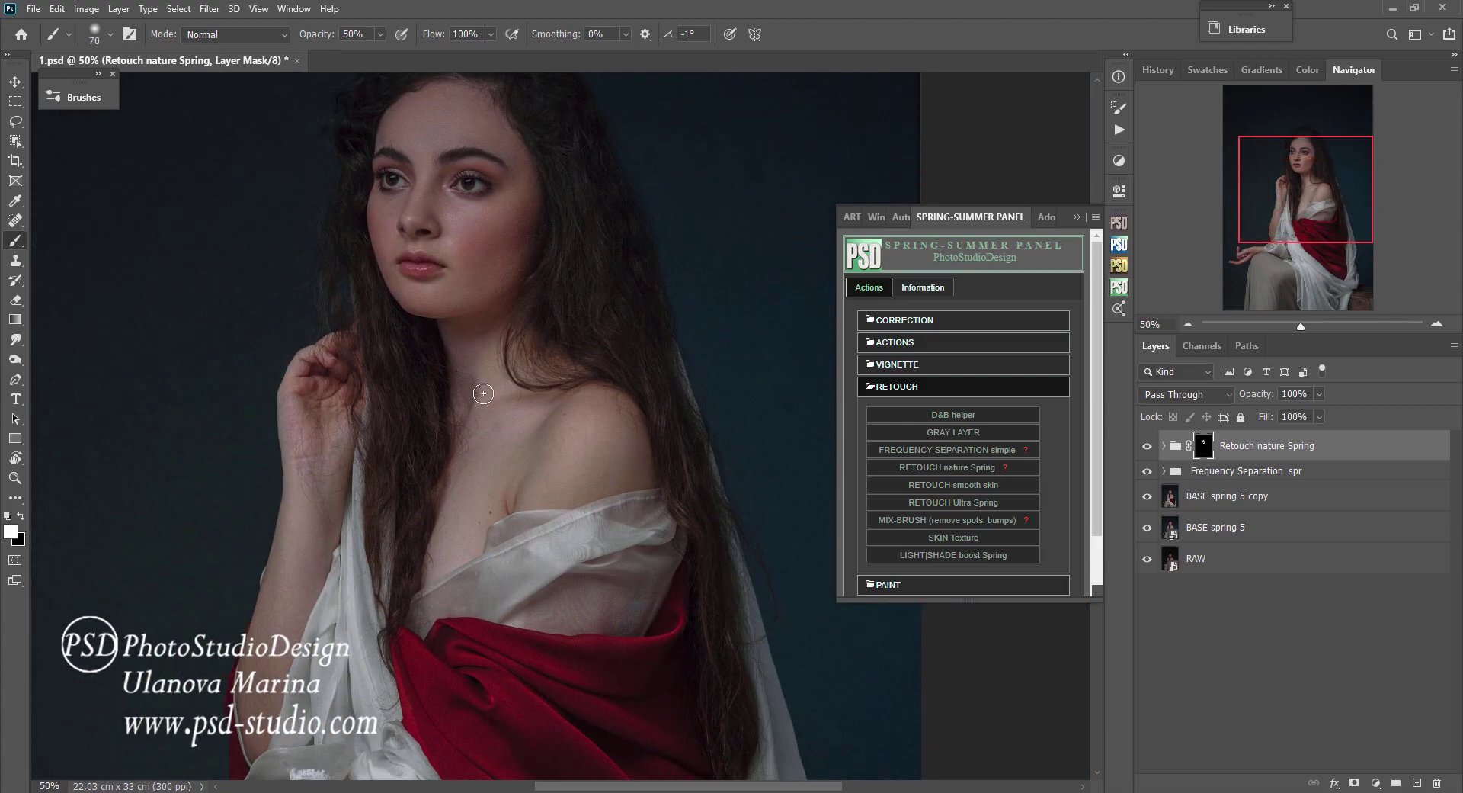
pyautogui.press(']')
pyautogui.press(']')
pyautogui.press(']')
pyautogui.press('8')
pyautogui.moveTo(464, 478); pyautogui.dragTo(274, 624)
pyautogui.scroll(-5, 229, 521)
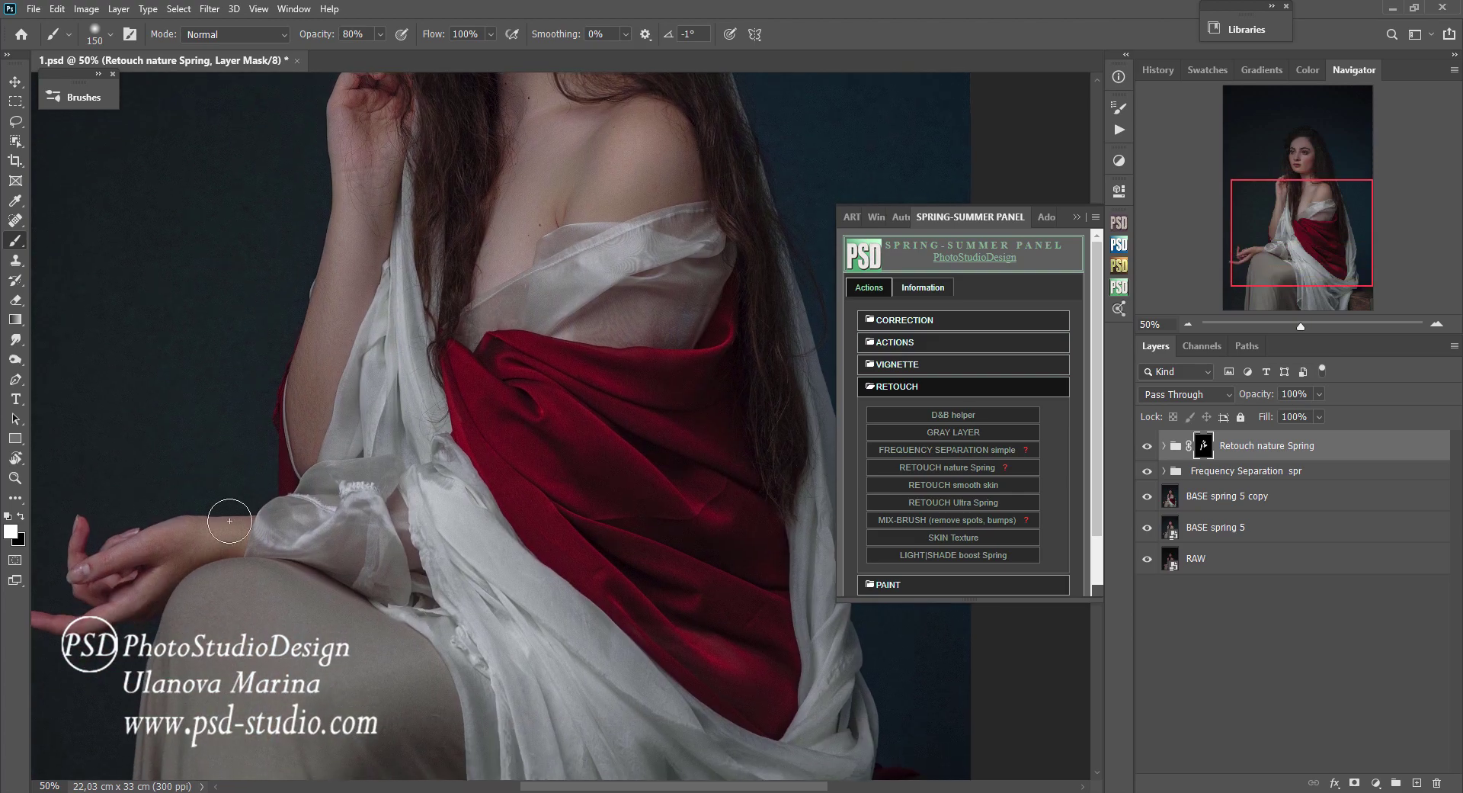
pyautogui.hscroll(-3, 99, 617)
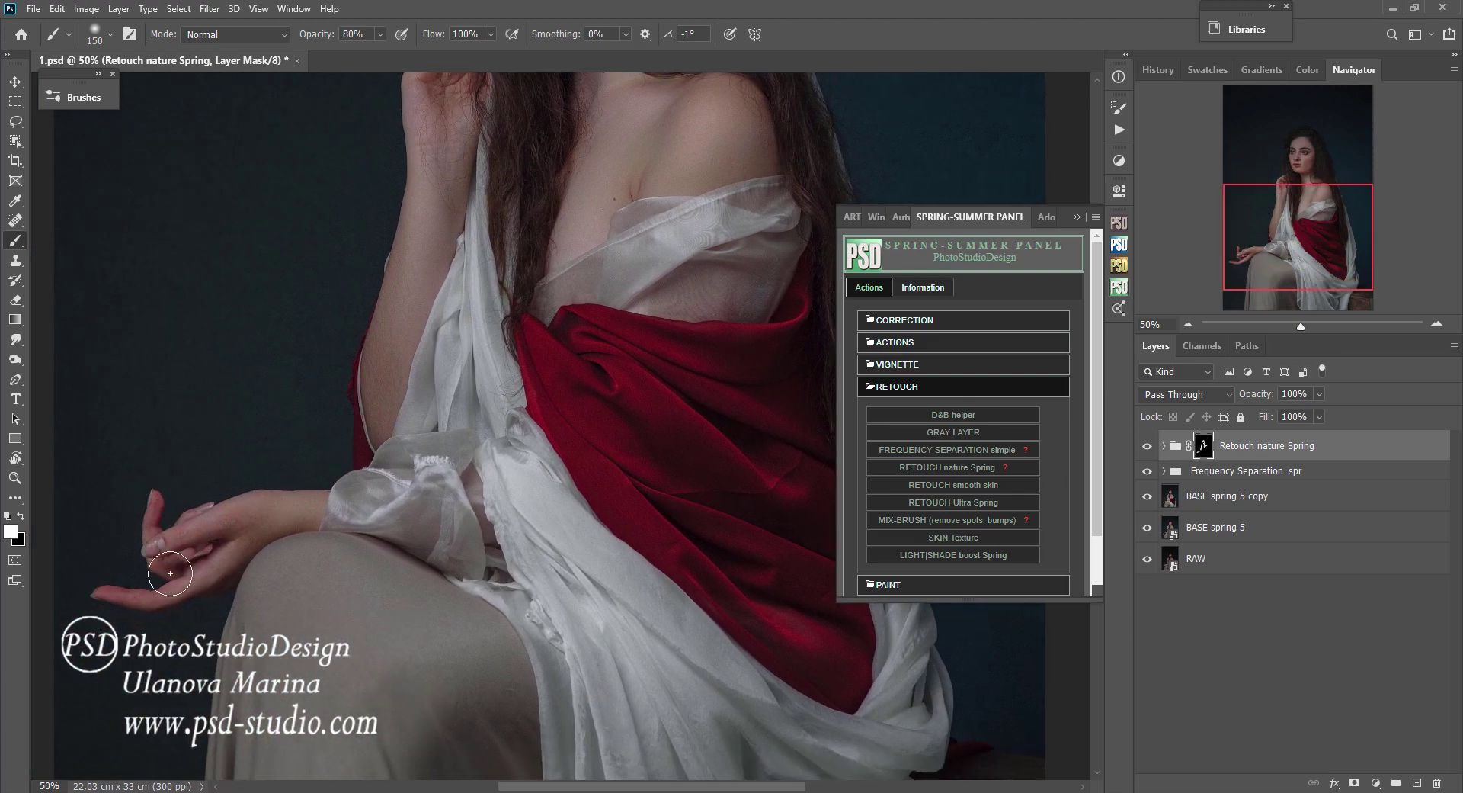
pyautogui.scroll(5, 581, 574)
pyautogui.scroll(2, 555, 425)
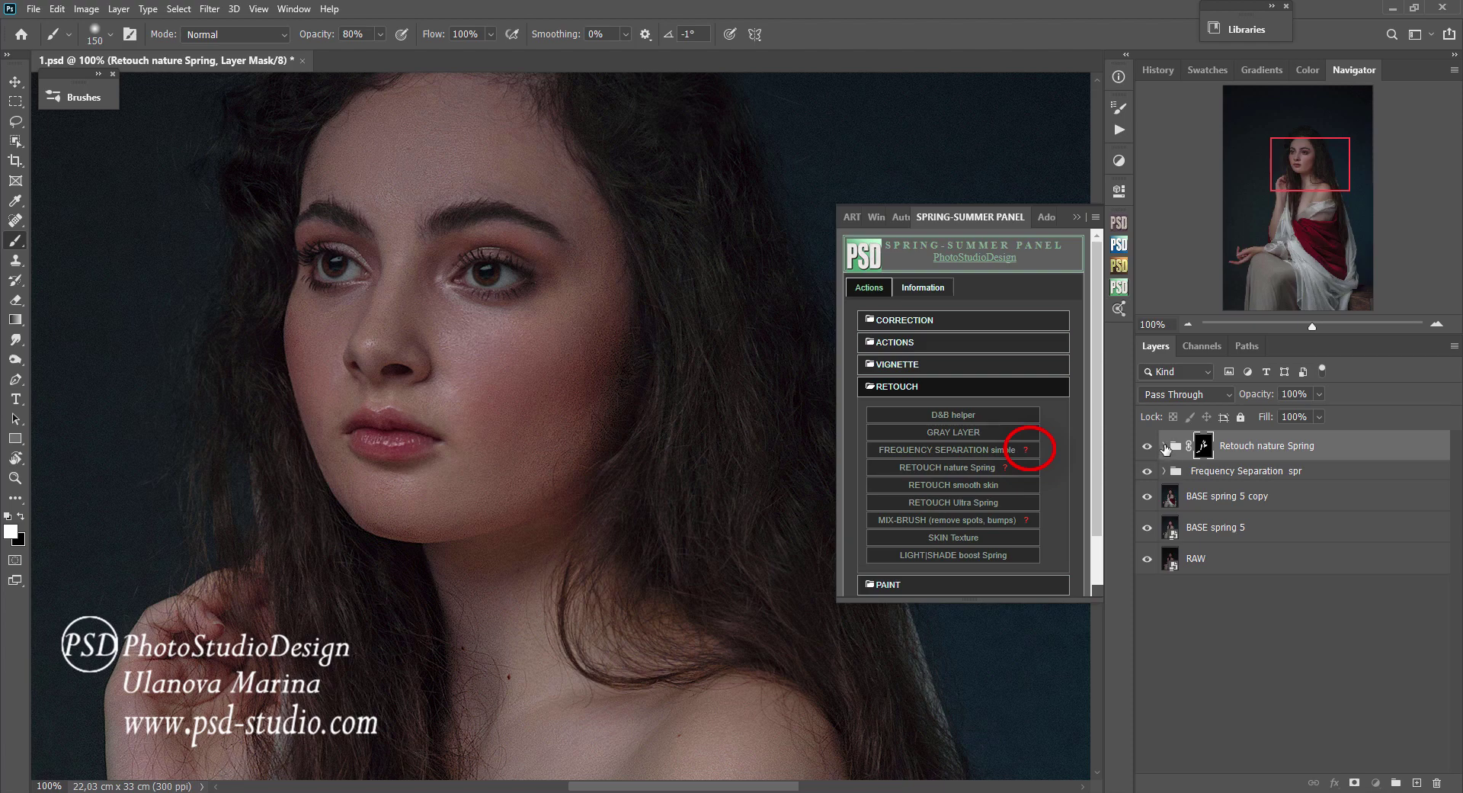
# Lower the Details 1px layer to about 46% opacity, toggling it to compare.
pyautogui.click(1165, 446)
pyautogui.click(1254, 477)
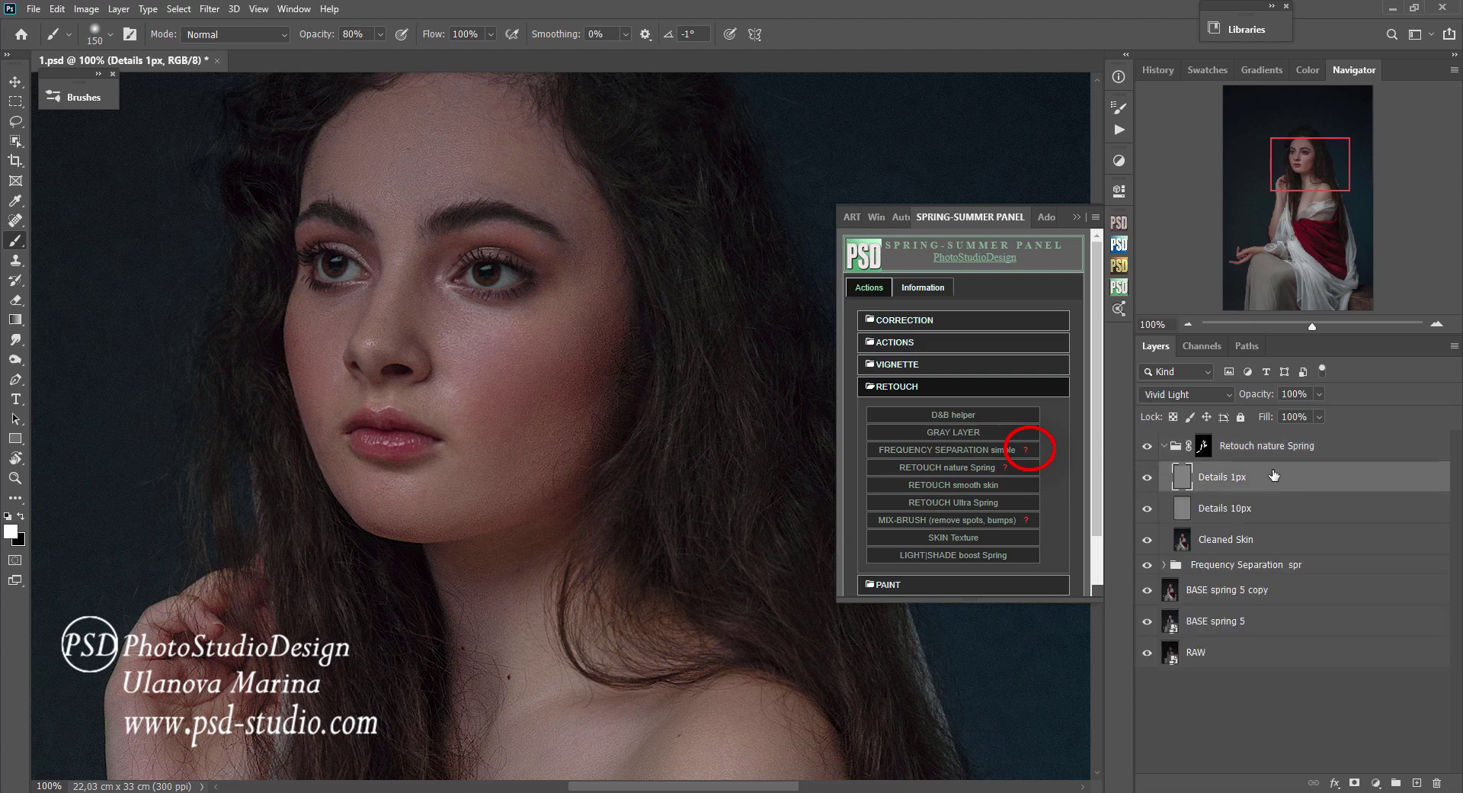
pyautogui.click(1319, 394)
pyautogui.moveTo(1323, 412); pyautogui.dragTo(1208, 425)
pyautogui.click(1151, 480)
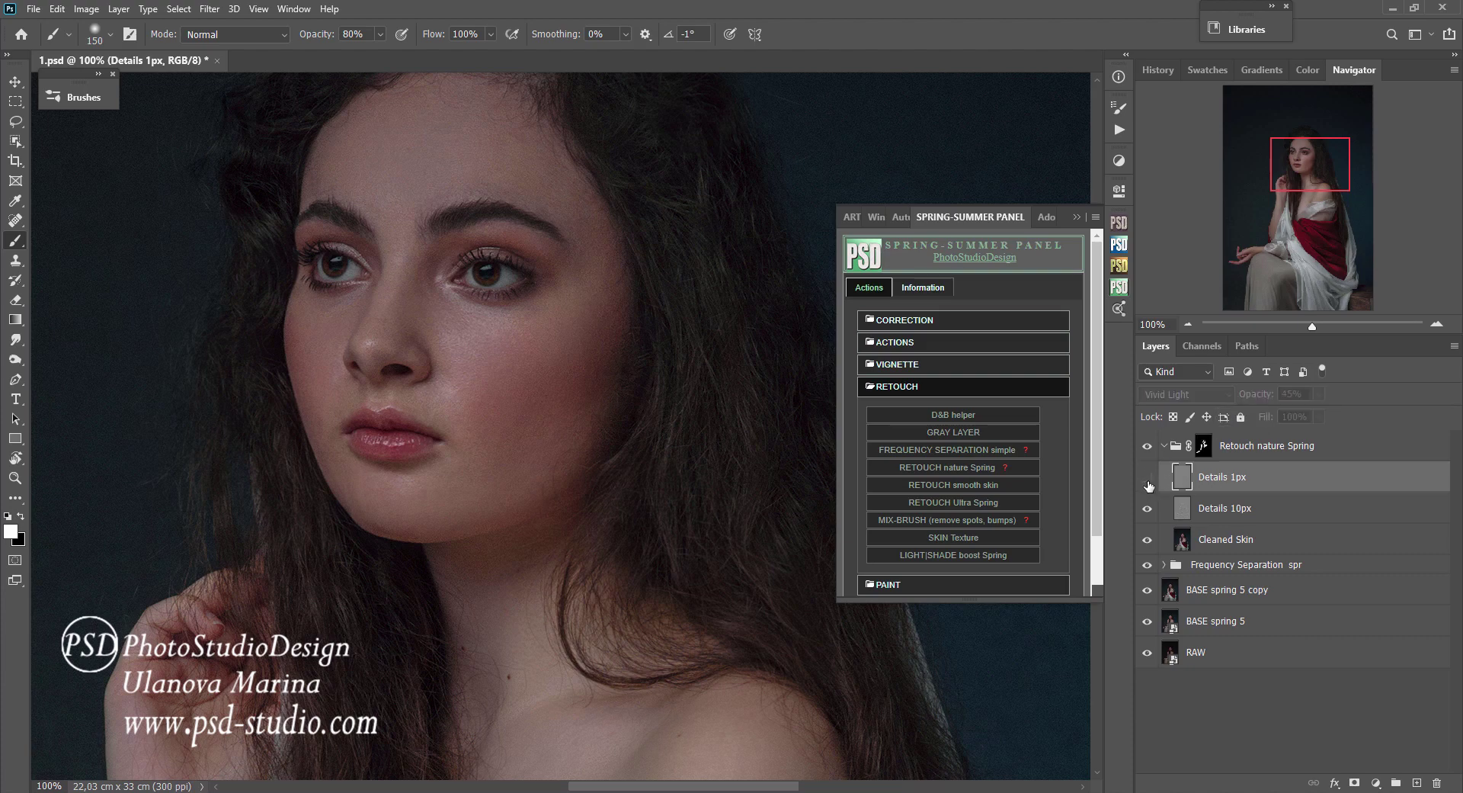
pyautogui.click(1147, 480)
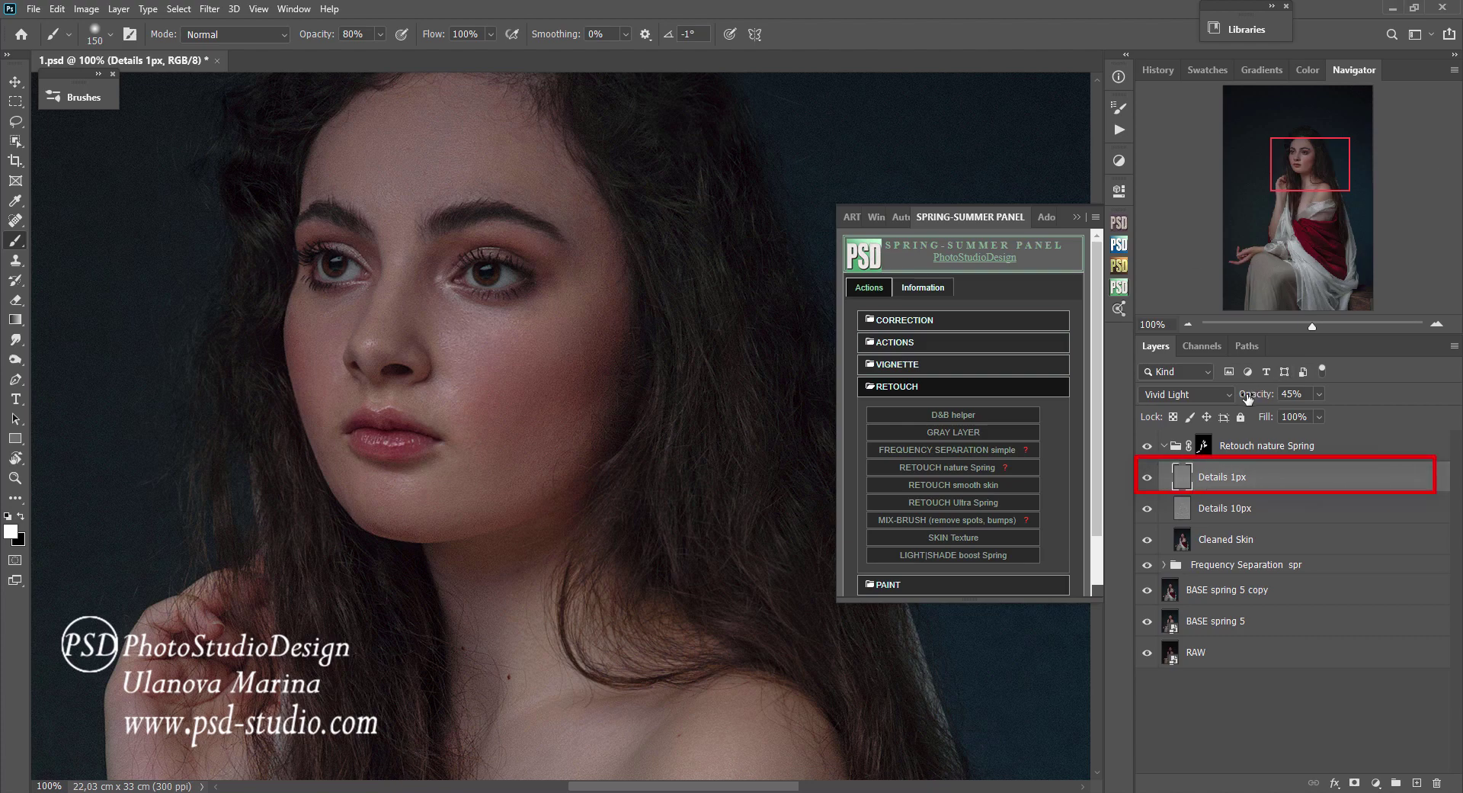
pyautogui.moveTo(1247, 397); pyautogui.dragTo(1379, 404)
# Collapse the Retouch nature Spring group and toggle it for a before/after comparison.
pyautogui.press('v')
pyautogui.click(1318, 416)
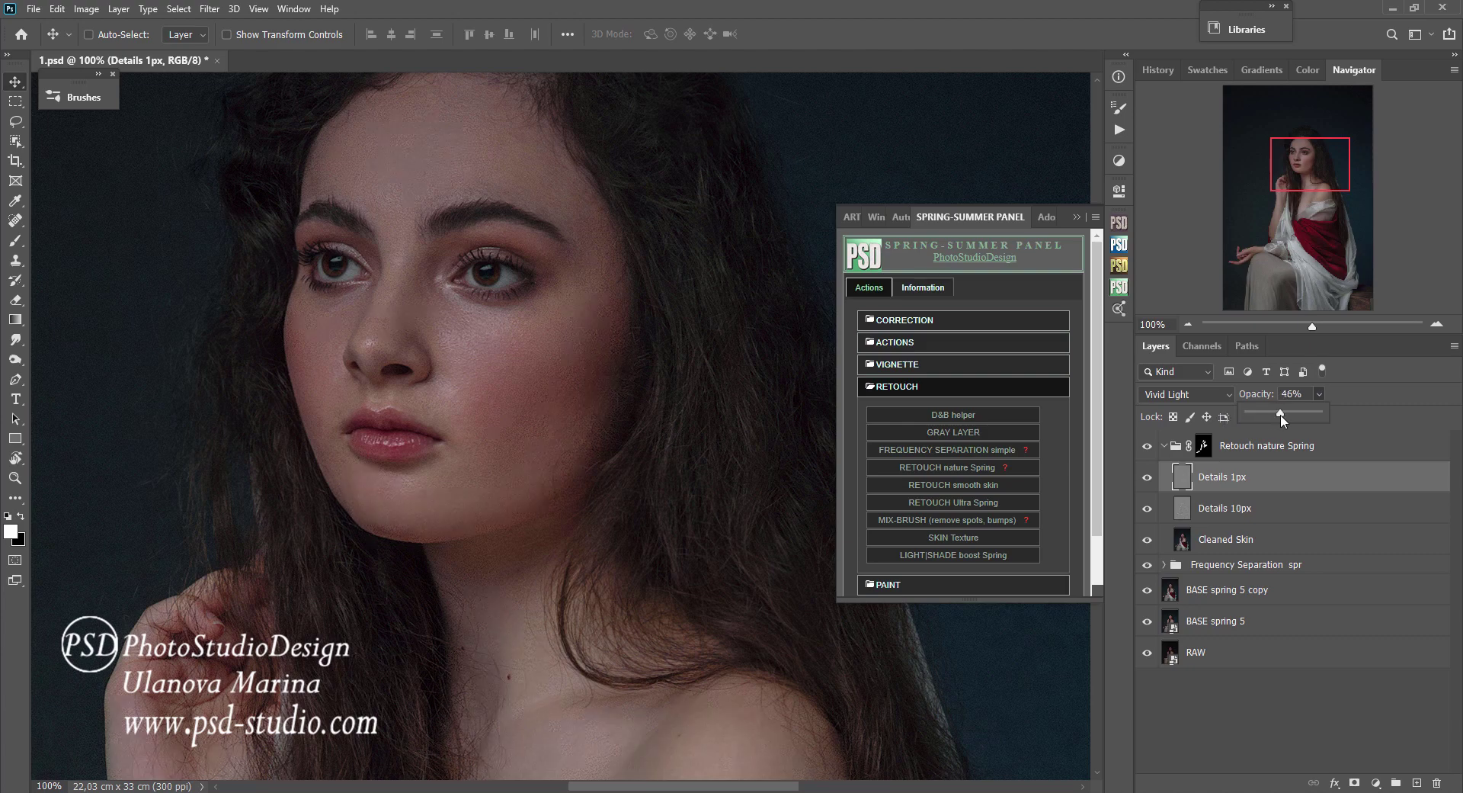
pyautogui.click(1164, 446)
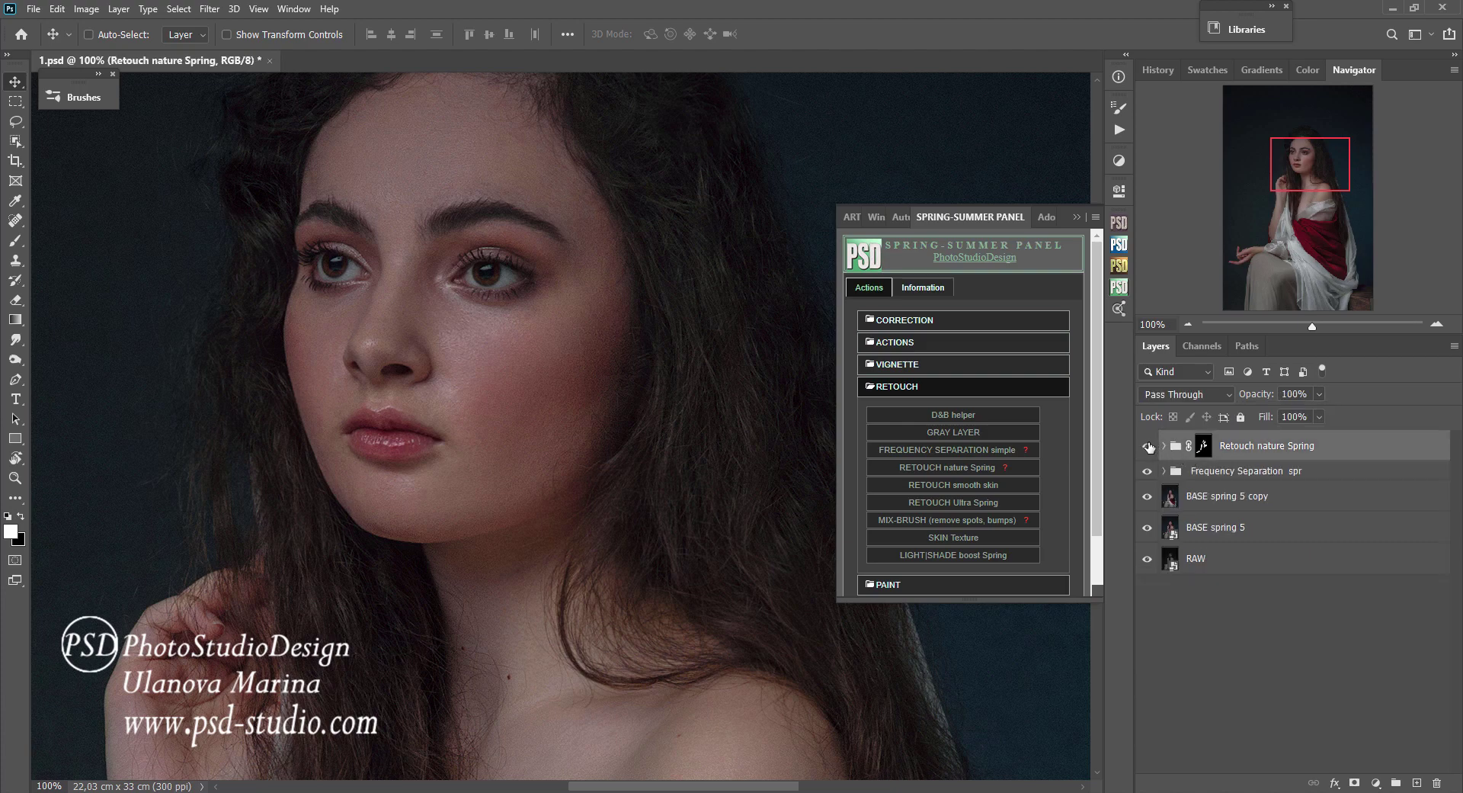
pyautogui.click(1148, 445)
# Run the LIGHT|SHADE boost Spring action with the view centred on the face.
pyautogui.scroll(1, 629, 487)
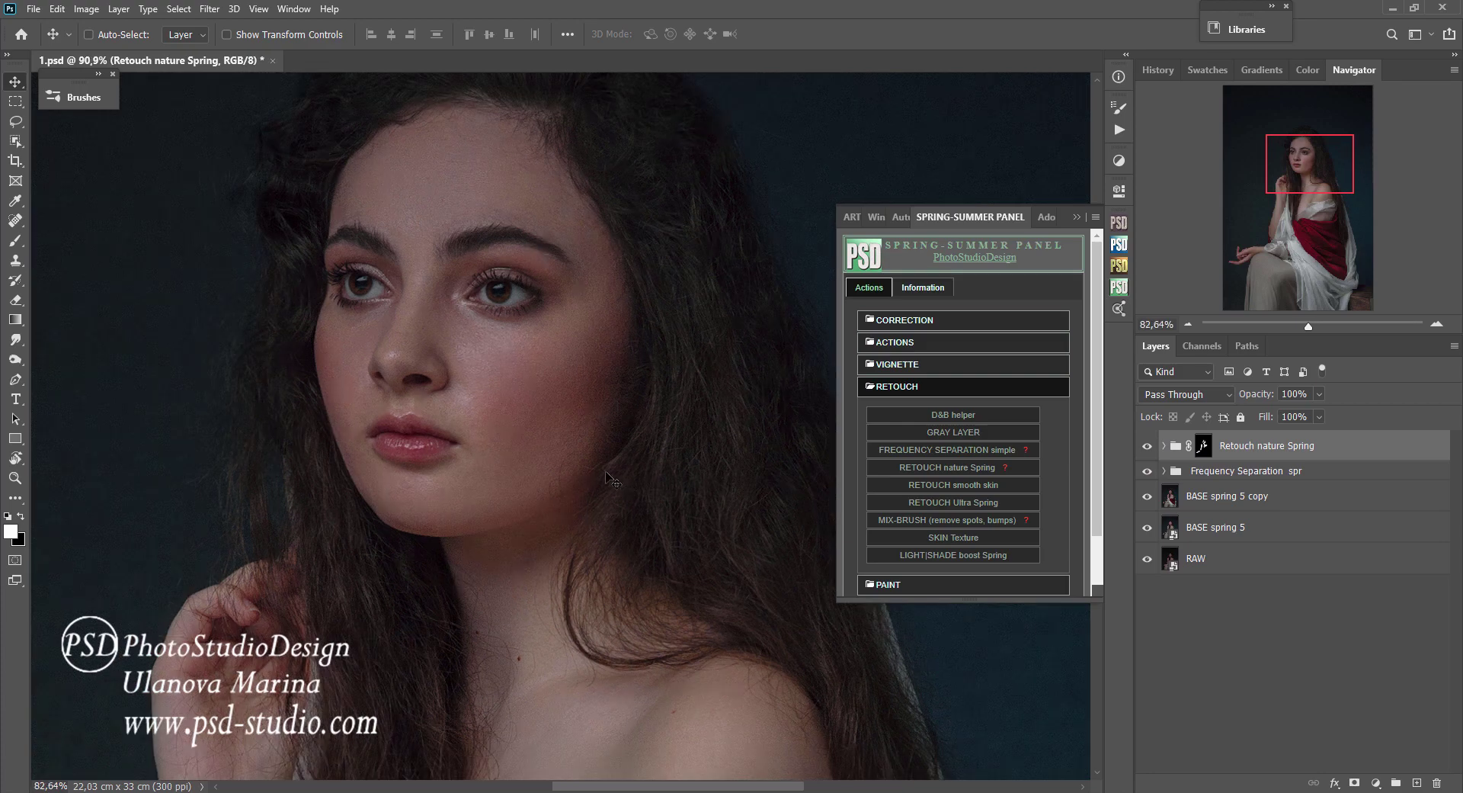
pyautogui.scroll(1, 610, 477)
pyautogui.moveTo(581, 516); pyautogui.dragTo(584, 500)
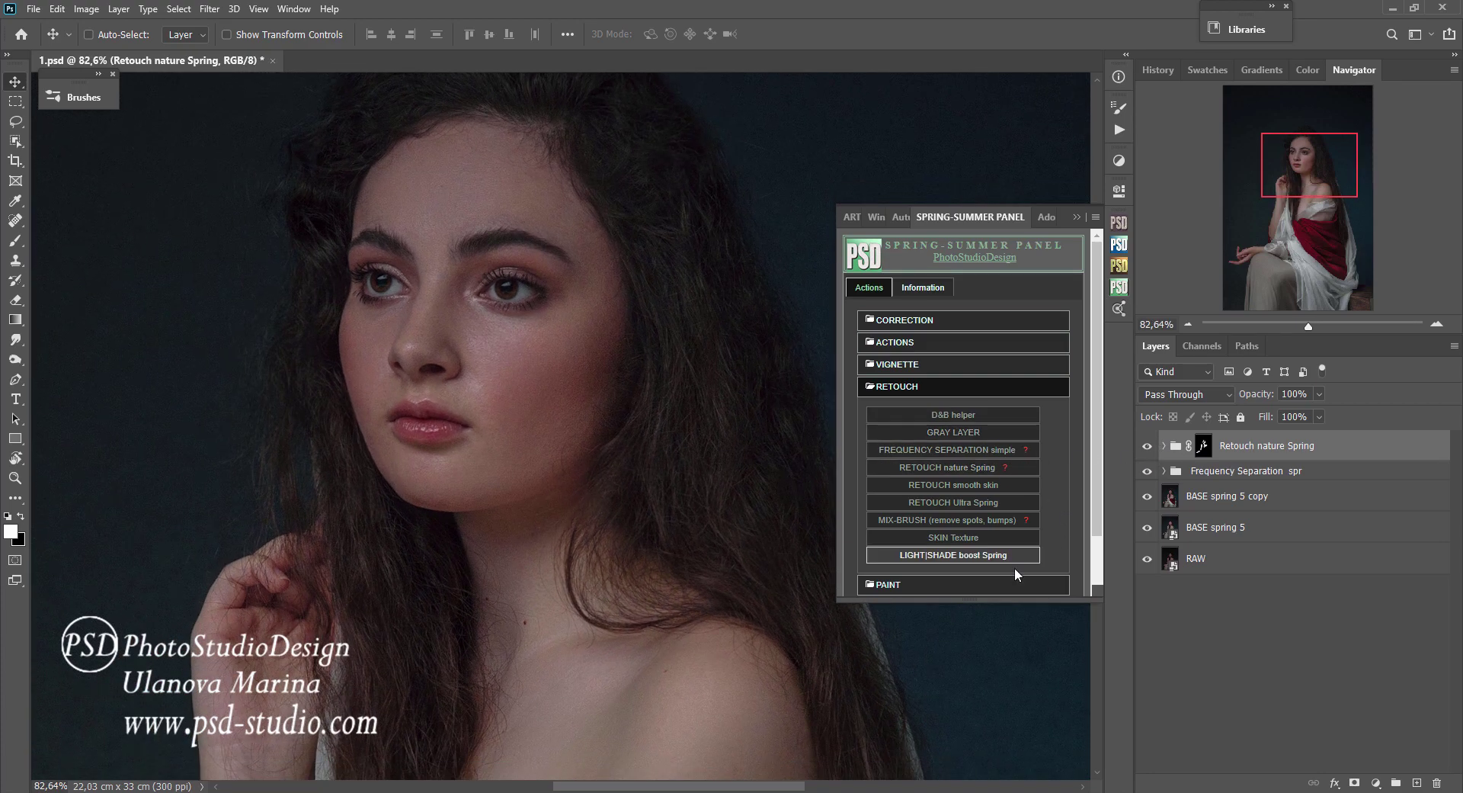
pyautogui.click(962, 556)
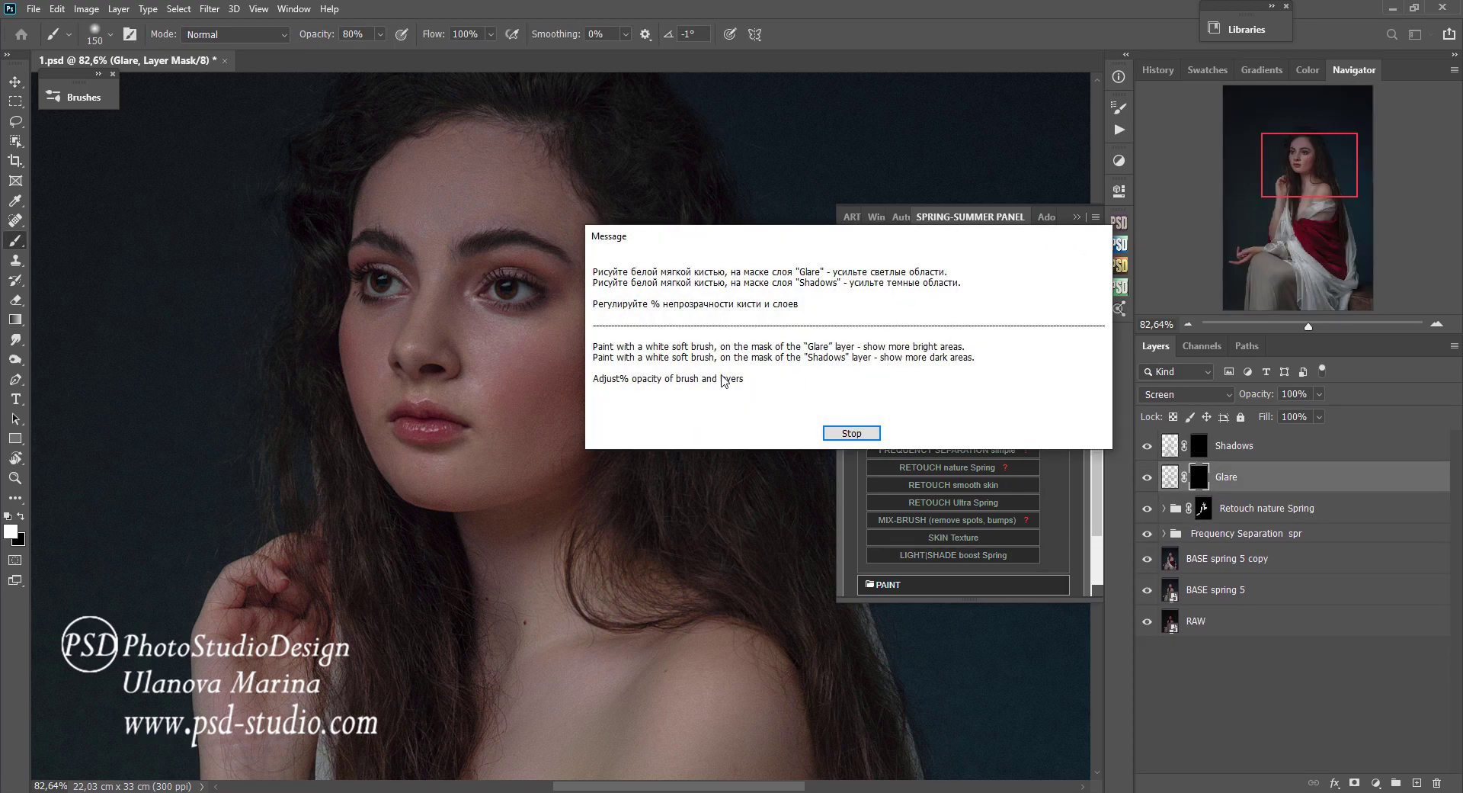
pyautogui.click(839, 435)
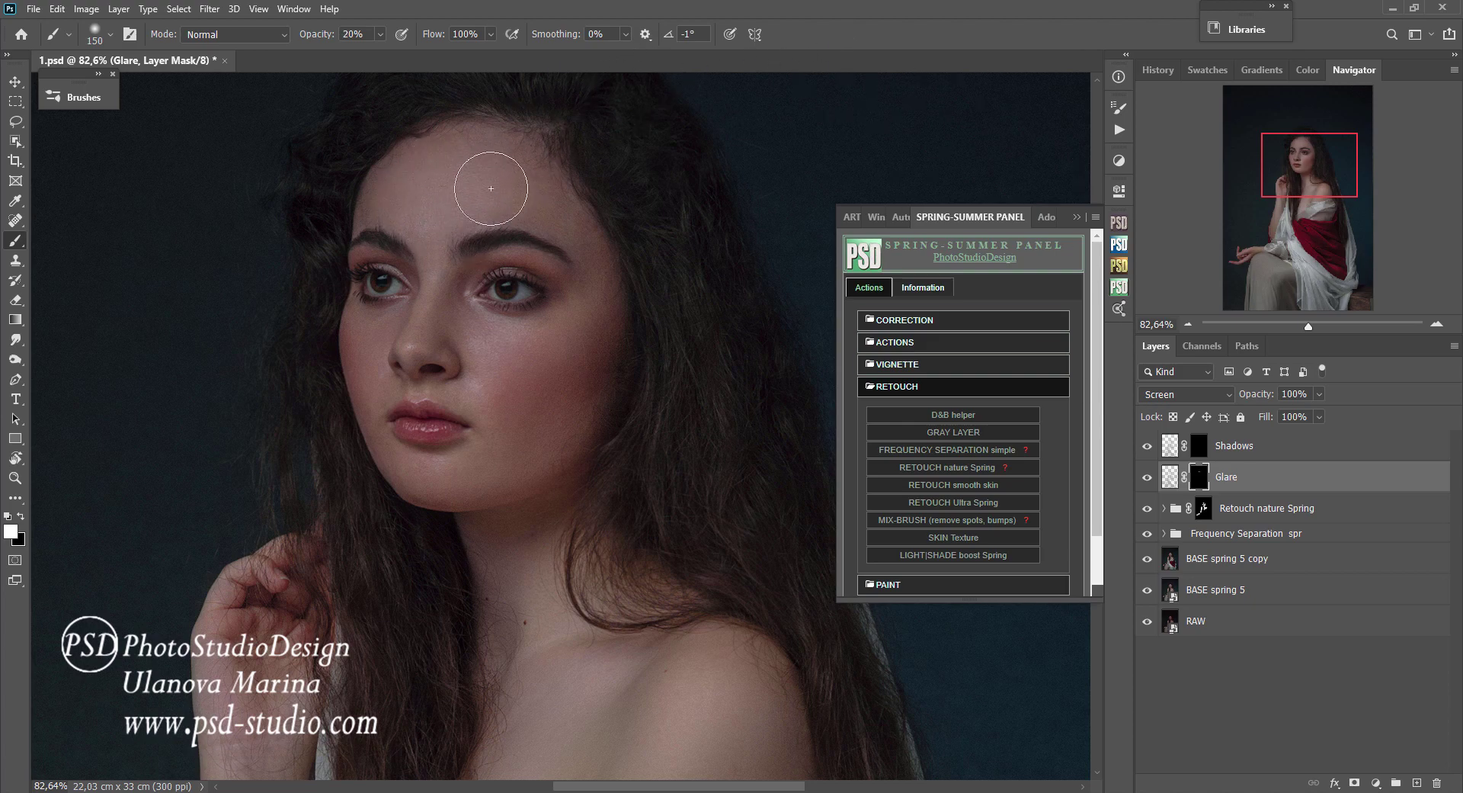
# Paint the Glare mask to brighten under the eye, forehead, eye and cheek.
pyautogui.press('[')
pyautogui.press('[')
pyautogui.press('[')
pyautogui.press('[')
pyautogui.press('[')
pyautogui.press('[')
pyautogui.press(']')
pyautogui.press(']')
pyautogui.press(']')
pyautogui.moveTo(540, 361); pyautogui.dragTo(547, 327)
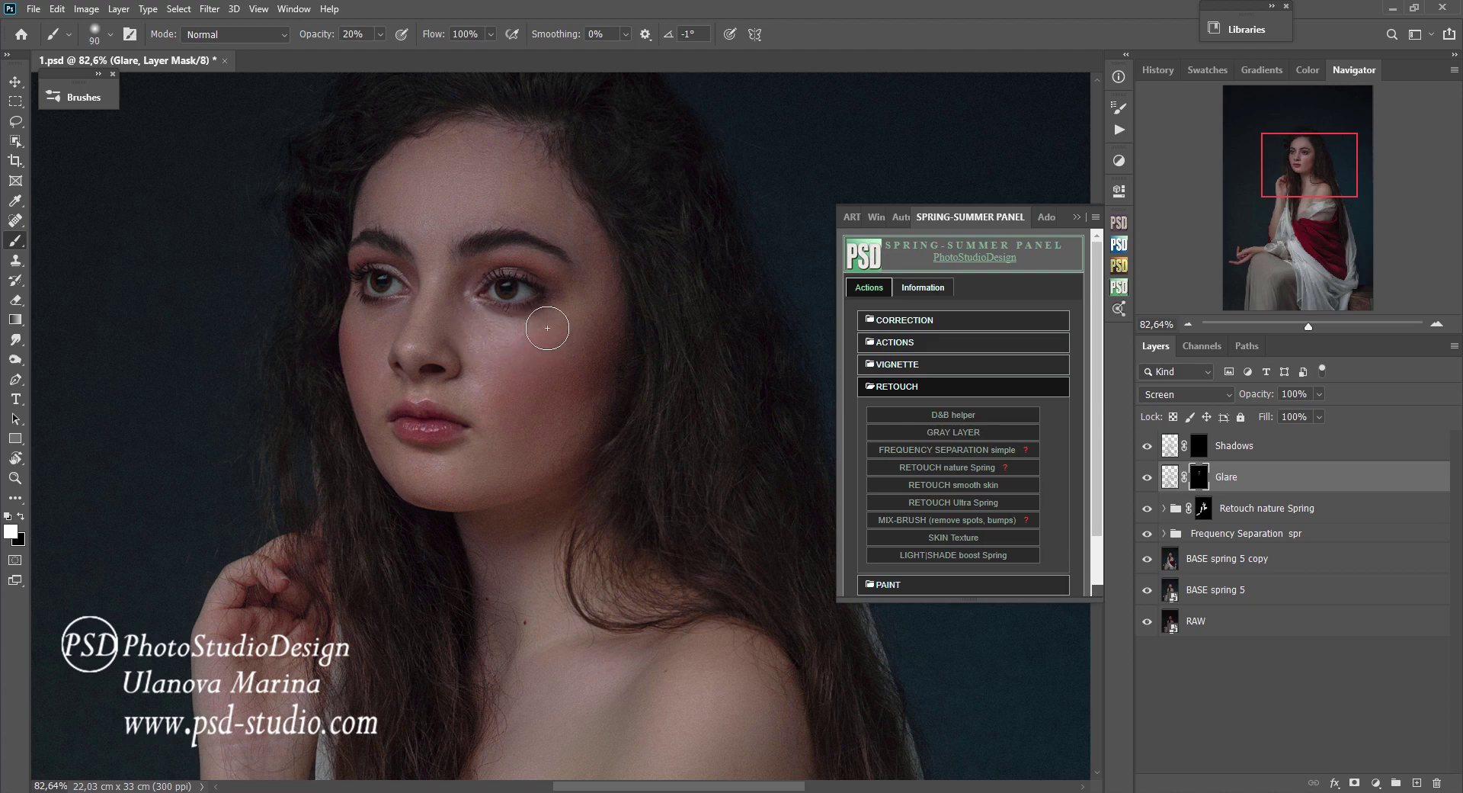
pyautogui.press('[')
pyautogui.press('[')
pyautogui.press('[')
pyautogui.press(']')
pyautogui.press(']')
pyautogui.press(']')
pyautogui.press(']')
pyautogui.press(']')
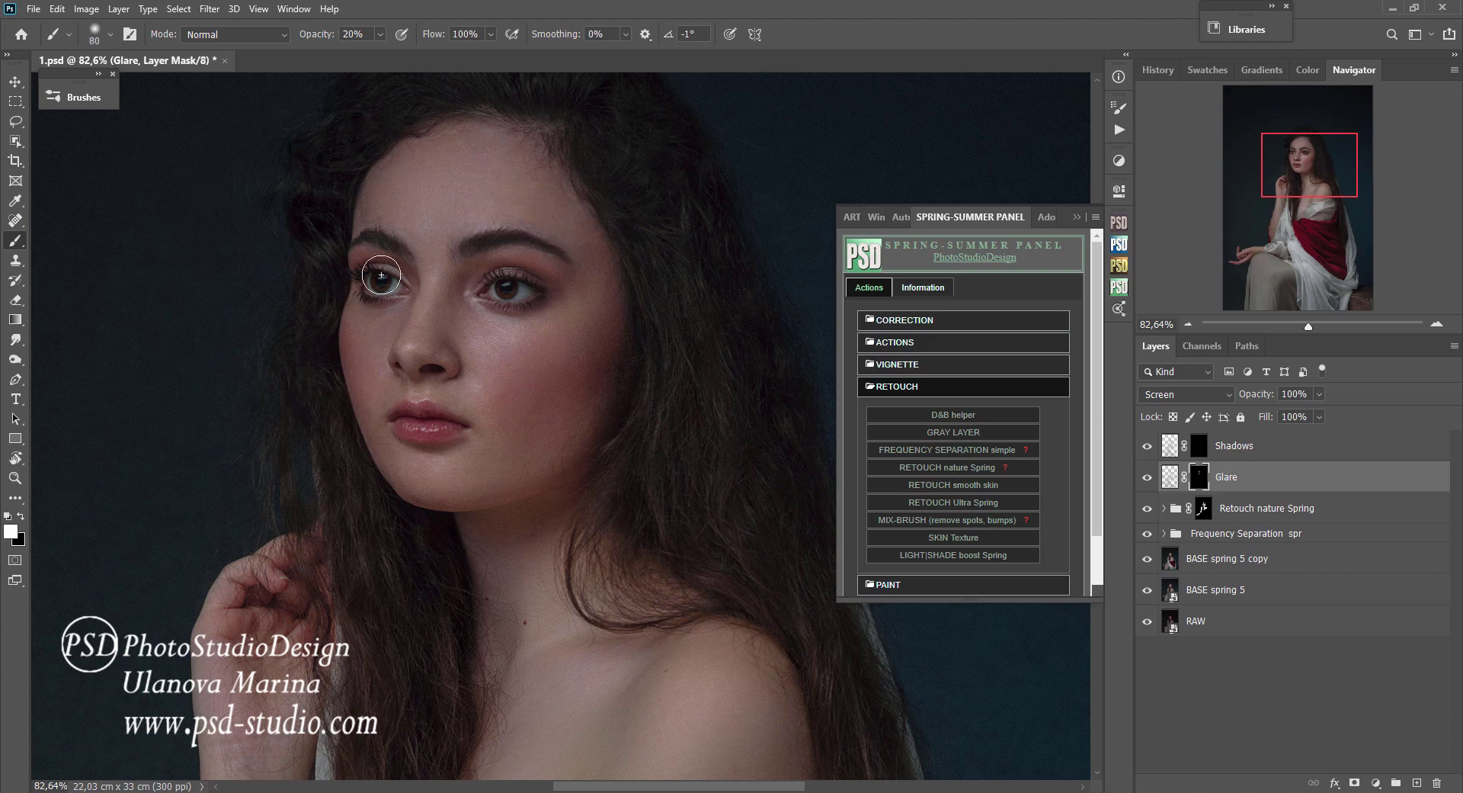
pyautogui.press('[')
pyautogui.press('[')
pyautogui.press('[')
pyautogui.press(']')
pyautogui.press(']')
pyautogui.press(']')
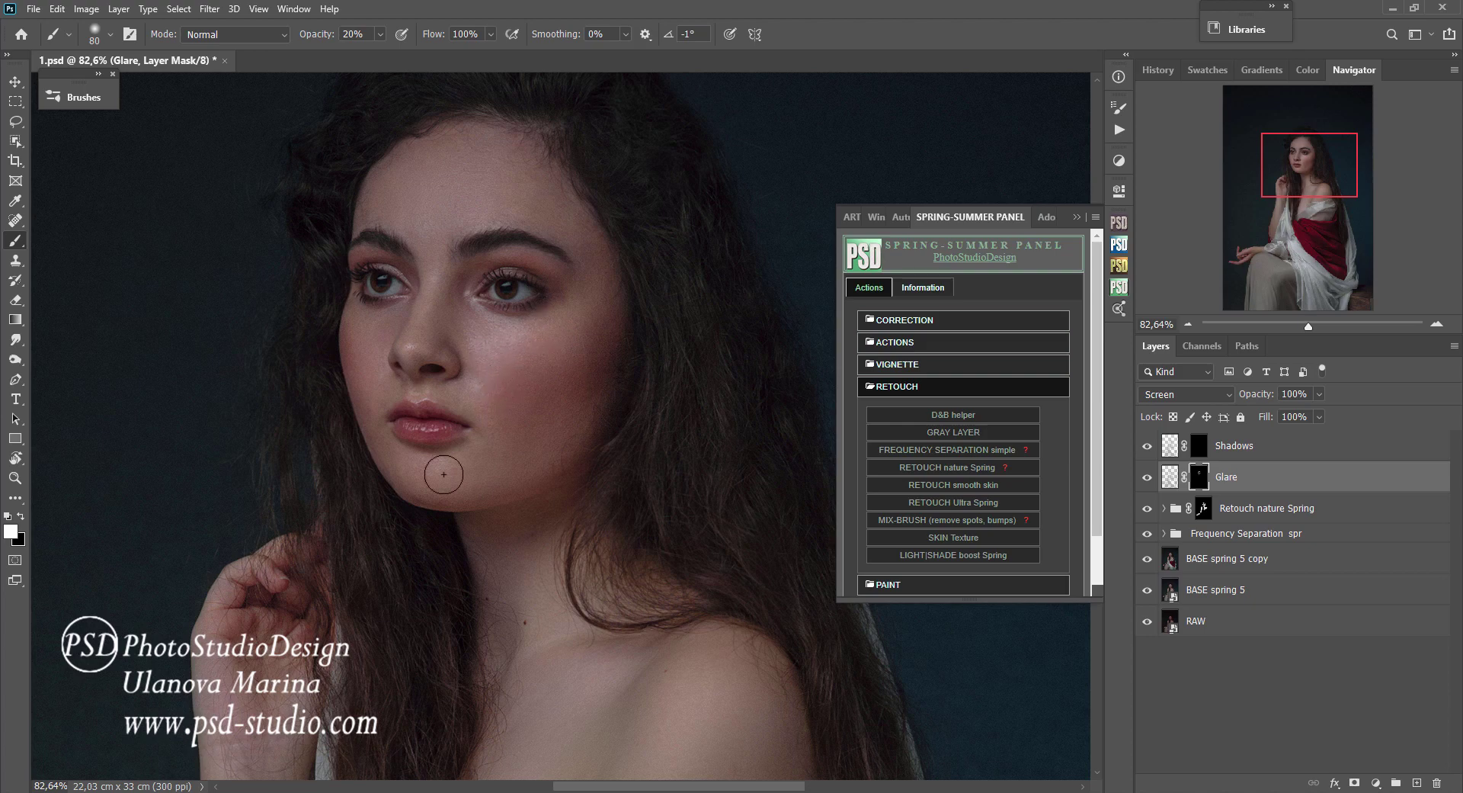
pyautogui.press('[')
pyautogui.press('[')
pyautogui.press('[')
pyautogui.press('[')
pyautogui.press(']')
pyautogui.press(']')
pyautogui.press(']')
# Paint the Glare mask over the shoulder and arm at a lower zoom.
pyautogui.moveTo(446, 514); pyautogui.dragTo(430, 316)
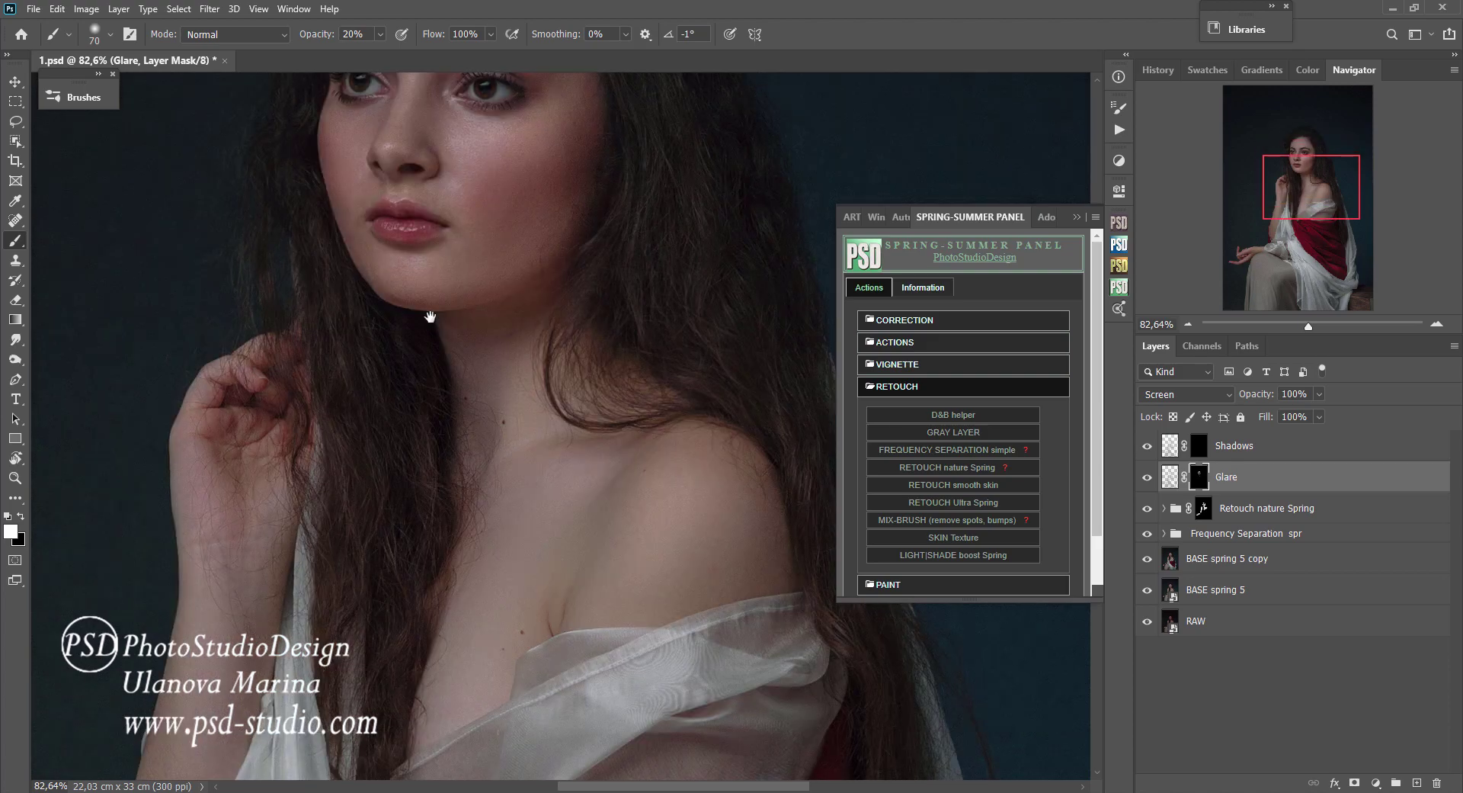
pyautogui.hotkey('ctrl', '-')
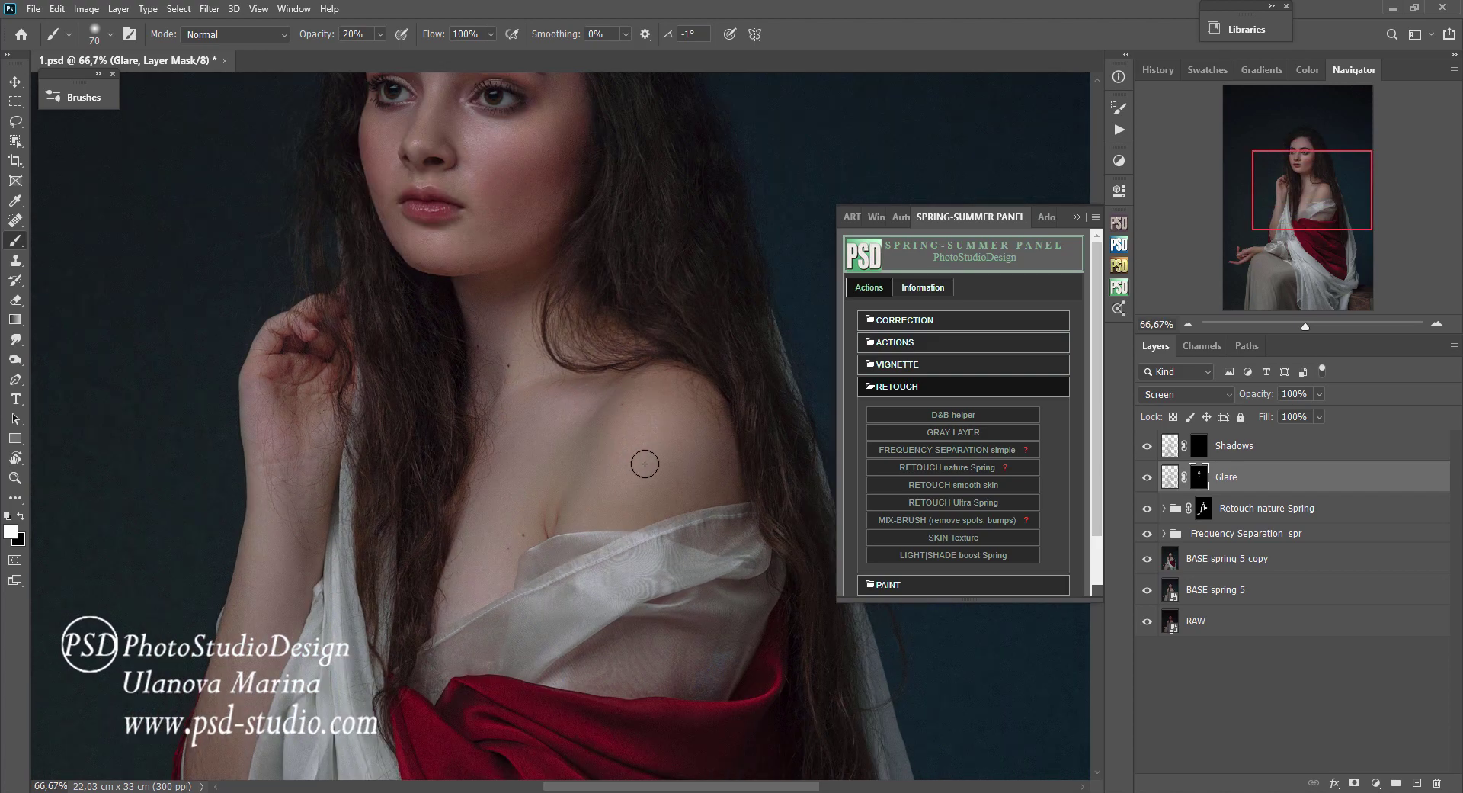
pyautogui.press(']')
pyautogui.press(']')
pyautogui.press(']')
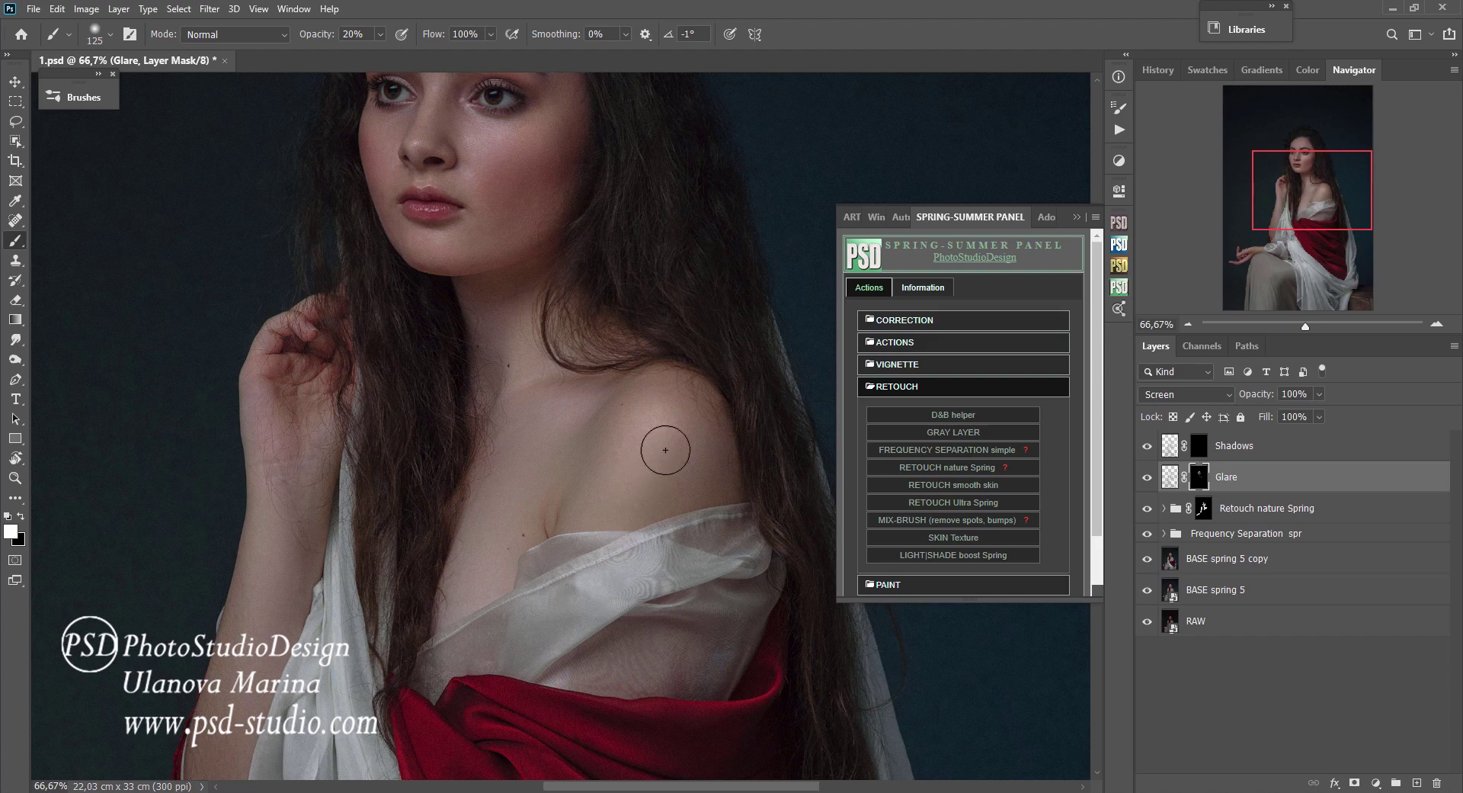
pyautogui.press('[')
pyautogui.press('[')
pyautogui.press('[')
pyautogui.press(']')
pyautogui.scroll(3, 564, 350)
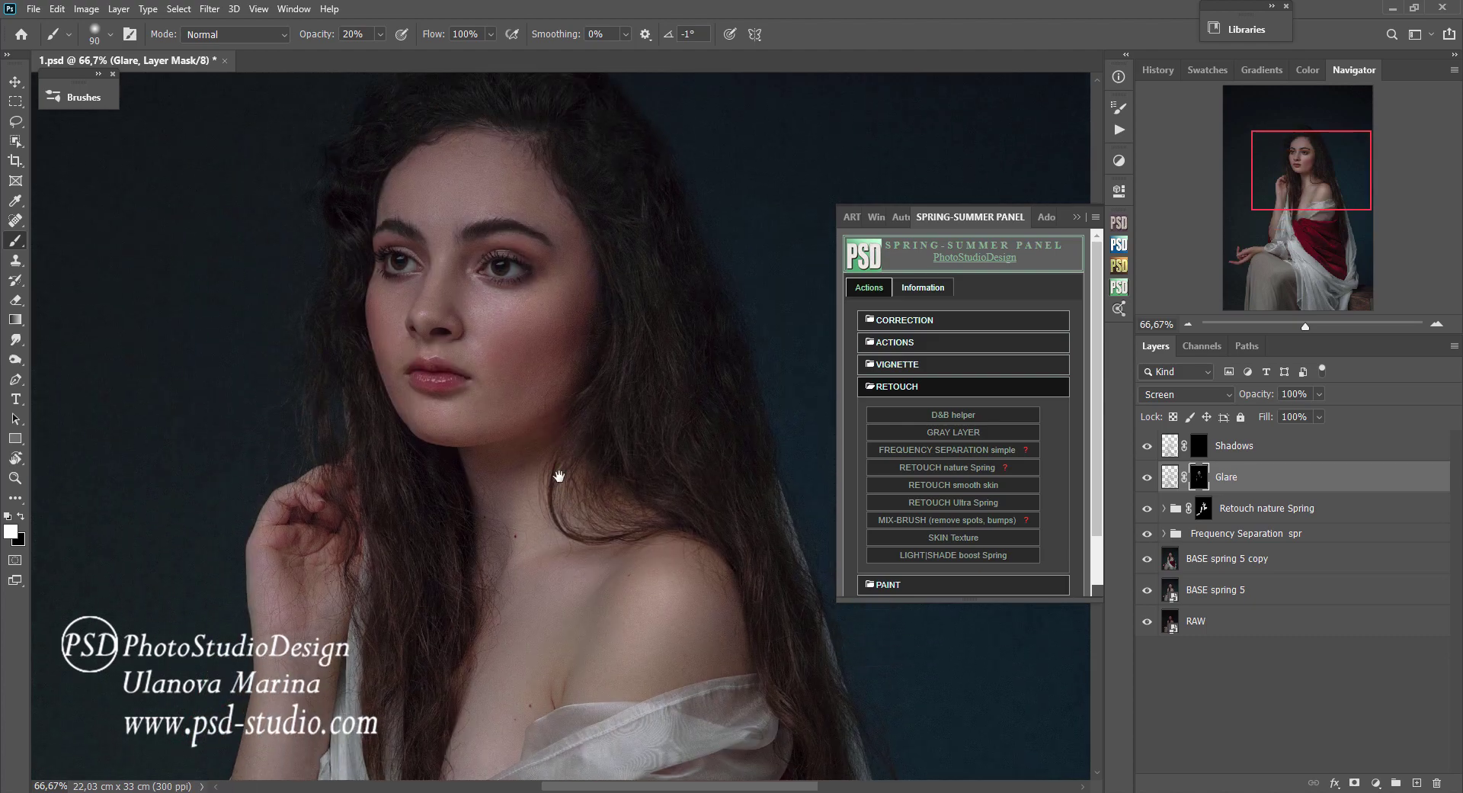
# Paint the Shadows mask to deepen shadows on the cheek and under the eye.
pyautogui.click(1199, 448)
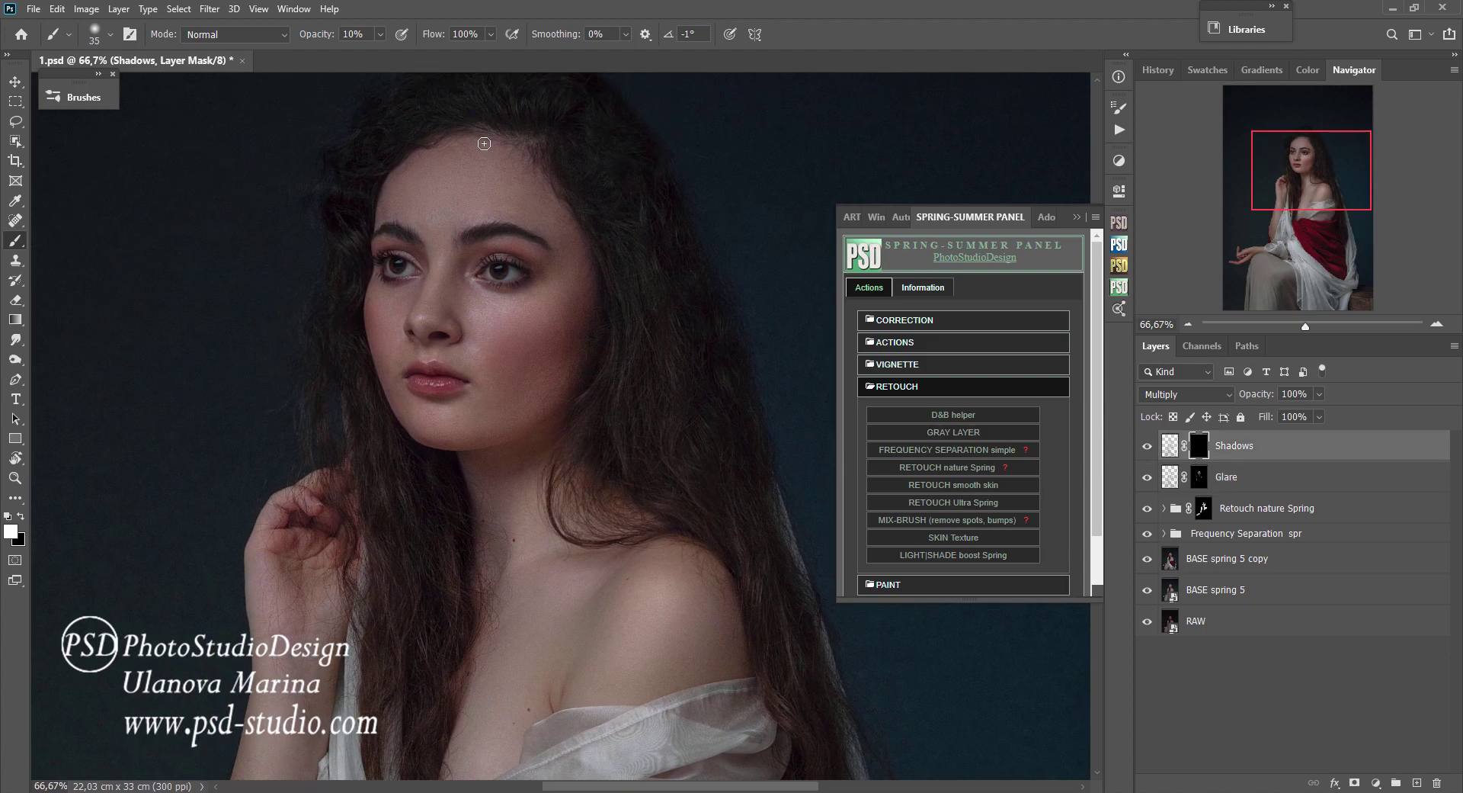
pyautogui.press('[')
pyautogui.press('[')
pyautogui.moveTo(551, 341)
pyautogui.mouseDown()
pyautogui.moveTo(562, 309)
pyautogui.moveTo(517, 351)
pyautogui.moveTo(584, 337)
pyautogui.moveTo(525, 343)
pyautogui.mouseUp()
pyautogui.press('[')
pyautogui.press('[')
pyautogui.press('[')
pyautogui.press('[')
pyautogui.moveTo(1098, 409); pyautogui.dragTo(1097, 457)
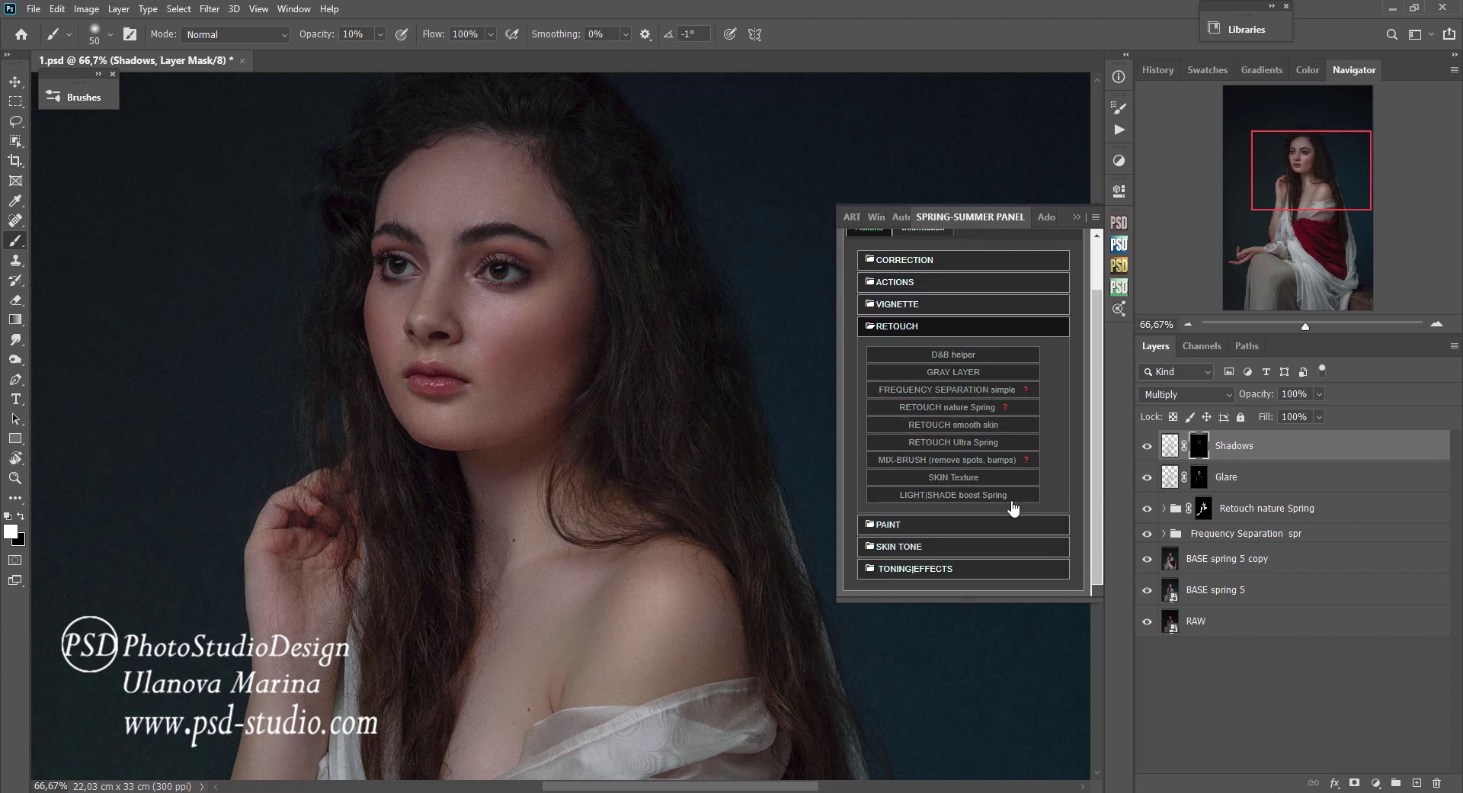
# Run the SKIN TONE 3 spring action and zoom out on the portrait.
pyautogui.click(990, 541)
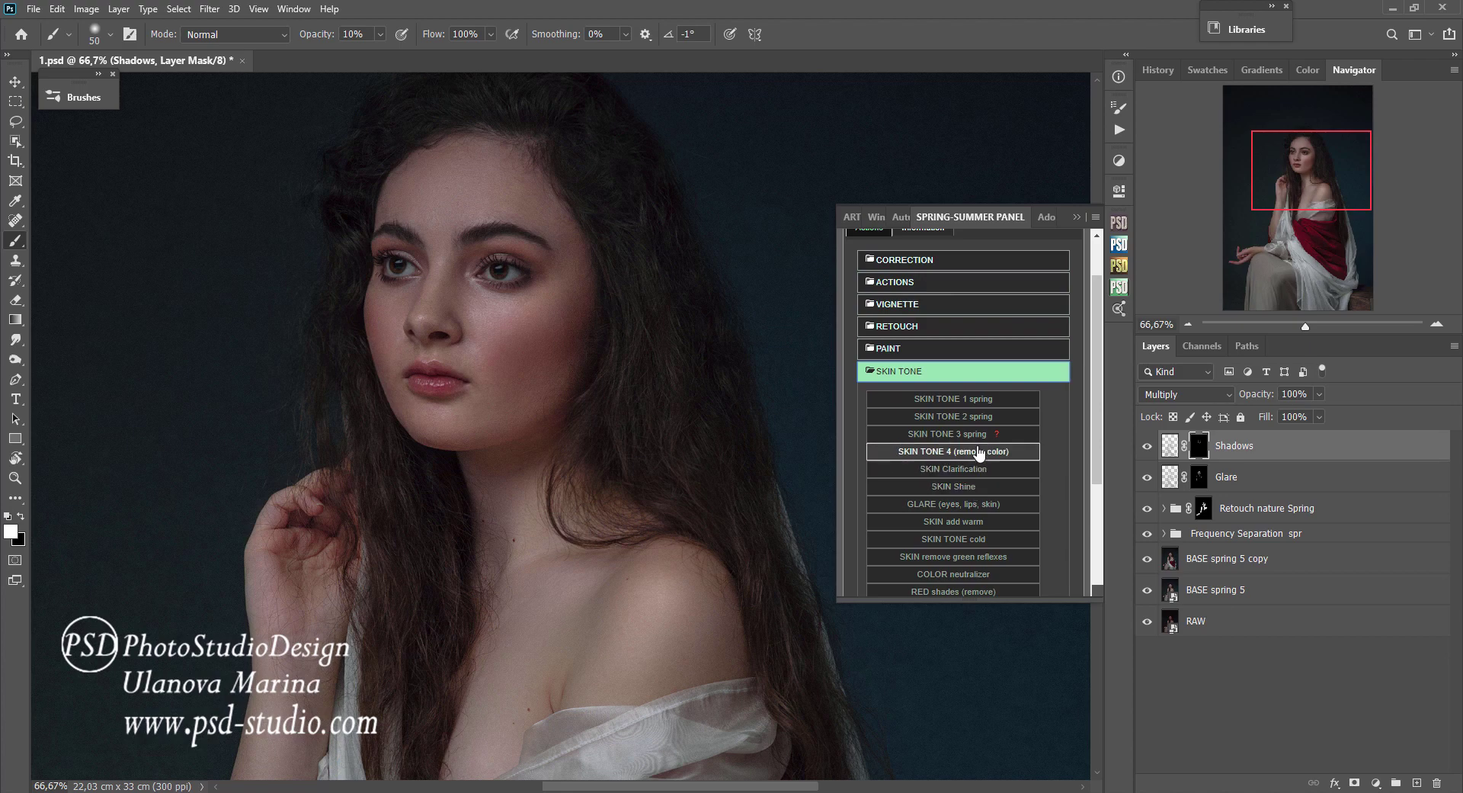
pyautogui.click(979, 440)
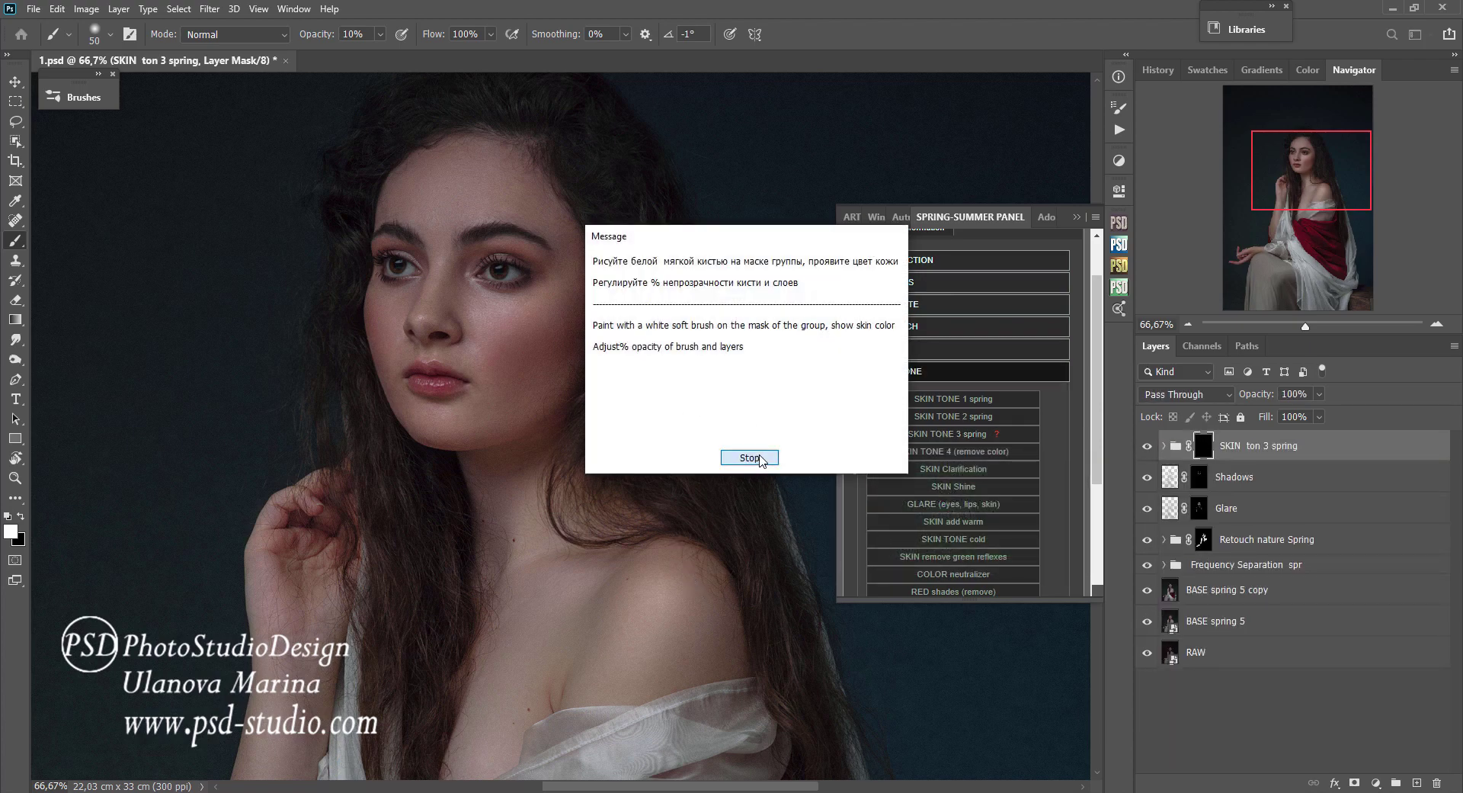
pyautogui.click(761, 458)
pyautogui.click(1077, 217)
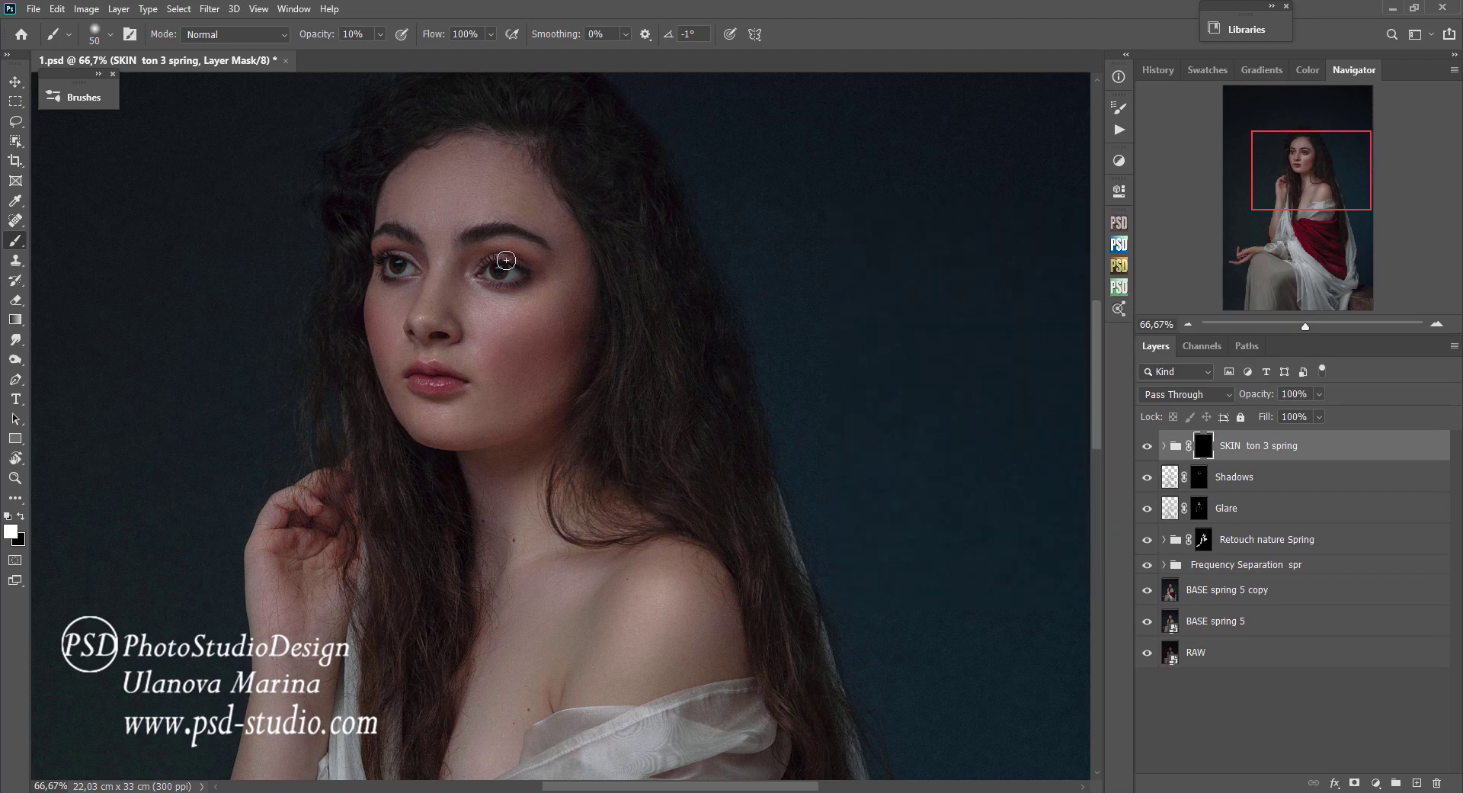
pyautogui.keyDown('ctrl'); pyautogui.keyDown('alt'); pyautogui.click(617, 376); pyautogui.keyUp('alt'); pyautogui.keyUp('ctrl')
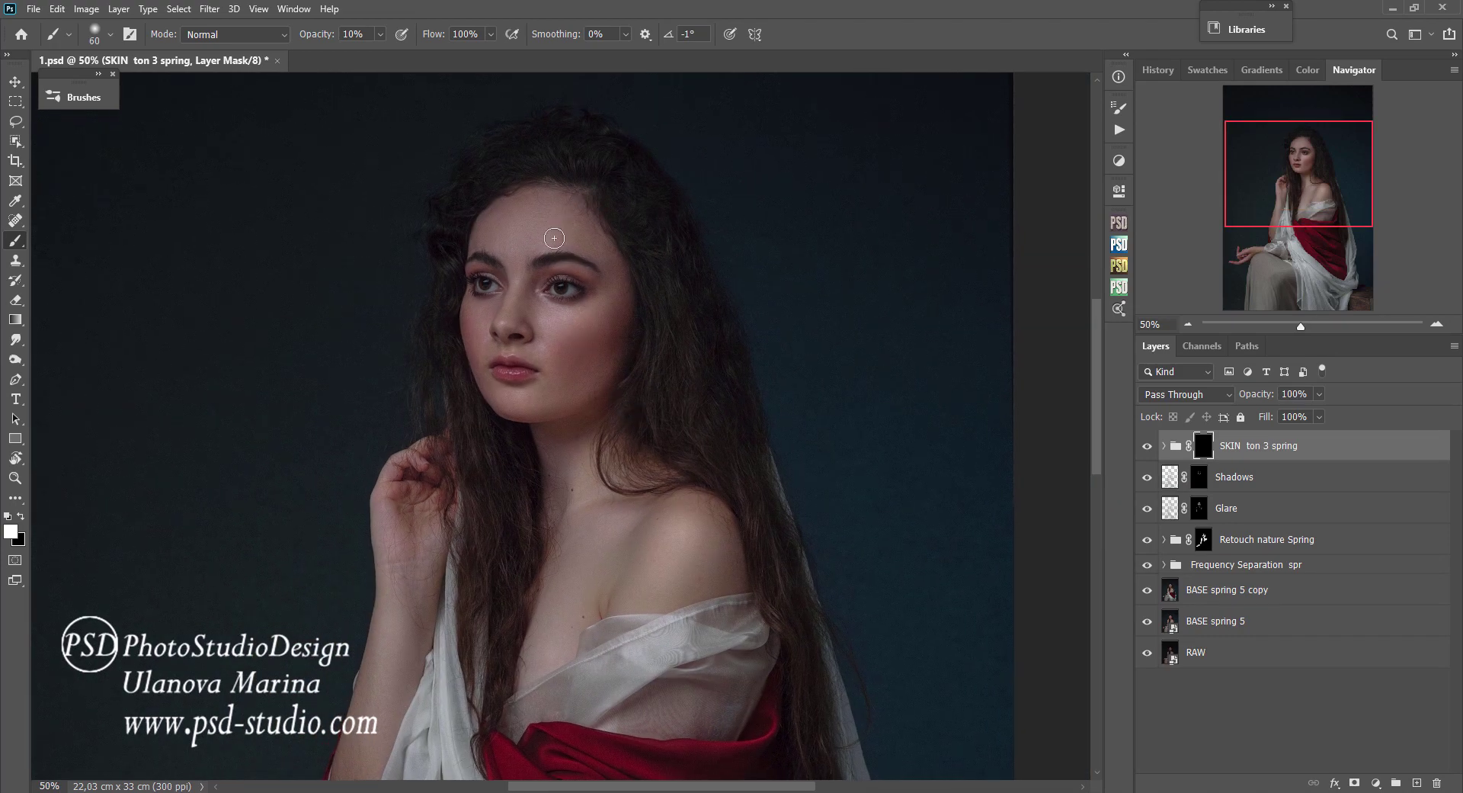
# Paint the warmer skin tone over face and shoulders with a 100–150 brush at 30–50%.
pyautogui.press(']')
pyautogui.press(']')
pyautogui.press(']')
pyautogui.moveTo(574, 239); pyautogui.dragTo(498, 338)
pyautogui.press('[')
pyautogui.press('[')
pyautogui.press('3')
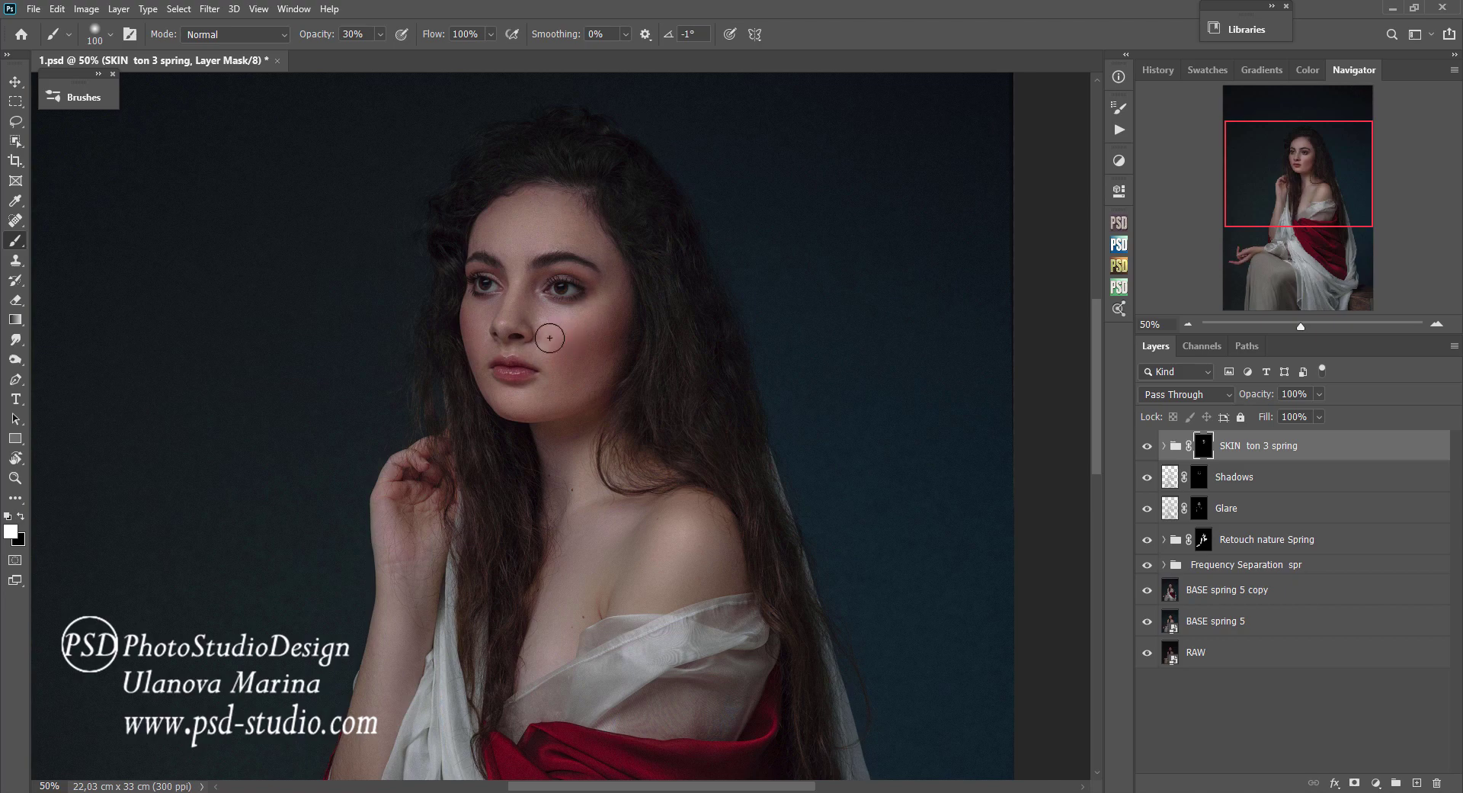
pyautogui.press(']')
pyautogui.press(']')
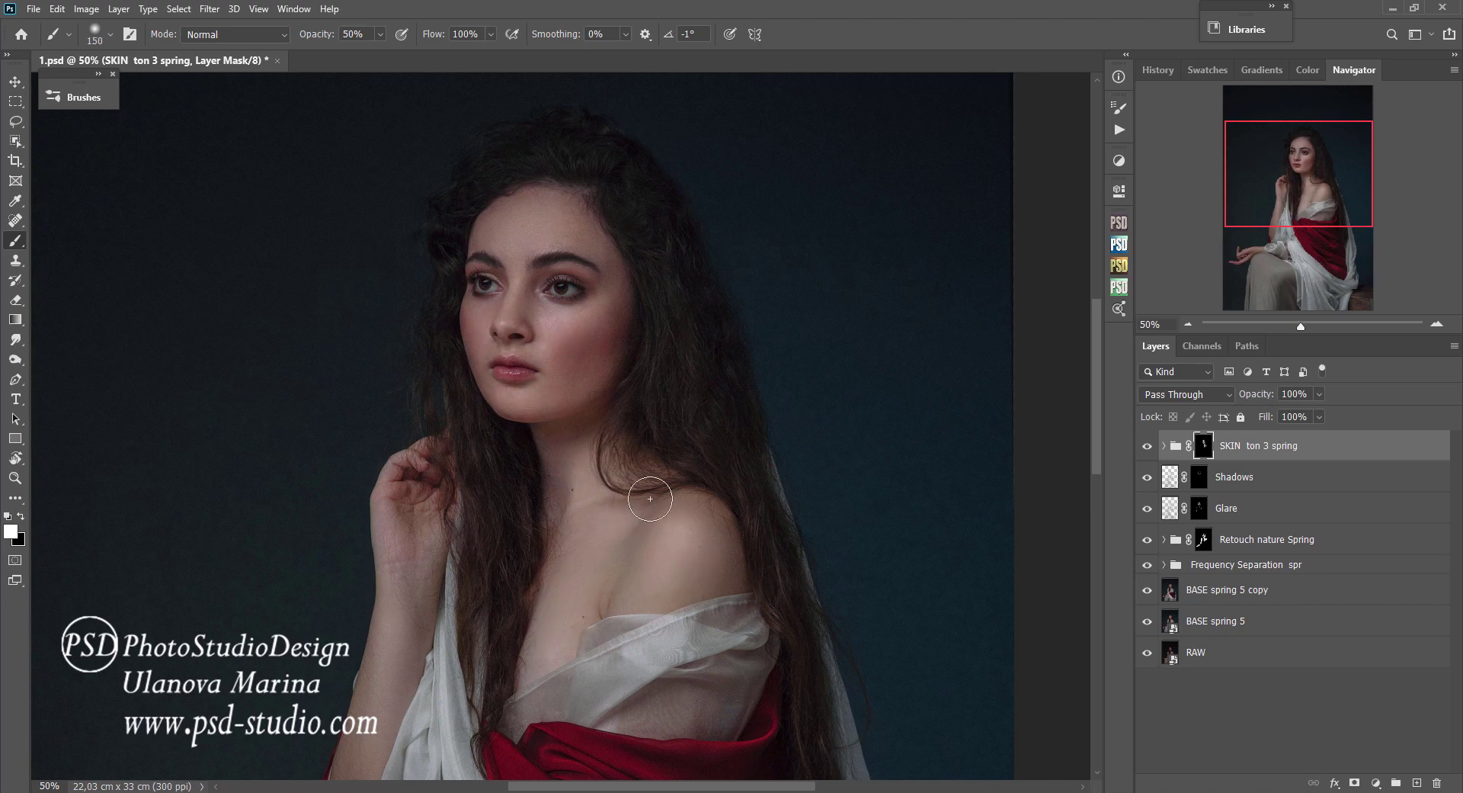
pyautogui.press('5')
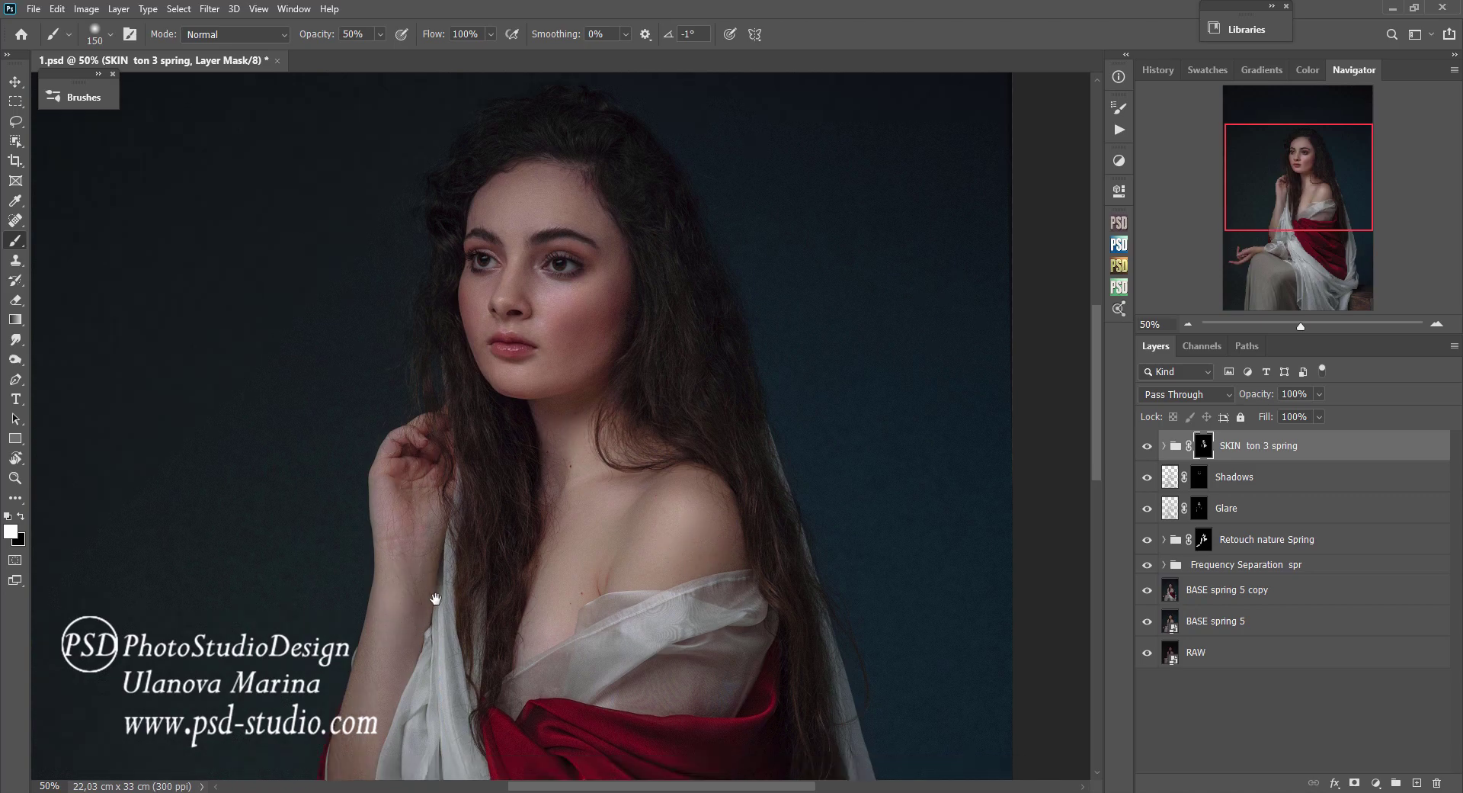
pyautogui.scroll(-5, 412, 490)
pyautogui.scroll(-3, 203, 753)
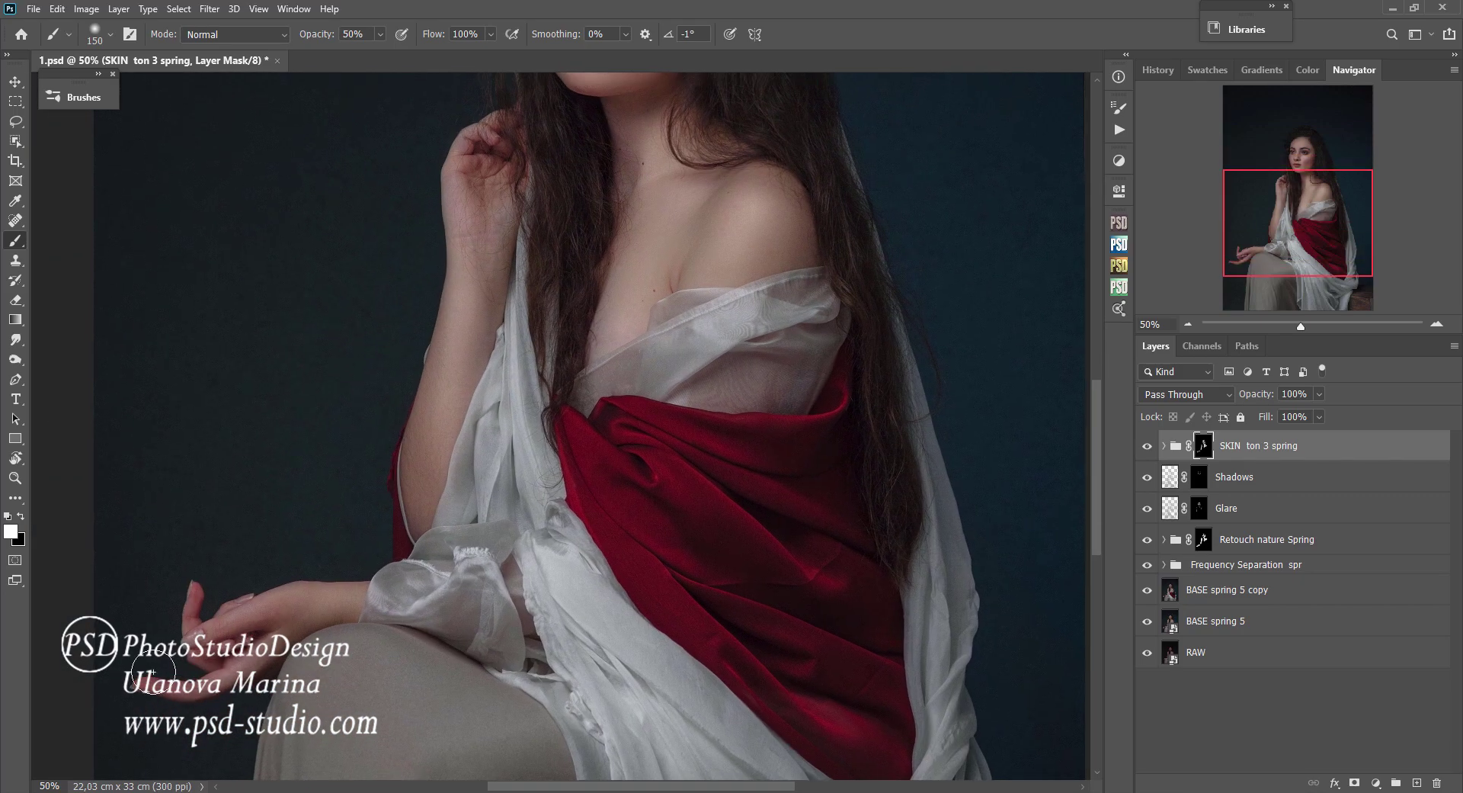
pyautogui.hotkey('ctrl', '-')
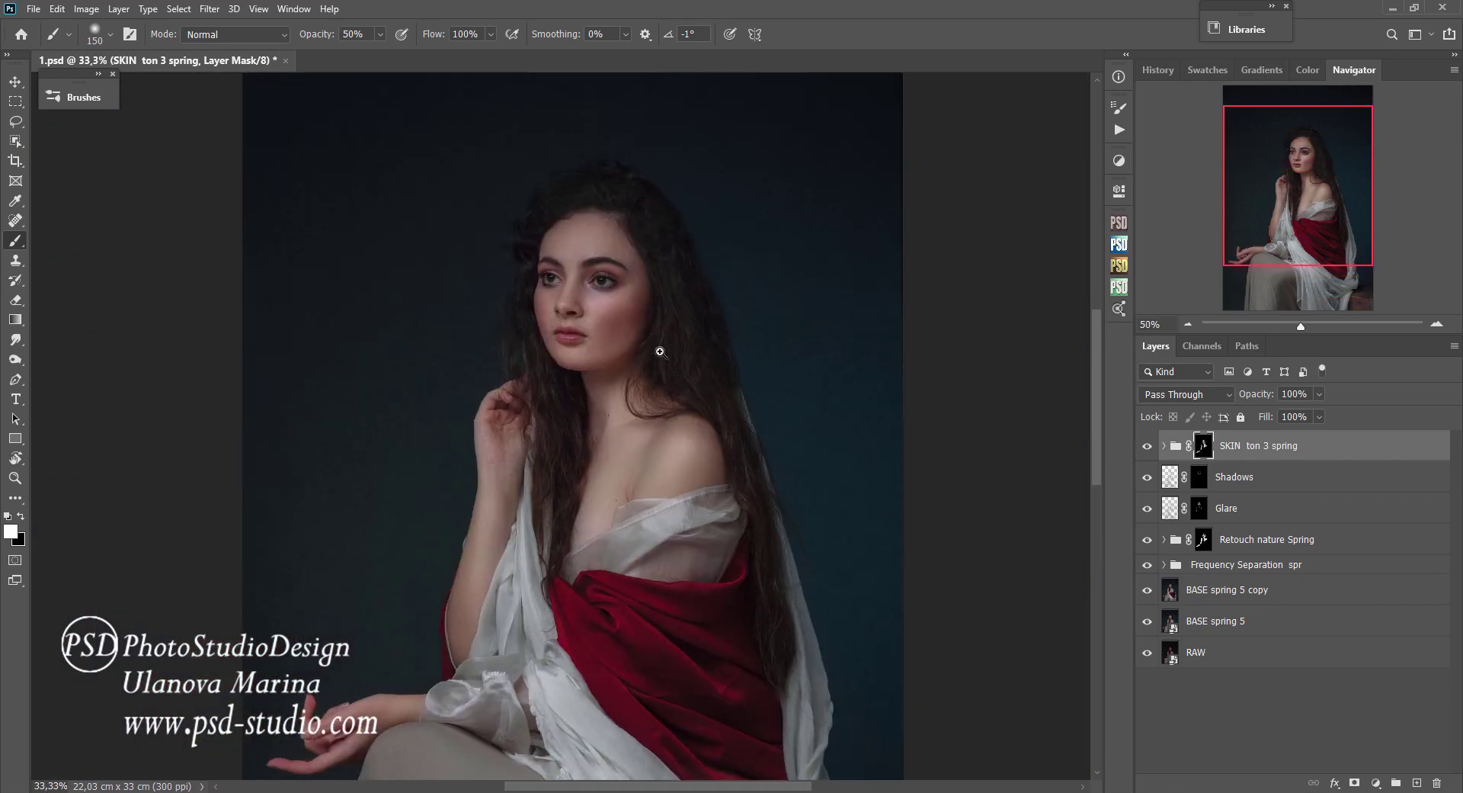
pyautogui.scroll(1, 653, 346)
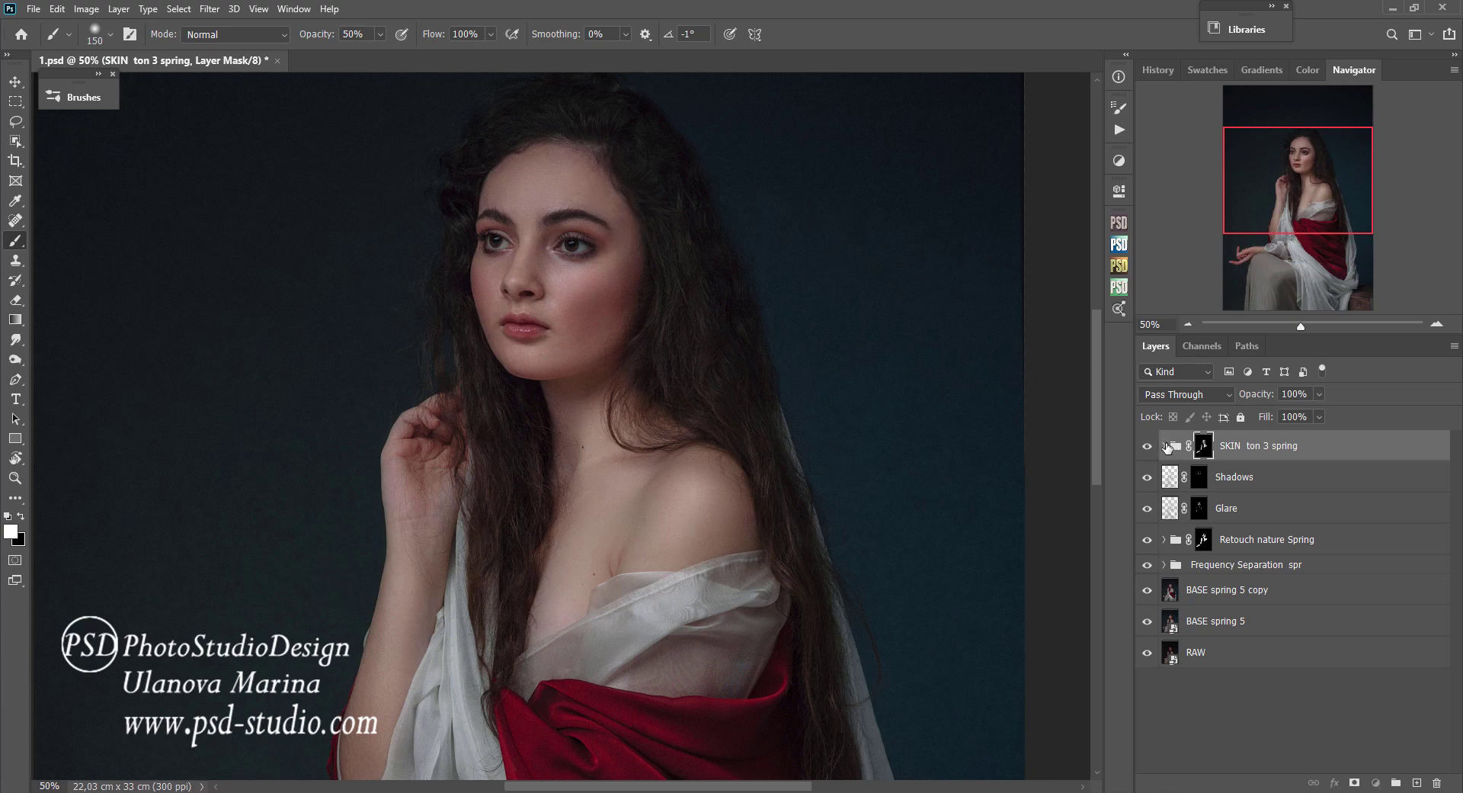
# Hide the 3_2 spring layer and toggle Skin spring 3_3 and 3_1 to compare.
pyautogui.click(1165, 446)
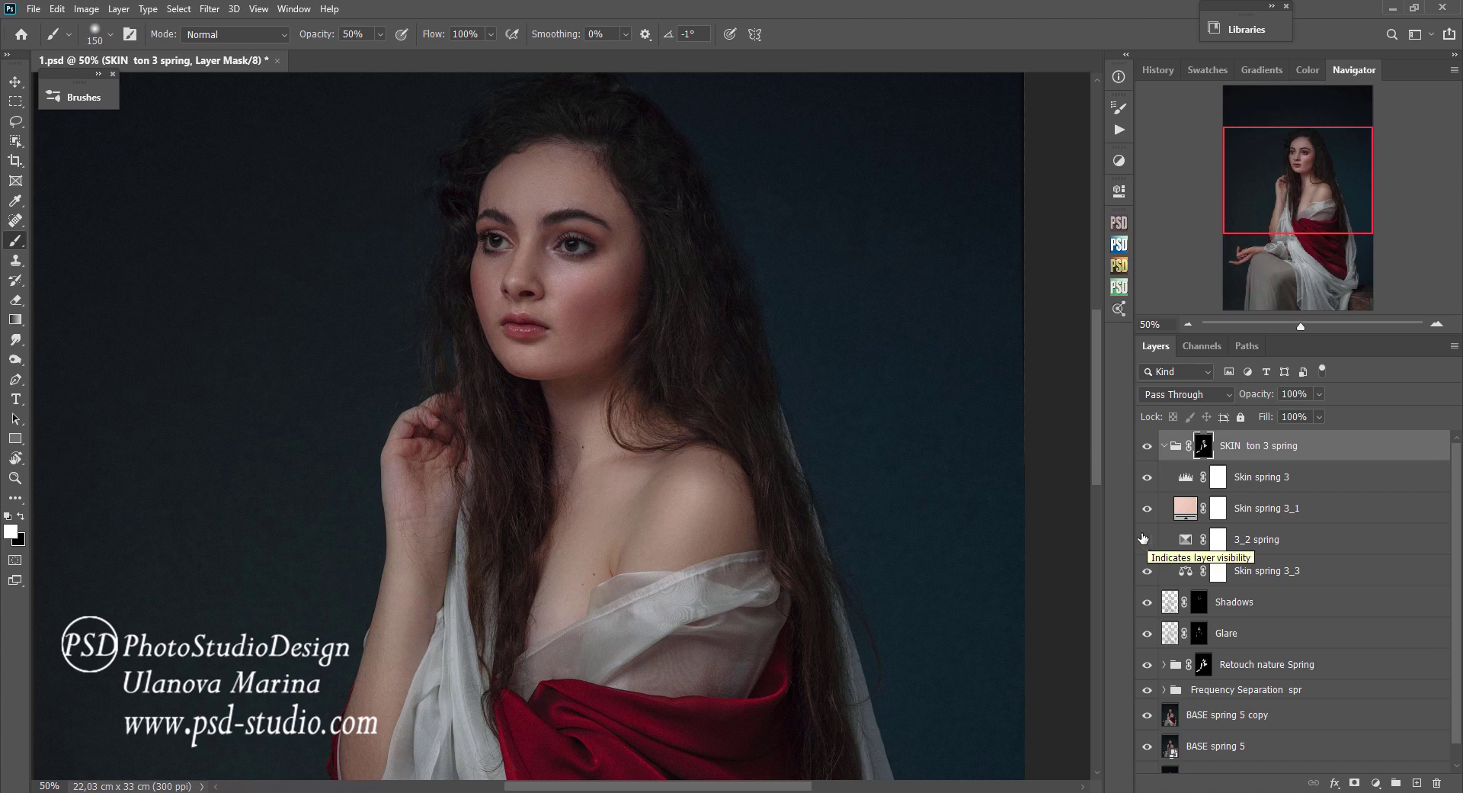
pyautogui.click(1148, 541)
pyautogui.scroll(-1, 810, 533)
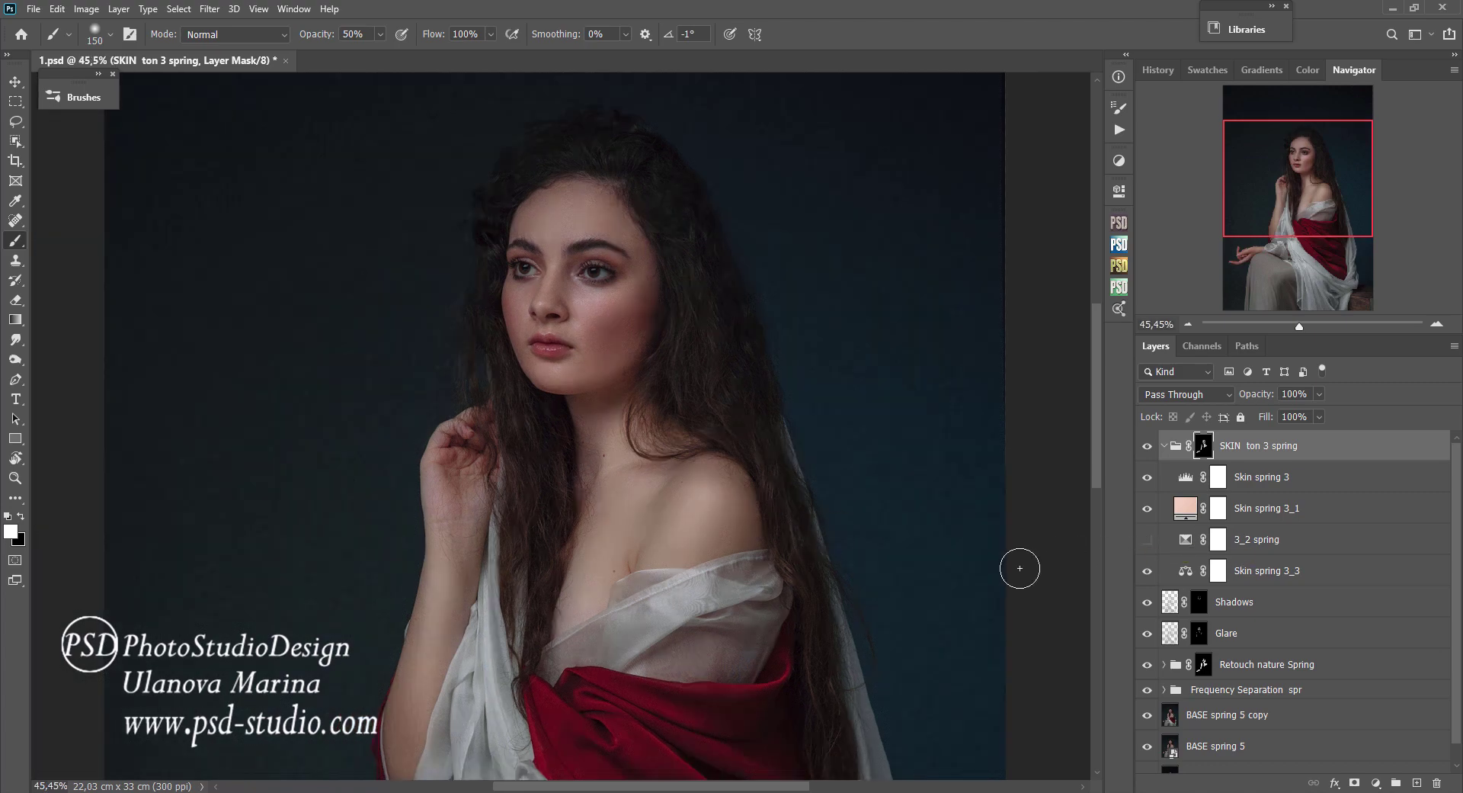
pyautogui.press('v')
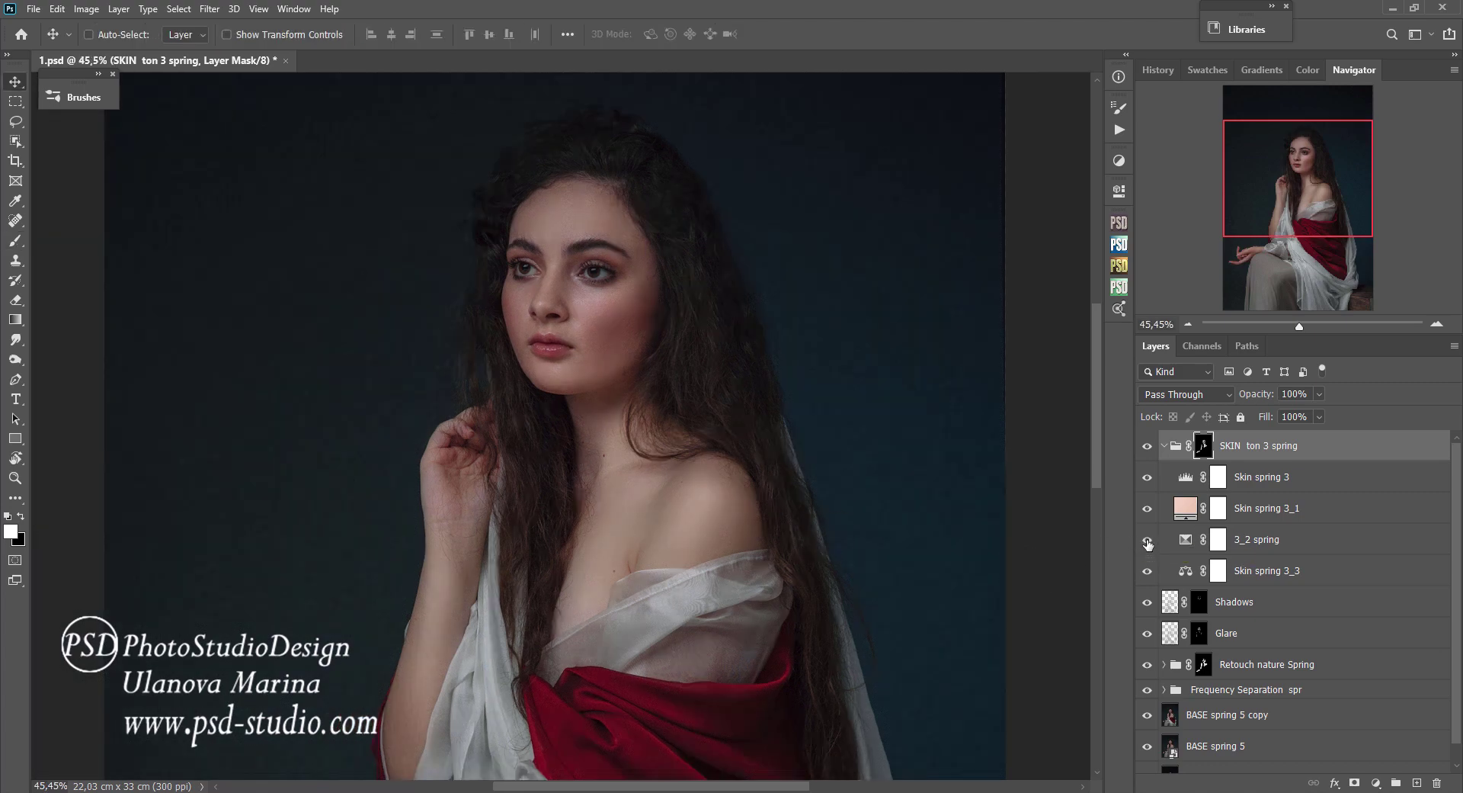
pyautogui.click(1148, 540)
pyautogui.scroll(-1, 808, 365)
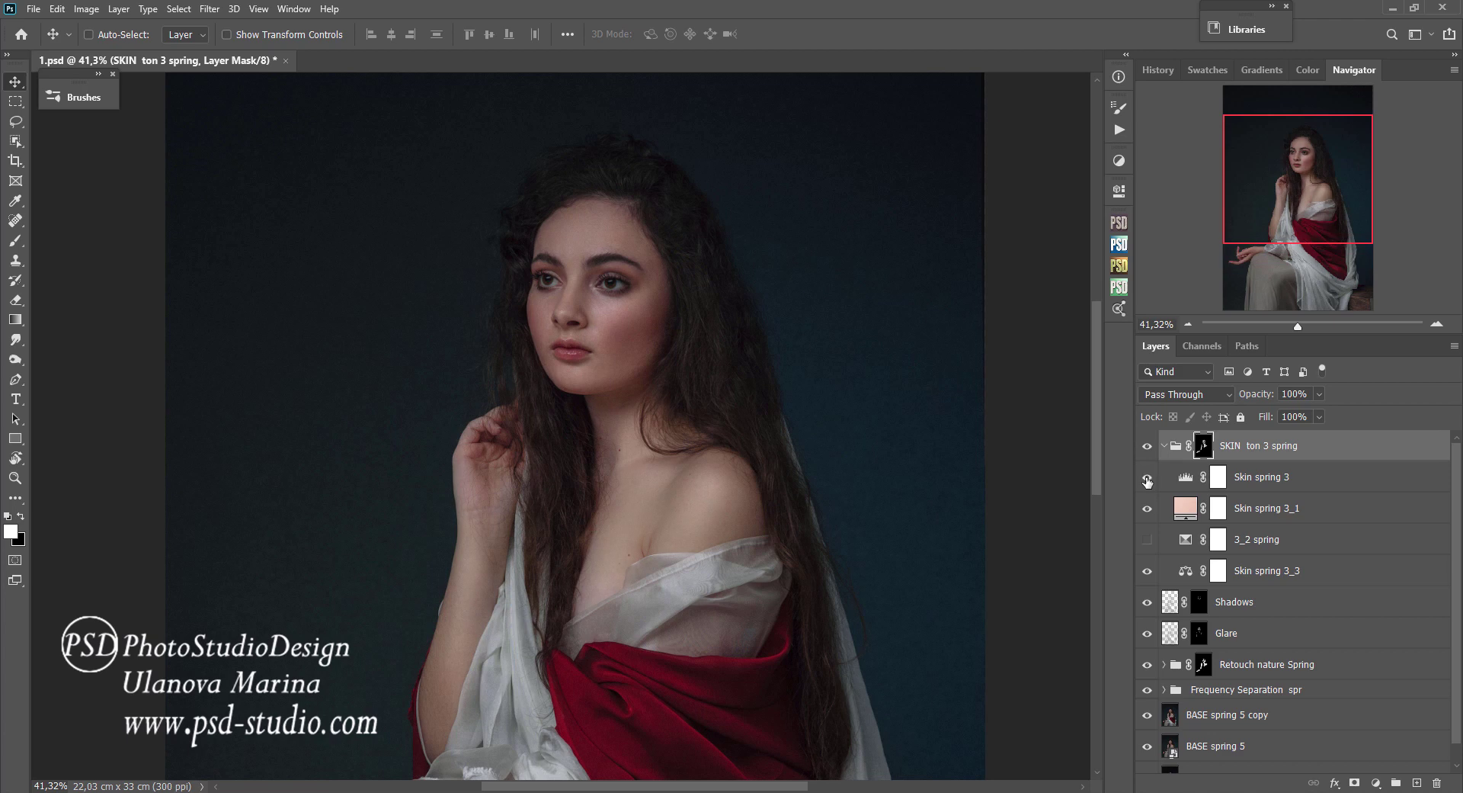
pyautogui.click(1148, 570)
pyautogui.click(1145, 508)
pyautogui.click(1290, 508)
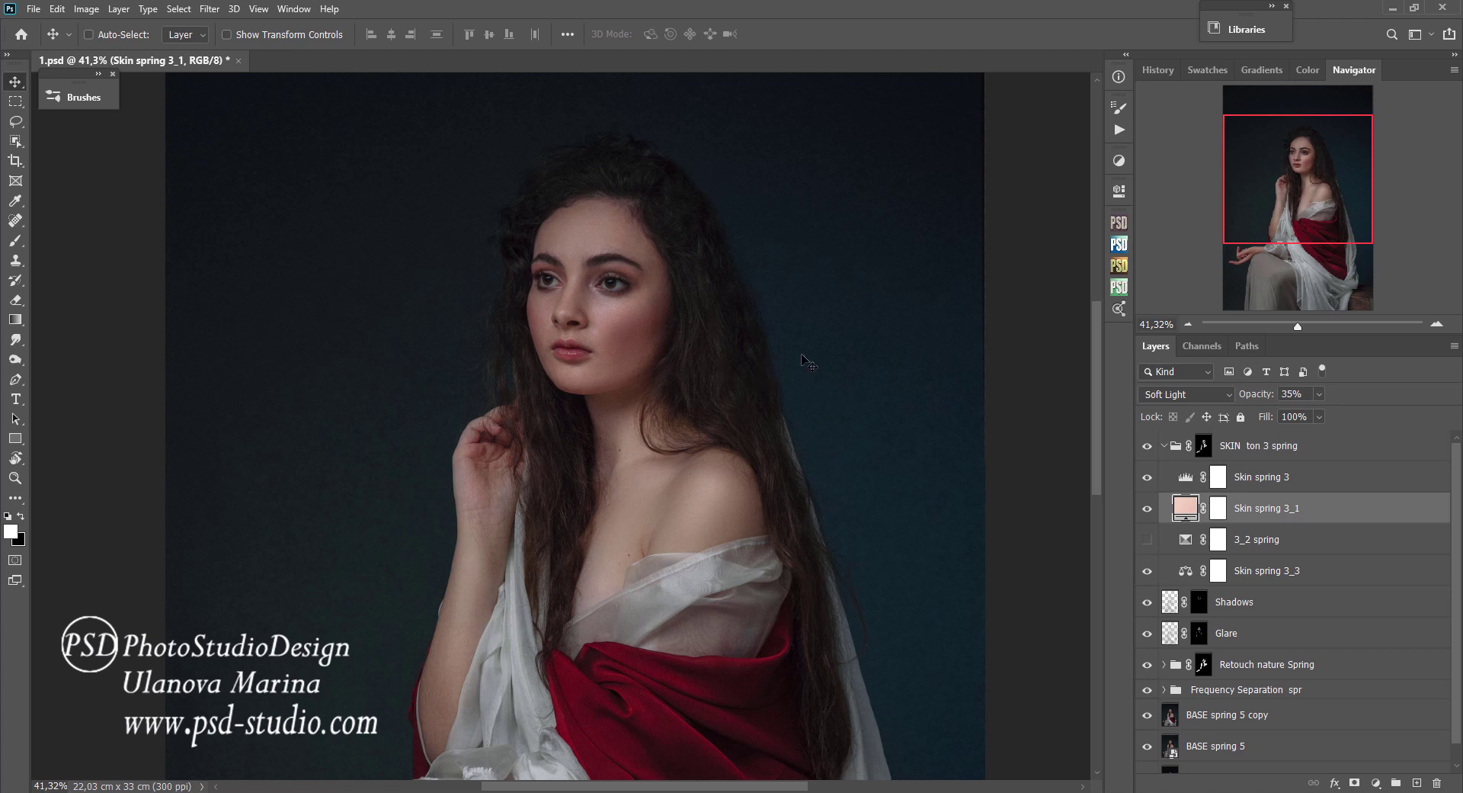
# Lower the Skin spring 3 Levels Blue midtones to 0,84 and collapse SKIN ton 3 spring.
pyautogui.doubleClick(1186, 477)
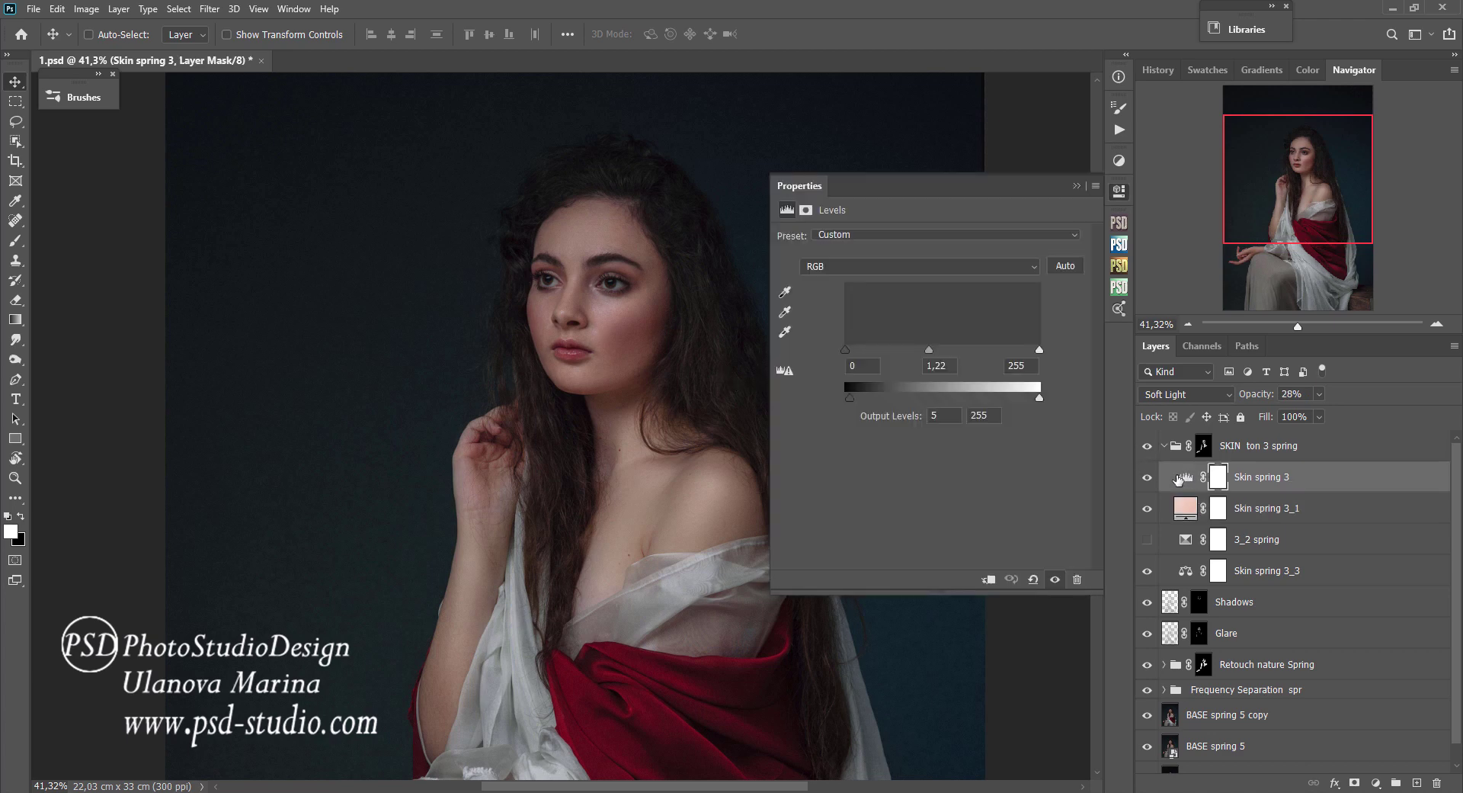
pyautogui.click(850, 268)
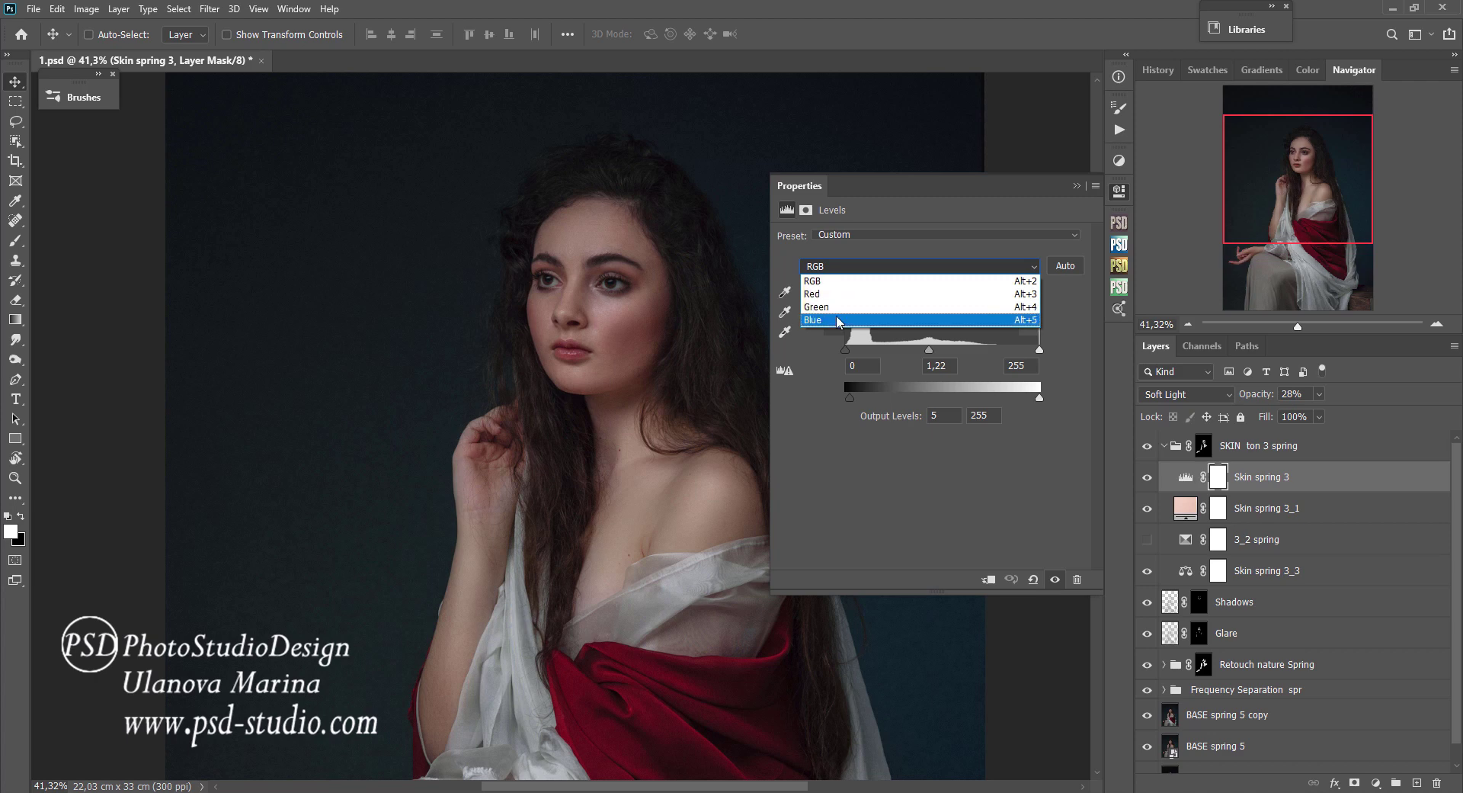
pyautogui.click(836, 320)
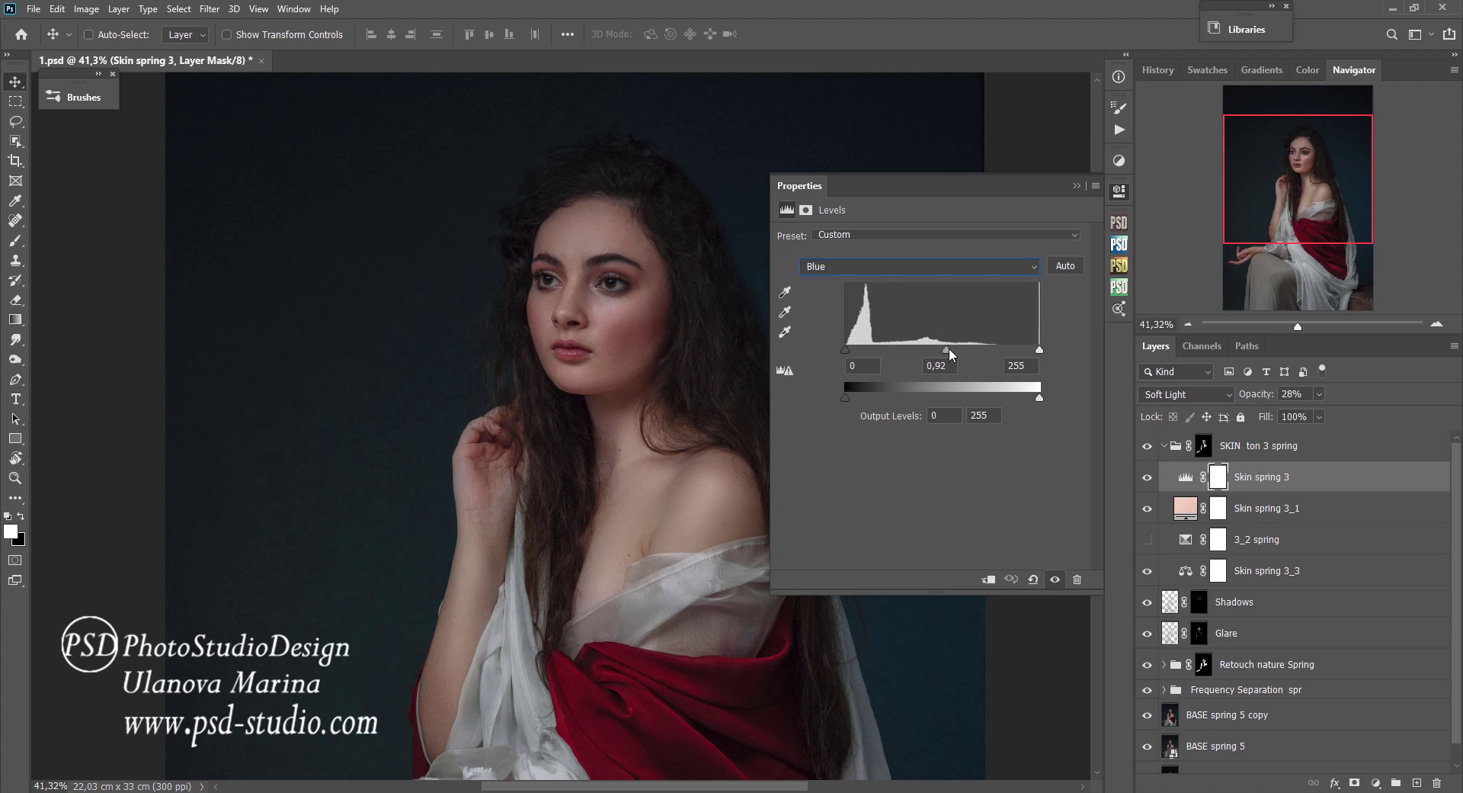
pyautogui.moveTo(953, 348); pyautogui.dragTo(953, 346)
pyautogui.click(1076, 185)
pyautogui.keyDown('alt'); pyautogui.scroll(-1, 833, 478); pyautogui.keyUp('alt')
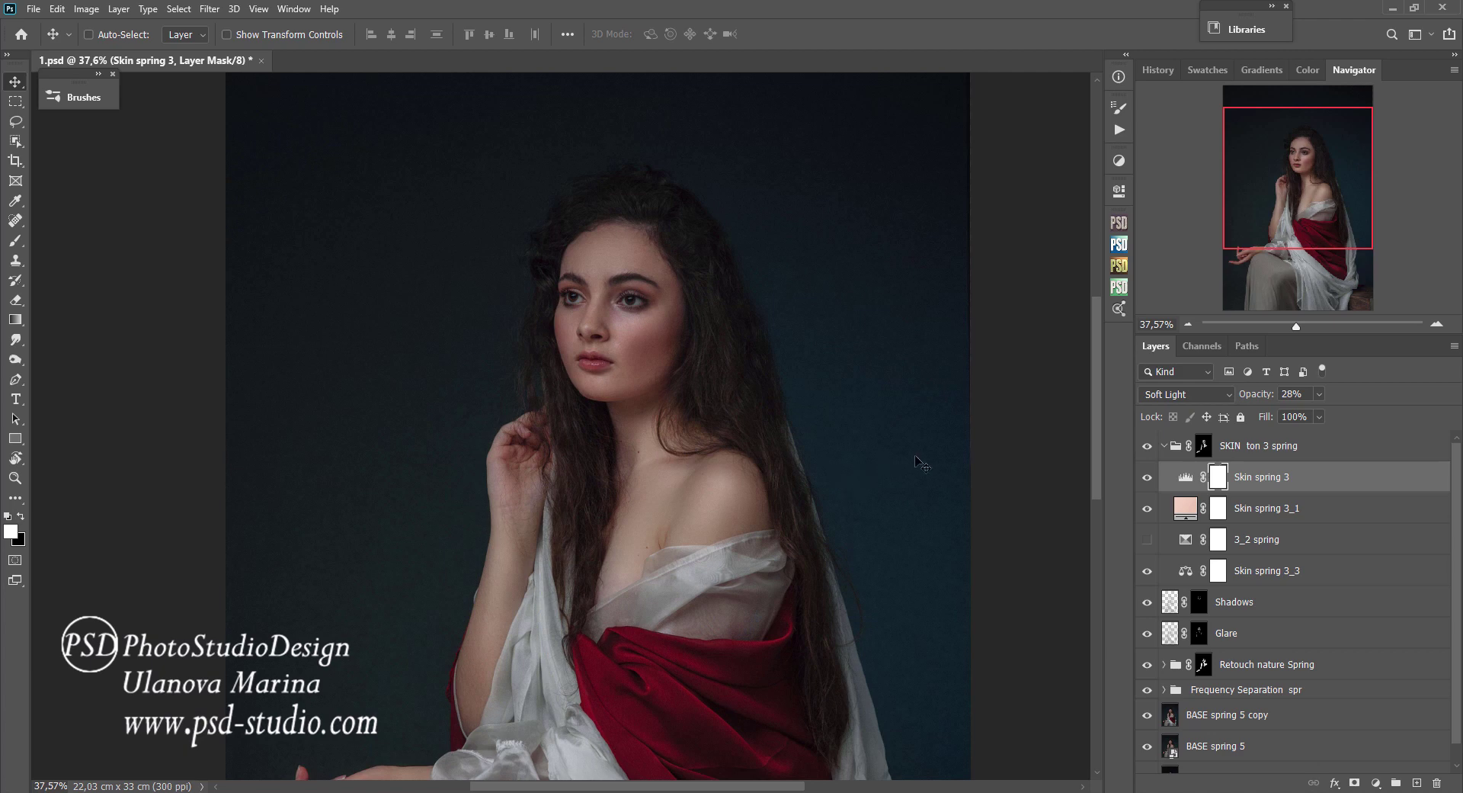
pyautogui.click(1164, 446)
# Toggle Frequency Separation spr, the retouch layers, RAW and Group 1 for before/after comparisons.
pyautogui.keyDown('alt'); pyautogui.scroll(-1, 812, 486); pyautogui.keyUp('alt')
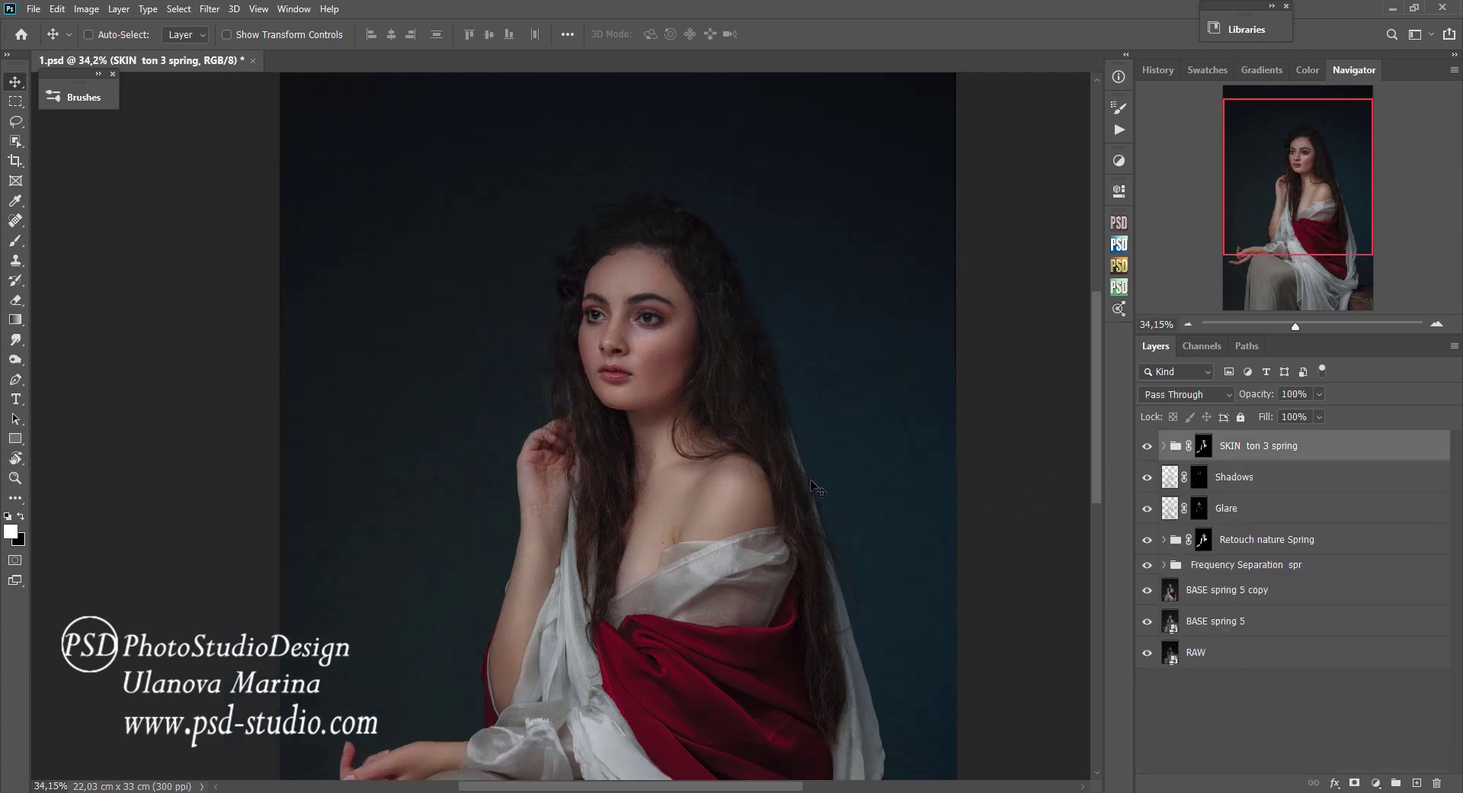
pyautogui.scroll(-2, 750, 568)
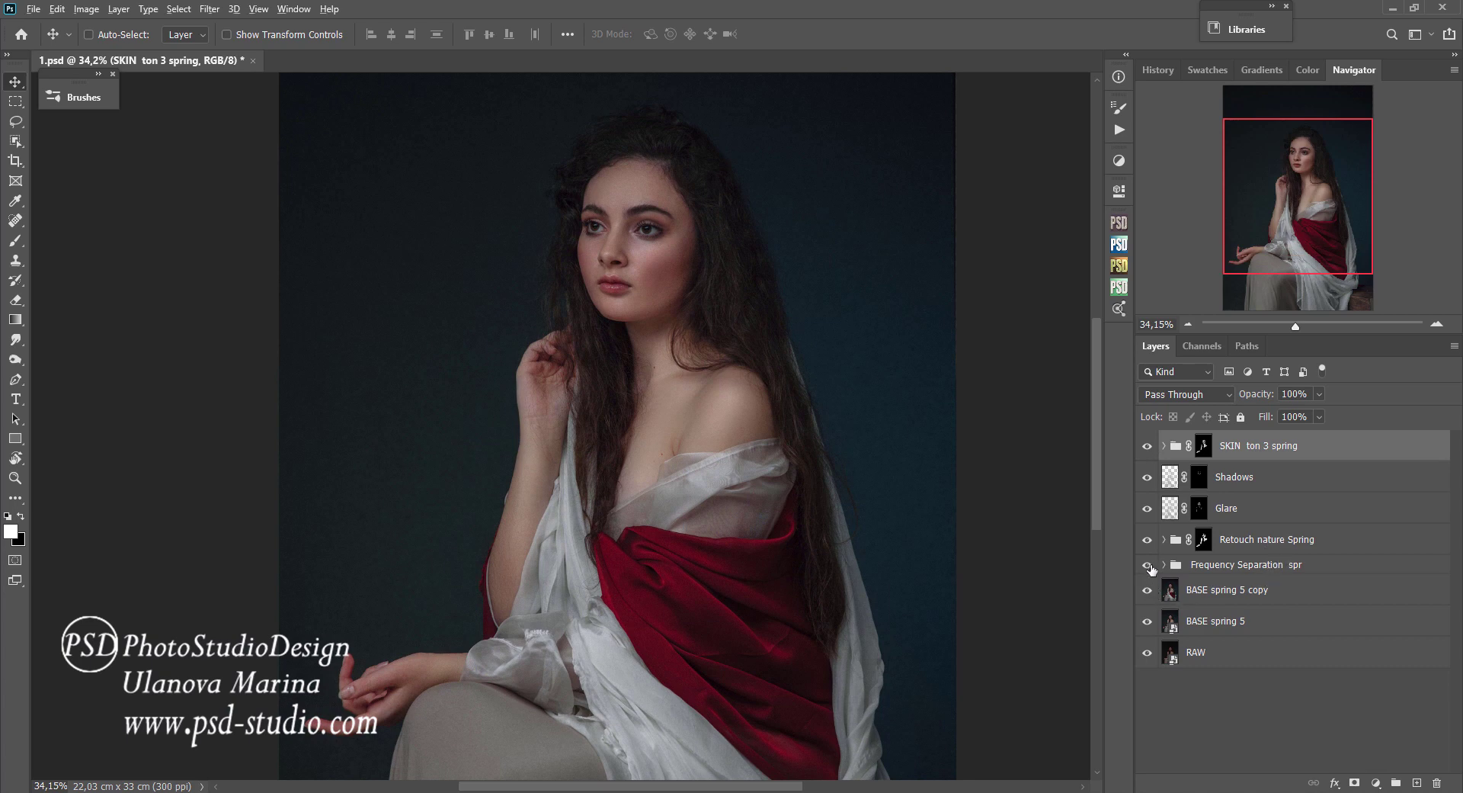
pyautogui.click(1147, 564)
pyautogui.click(1147, 564)
pyautogui.moveTo(1147, 539)
pyautogui.mouseDown()
pyautogui.moveTo(1148, 458)
pyautogui.moveTo(1149, 534)
pyautogui.mouseUp()
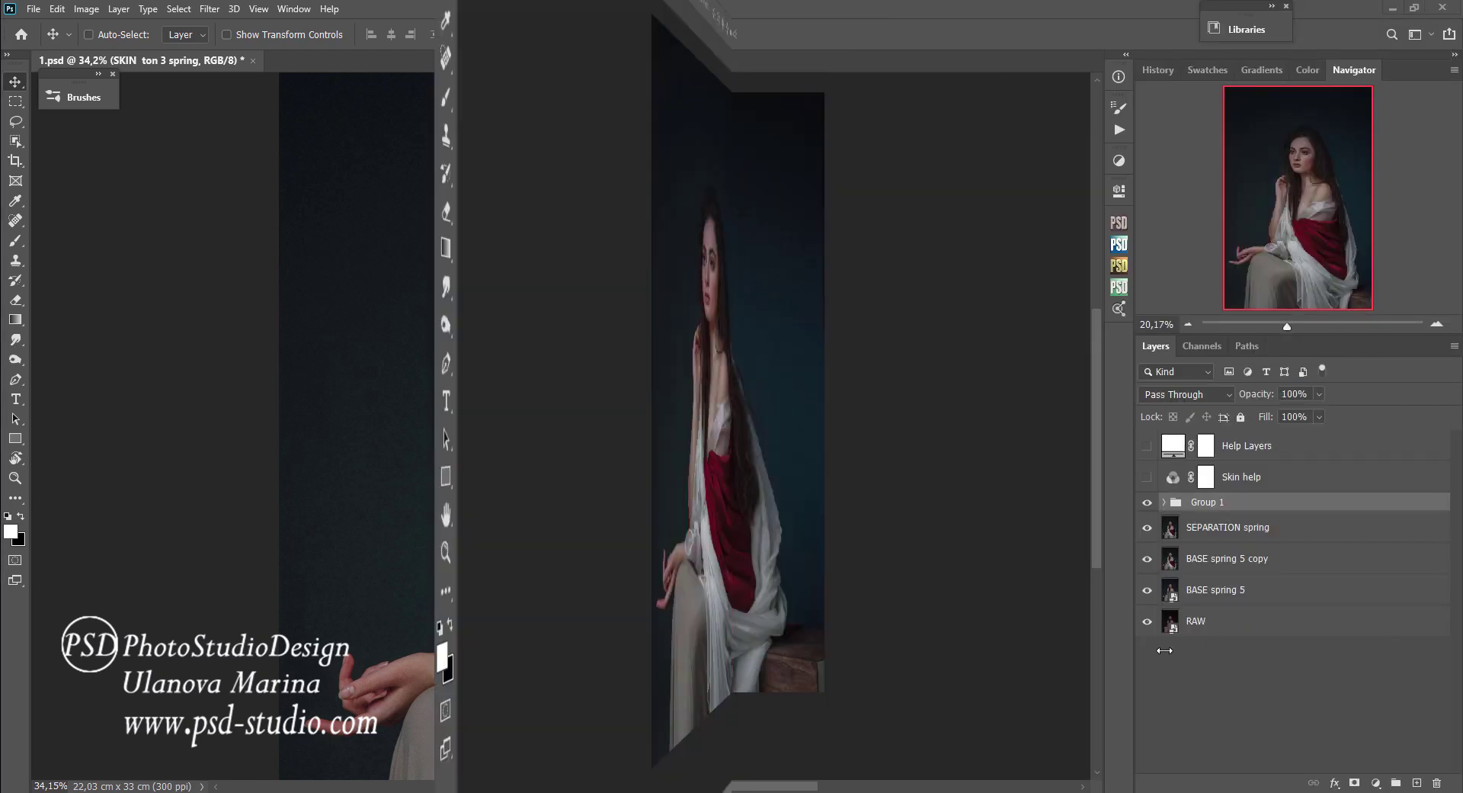
pyautogui.keyDown('alt'); pyautogui.click(1148, 623); pyautogui.keyUp('alt')
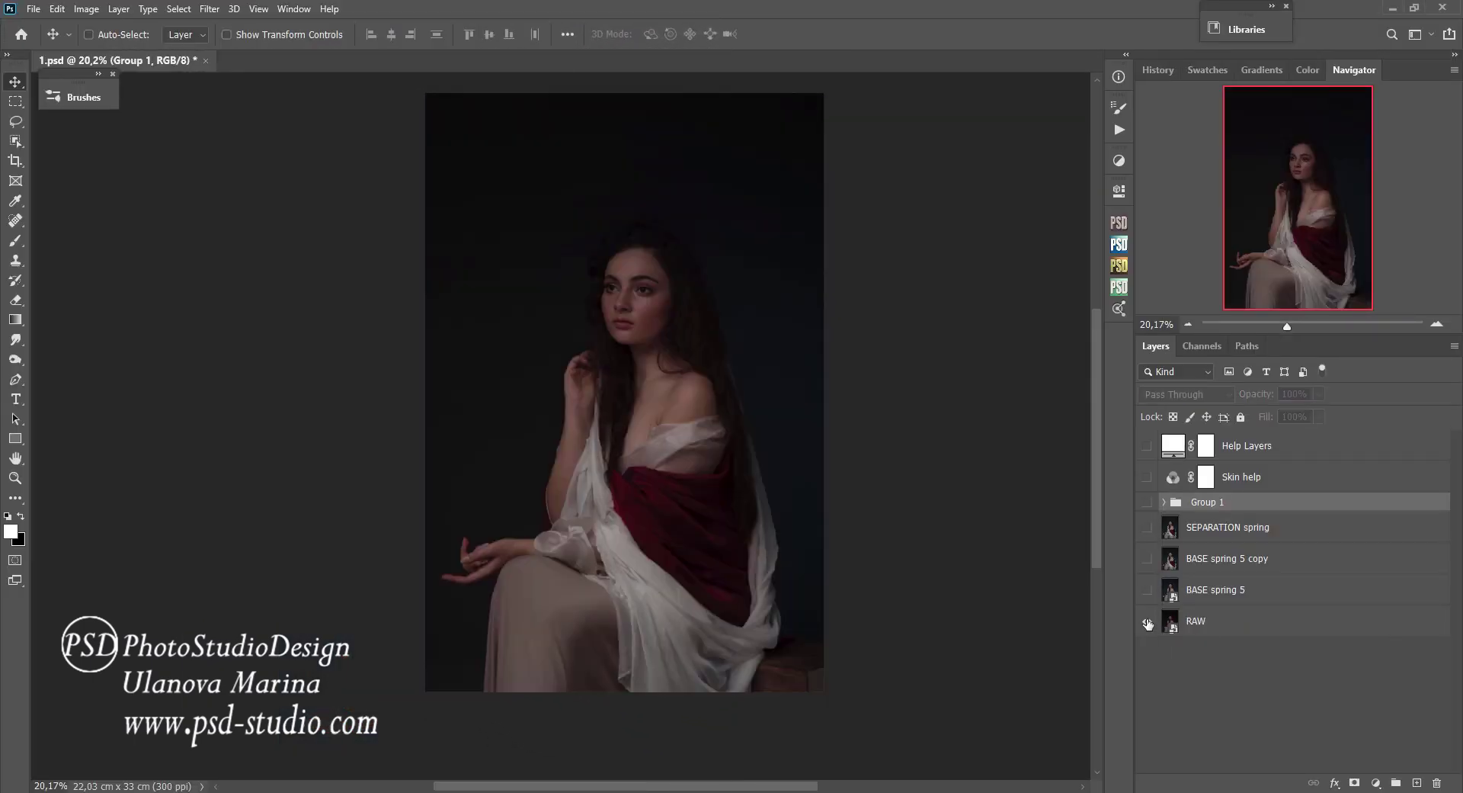
pyautogui.keyDown('alt'); pyautogui.click(1148, 624); pyautogui.keyUp('alt')
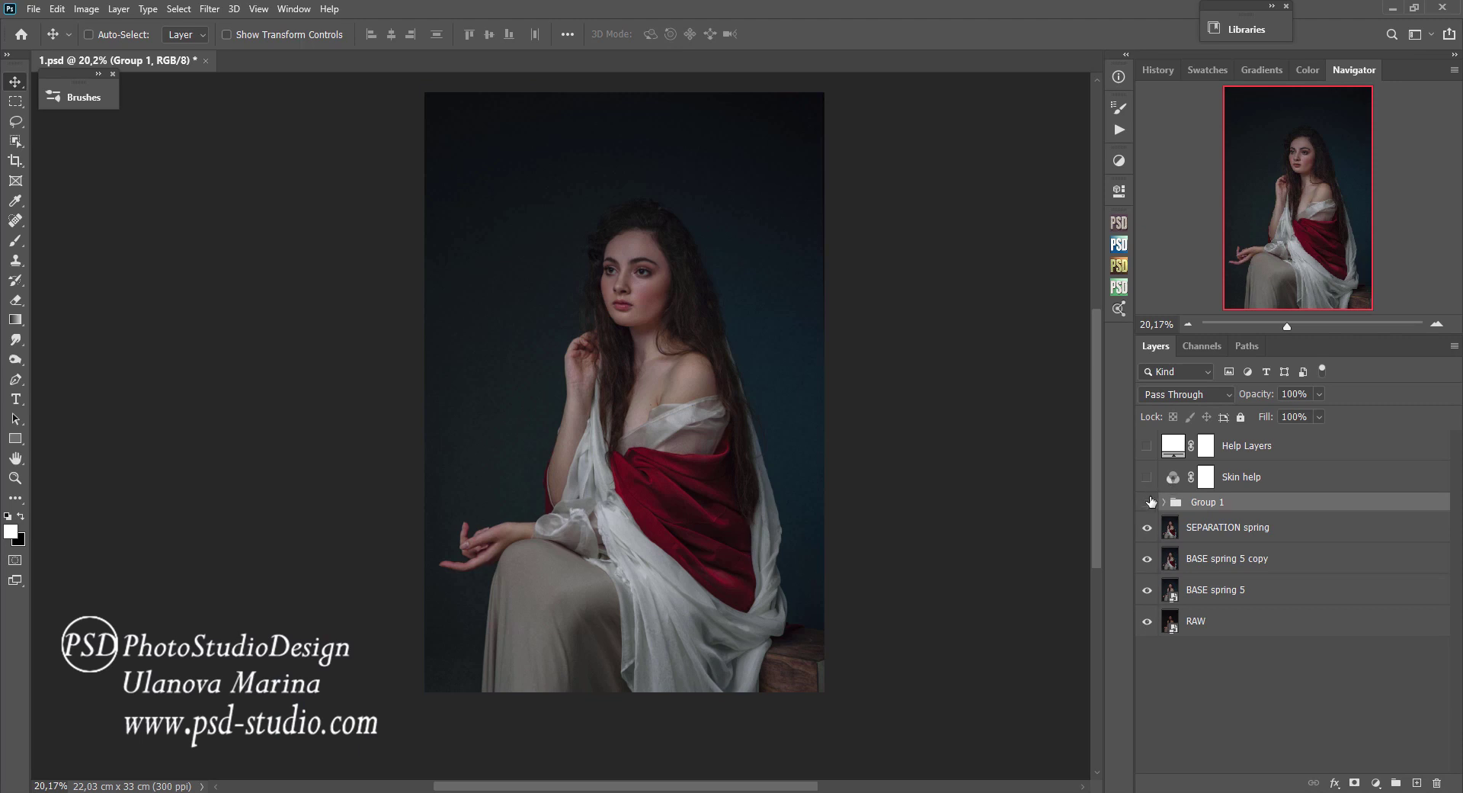
pyautogui.click(1151, 501)
pyautogui.click(1152, 502)
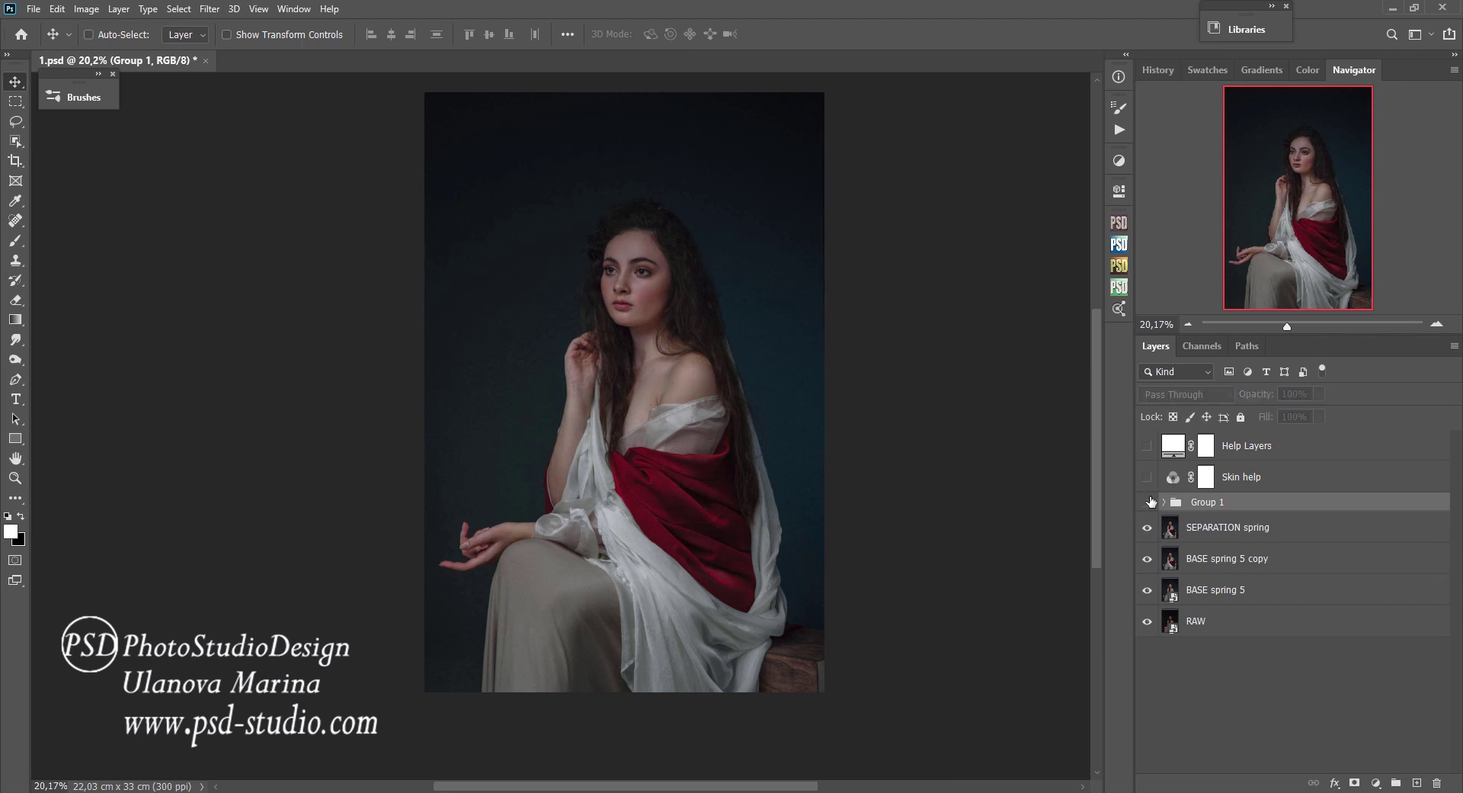
pyautogui.click(1152, 501)
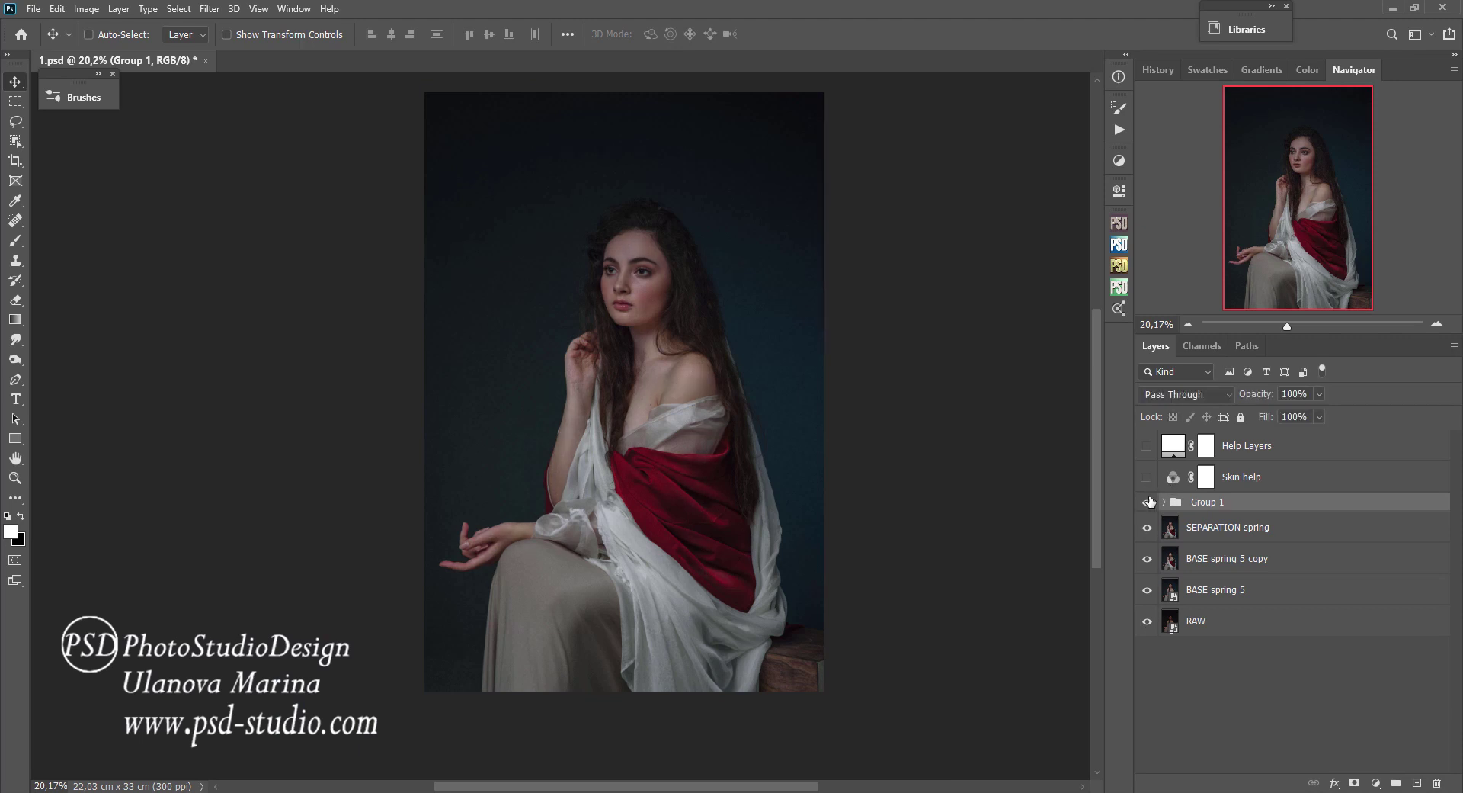
# Delete Help Layers and Skin help, then stamp all visible layers into a merged Layer 4.
pyautogui.click(1236, 454)
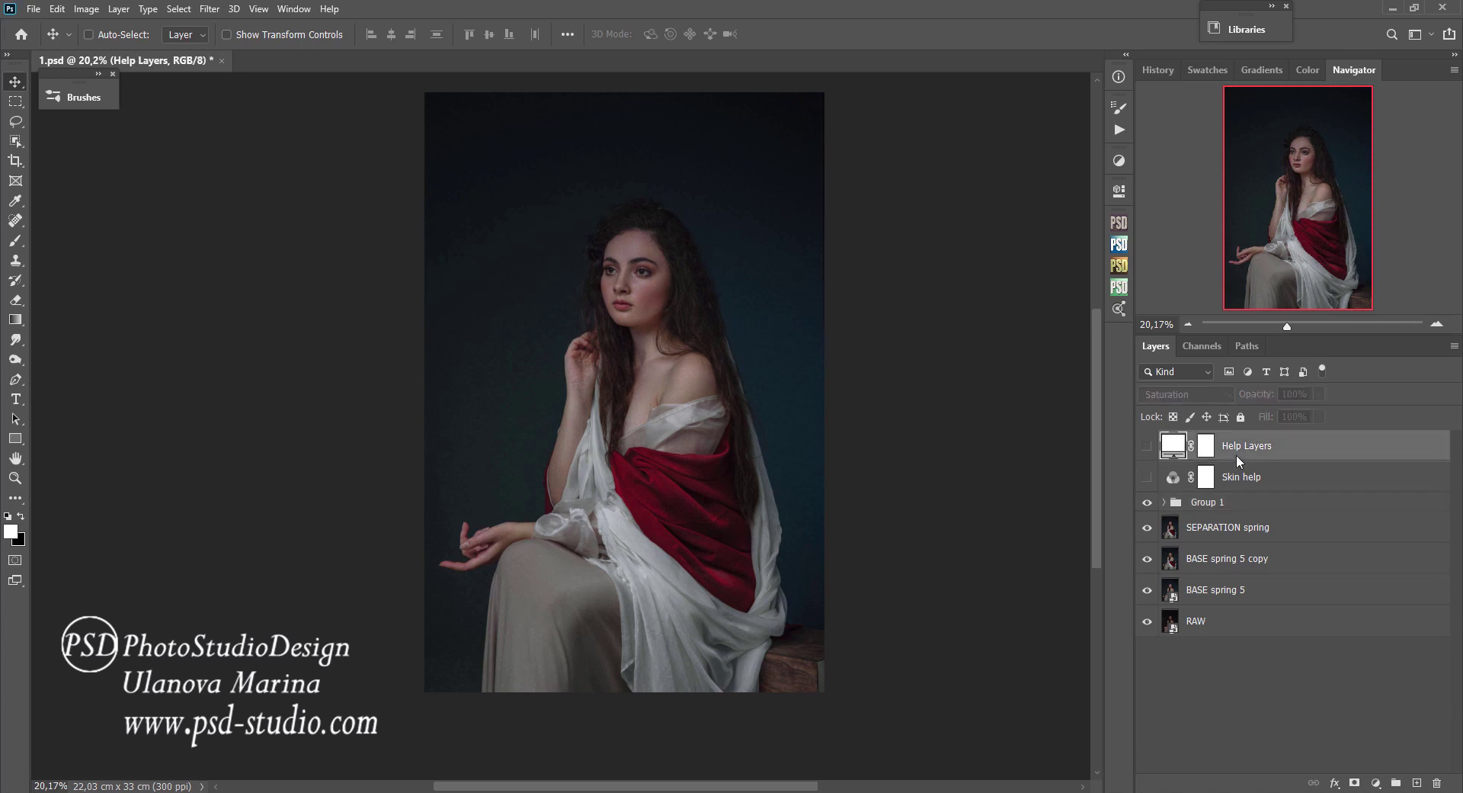
pyautogui.press('Delete')
pyautogui.press('Delete')
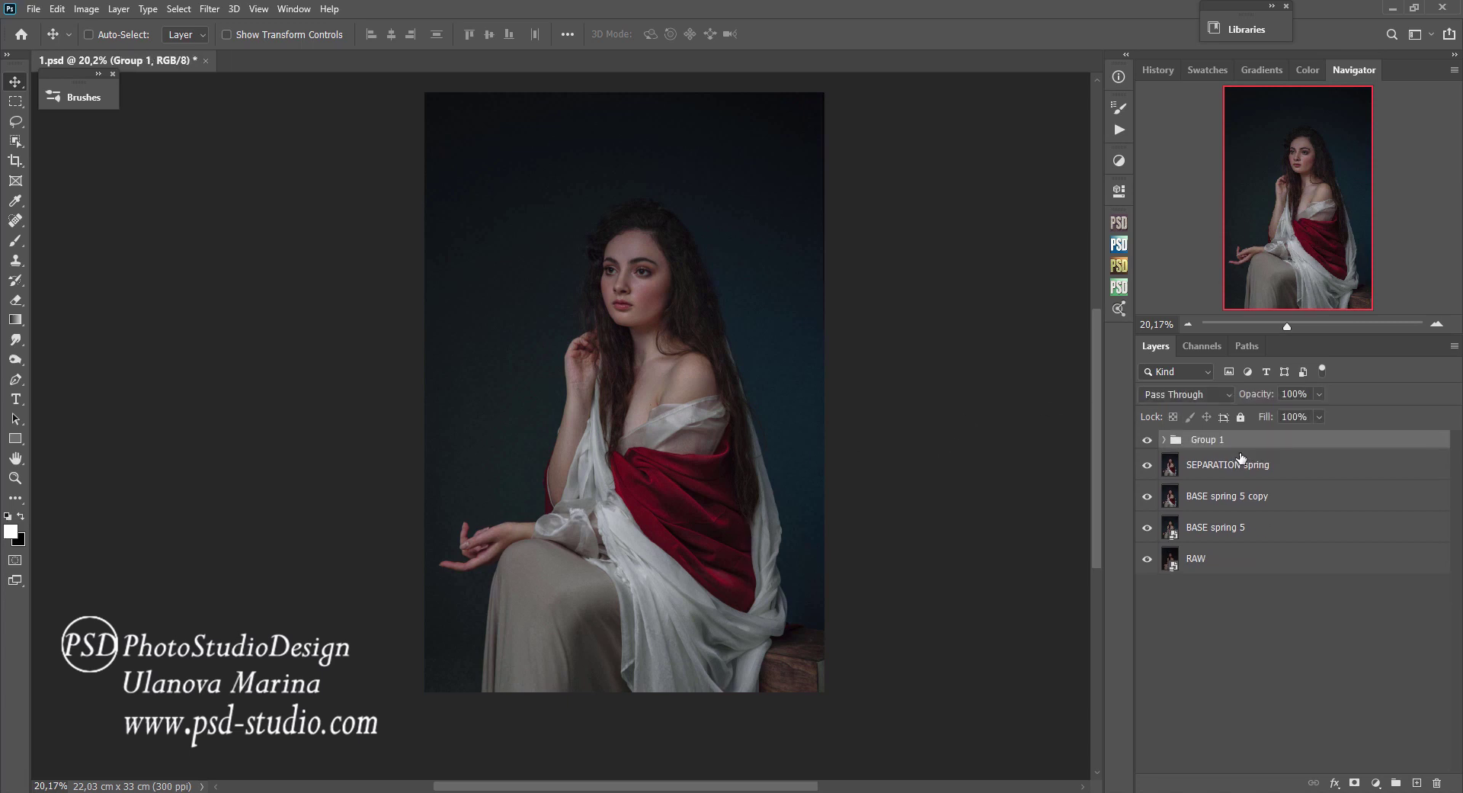
pyautogui.hotkey('ctrl', 'shift', 'alt', 'e')
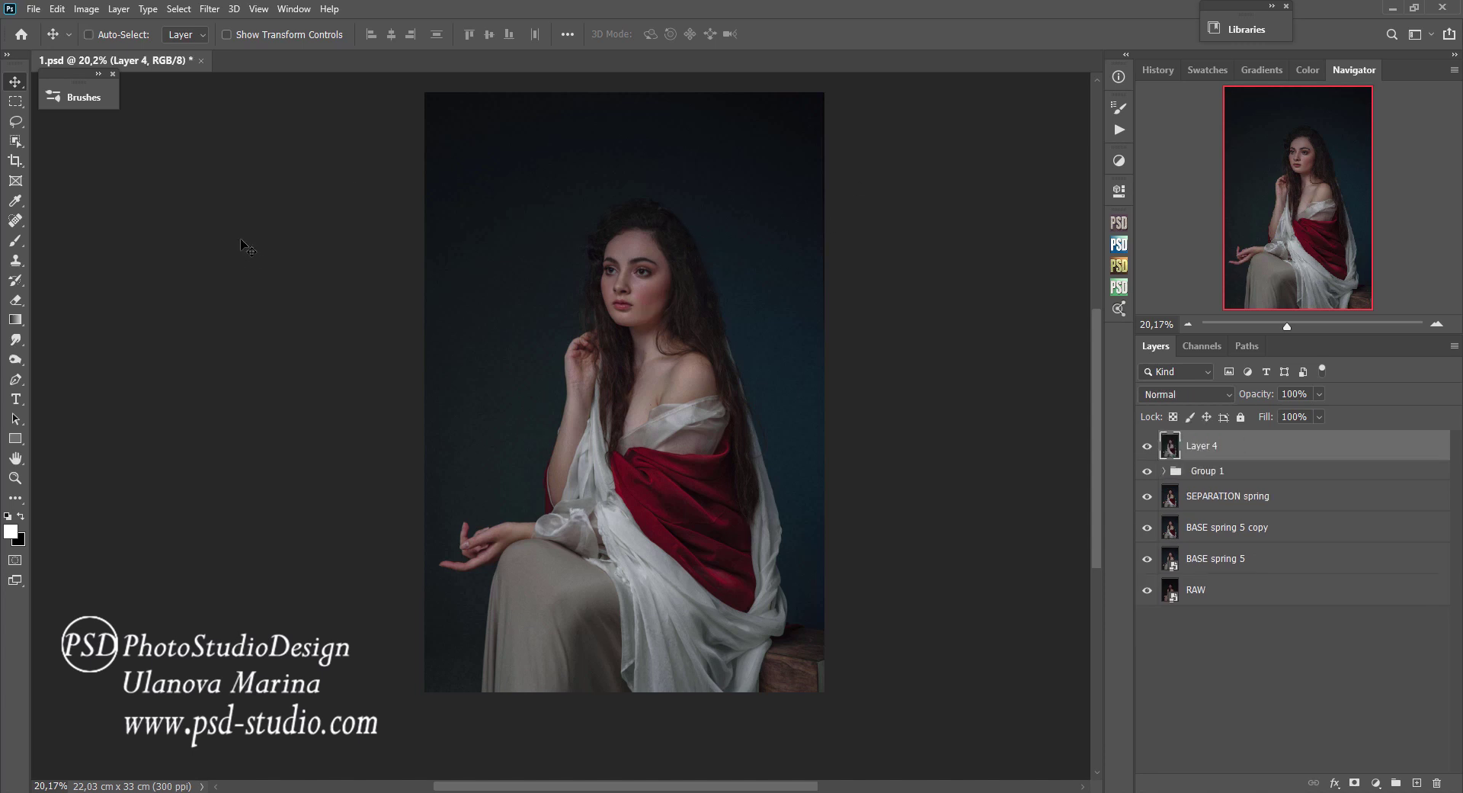
# Object-select the woman, add the chair in Select and Mask, and output as a new masked layer.
pyautogui.click(17, 143)
pyautogui.click(50, 142)
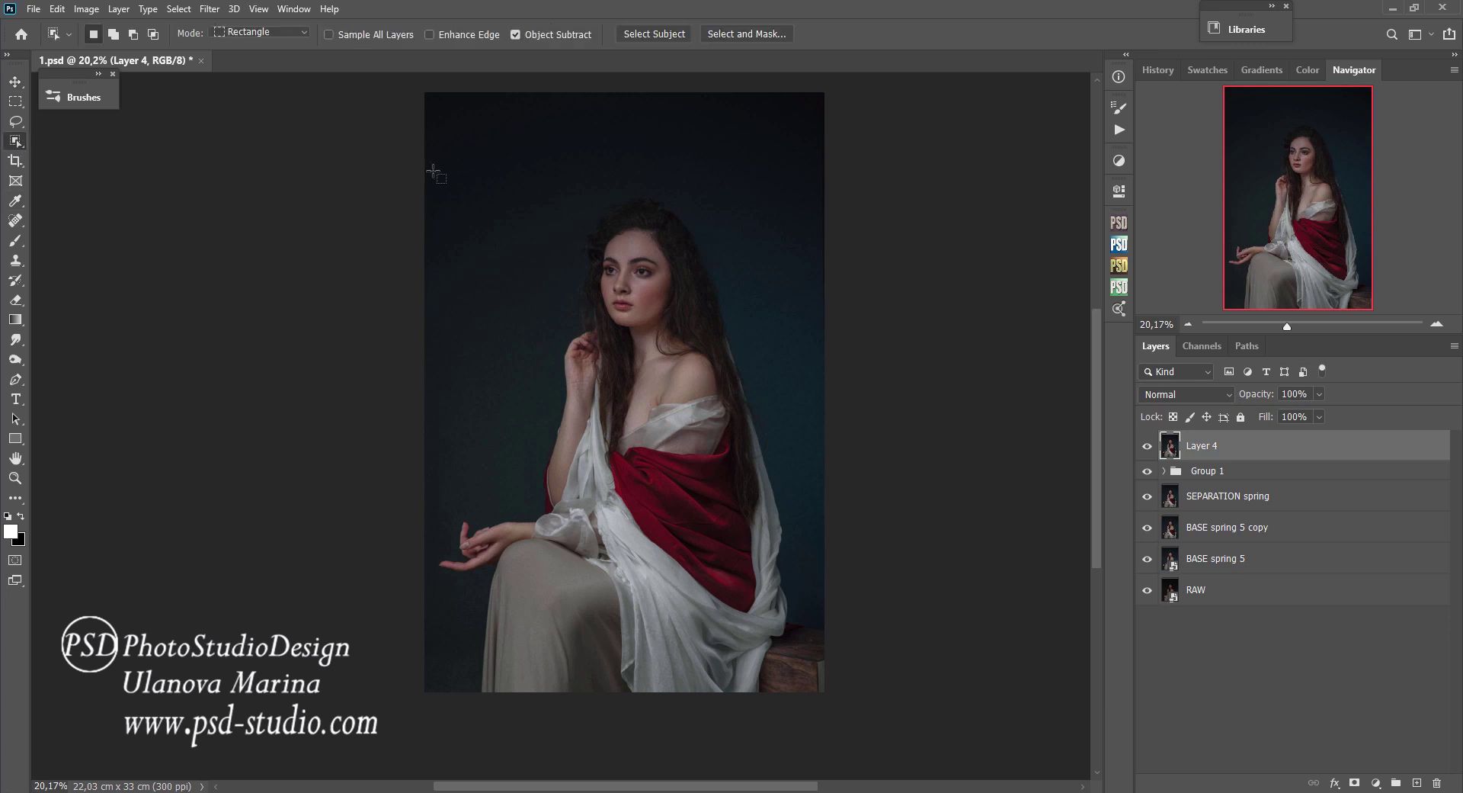
pyautogui.moveTo(430, 171); pyautogui.dragTo(854, 661)
pyautogui.click(725, 34)
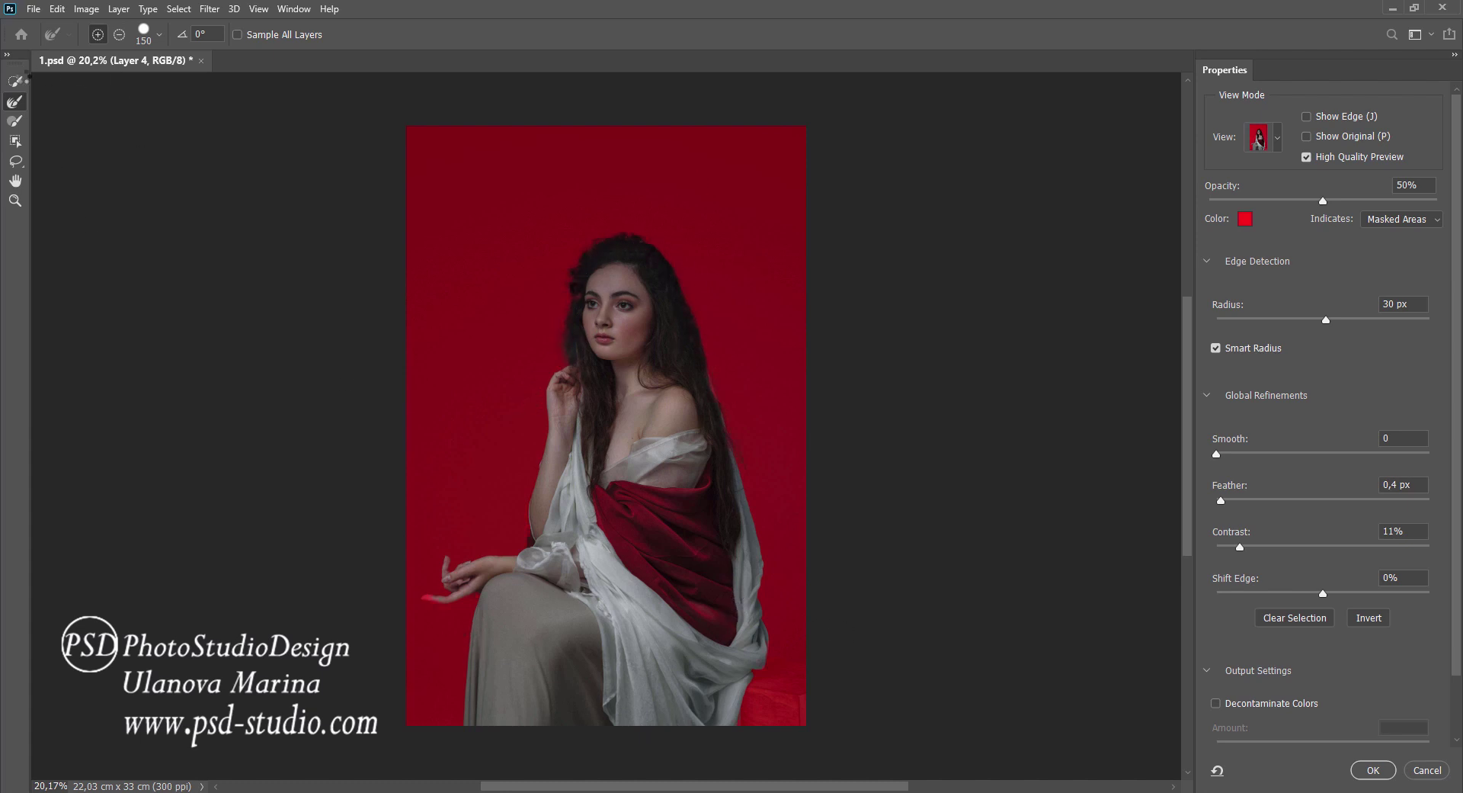
pyautogui.click(16, 84)
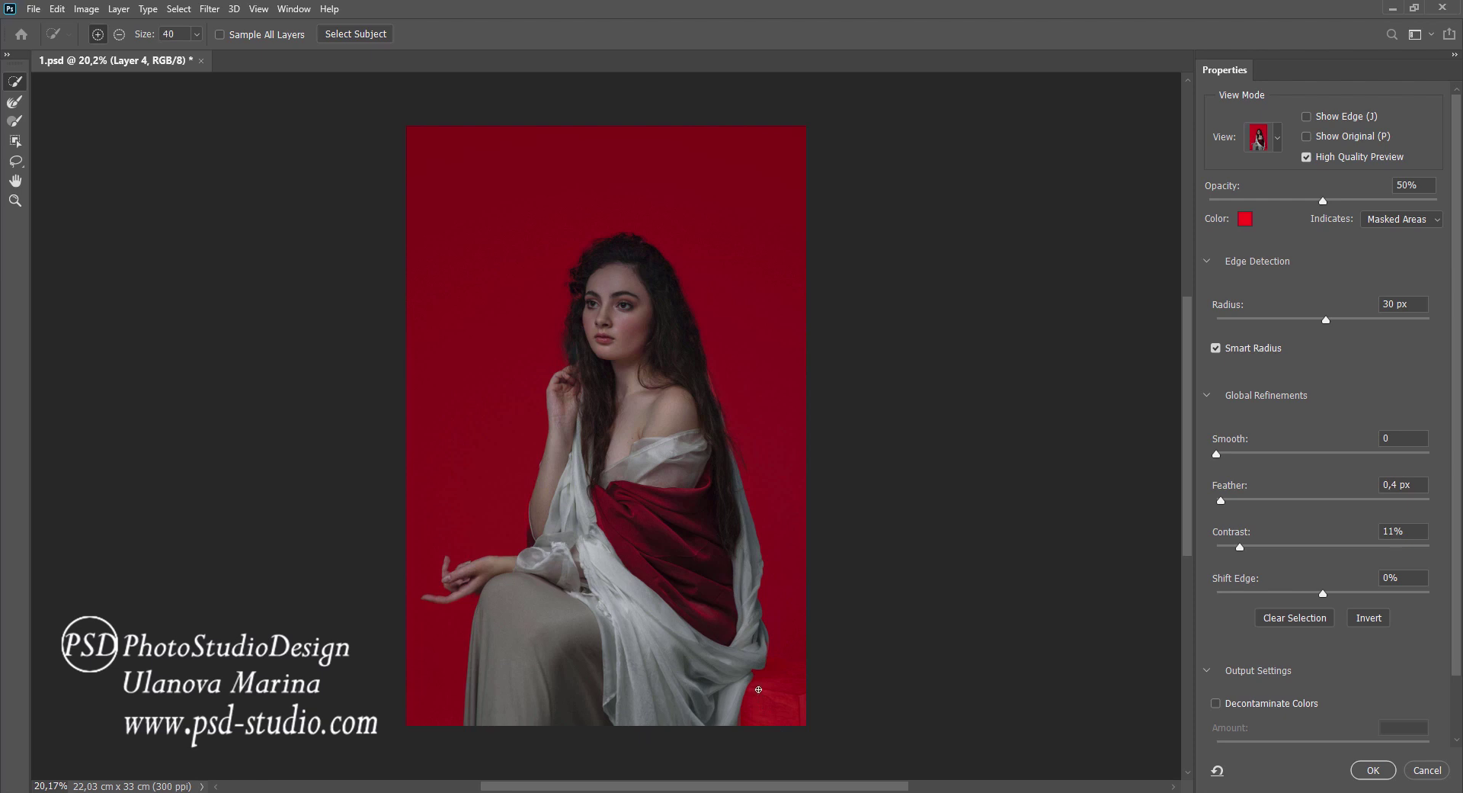
pyautogui.moveTo(786, 726); pyautogui.dragTo(760, 680)
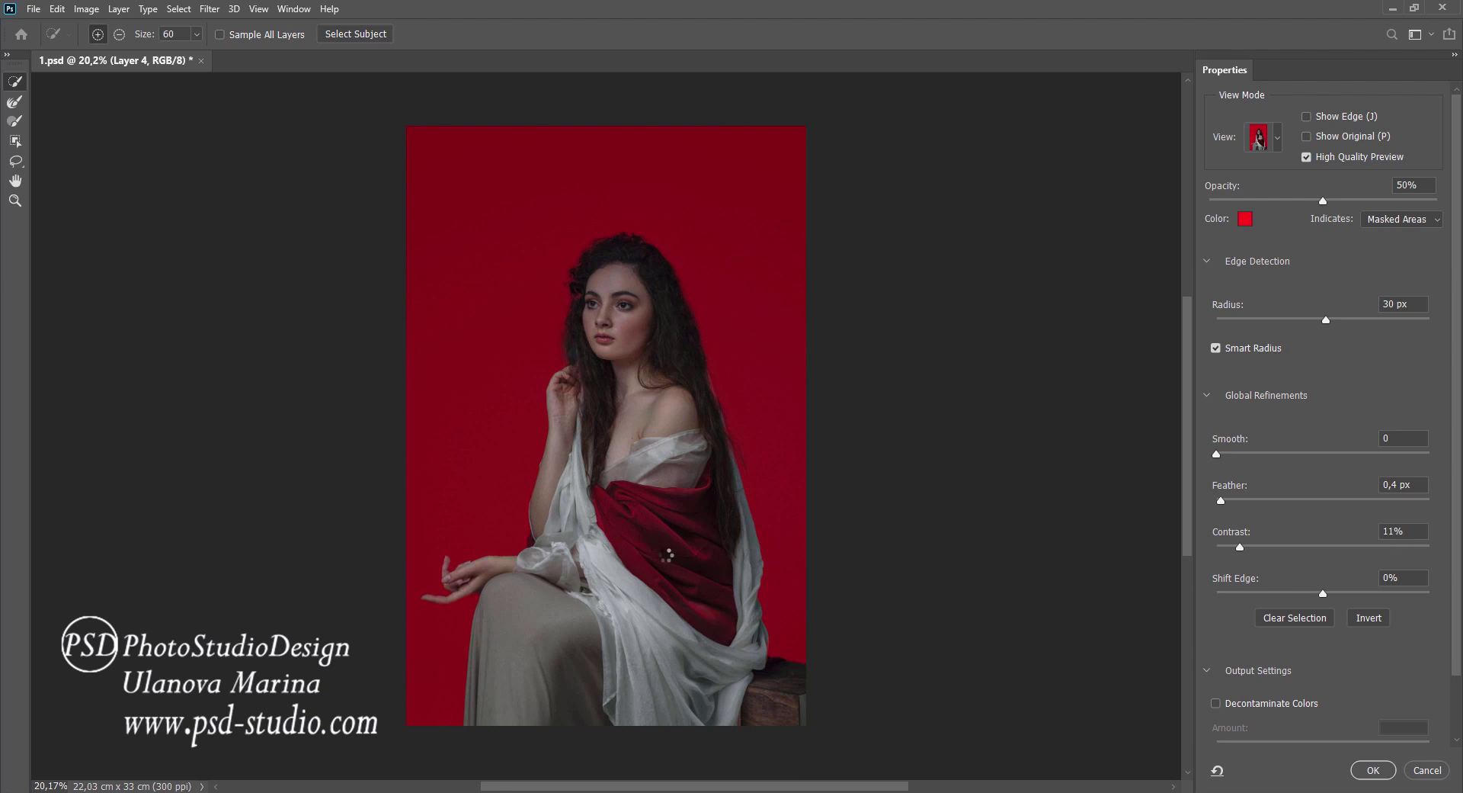
pyautogui.scroll(-3, 1448, 708)
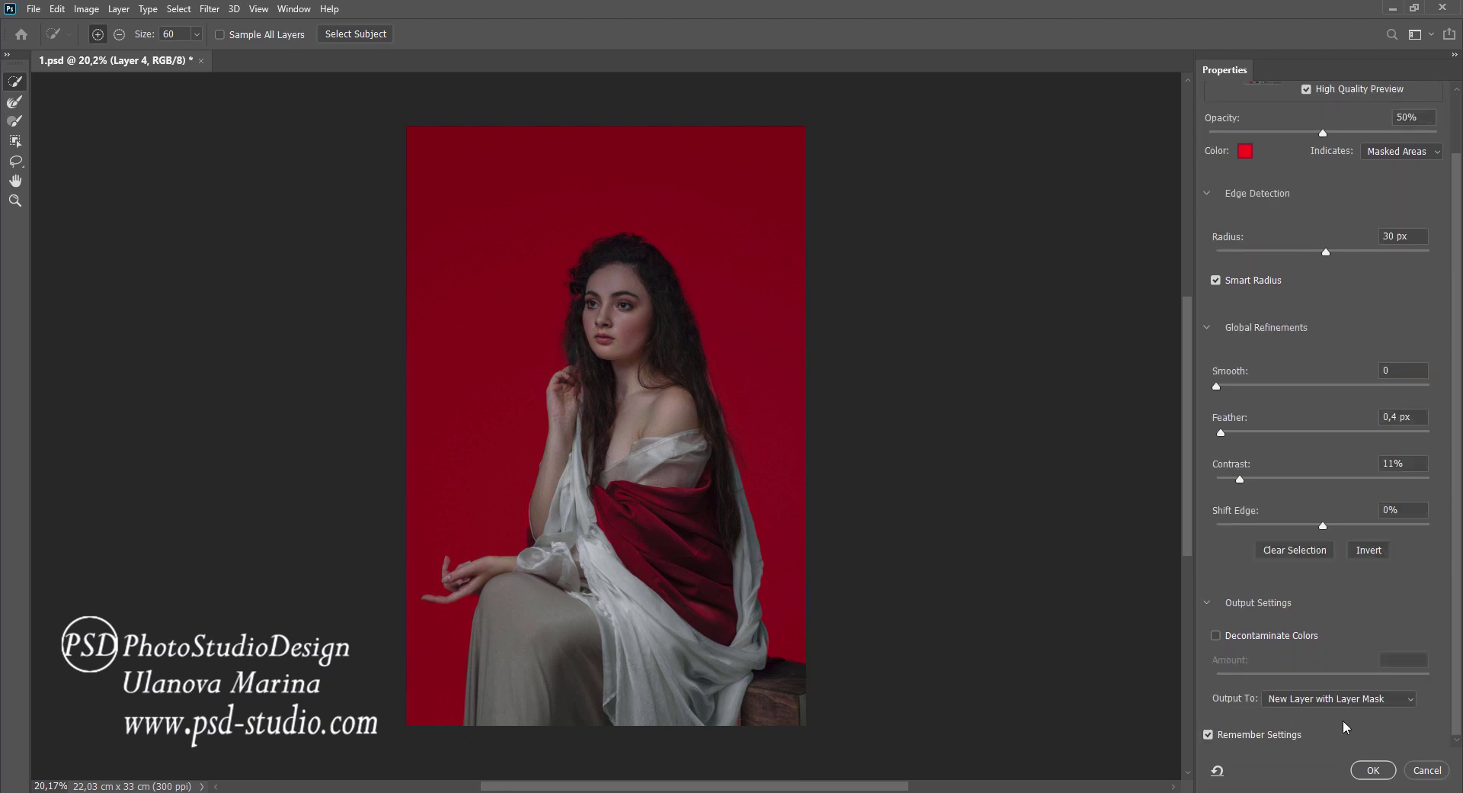
pyautogui.click(1412, 700)
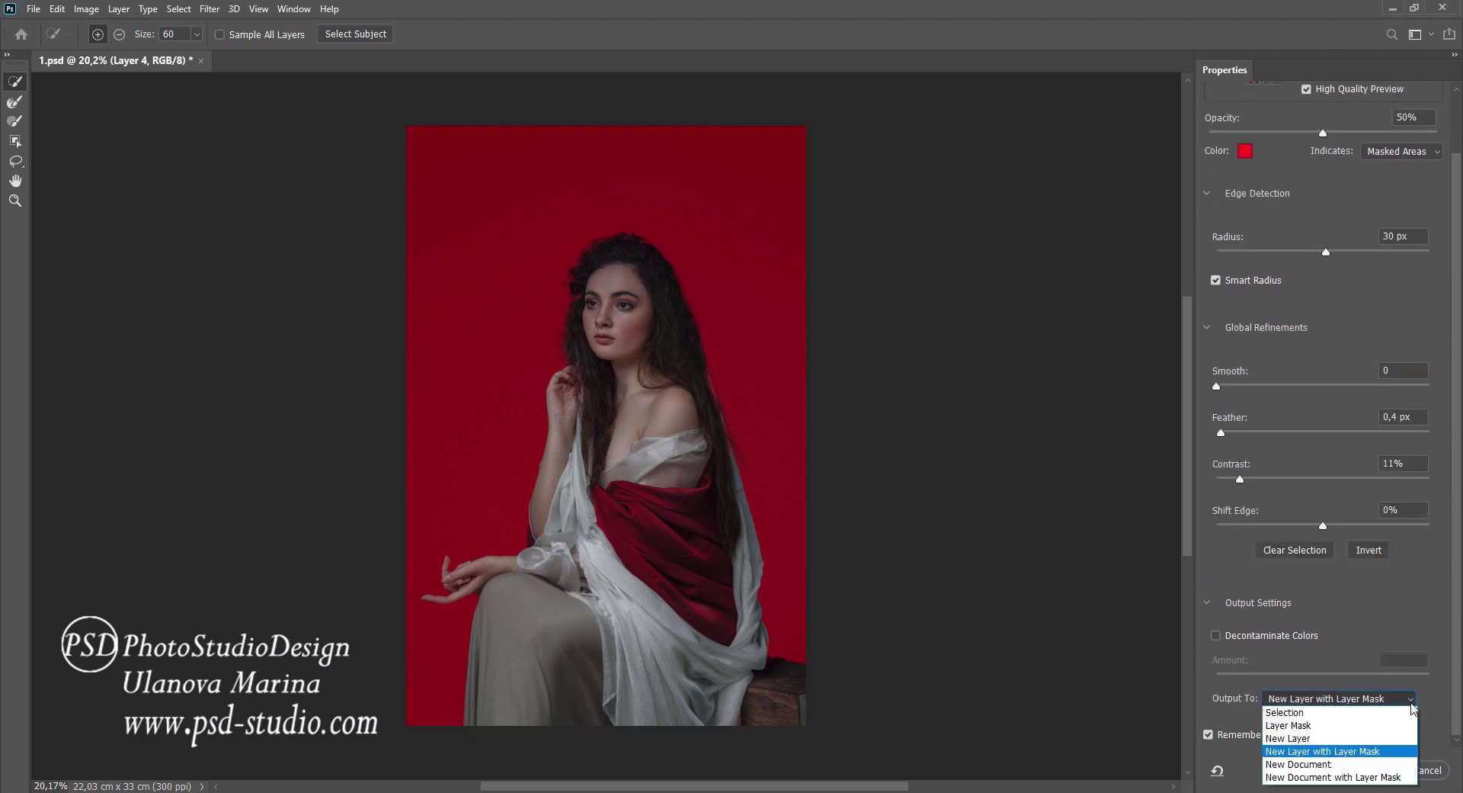
pyautogui.click(1378, 753)
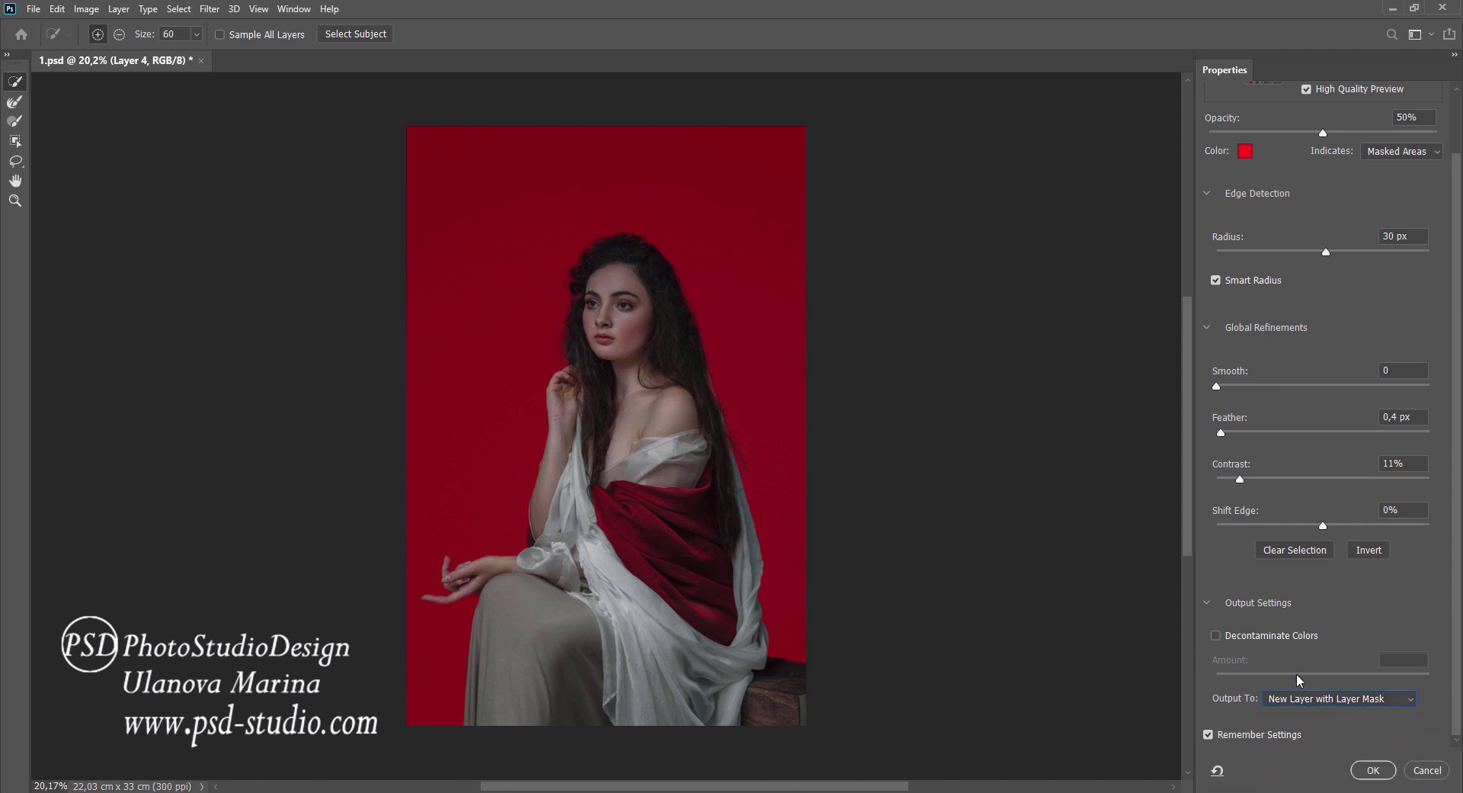
pyautogui.click(1371, 769)
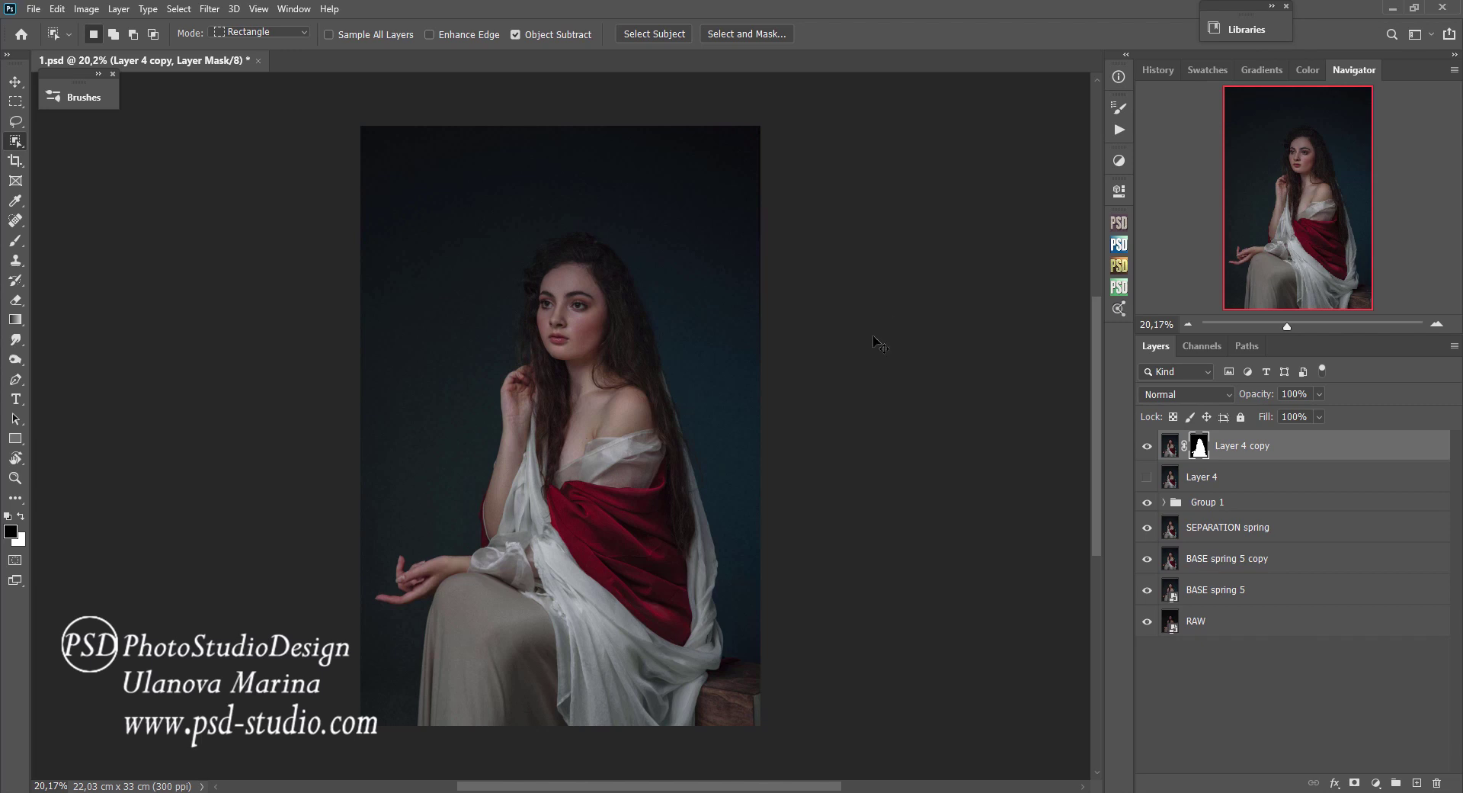
# Save 1.psd and return to the Move tool.
pyautogui.hotkey('ctrl', 's')
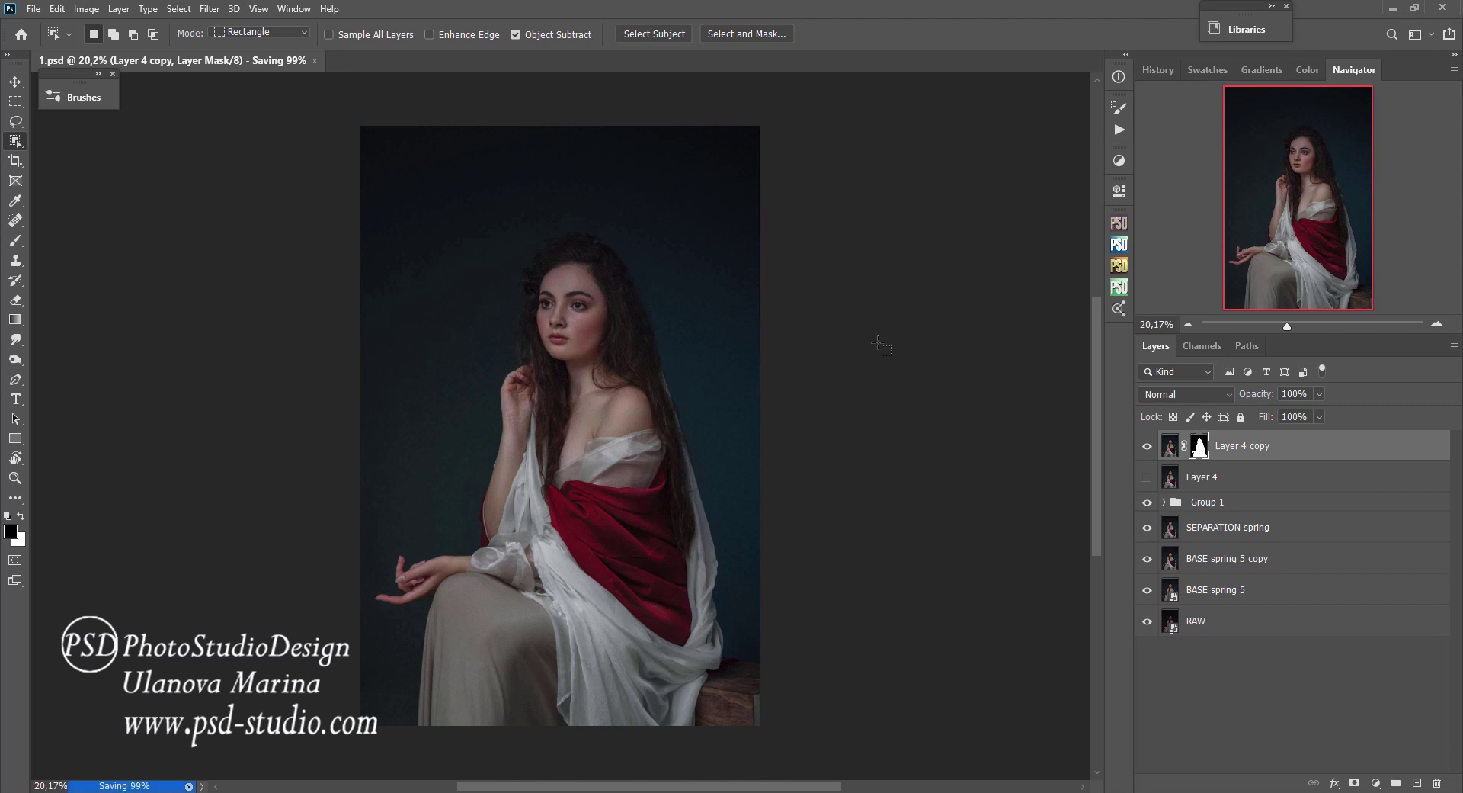
pyautogui.press('v')
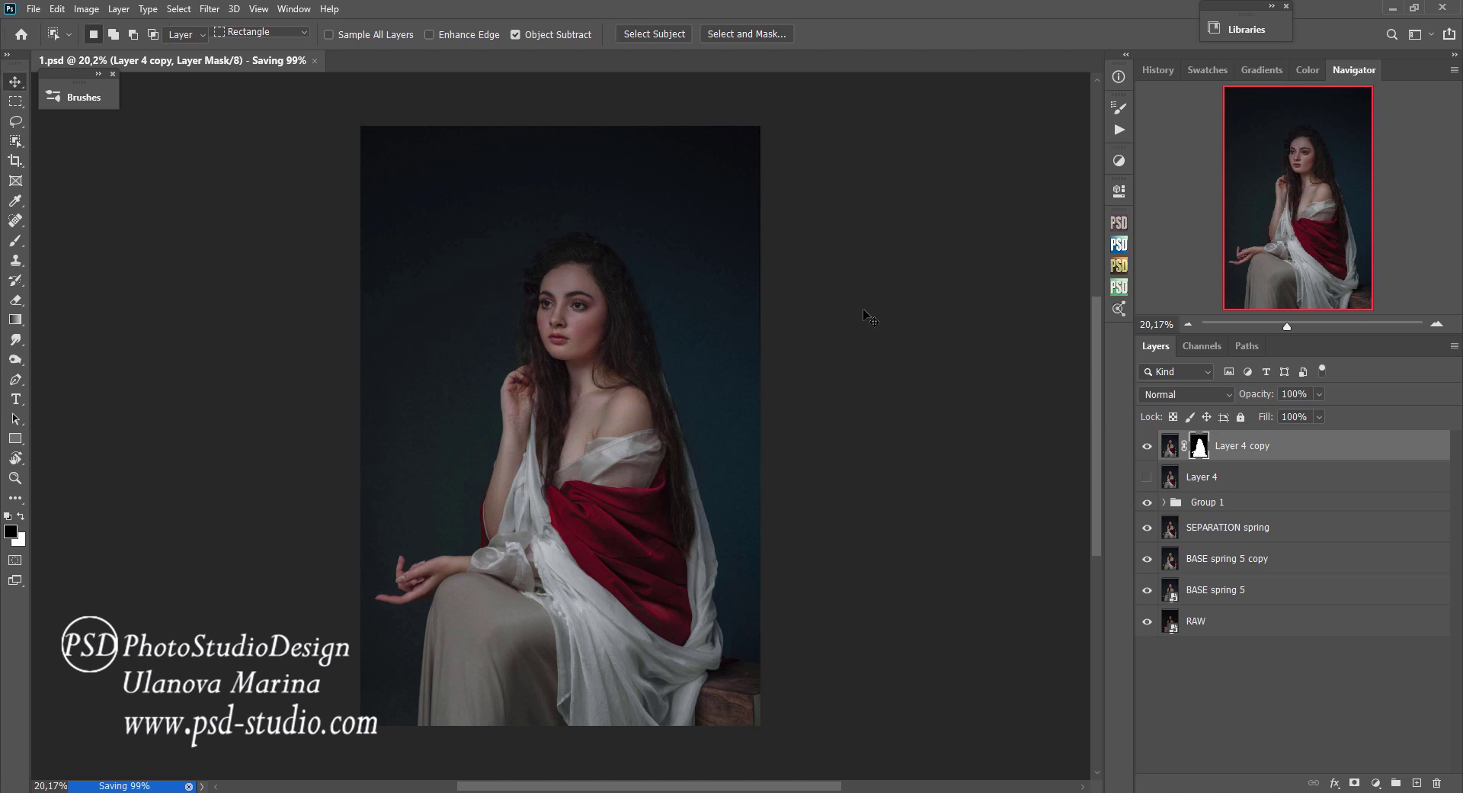